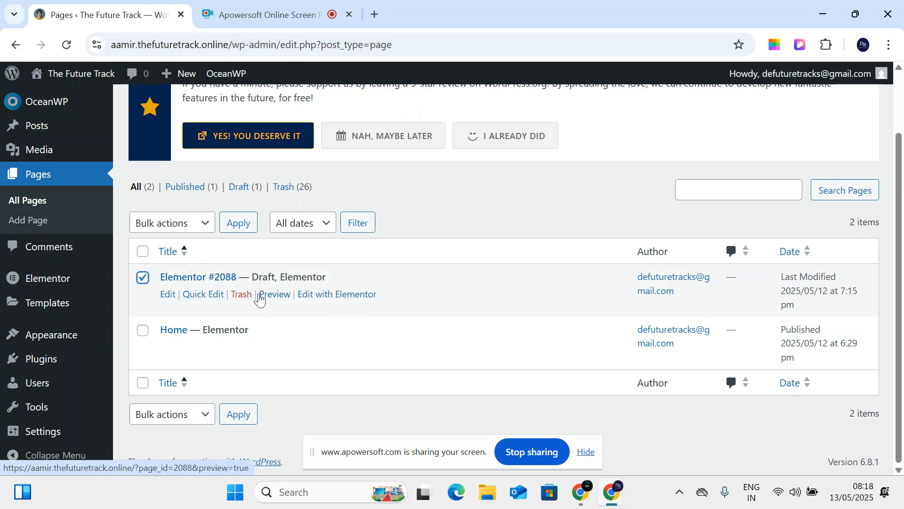
- Trash the Elementor #2088 draft and publish a new page titled 'About us'
click(241, 295)
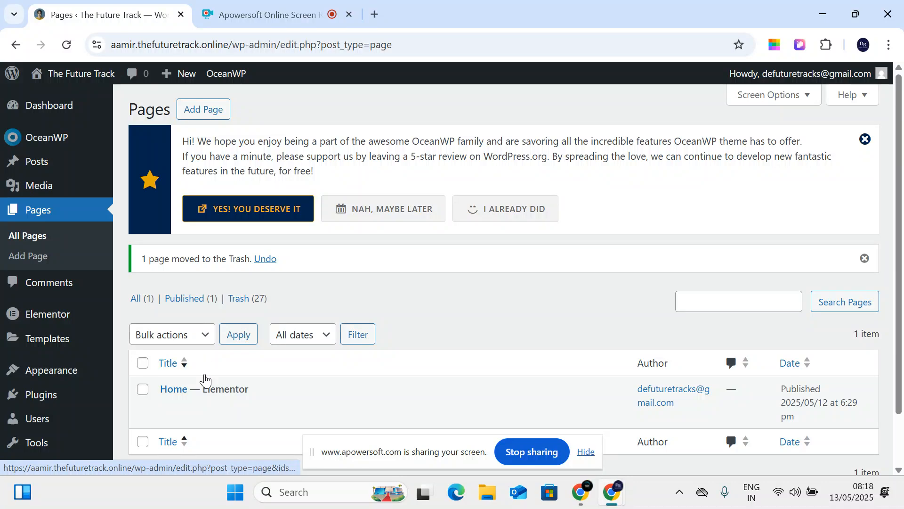
click(229, 110)
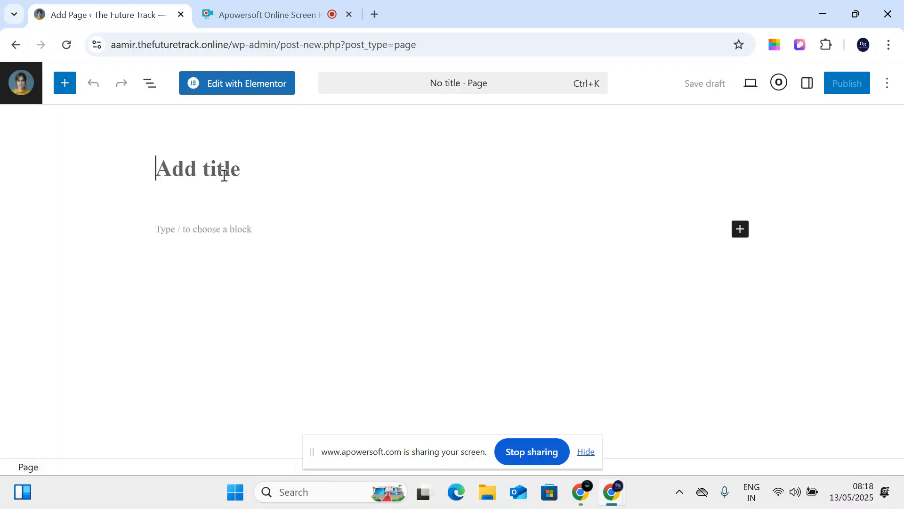
text(About us)
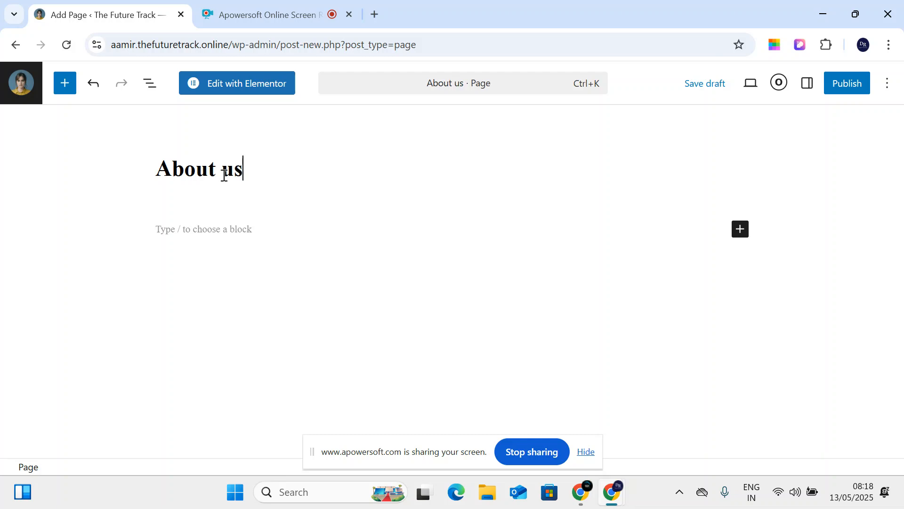
click(836, 85)
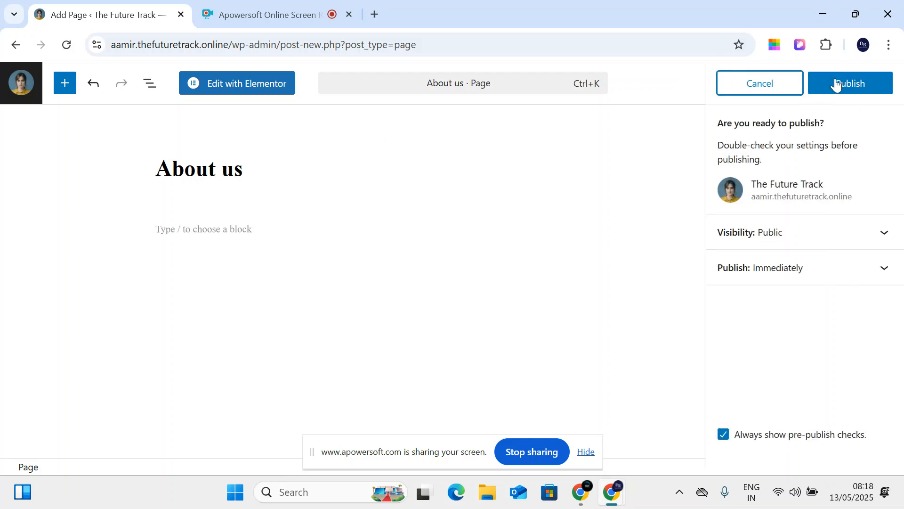
click(846, 85)
click(22, 82)
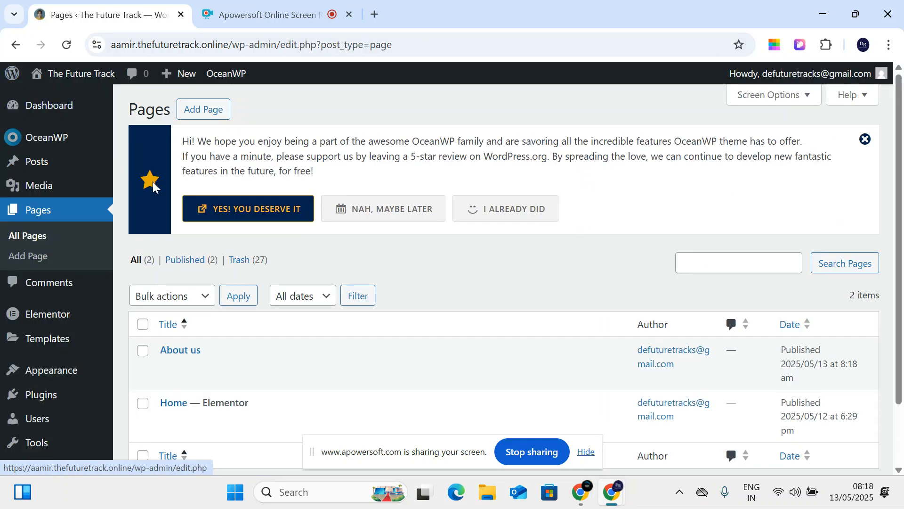
- Publish a second new page titled 'Services' and return to the admin
click(195, 111)
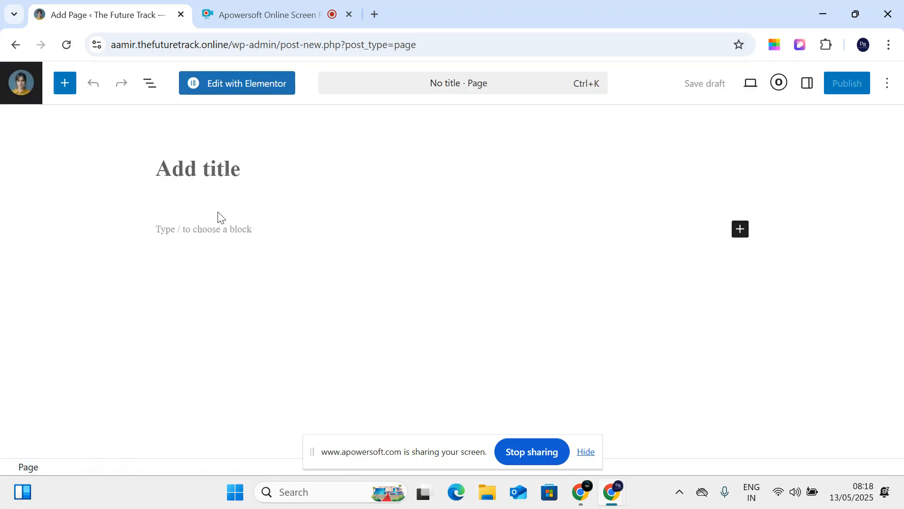
text(Services)
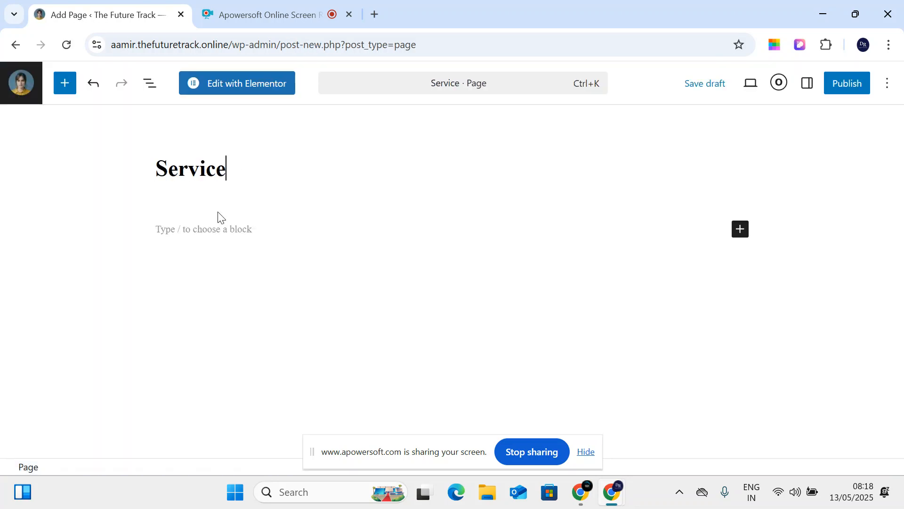
click(853, 84)
click(853, 84)
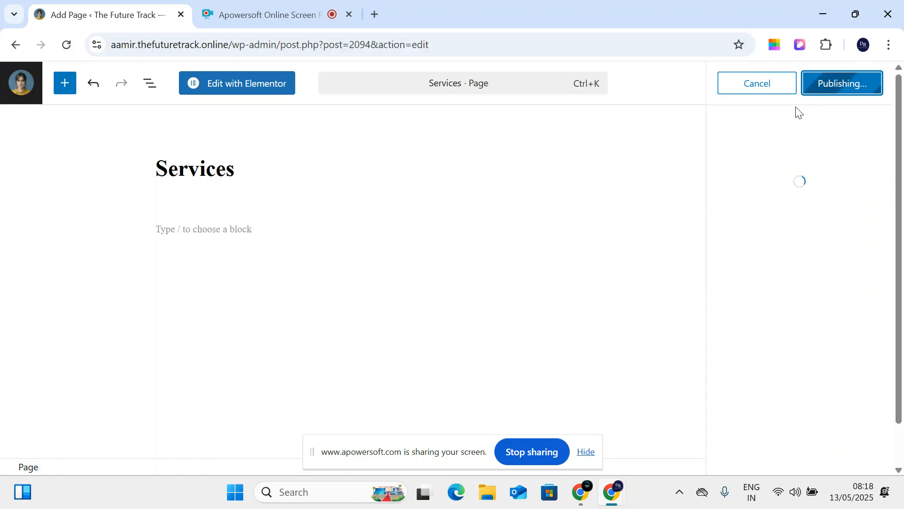
click(20, 97)
- In Appearance > Menus, delete the old menu with invalid items
scroll(28, 316, down, 3)
mouse_move(111, 346)
click(143, 366)
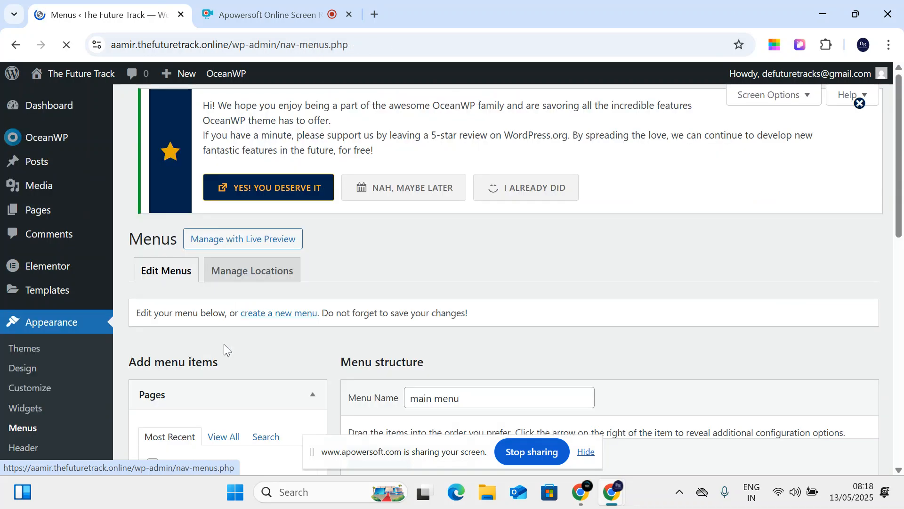
scroll(216, 341, down, 3)
scroll(309, 355, down, 8)
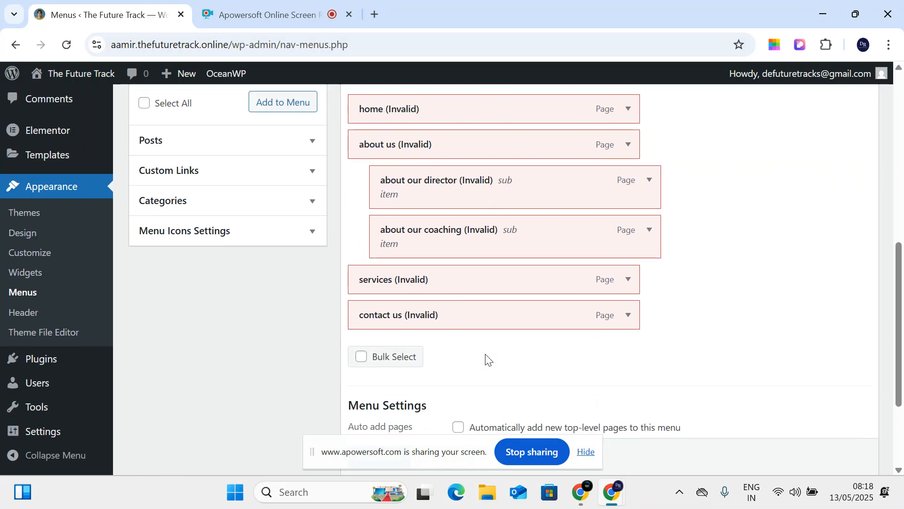
click(448, 395)
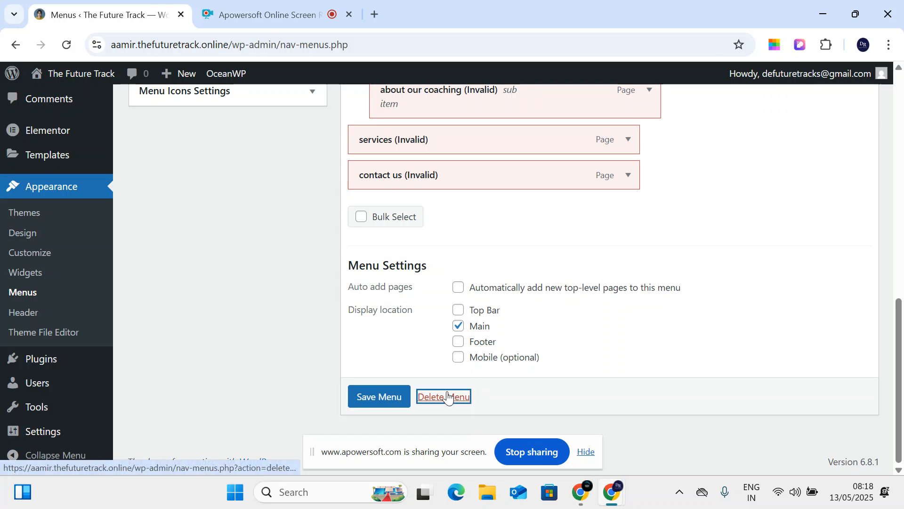
click(511, 148)
- Create a new menu named 'main menu' assigned to the Main location
scroll(381, 310, down, 5)
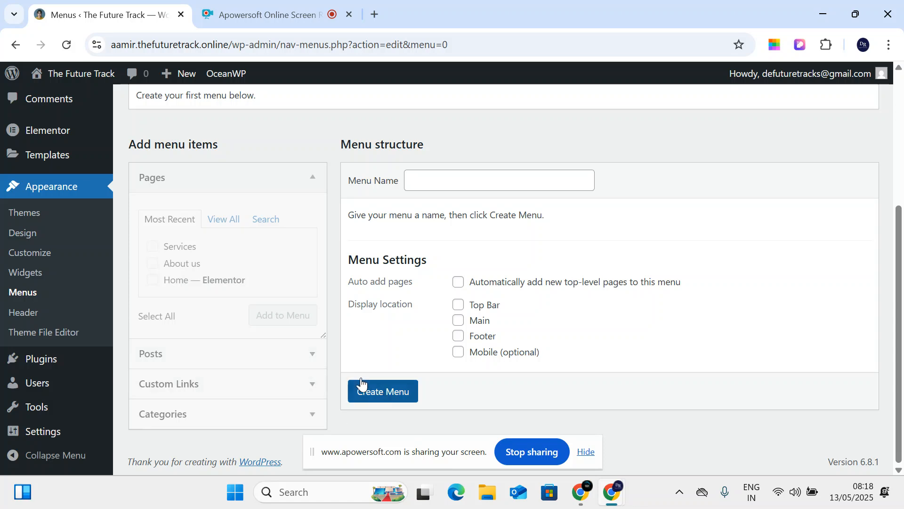
click(422, 180)
click(509, 222)
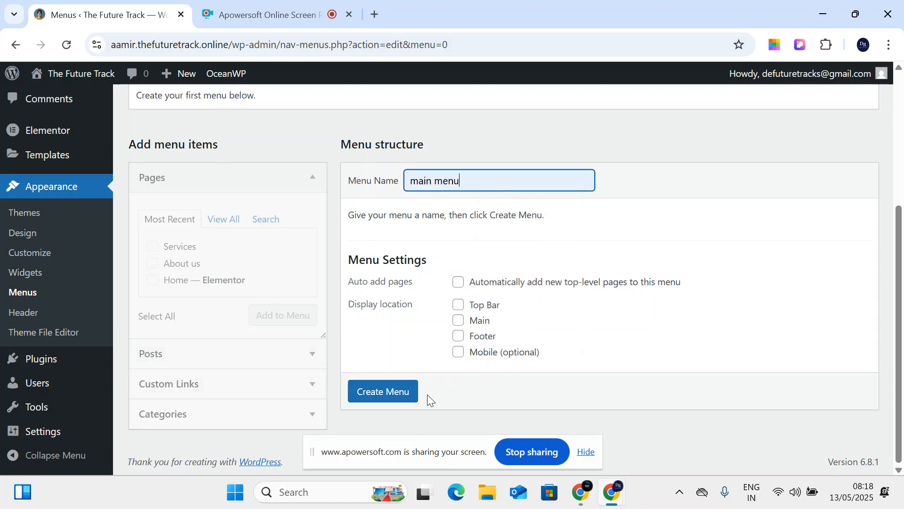
click(458, 320)
click(368, 400)
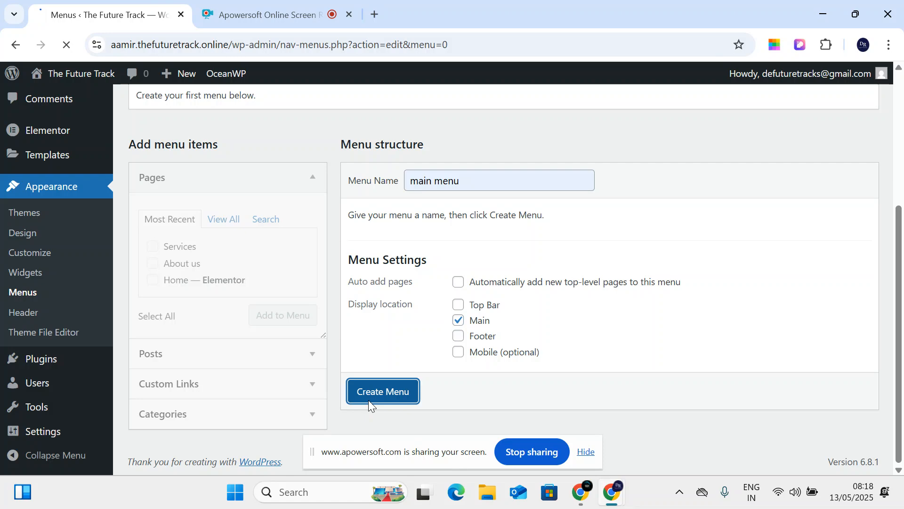
- Add the About us, Home — Elementor and Services pages to the menu
scroll(216, 292, down, 5)
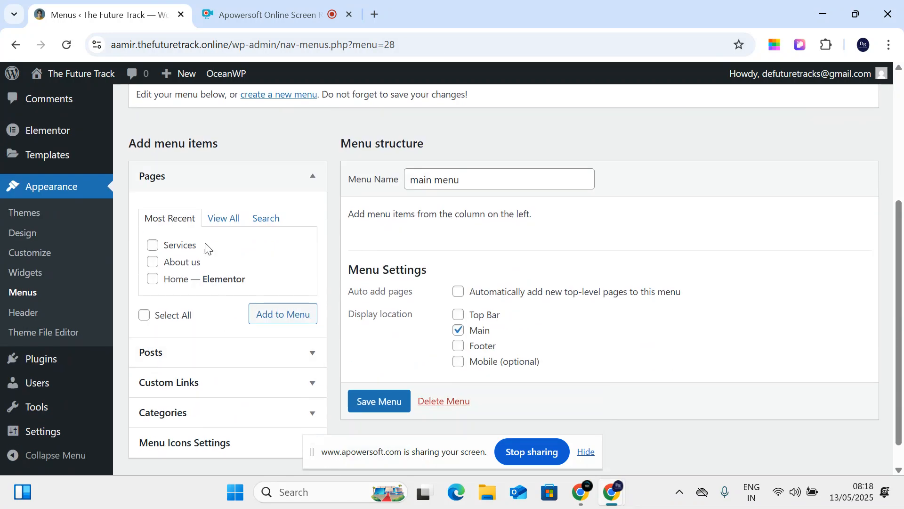
click(216, 218)
click(150, 245)
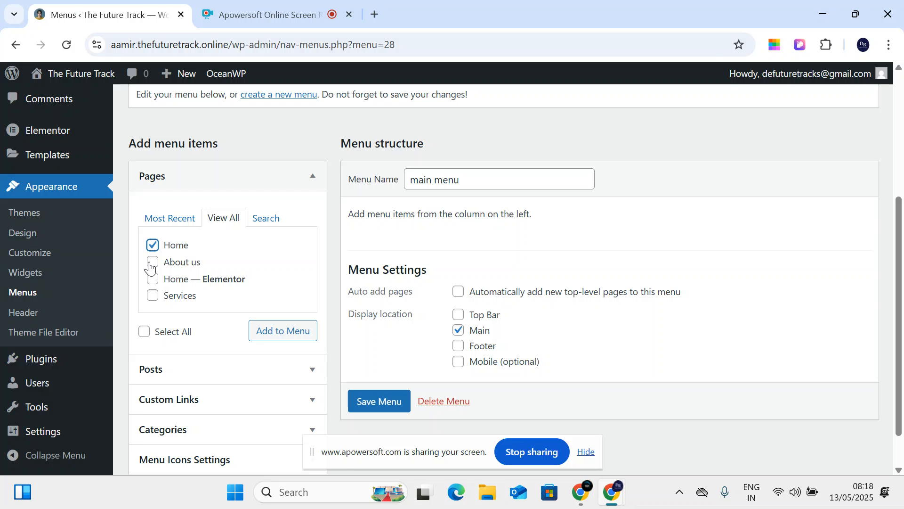
click(155, 244)
click(153, 262)
click(152, 279)
click(153, 296)
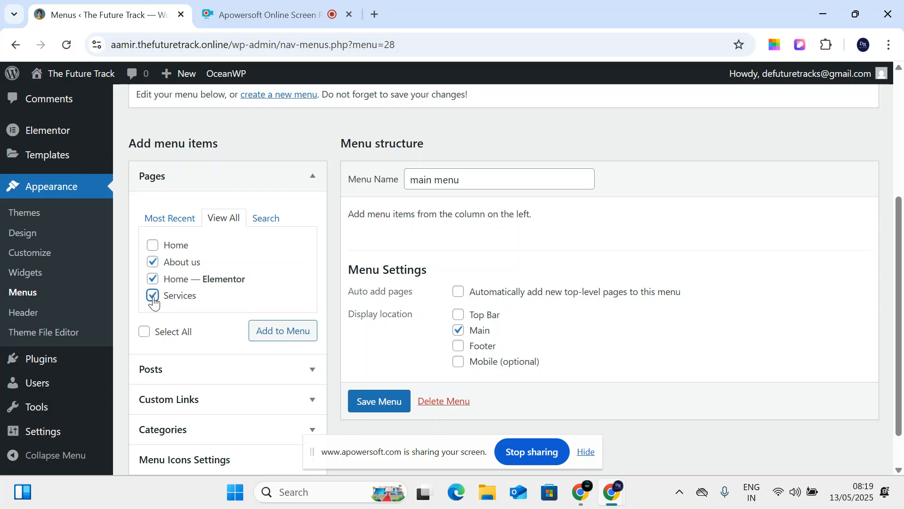
click(271, 334)
- Move Home to the top of the menu and save it
scroll(443, 355, down, 2)
drag(410, 250, 401, 210)
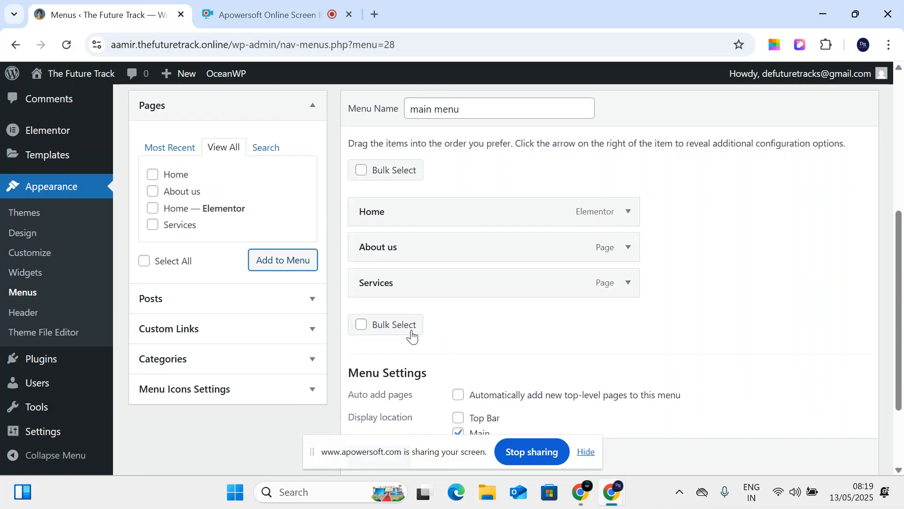
scroll(456, 369, down, 3)
click(380, 397)
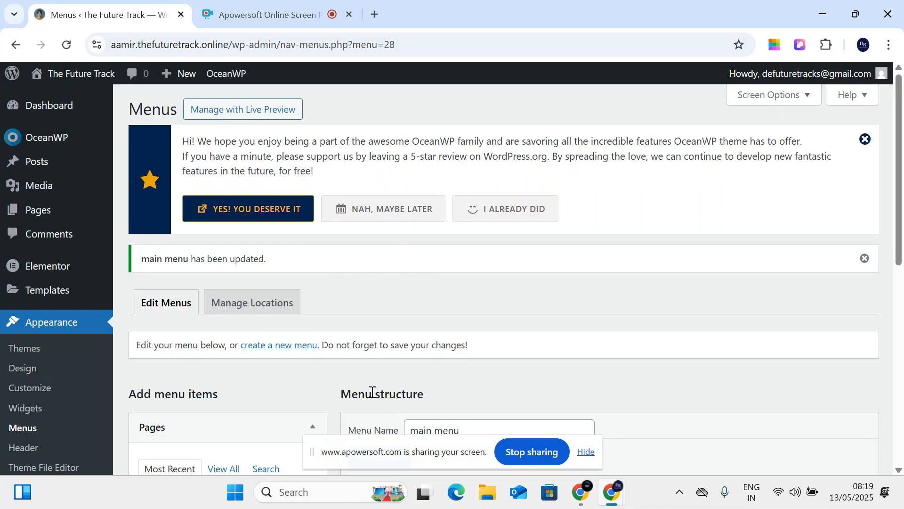
scroll(380, 396, down, 3)
- Check the new menu on the live site, then open All Pages from the dashboard
mouse_move(74, 82)
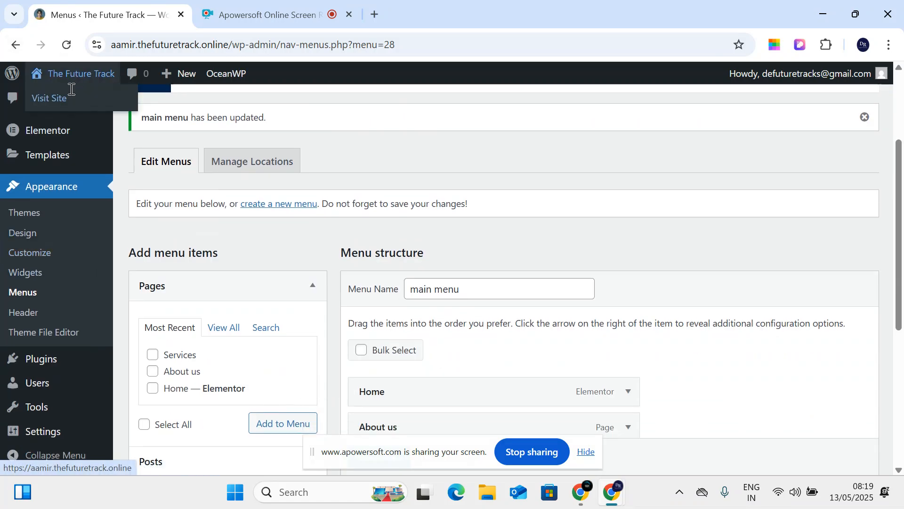
click(69, 97)
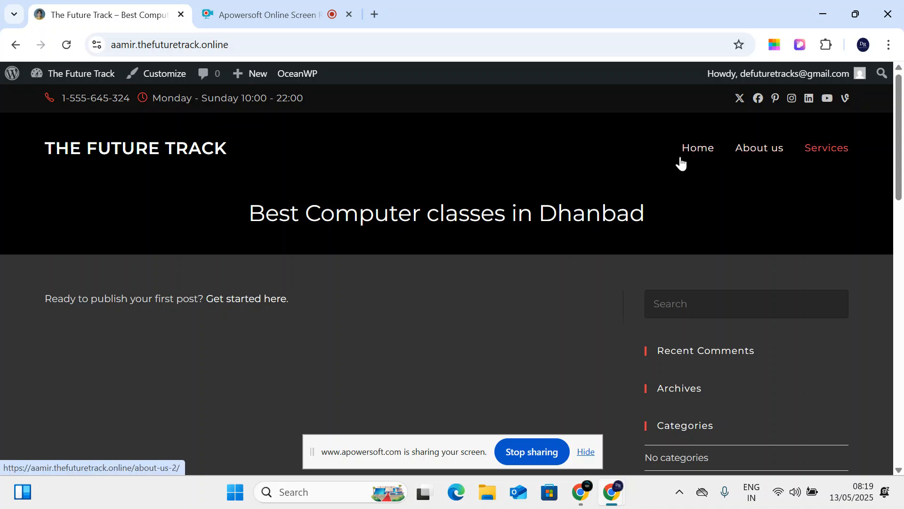
mouse_move(71, 73)
click(63, 95)
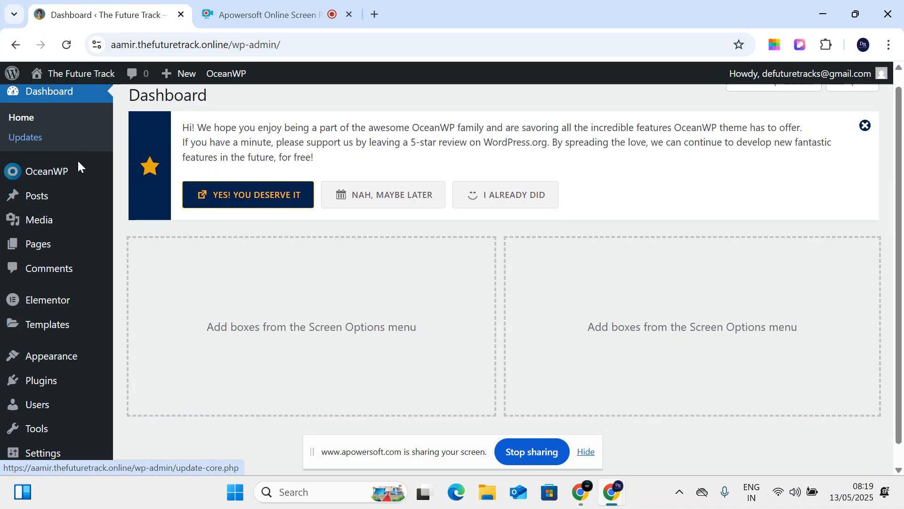
mouse_move(35, 223)
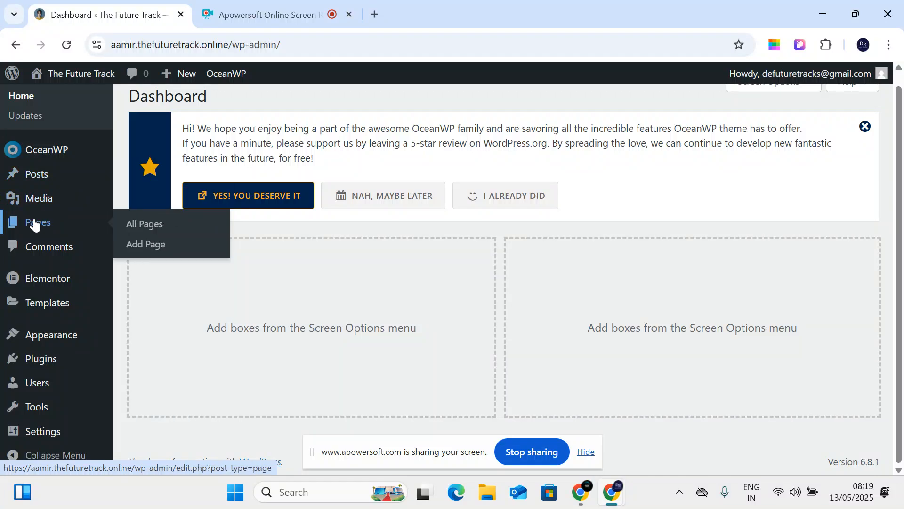
click(196, 225)
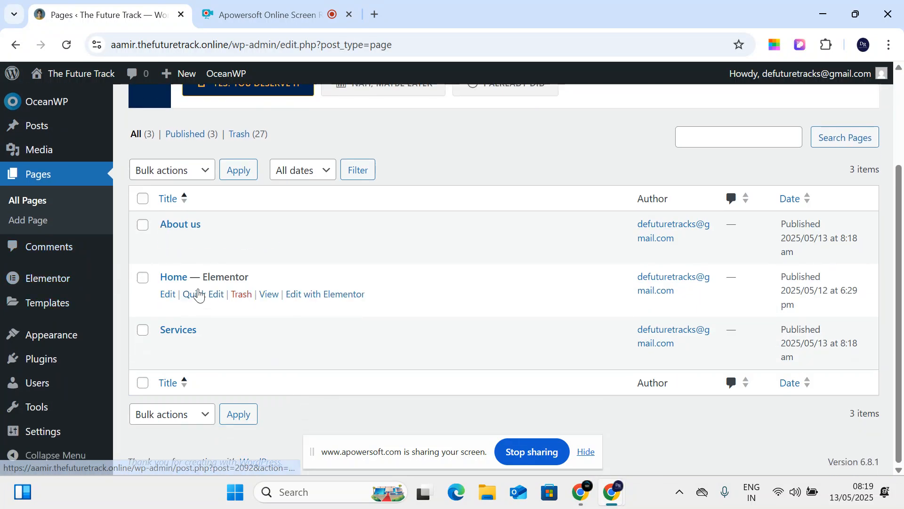
mouse_move(44, 281)
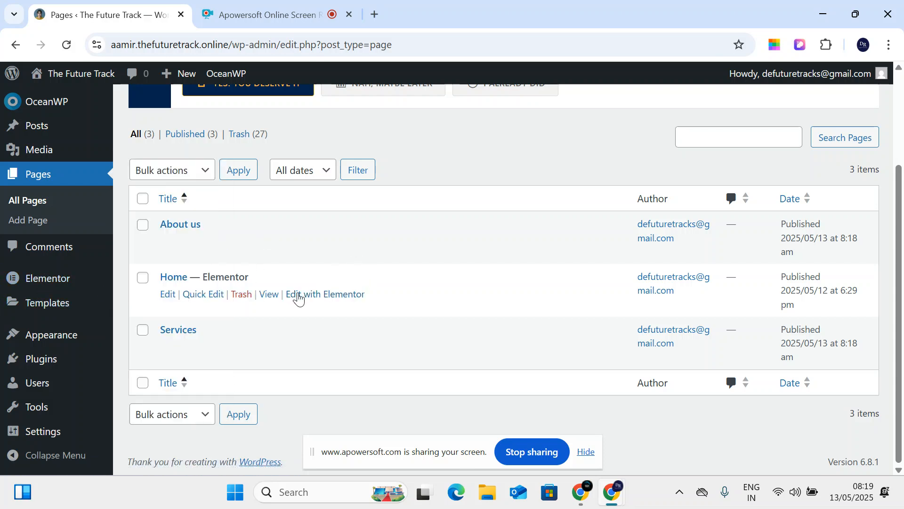
- Open the Home page in Elementor and confirm its Page Layout is Elementor Canvas
click(306, 301)
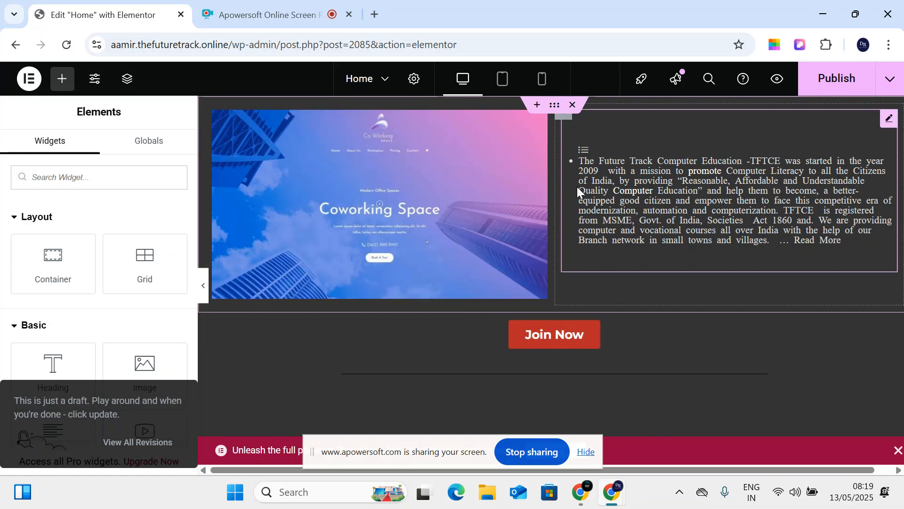
scroll(578, 182, down, 15)
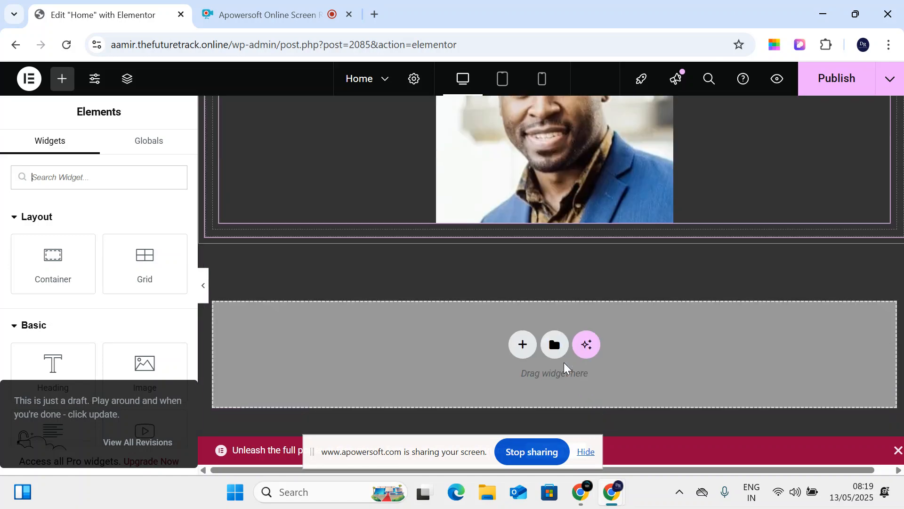
scroll(564, 363, up, 15)
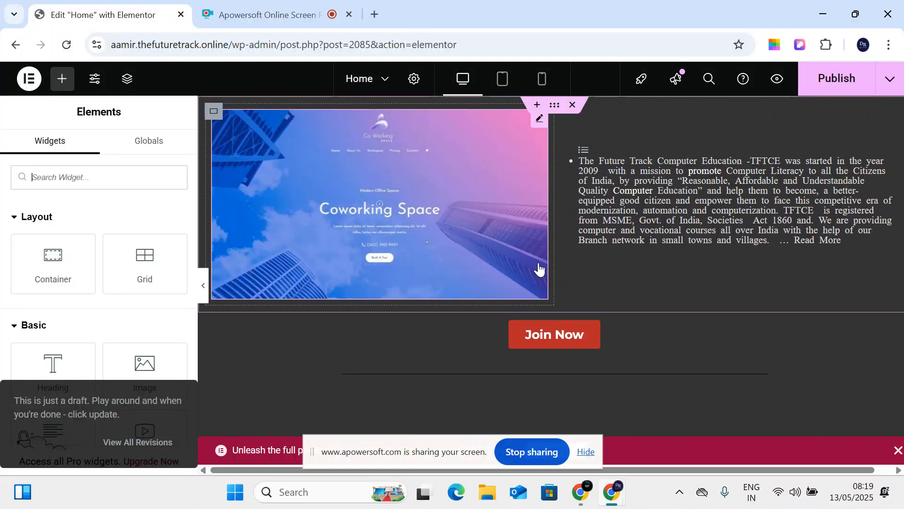
scroll(577, 117, down, 5)
scroll(575, 110, down, 6)
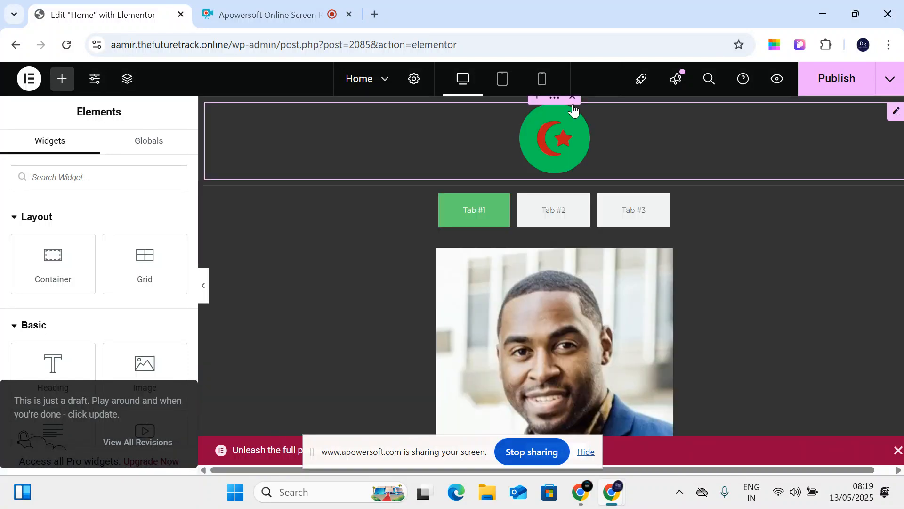
scroll(569, 117, down, 2)
scroll(580, 142, down, 6)
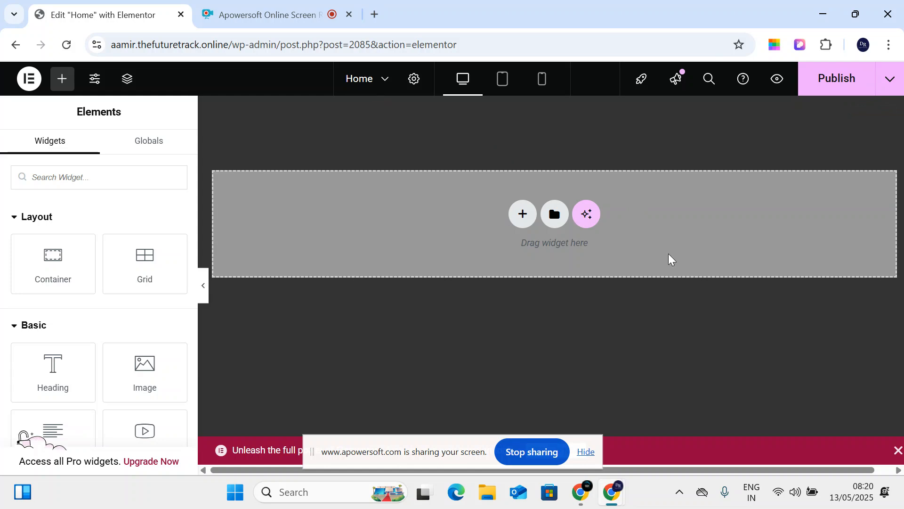
click(416, 85)
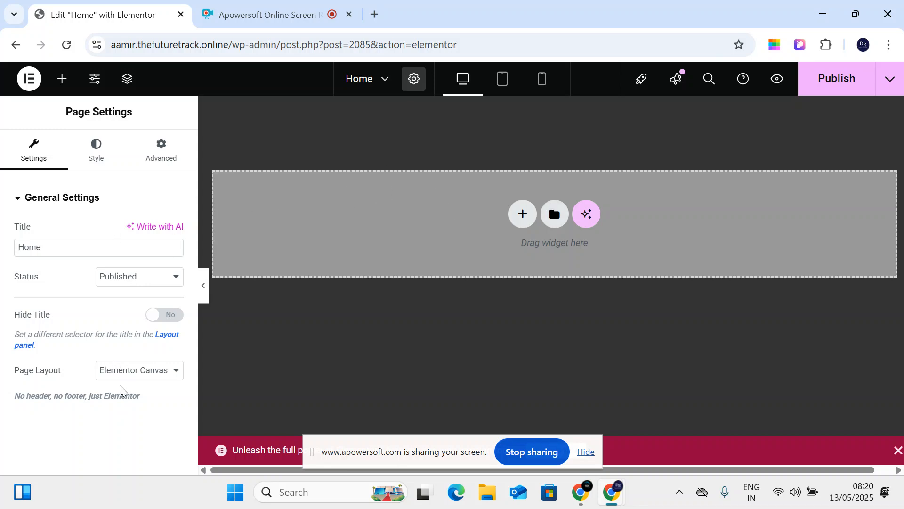
drag(17, 374, 91, 375)
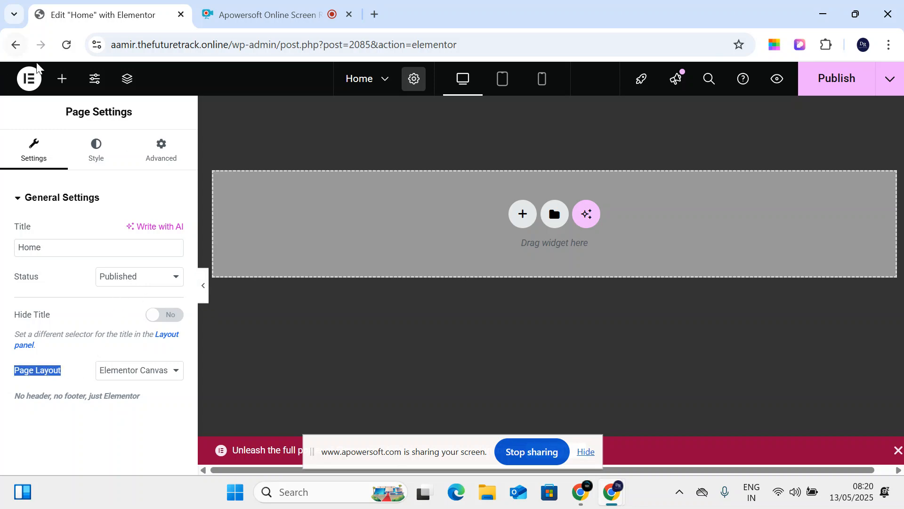
- Leave the Elementor editor and return to the WordPress Pages list
click(29, 79)
click(84, 219)
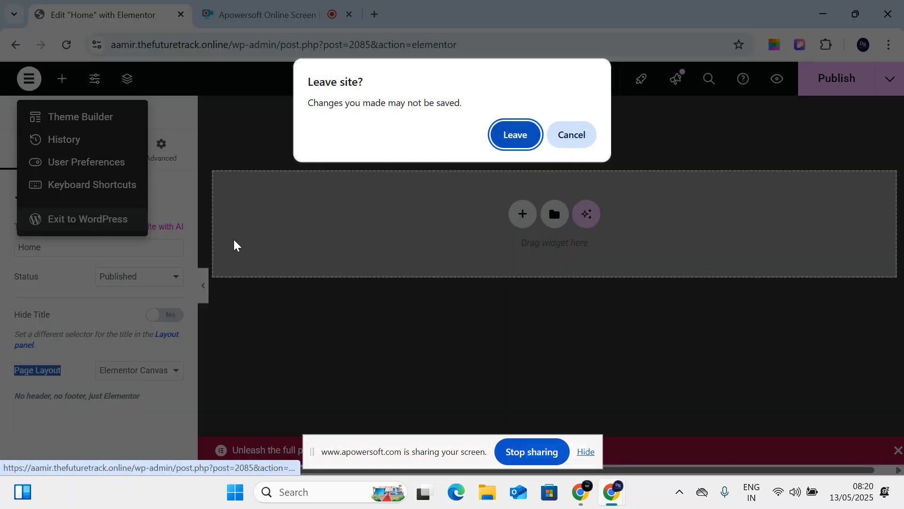
click(532, 141)
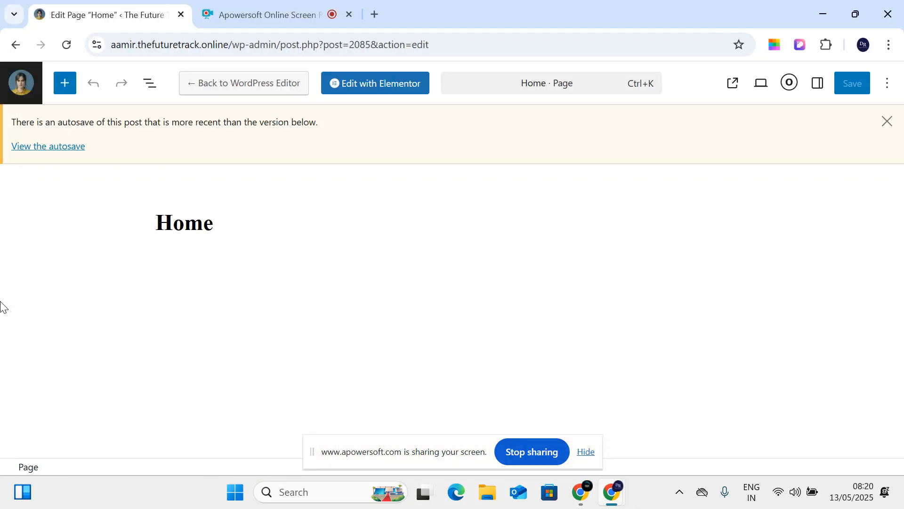
click(24, 89)
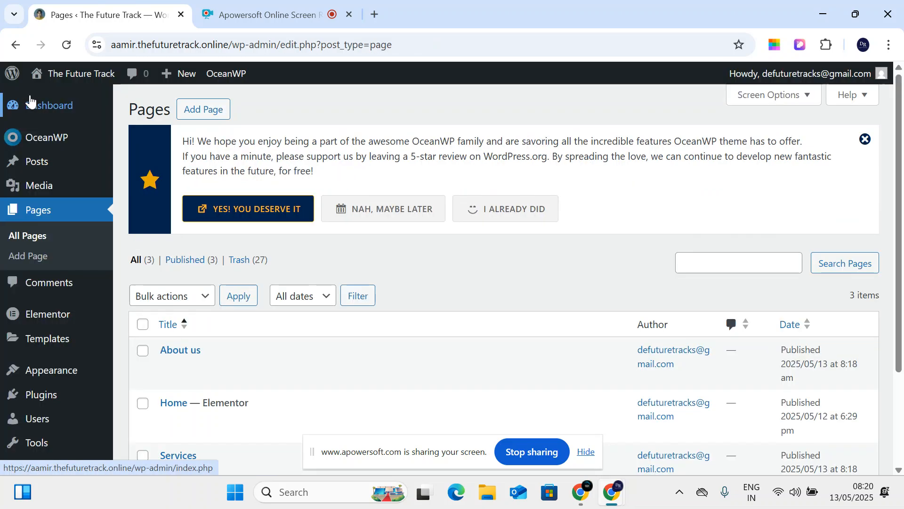
- Reopen the Home page in Elementor, dismissing the autosave notice
scroll(214, 391, down, 1)
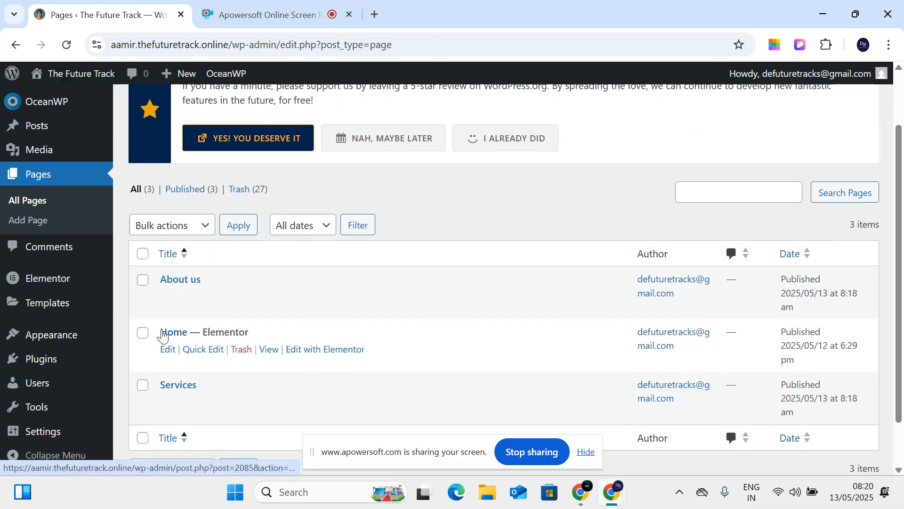
click(168, 349)
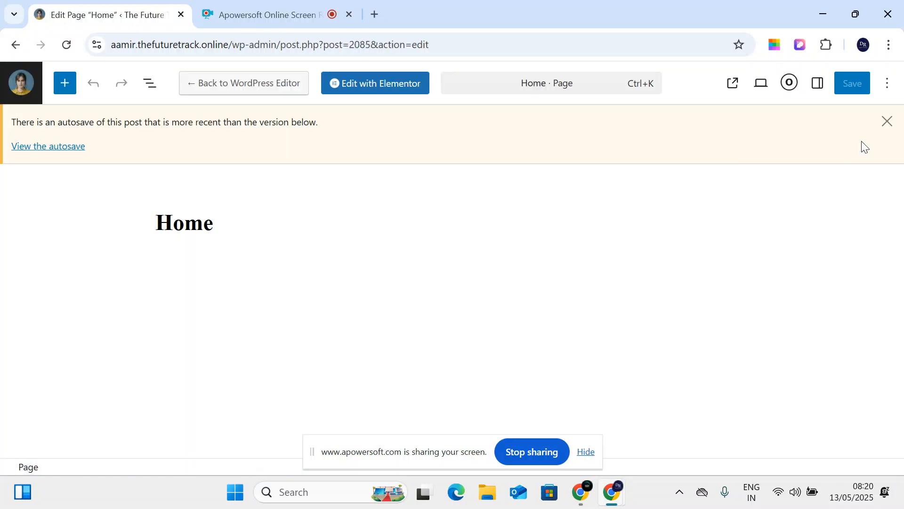
click(887, 128)
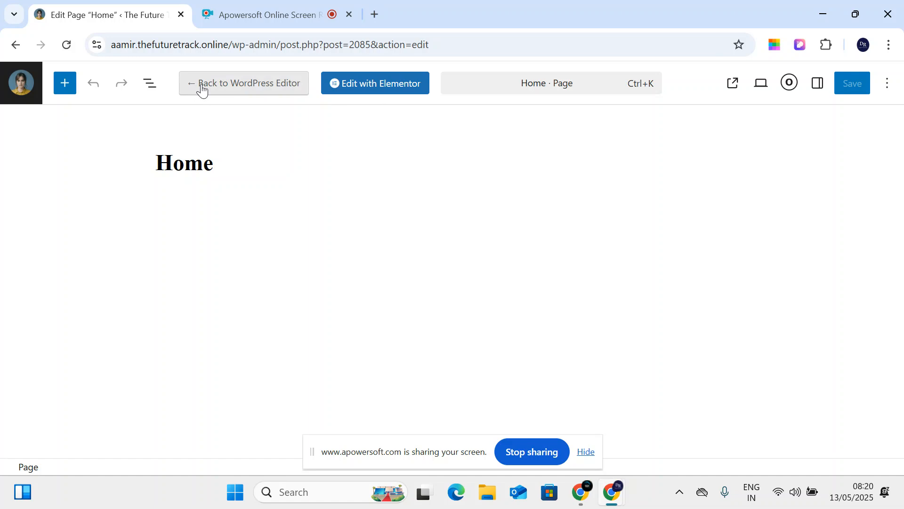
click(406, 90)
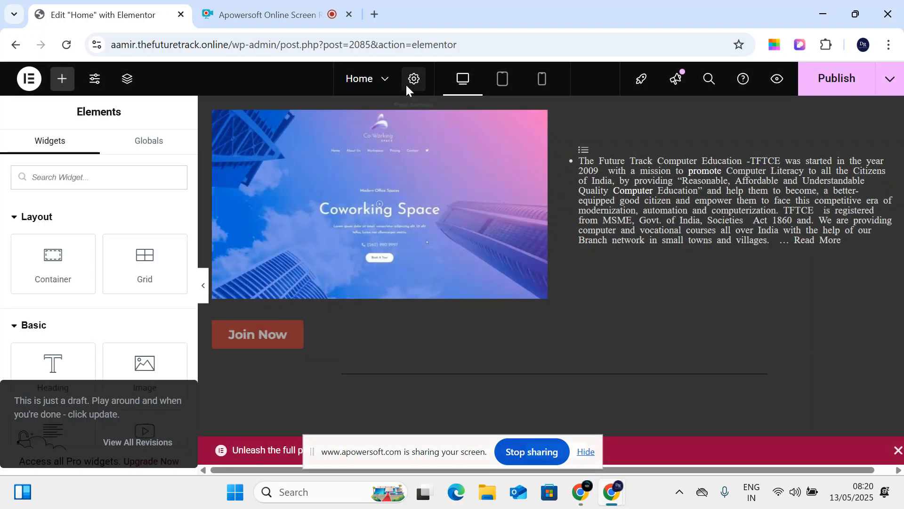
scroll(571, 113, down, 5)
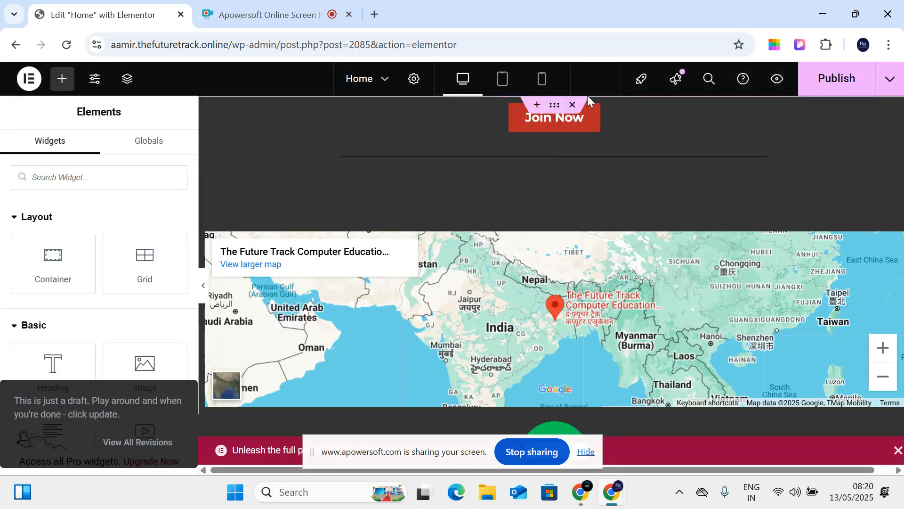
scroll(588, 102, down, 8)
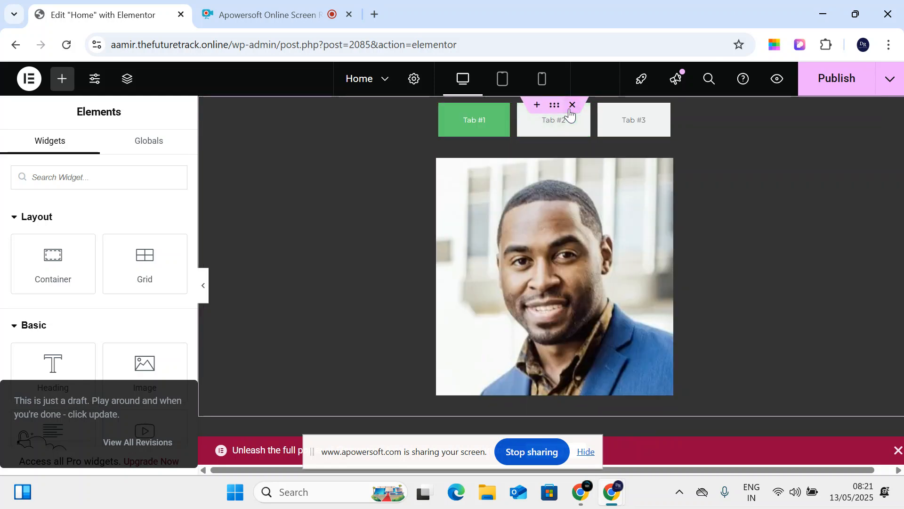
- Delete the section holding the tabs and portrait, then show the Home page settings
click(571, 107)
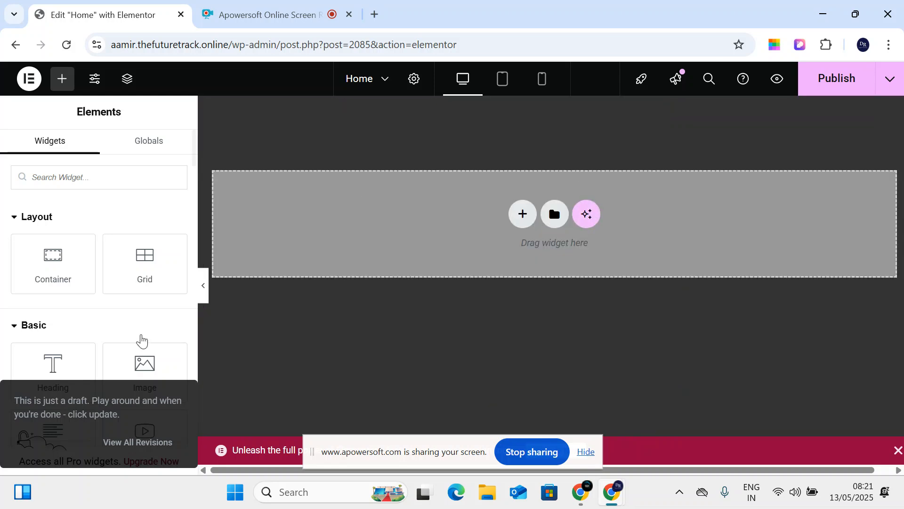
click(417, 87)
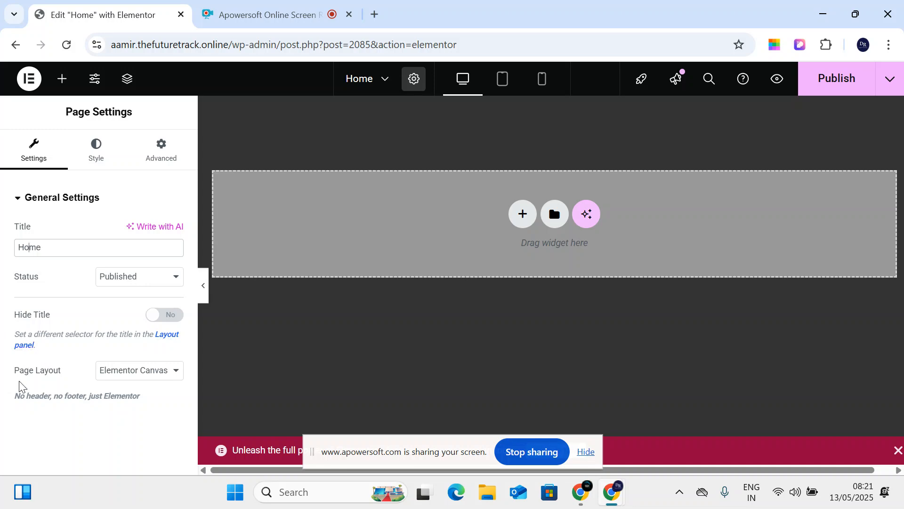
- Switch the Home page layout to Elementor Full Width, review revisions, then revert to Elementor Canvas
drag(9, 375, 82, 370)
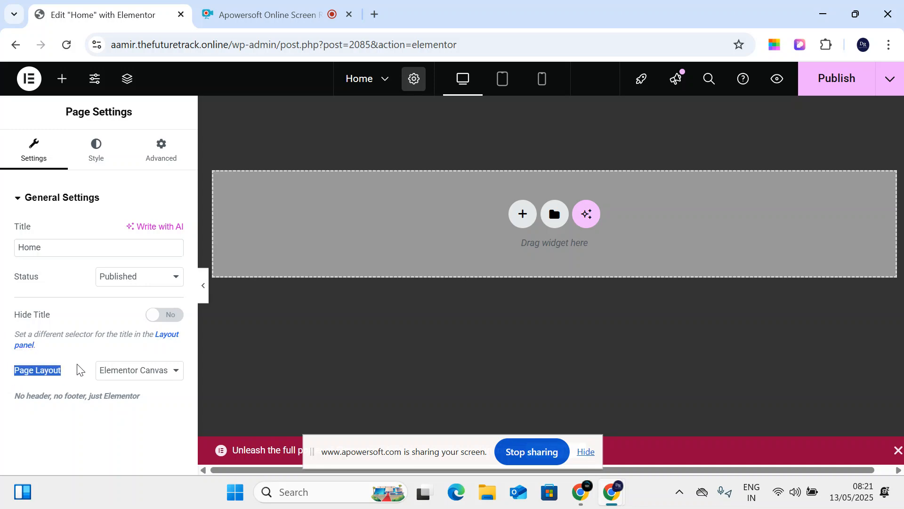
click(146, 375)
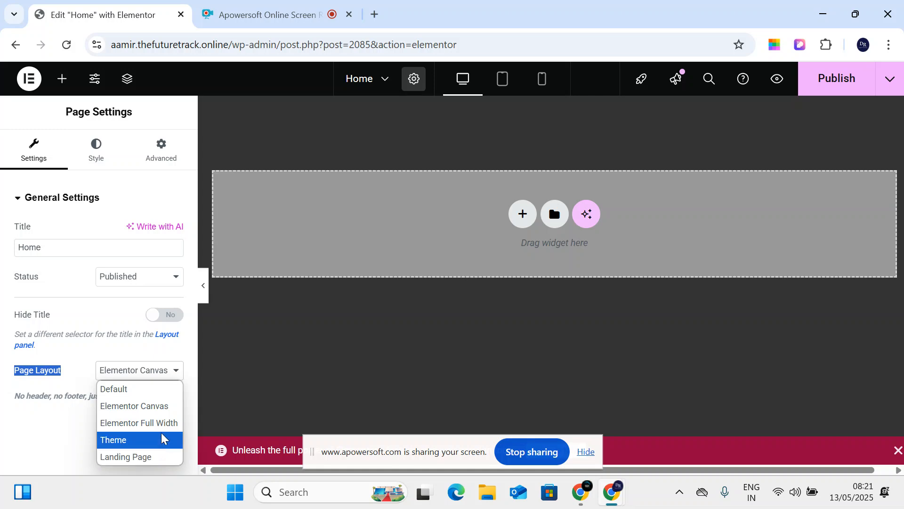
click(143, 404)
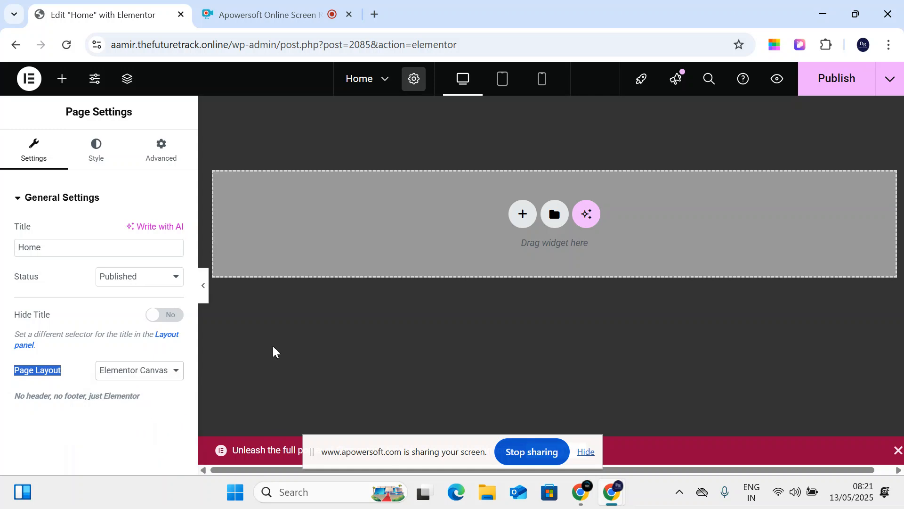
click(132, 375)
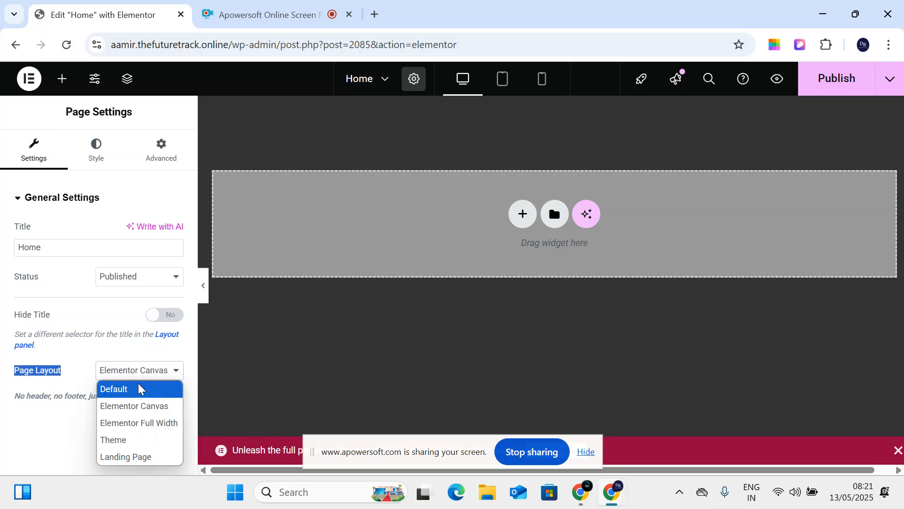
click(145, 422)
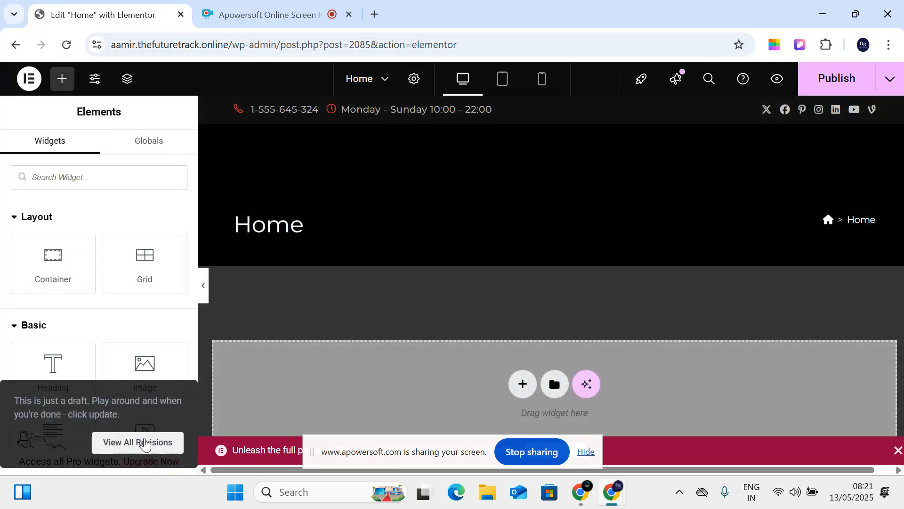
click(138, 442)
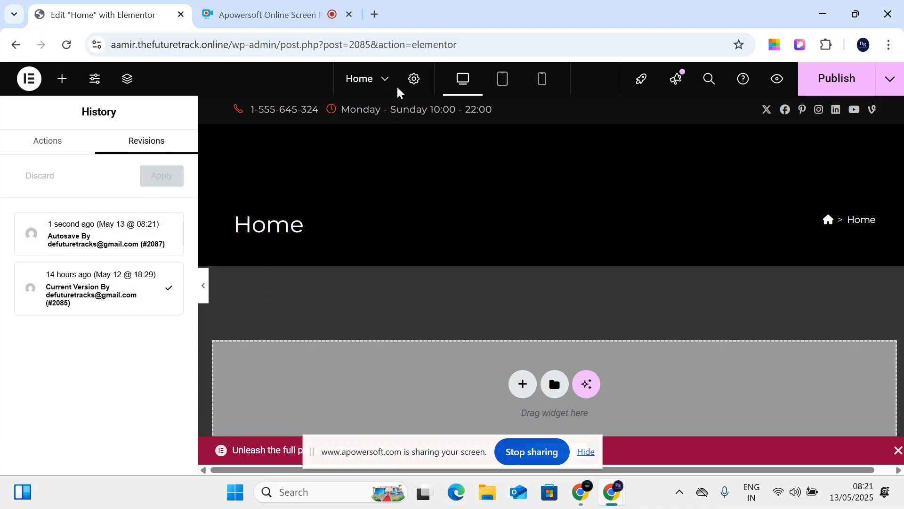
click(412, 80)
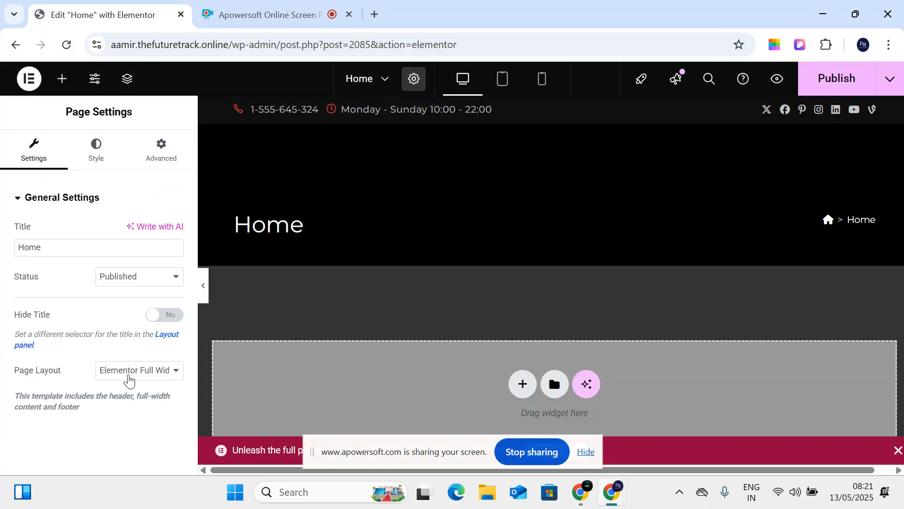
click(128, 380)
click(143, 418)
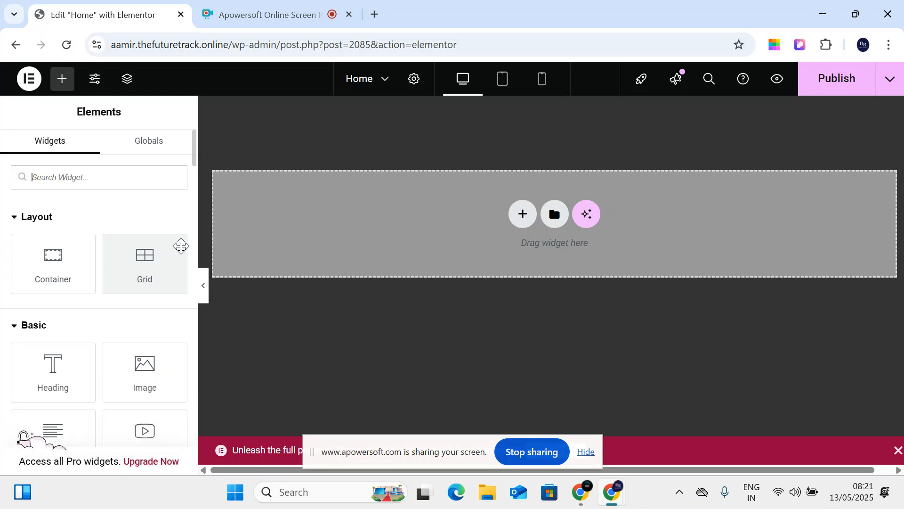
- Try Build with AI in the drop zone, then dismiss the Elementor AI Connect prompt
click(586, 216)
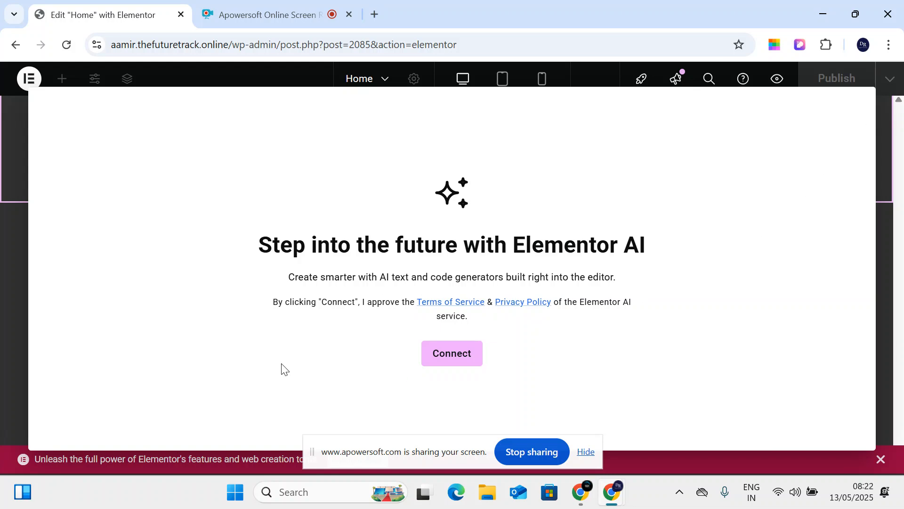
click(8, 111)
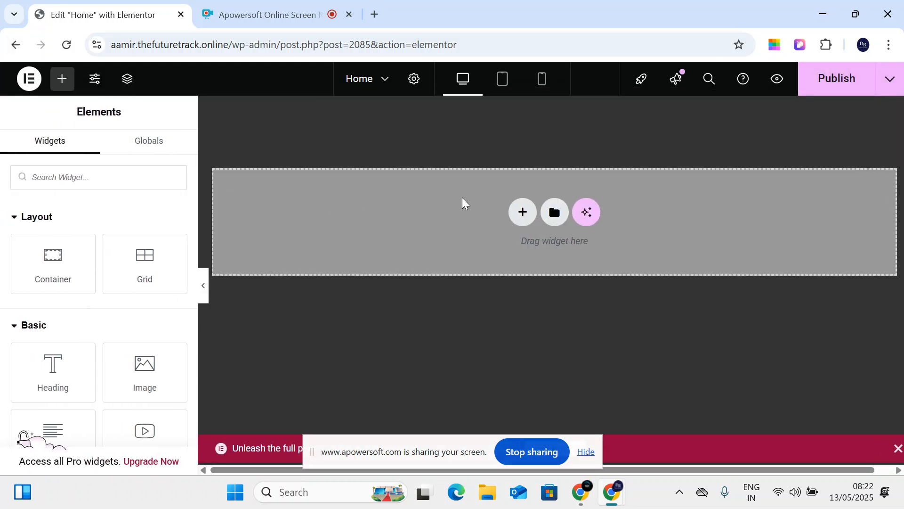
click(555, 211)
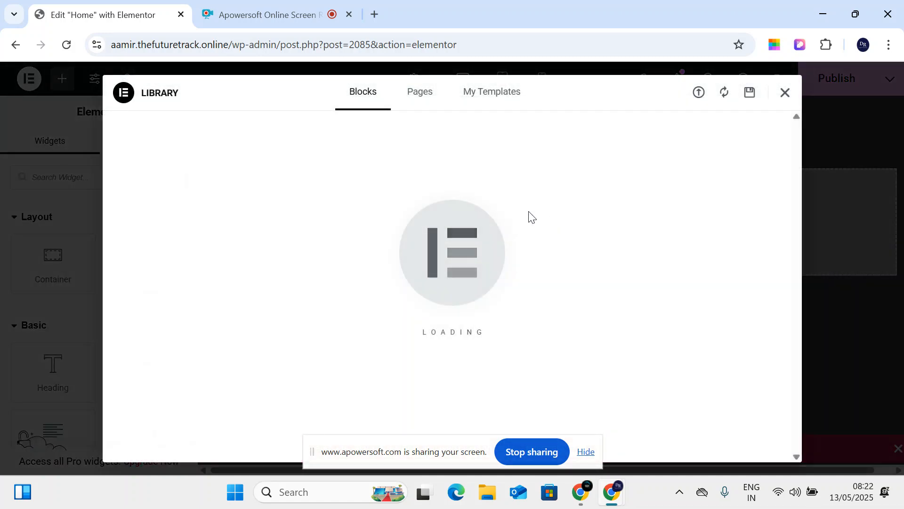
scroll(367, 273, down, 4)
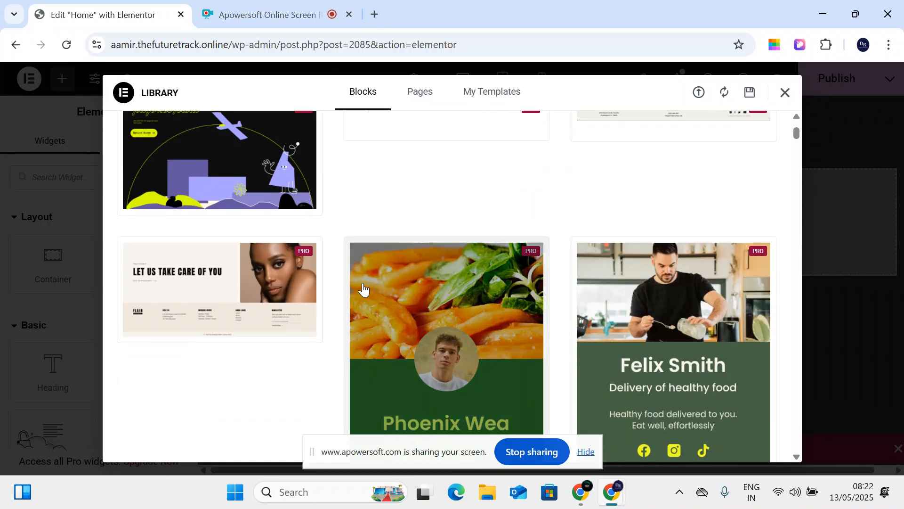
scroll(364, 286, down, 3)
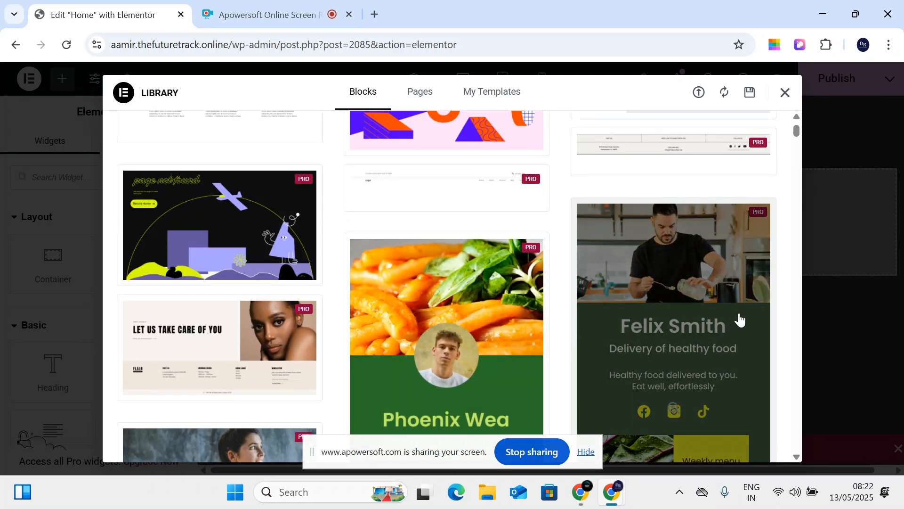
scroll(652, 285, down, 10)
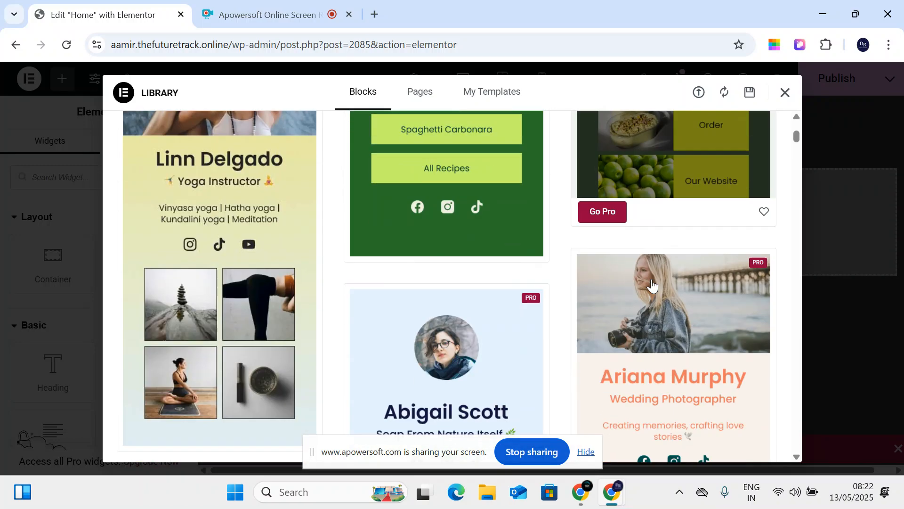
scroll(651, 287, down, 3)
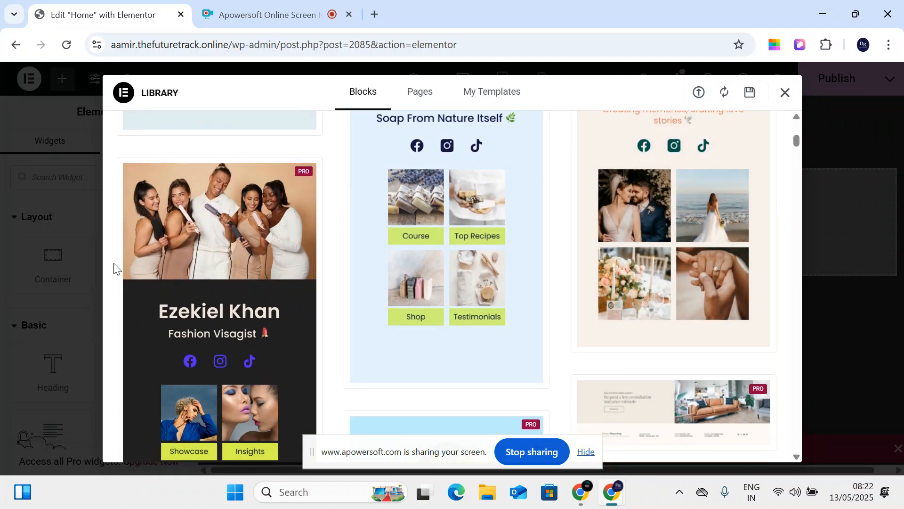
scroll(127, 269, down, 10)
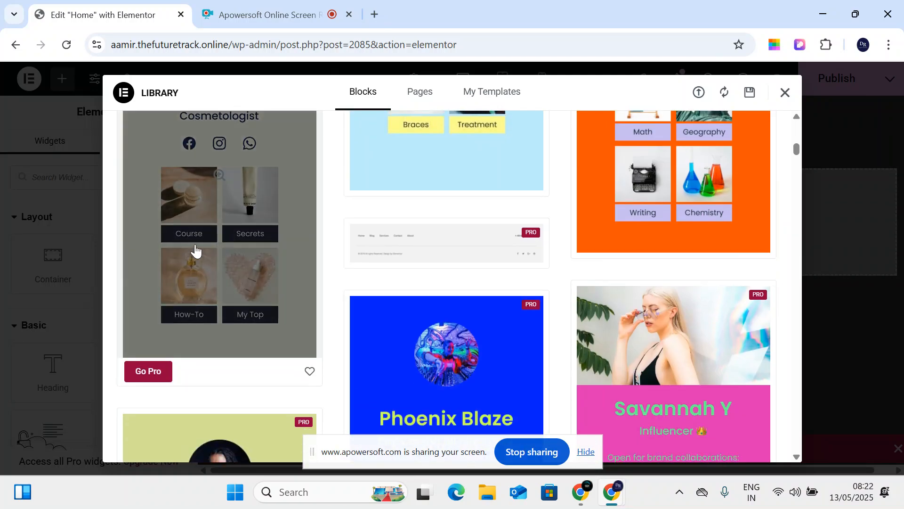
click(196, 250)
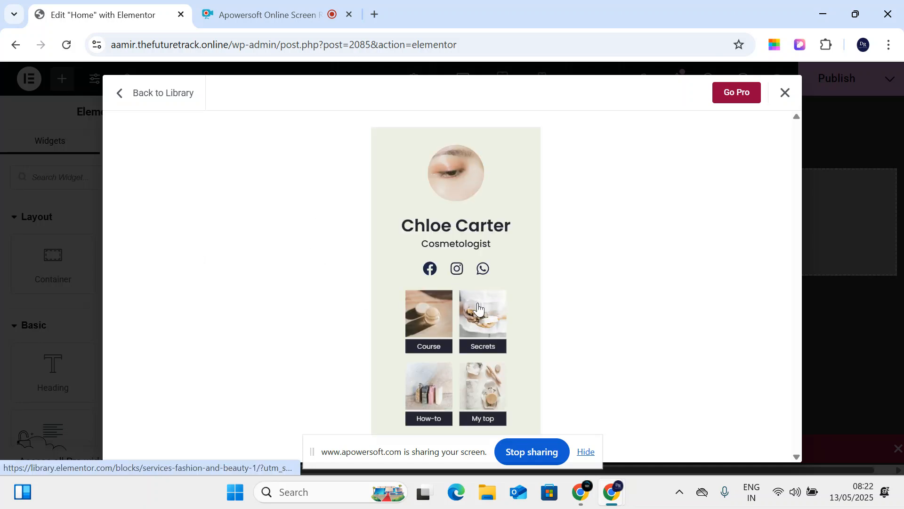
click(784, 99)
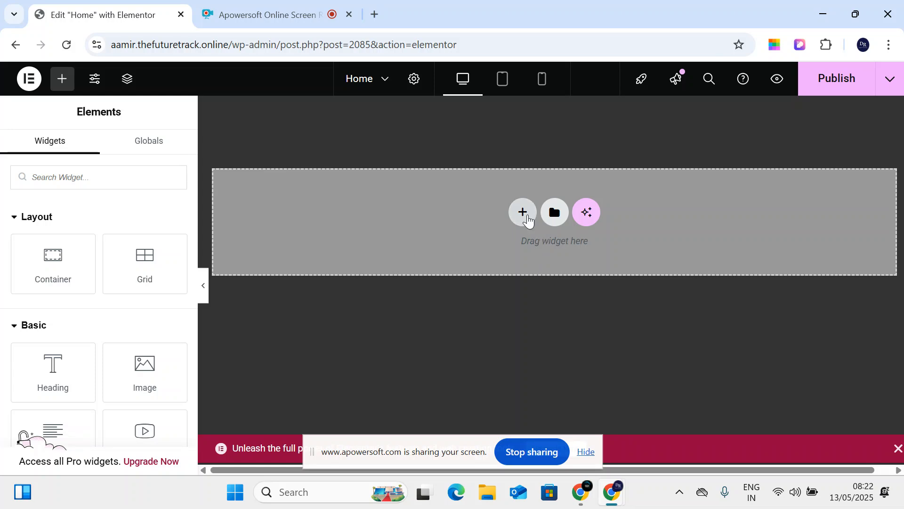
- Add a new Flexbox container in the empty drop zone to bring up the structure choices
click(526, 212)
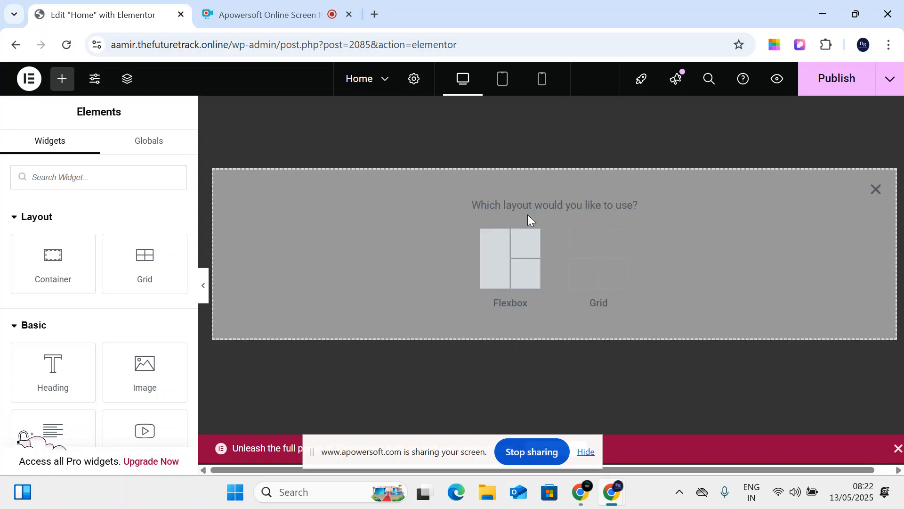
click(482, 247)
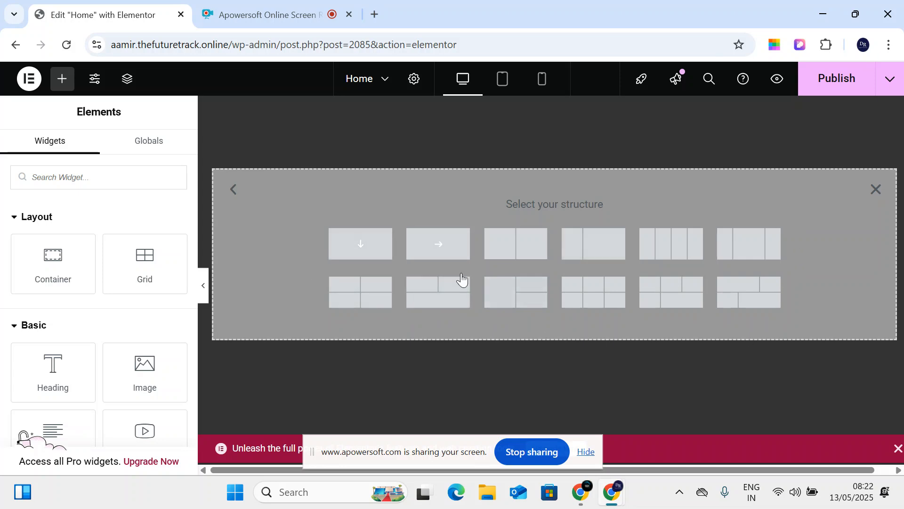
- Load allsolutioncare.com in a new browser tab and scroll through its home page
click(373, 13)
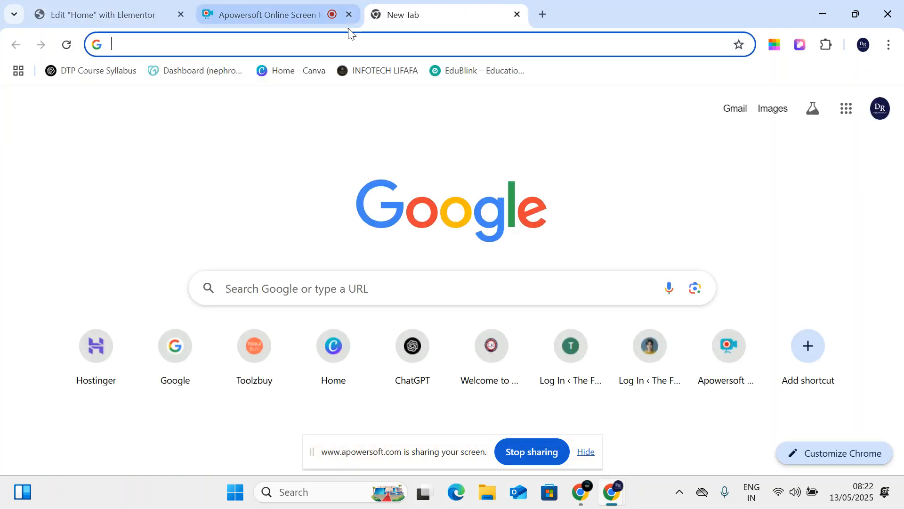
mouse_move(350, 32)
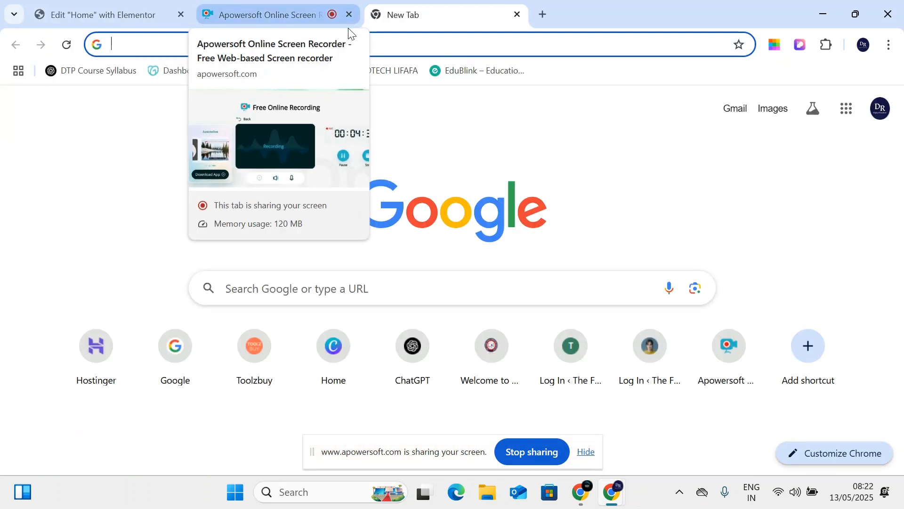
text(allsolutioncare.com)
key(Return)
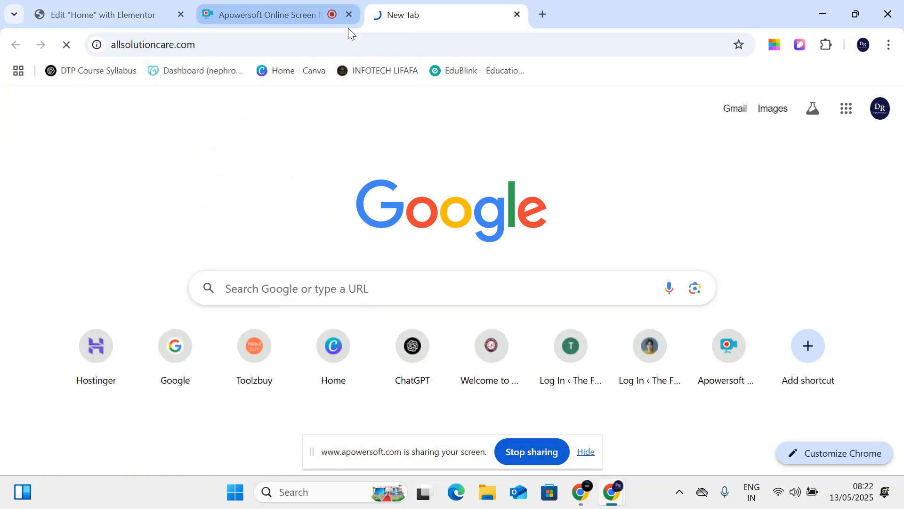
scroll(415, 188, down, 2)
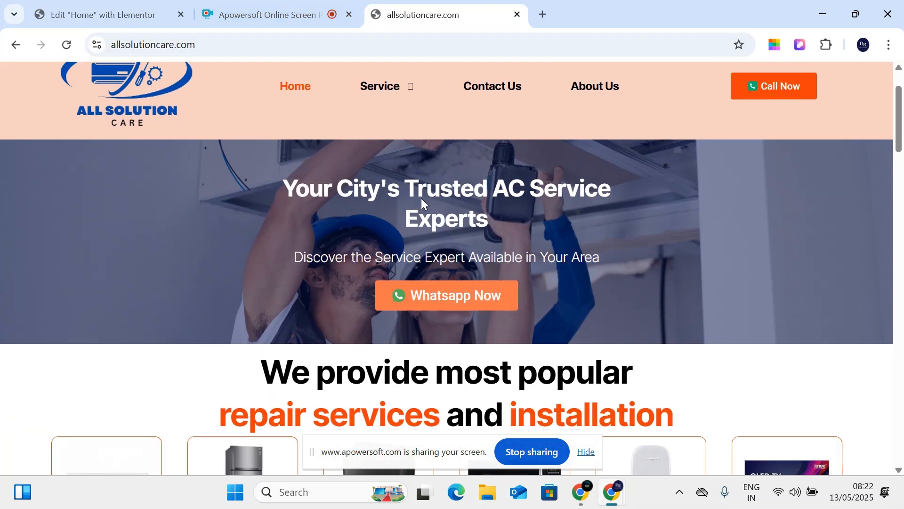
scroll(422, 202, down, 9)
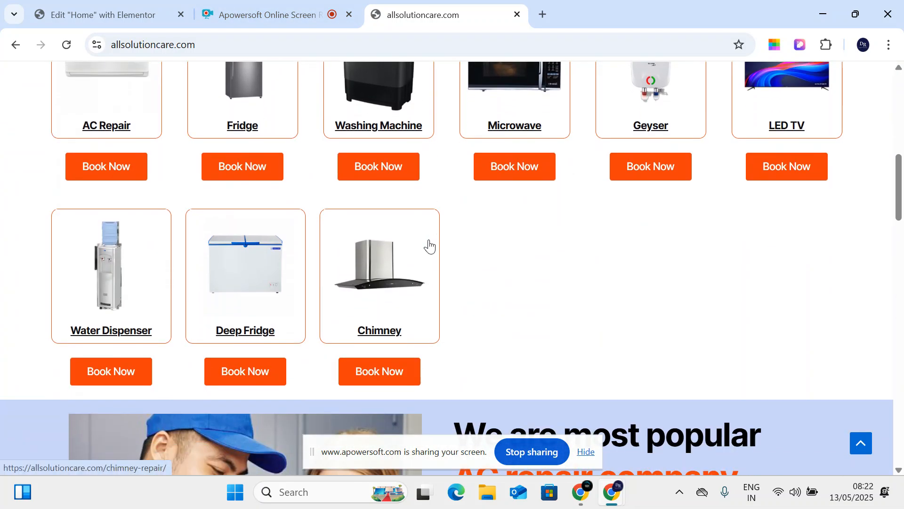
scroll(428, 245, up, 4)
scroll(430, 241, up, 7)
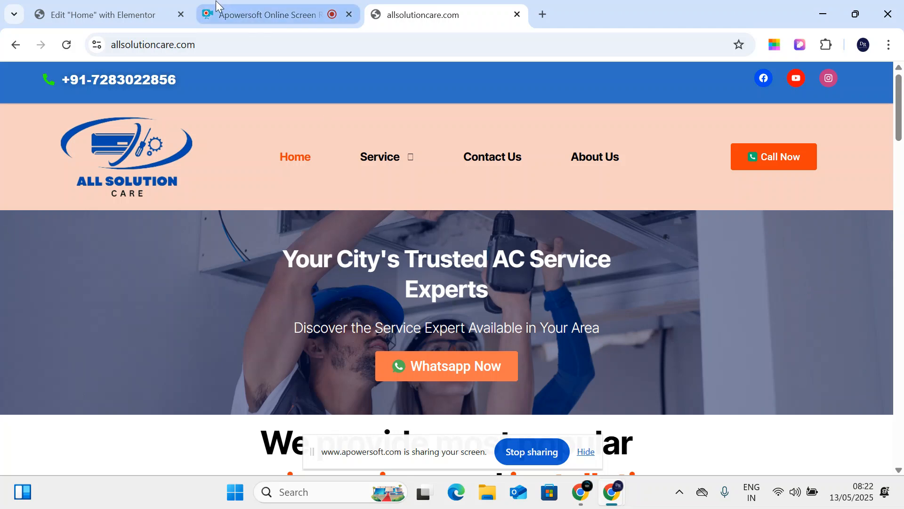
- Add a single-column container in Elementor, then return to the allsolutioncare.com tab
click(148, 14)
click(371, 242)
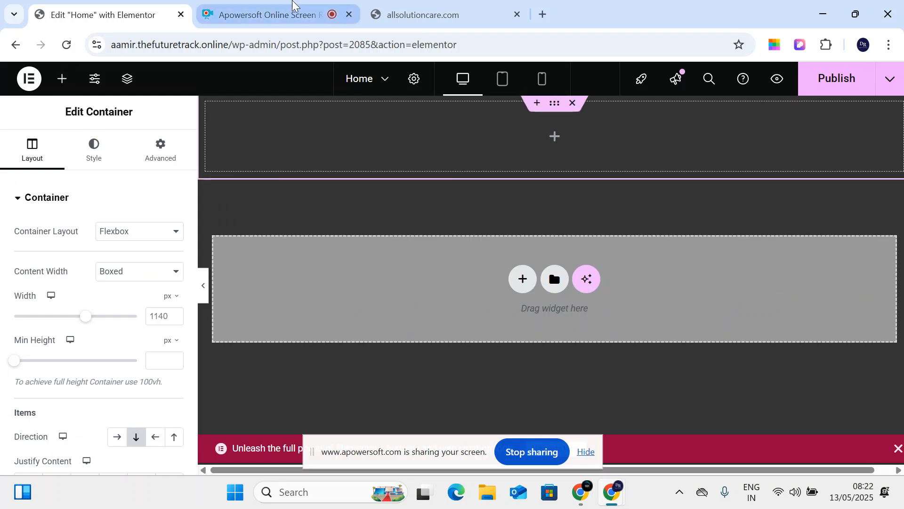
click(452, 15)
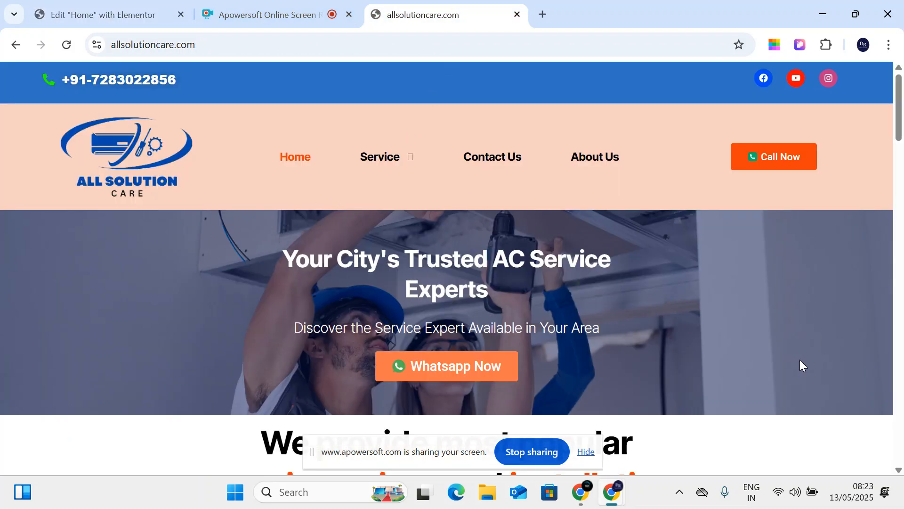
right_click(669, 219)
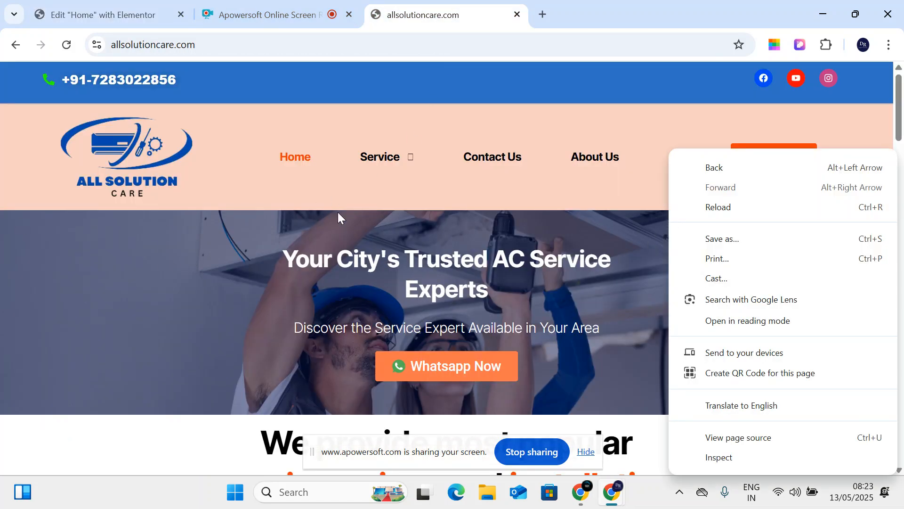
click(78, 256)
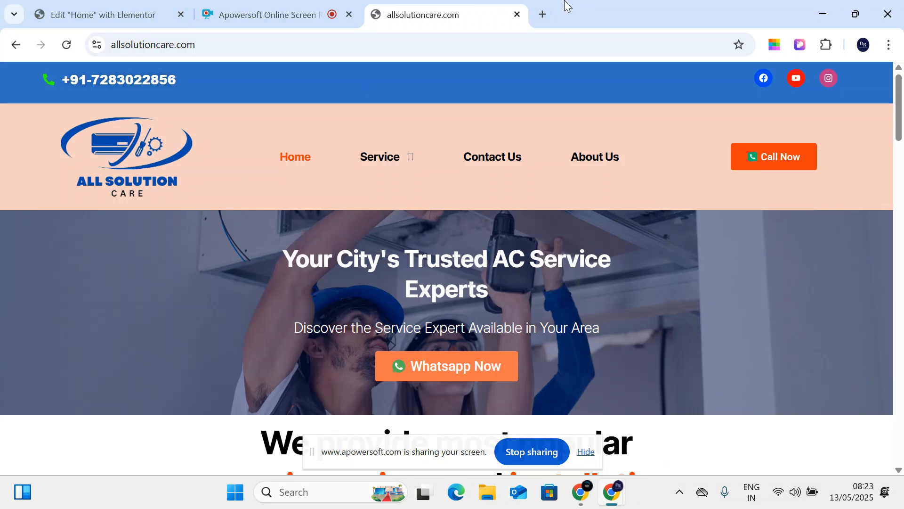
- Search Freepik for 'ac repair' images in a new browser tab
click(543, 14)
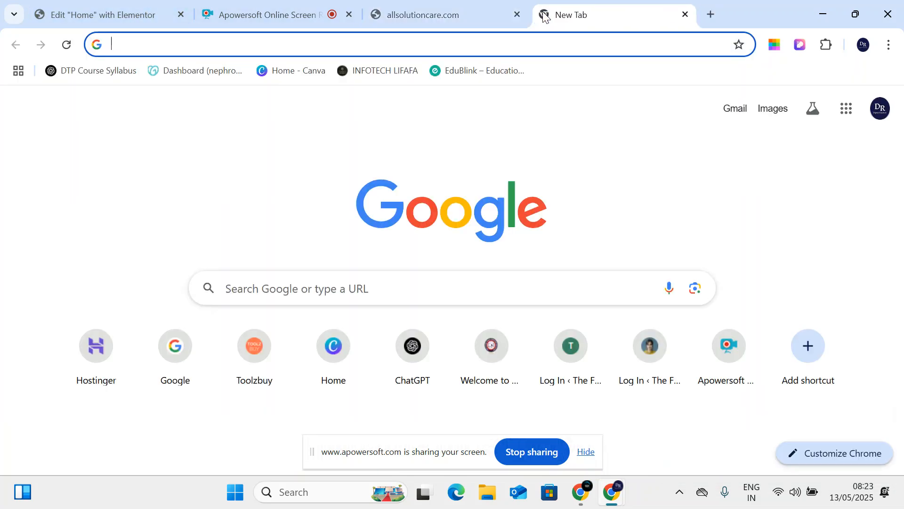
text(fre)
key(Return)
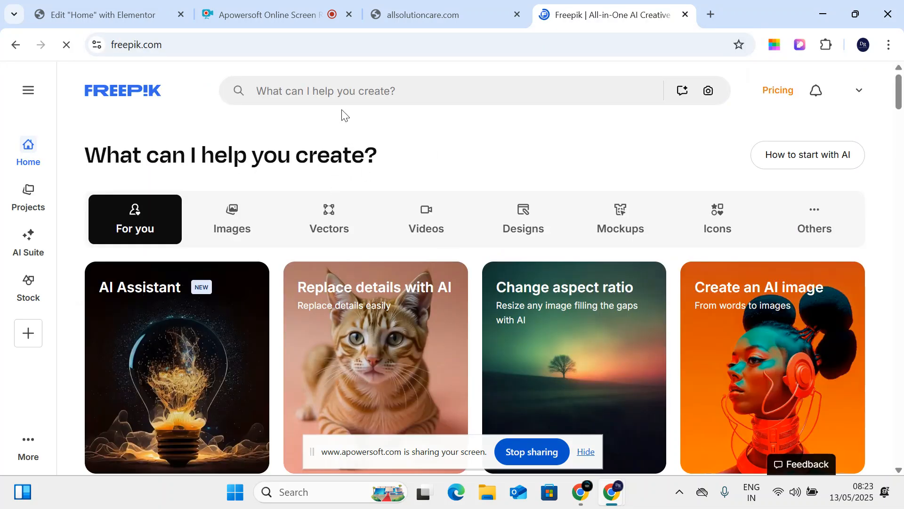
click(340, 95)
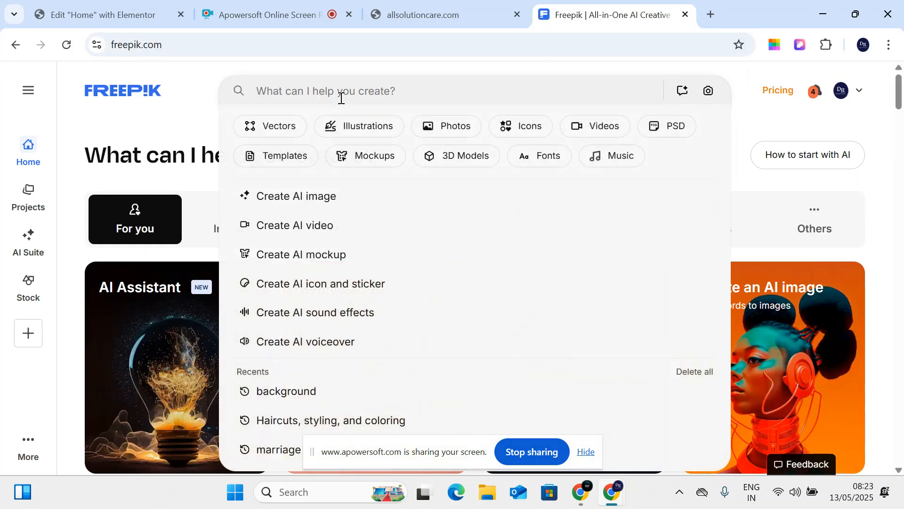
text(ac re)
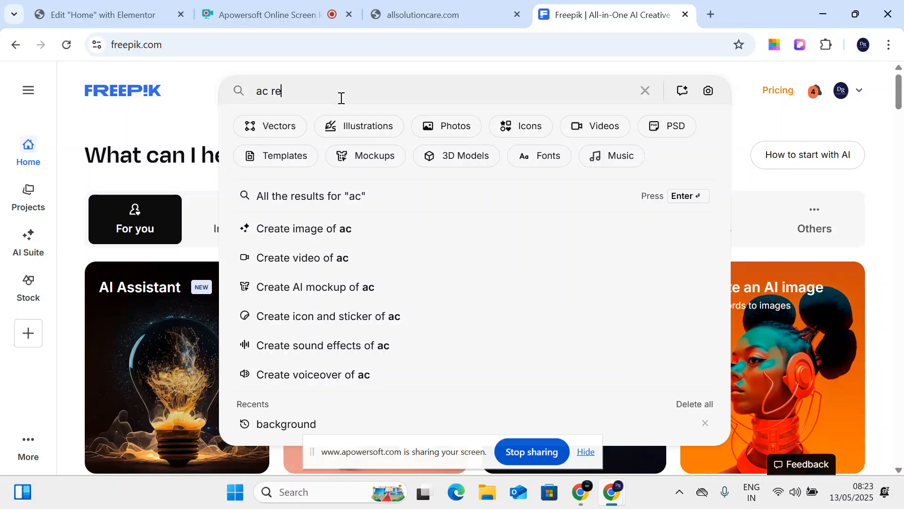
text(pair)
key(Return)
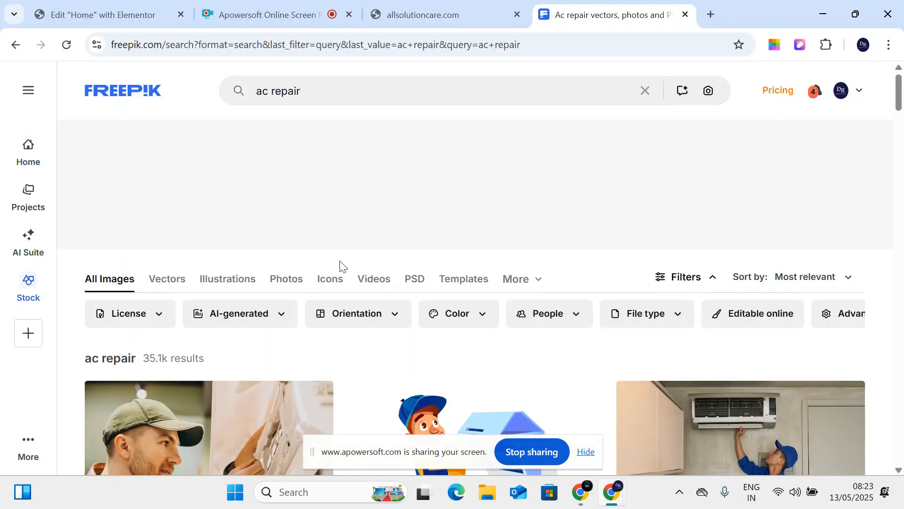
- Preview the air conditioner repair photos in the results and compare them
scroll(342, 267, down, 10)
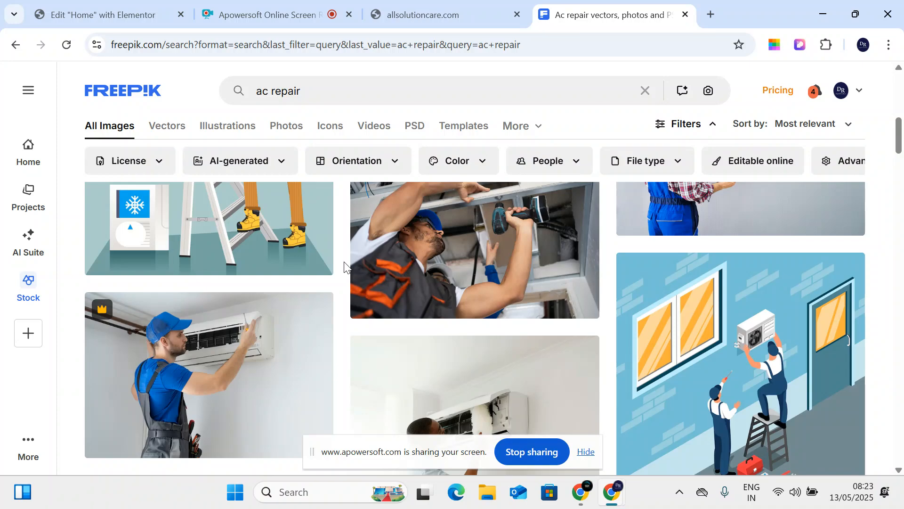
scroll(344, 261, down, 10)
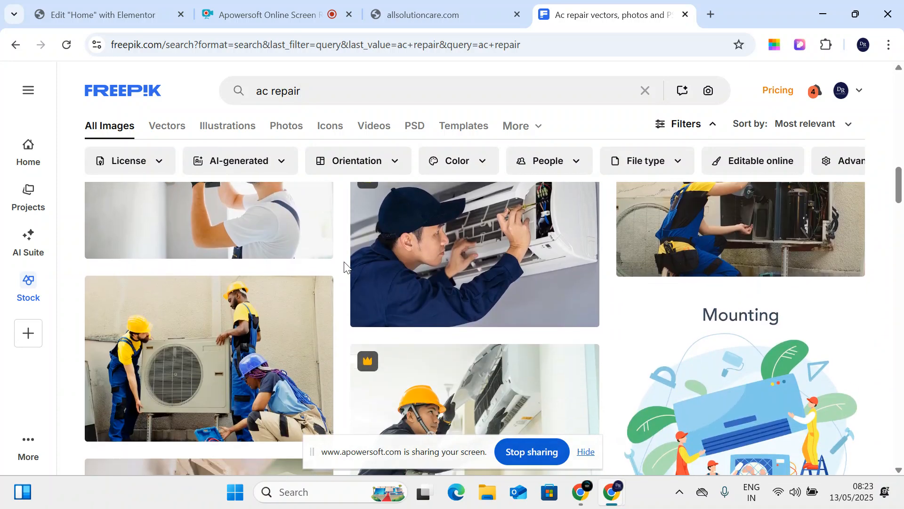
scroll(344, 262, up, 3)
scroll(344, 261, down, 10)
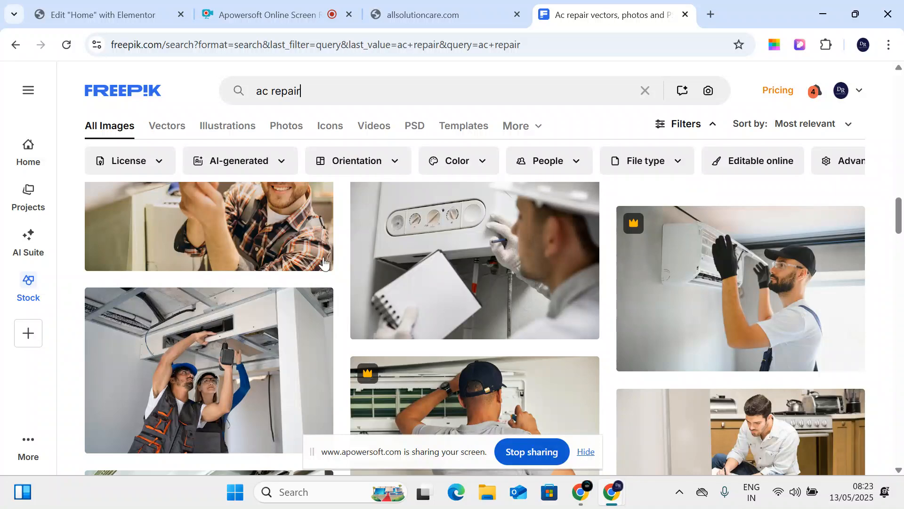
click(322, 256)
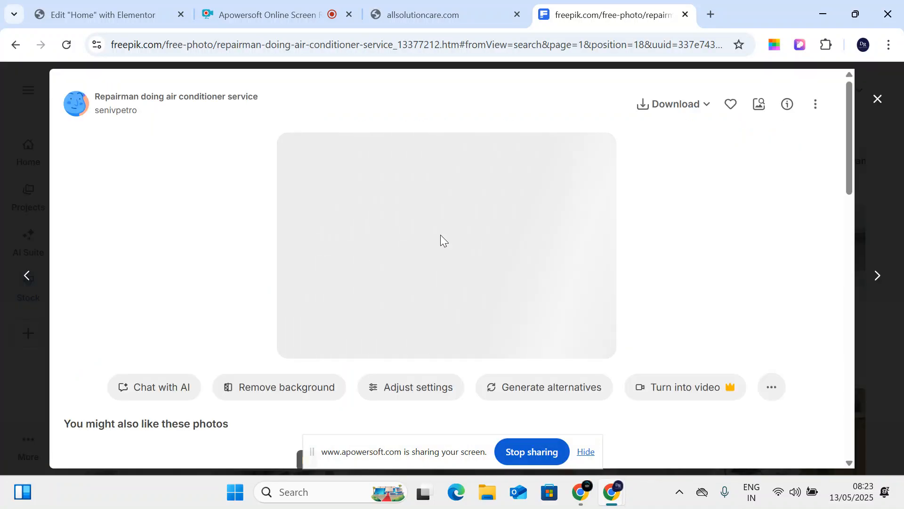
click(877, 100)
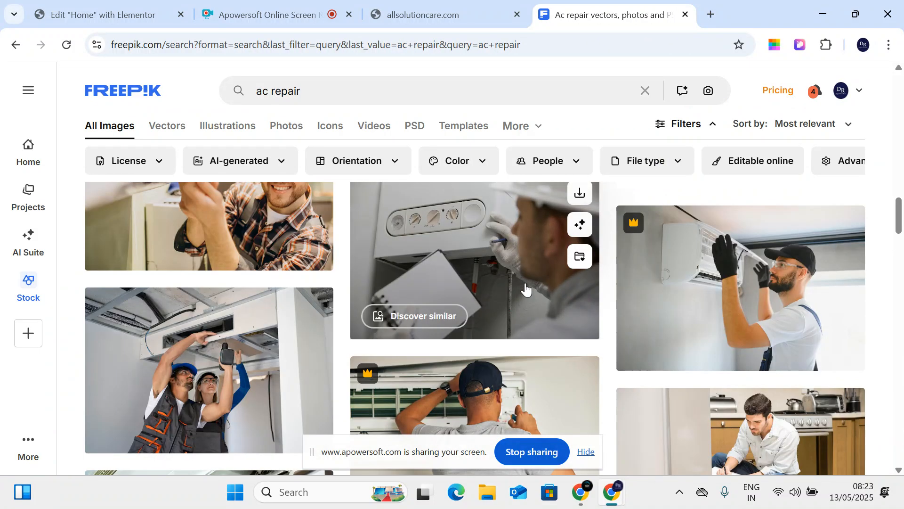
scroll(739, 315, down, 3)
scroll(742, 309, up, 3)
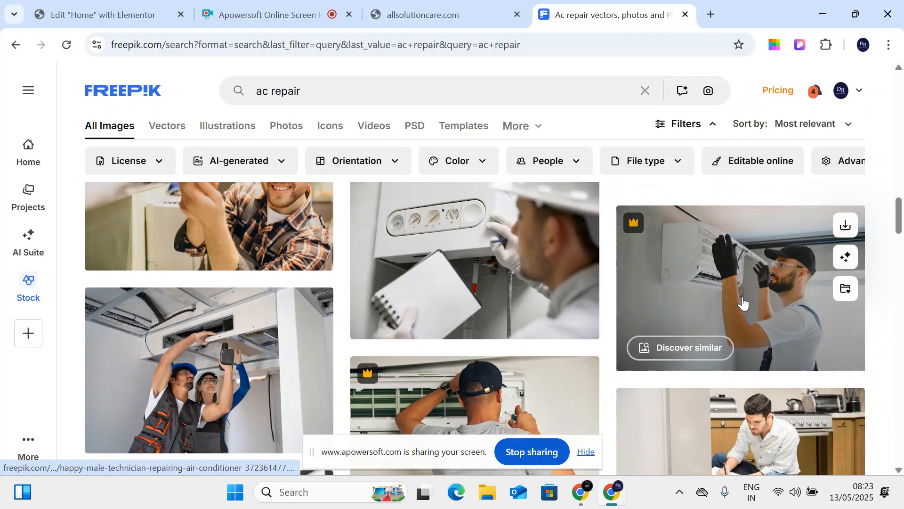
click(744, 303)
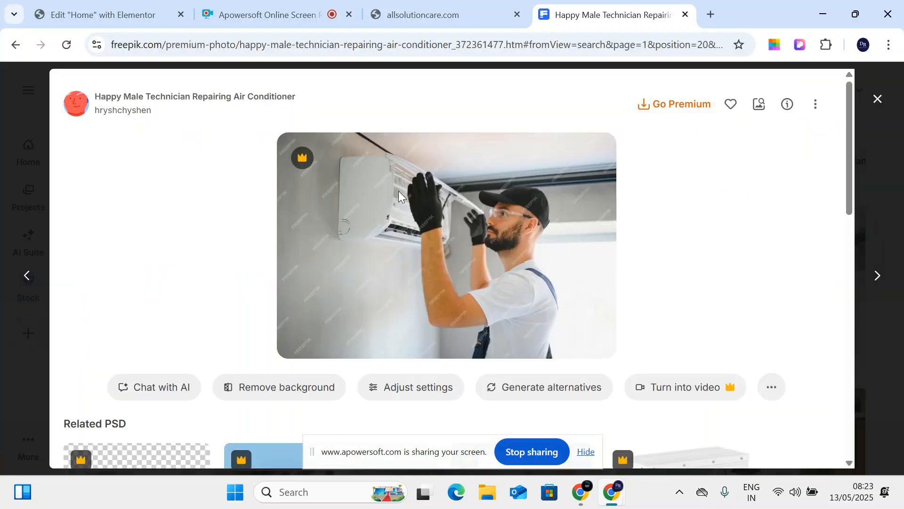
click(867, 98)
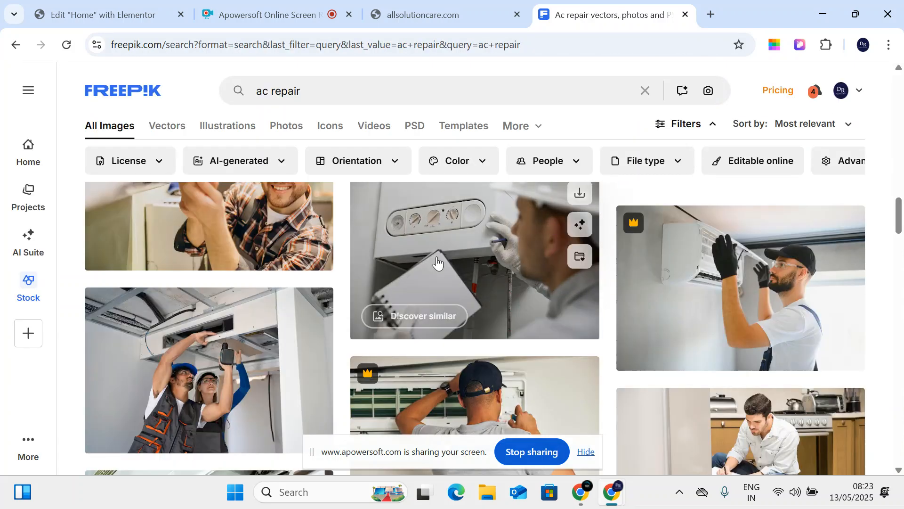
scroll(406, 341, down, 4)
- Download the 'Worker repairing water heater' photo, view it, and return to Elementor
click(432, 349)
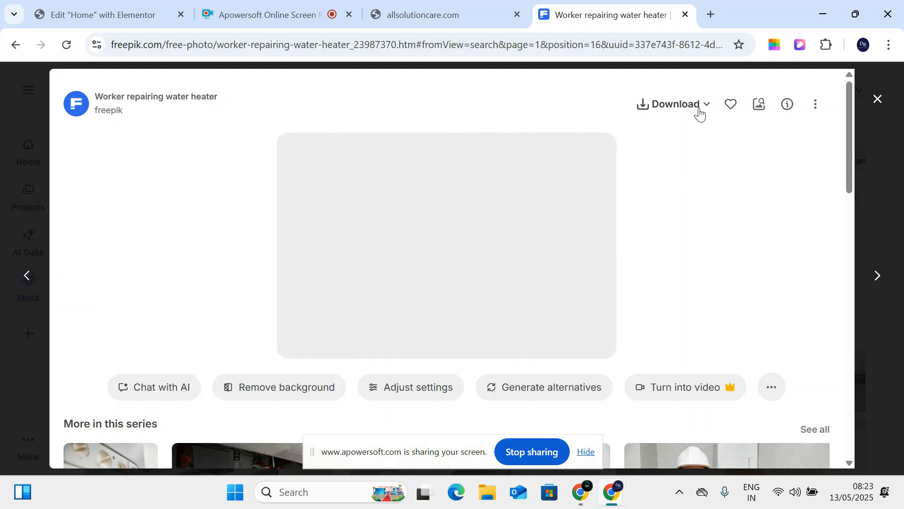
click(678, 105)
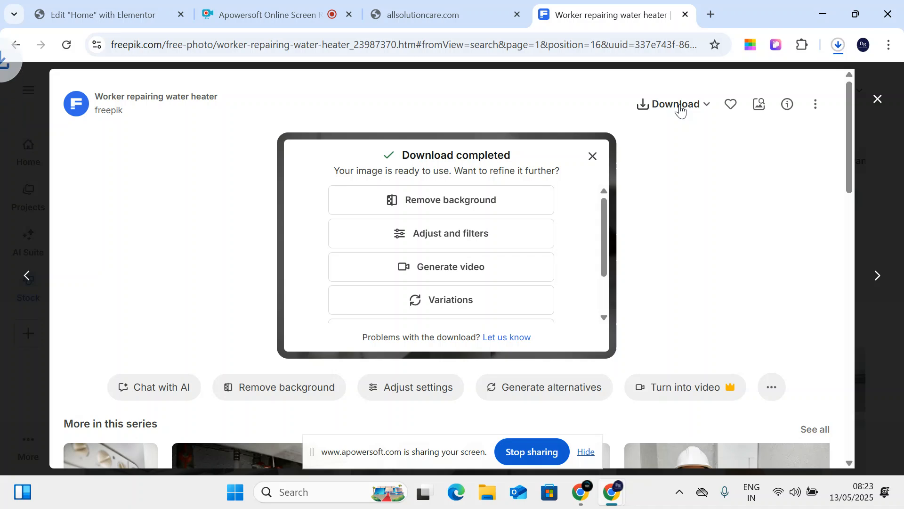
click(838, 47)
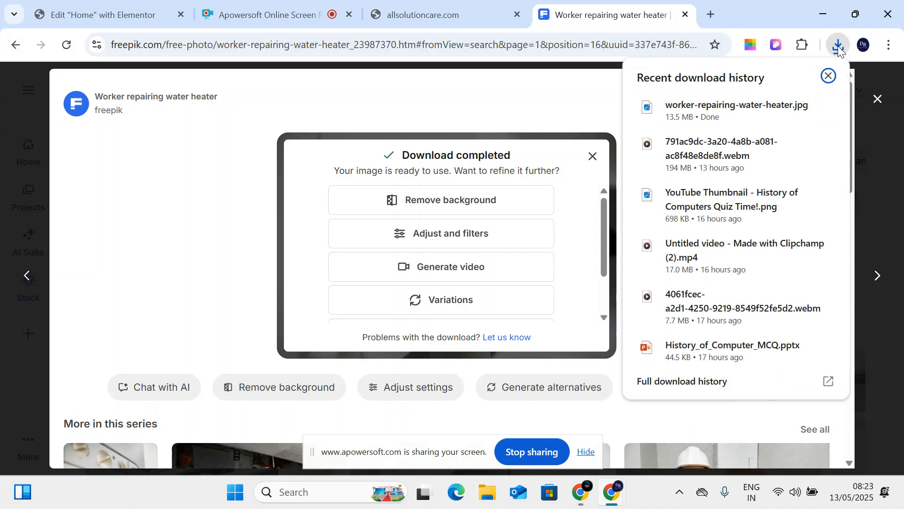
click(733, 110)
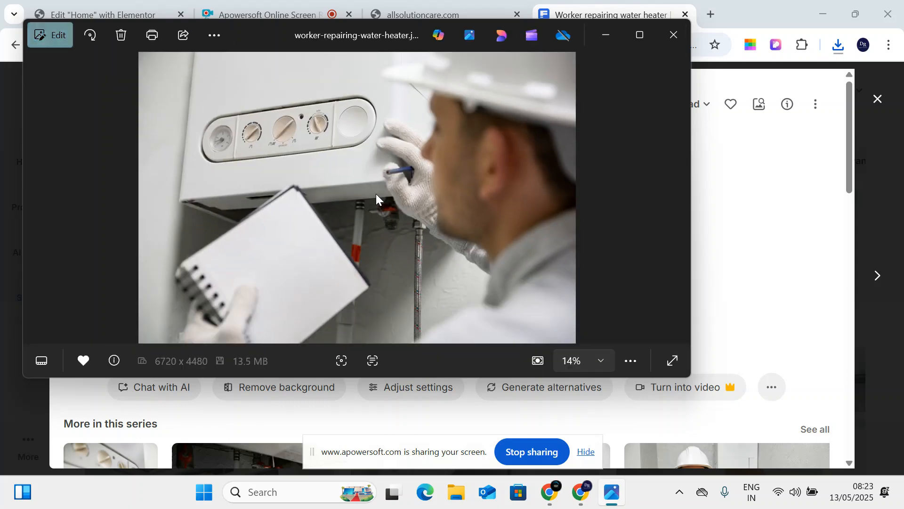
click(674, 34)
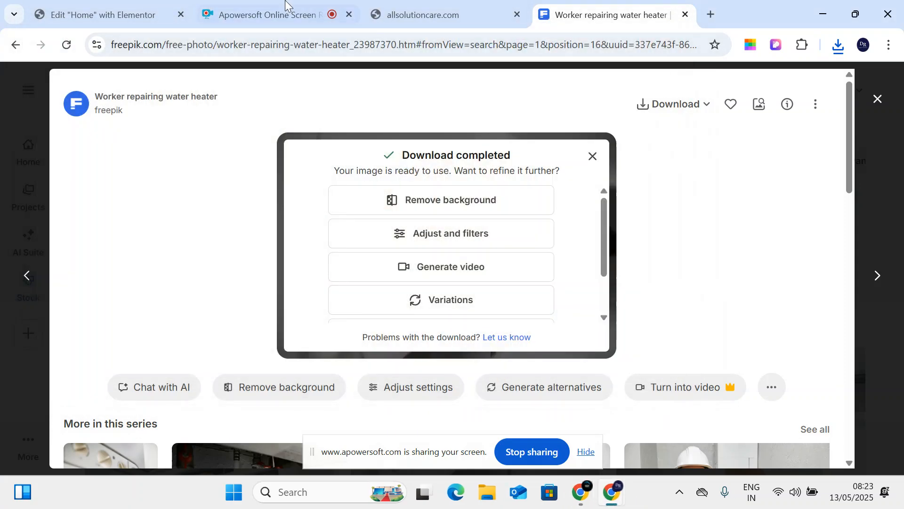
click(108, 14)
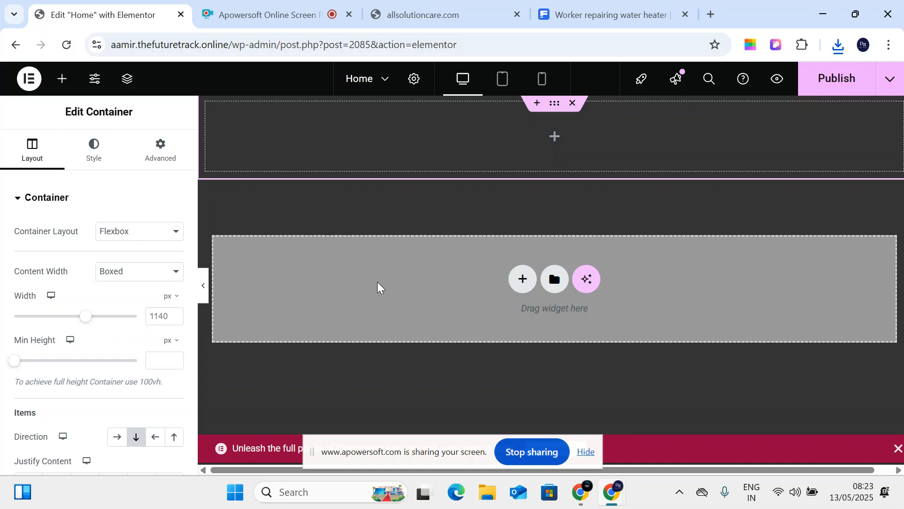
- Add an empty container above the top one, then remove it again
click(534, 105)
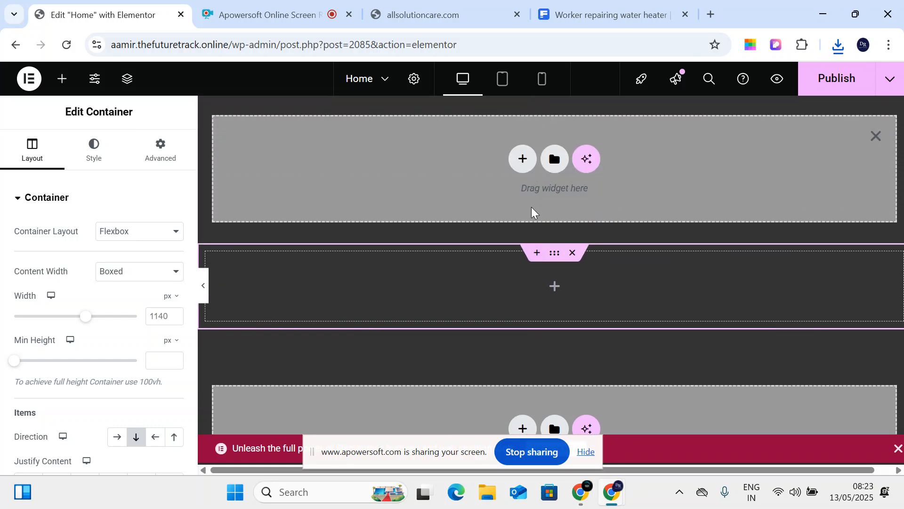
click(876, 136)
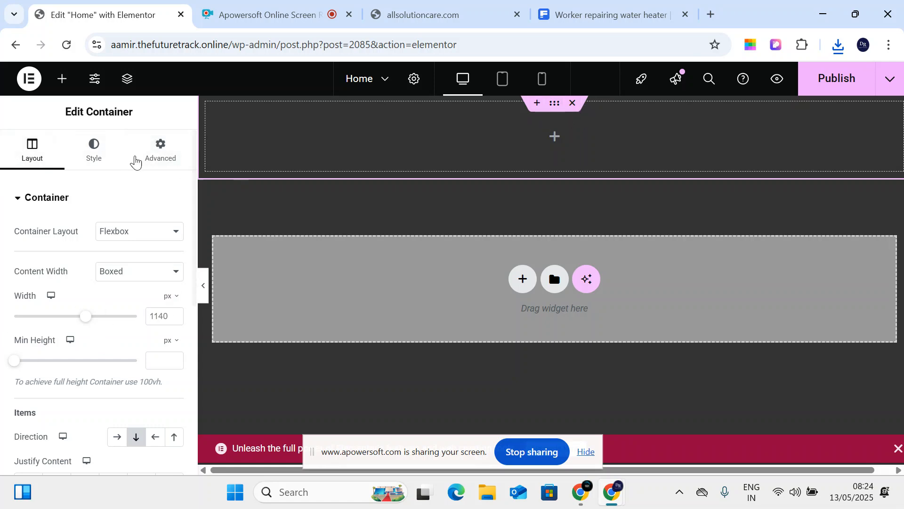
scroll(71, 372, down, 7)
scroll(75, 256, up, 7)
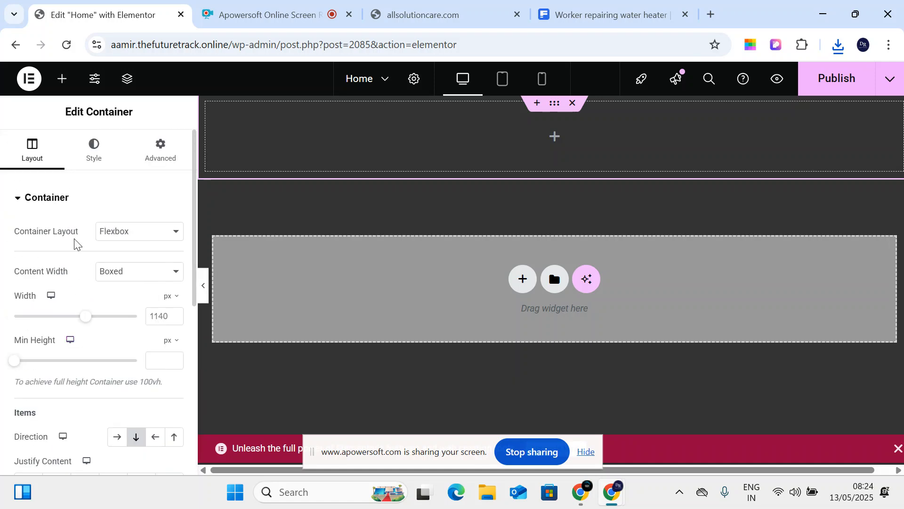
- Review the container's Style and Advanced settings, then bring up the Container Layout choices
click(92, 148)
click(143, 154)
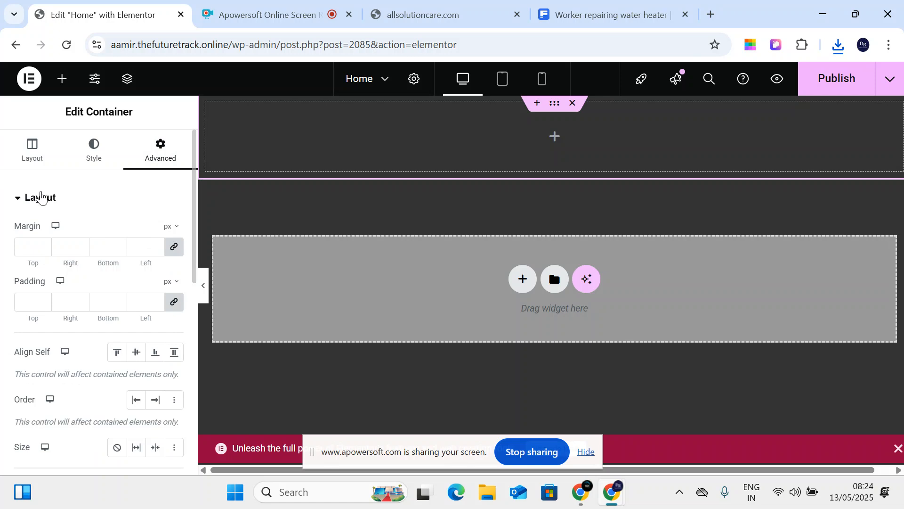
click(101, 160)
click(34, 152)
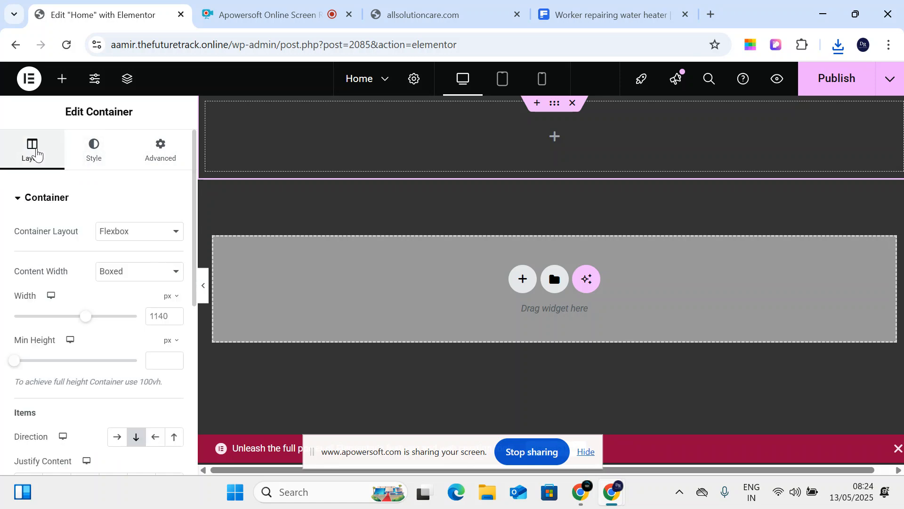
click(123, 237)
- Try Grid, revert to Flexbox, and set width 1001 px with 99 px minimum height
click(128, 267)
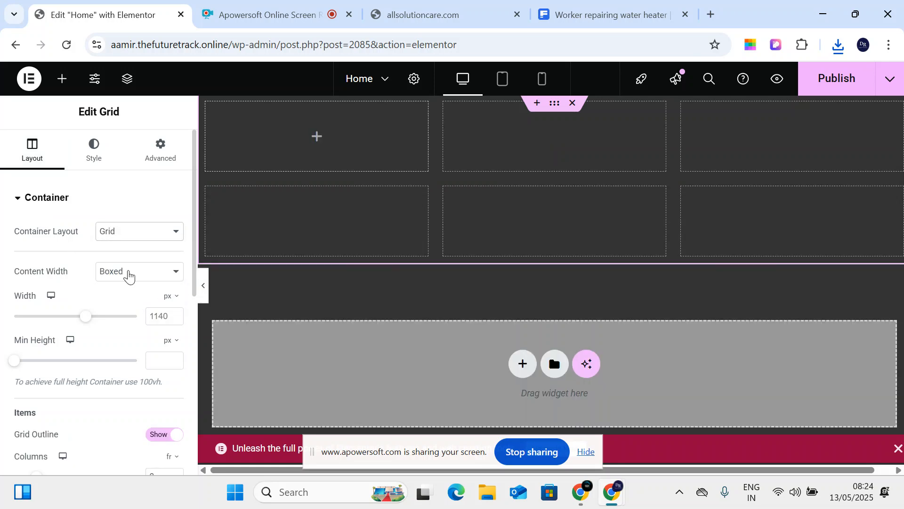
click(113, 233)
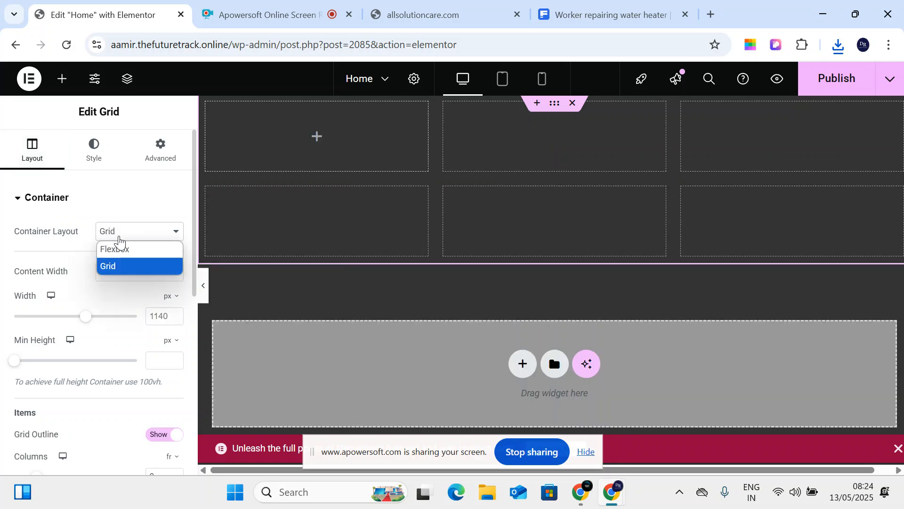
click(120, 246)
mouse_move(84, 321)
mouse_down()
mouse_move(20, 317)
mouse_move(71, 321)
mouse_up()
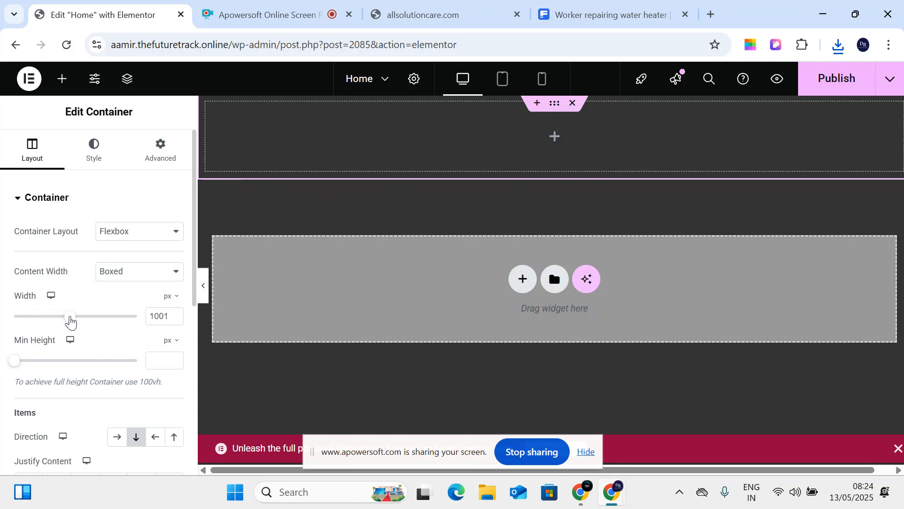
mouse_move(14, 363)
mouse_down()
mouse_move(56, 364)
mouse_move(24, 367)
mouse_up()
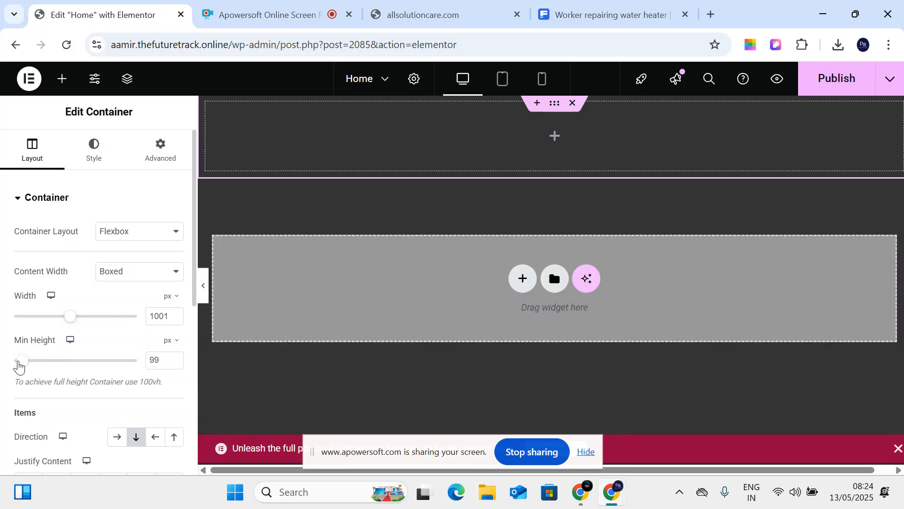
- Check the live allsolutioncare.com homepage, then keep Flexbox and widen the container to 1090 px
click(442, 15)
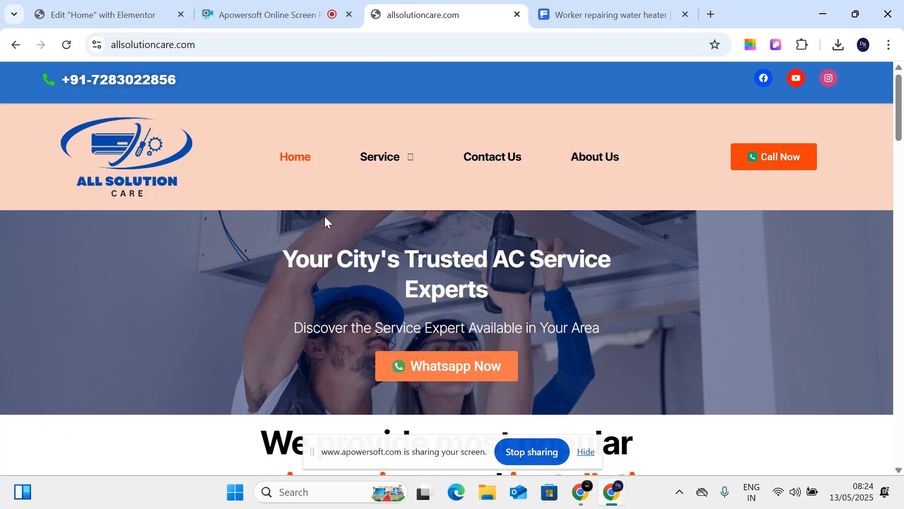
click(87, 13)
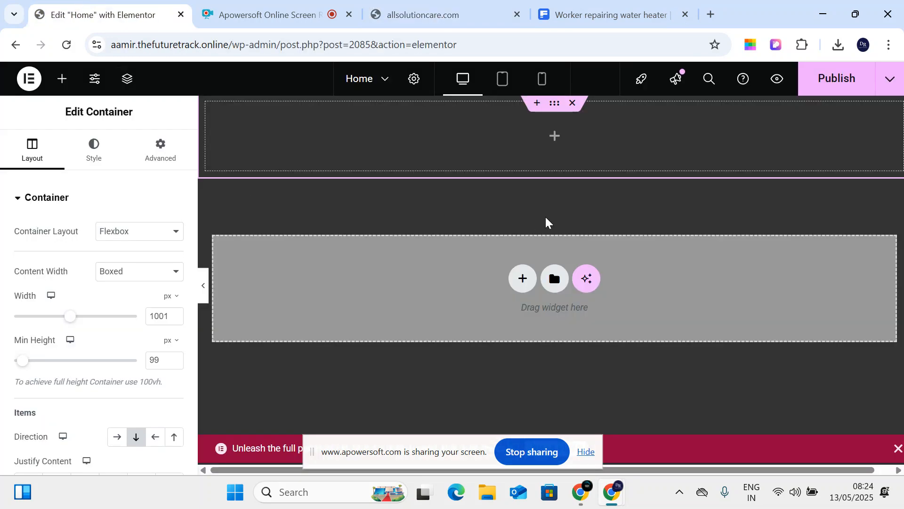
click(130, 233)
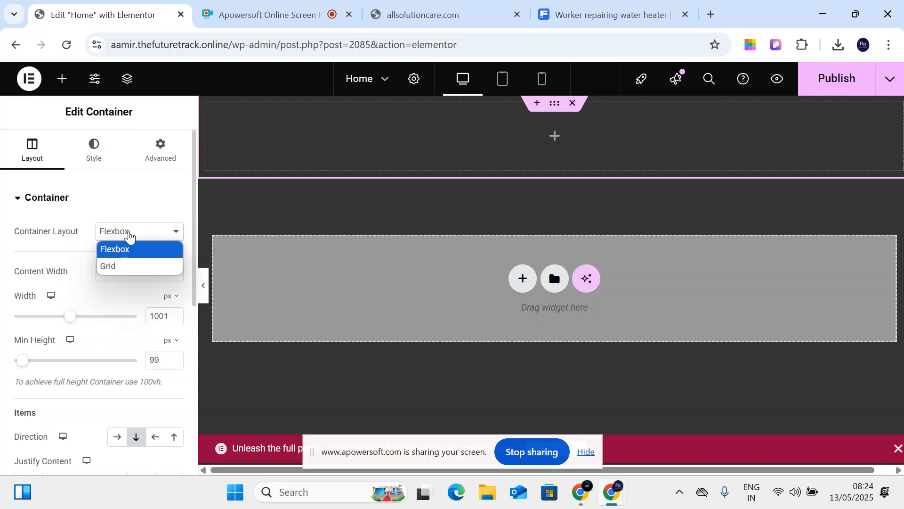
click(128, 248)
mouse_move(71, 318)
mouse_down()
mouse_move(10, 317)
mouse_move(83, 324)
mouse_up()
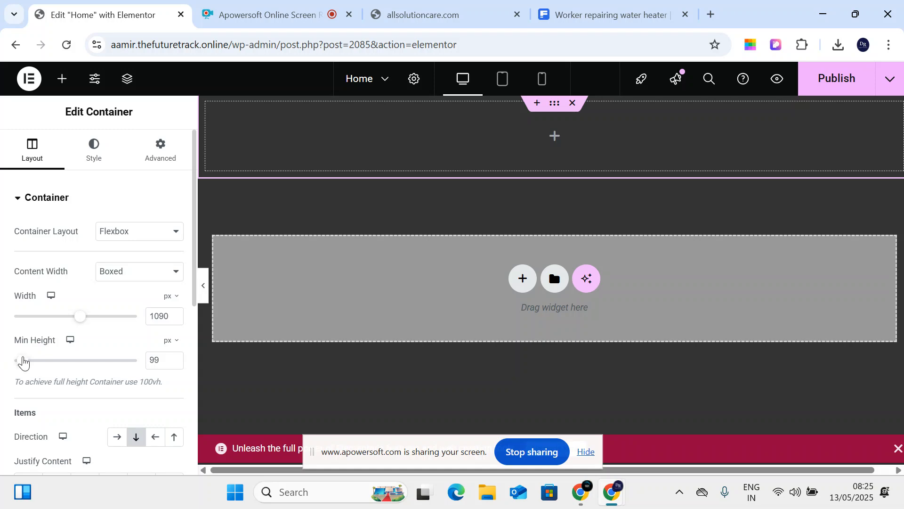
- Try the End and Space Between Justify Content options for the container's items
scroll(82, 346, down, 3)
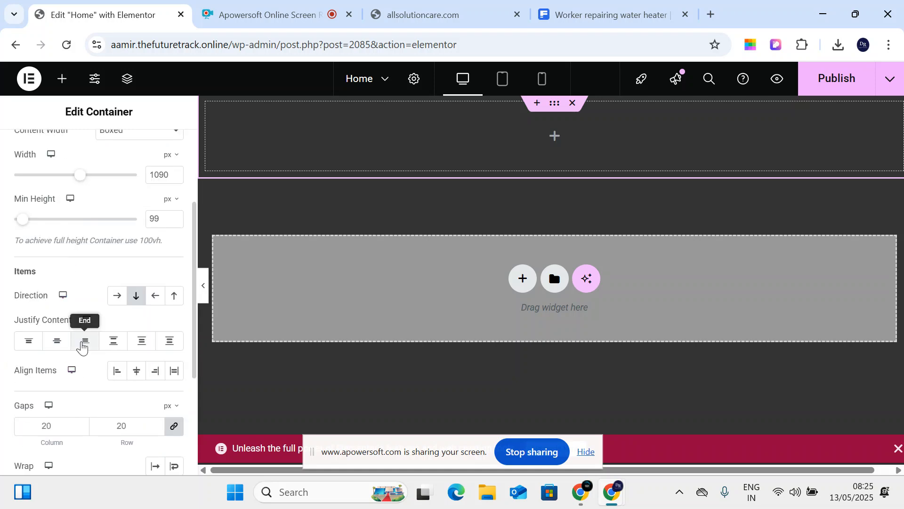
scroll(82, 346, down, 2)
click(87, 279)
click(111, 277)
scroll(55, 358, up, 3)
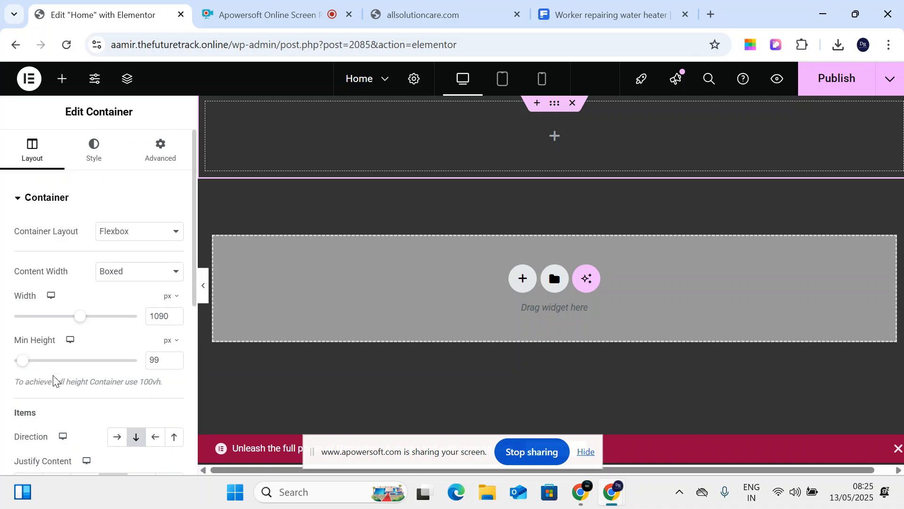
click(95, 160)
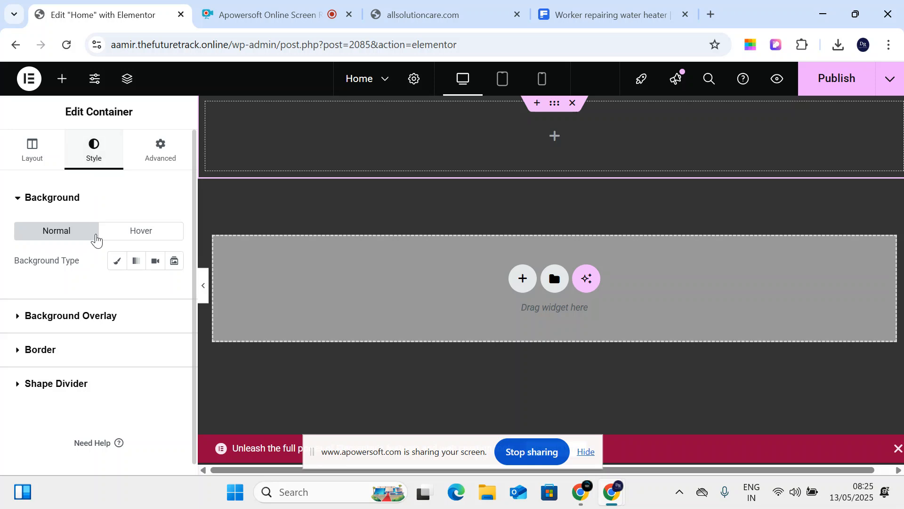
- Compare Normal and Hover backgrounds, then choose the Classic background type under Normal
click(128, 234)
click(65, 235)
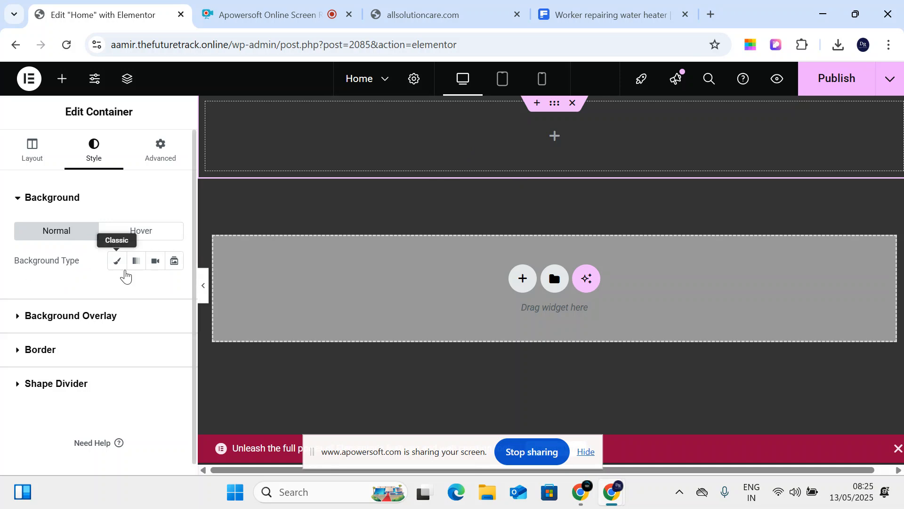
click(147, 234)
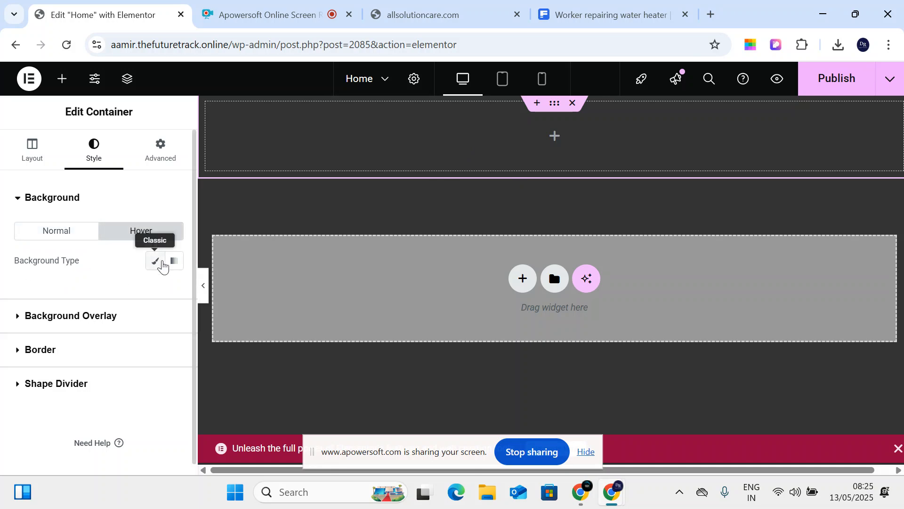
click(52, 233)
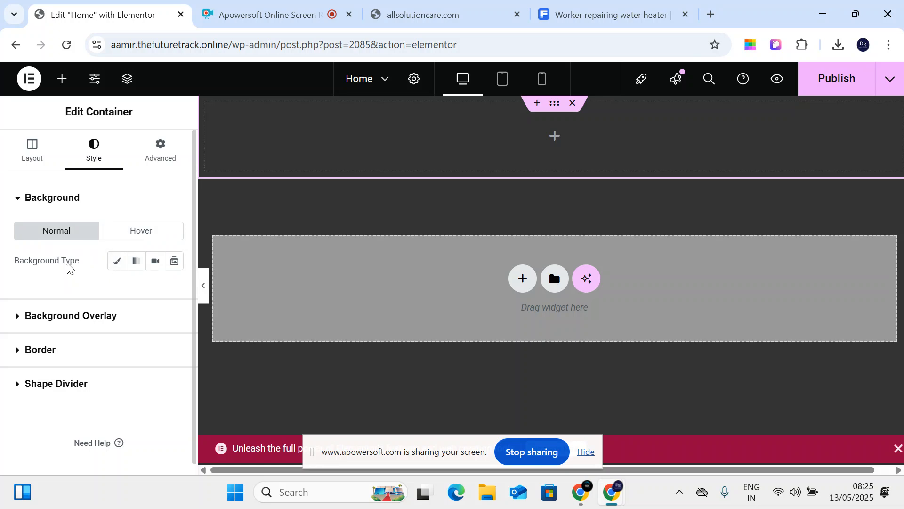
click(118, 266)
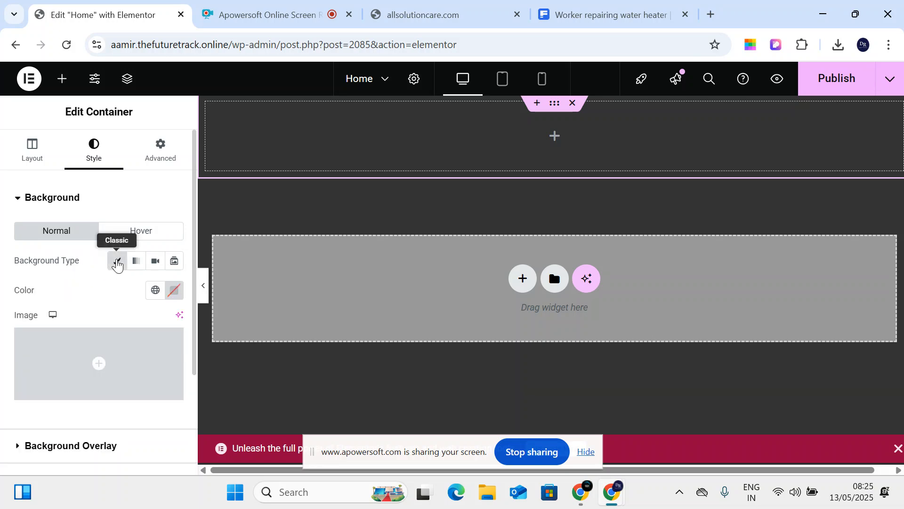
mouse_move(126, 388)
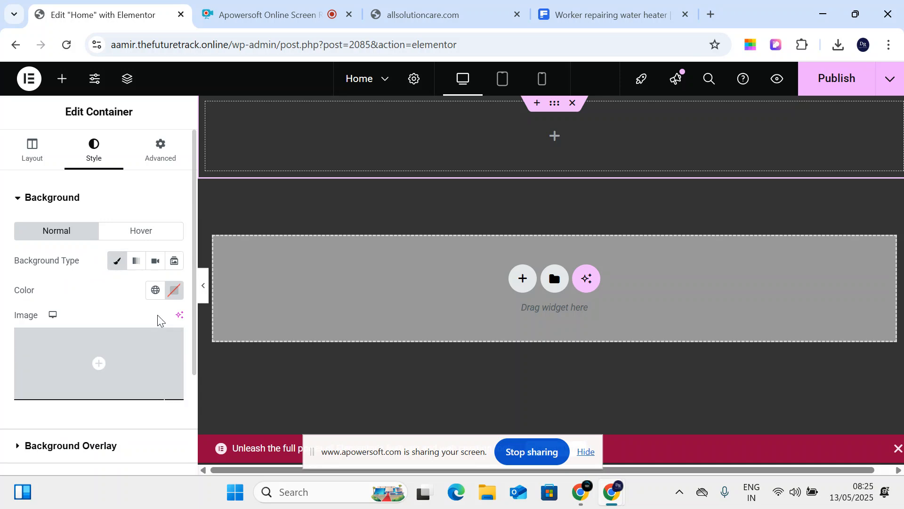
scroll(160, 319, down, 3)
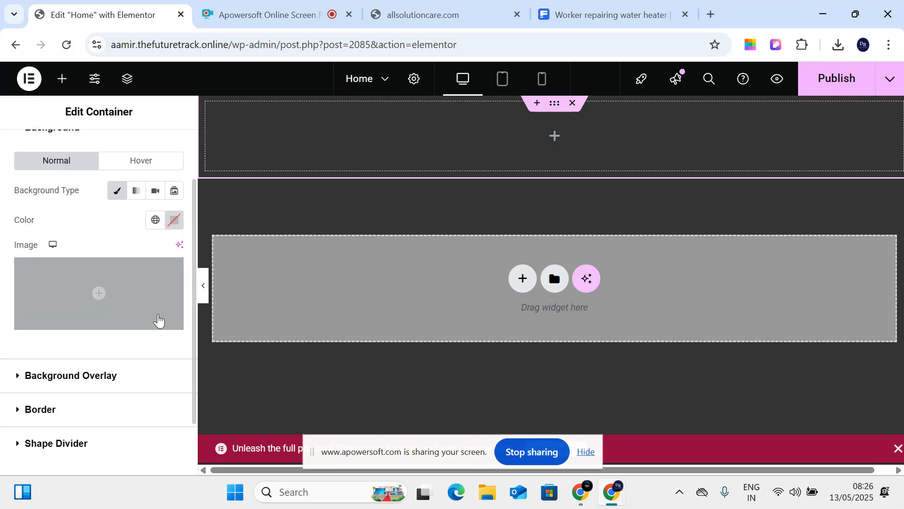
scroll(114, 321, up, 3)
- Try a dark red background colour with the woman-at-desk photo, then remove that image
click(174, 290)
click(208, 178)
mouse_move(208, 178)
mouse_down()
mouse_move(234, 151)
mouse_move(226, 137)
mouse_move(192, 161)
mouse_move(224, 174)
mouse_up()
click(80, 306)
click(138, 356)
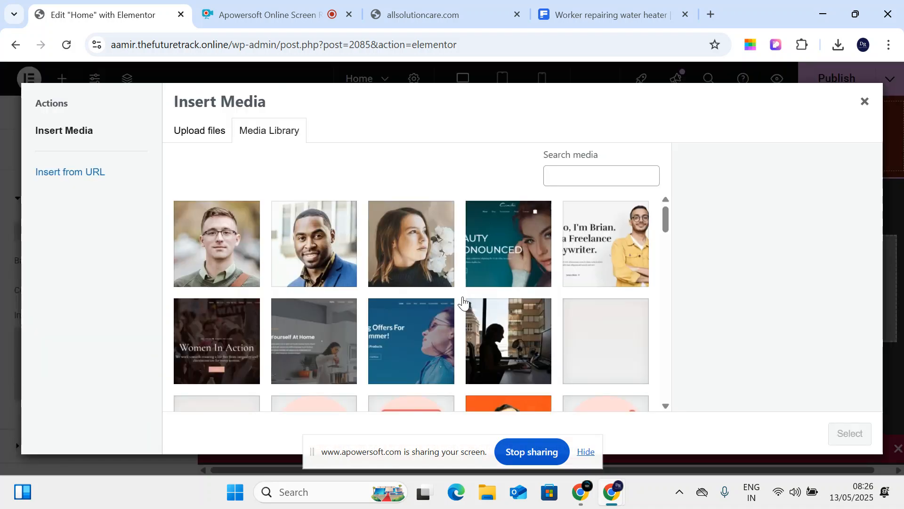
scroll(463, 296, down, 2)
click(506, 292)
click(851, 434)
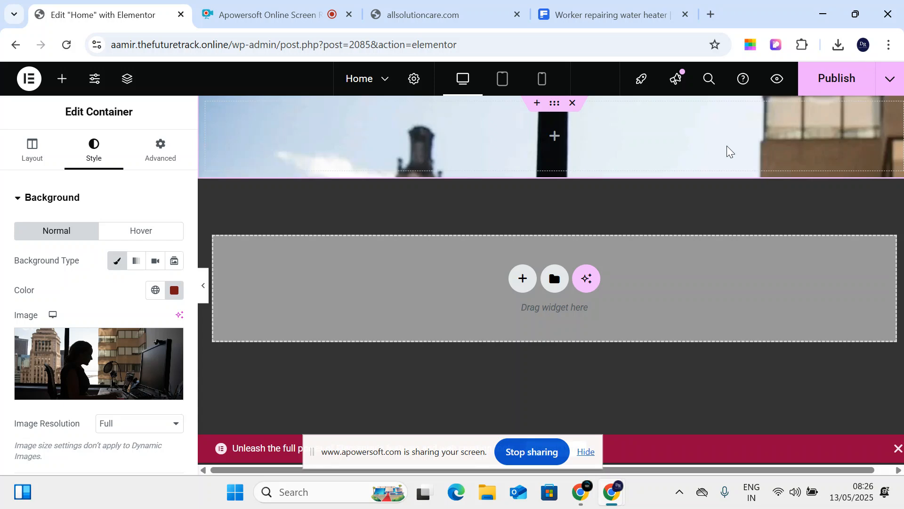
click(169, 348)
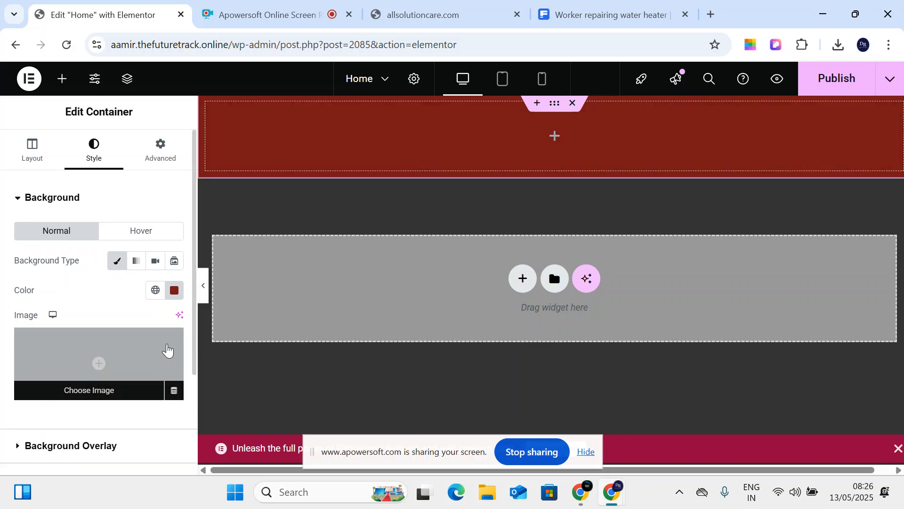
scroll(155, 347, down, 1)
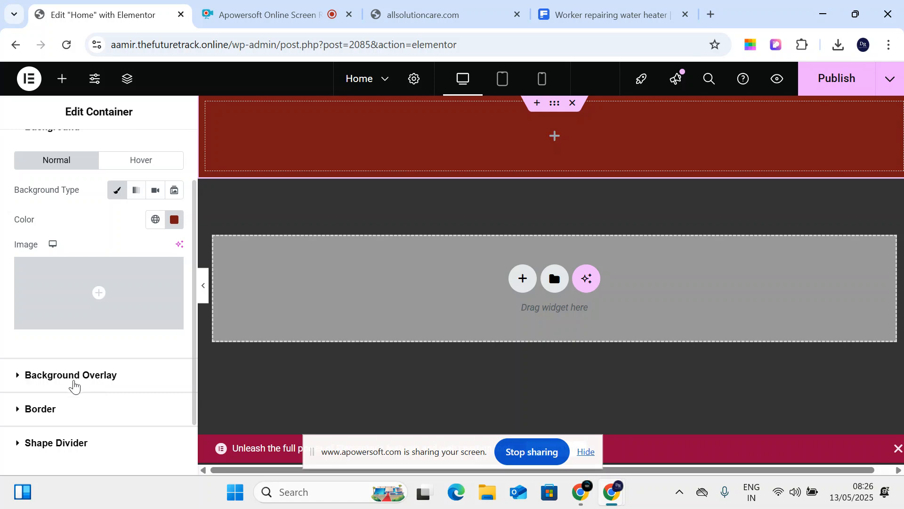
- Set the background colour to #3F1313 and the background image to H.webp
click(77, 383)
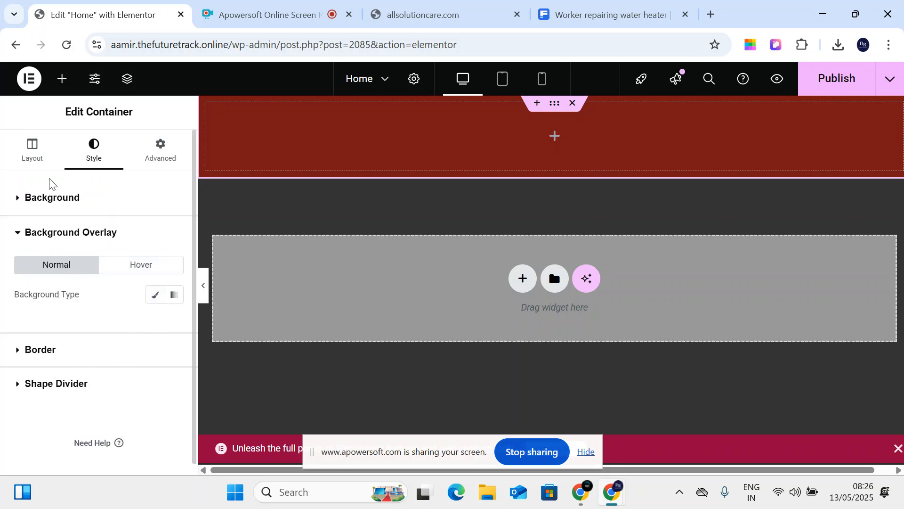
click(51, 199)
click(174, 291)
click(207, 188)
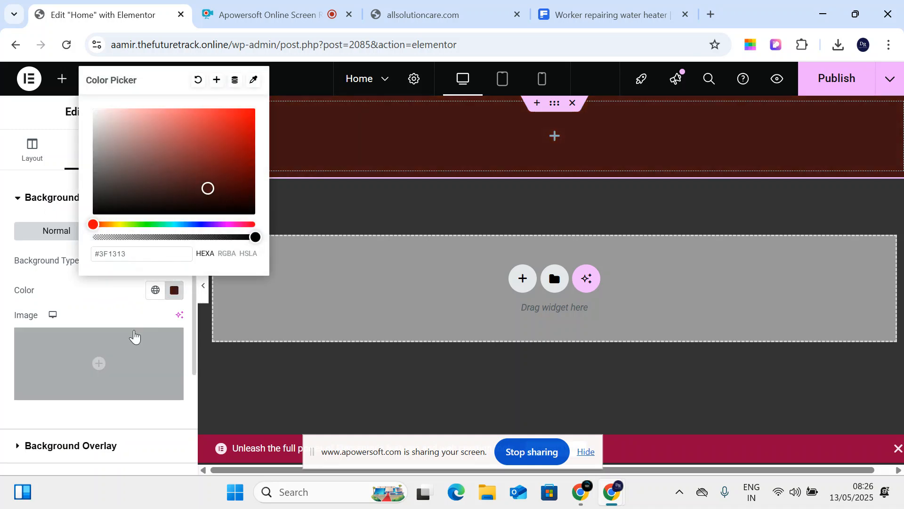
click(174, 290)
click(119, 347)
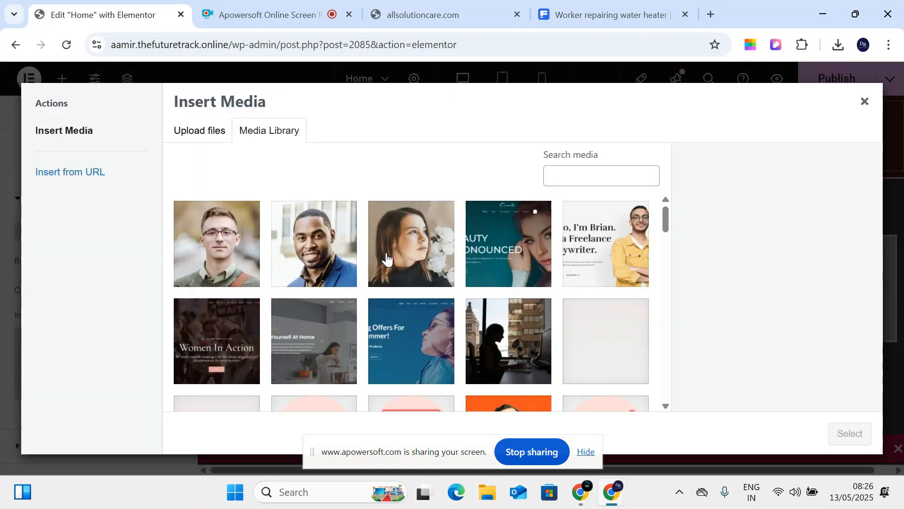
scroll(328, 258, down, 5)
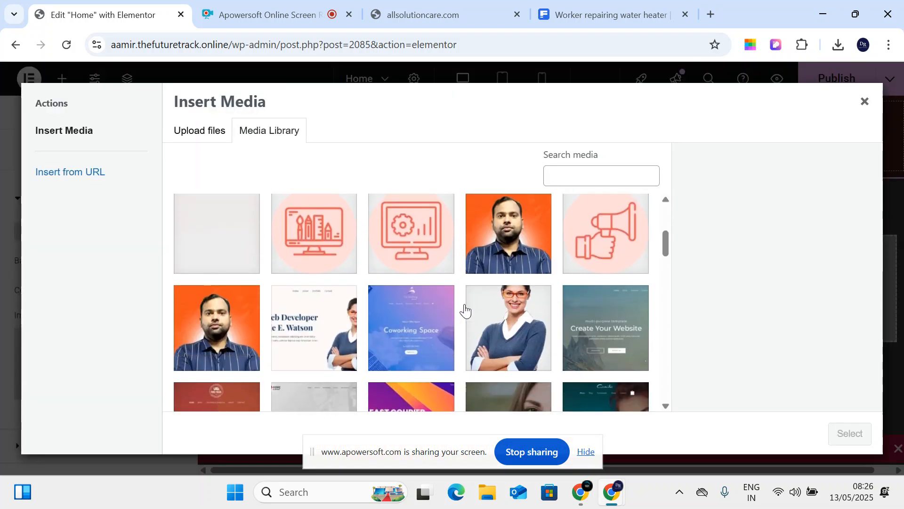
click(207, 313)
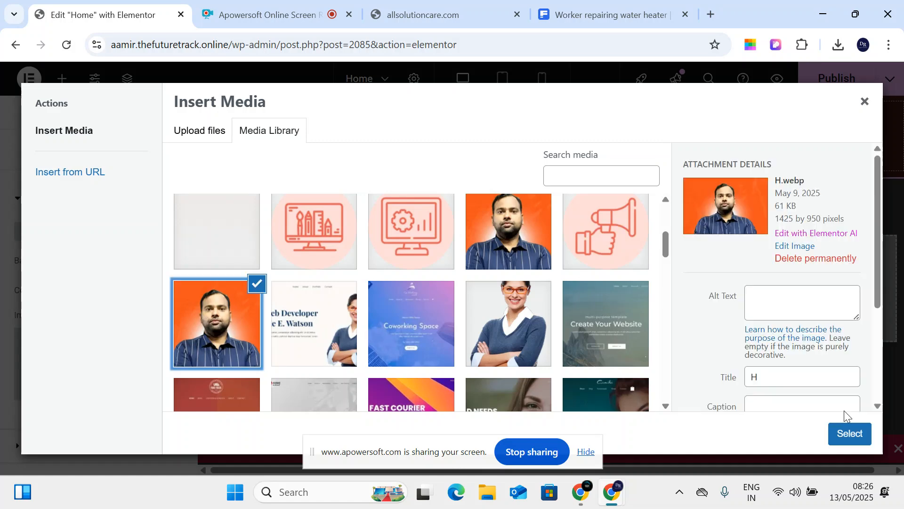
click(850, 434)
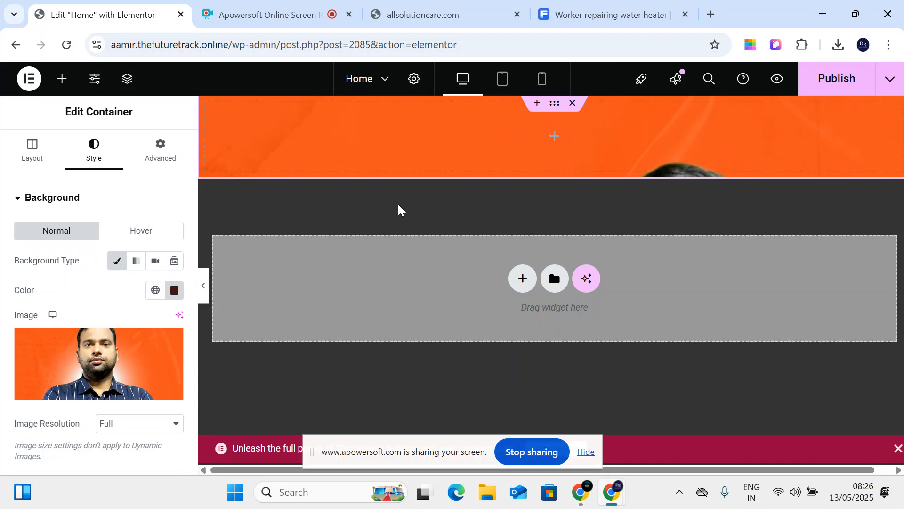
- Add a Classic near-black #231414 background overlay and expand the Border settings
scroll(18, 429, down, 2)
scroll(103, 319, down, 5)
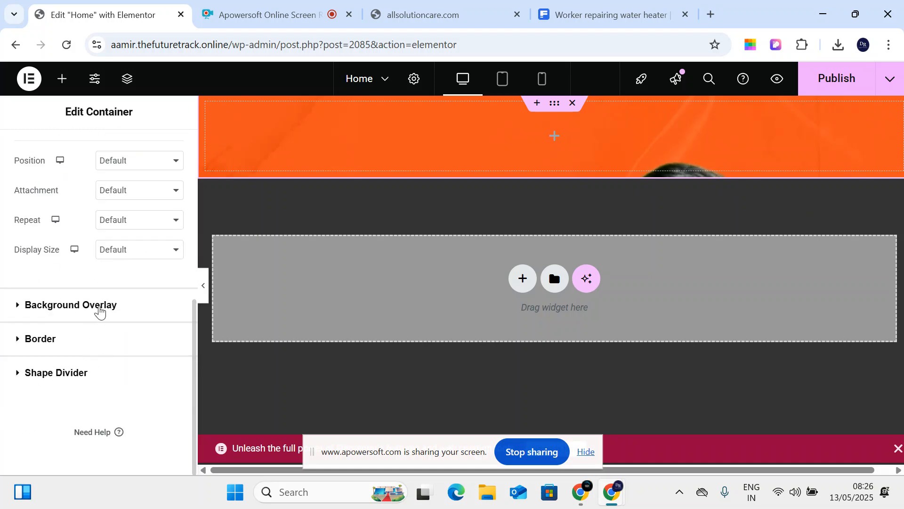
click(98, 307)
click(159, 296)
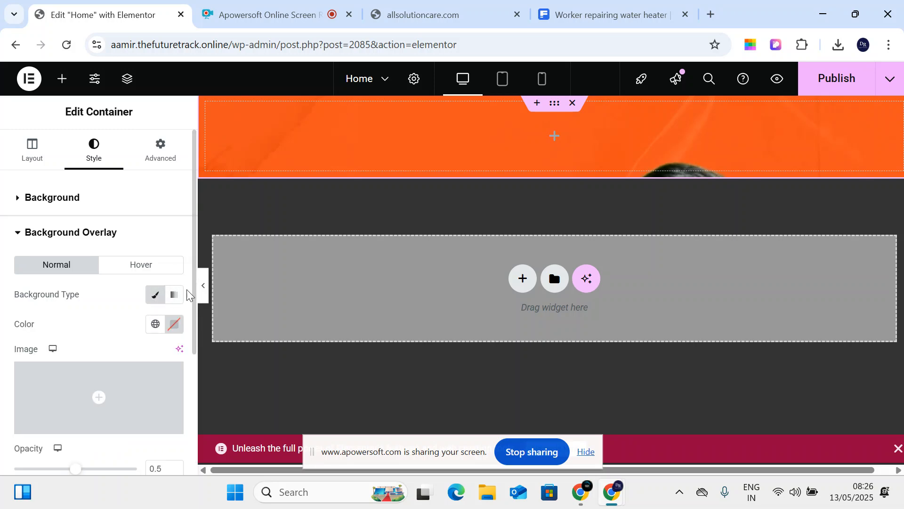
click(172, 333)
drag(177, 177, 161, 235)
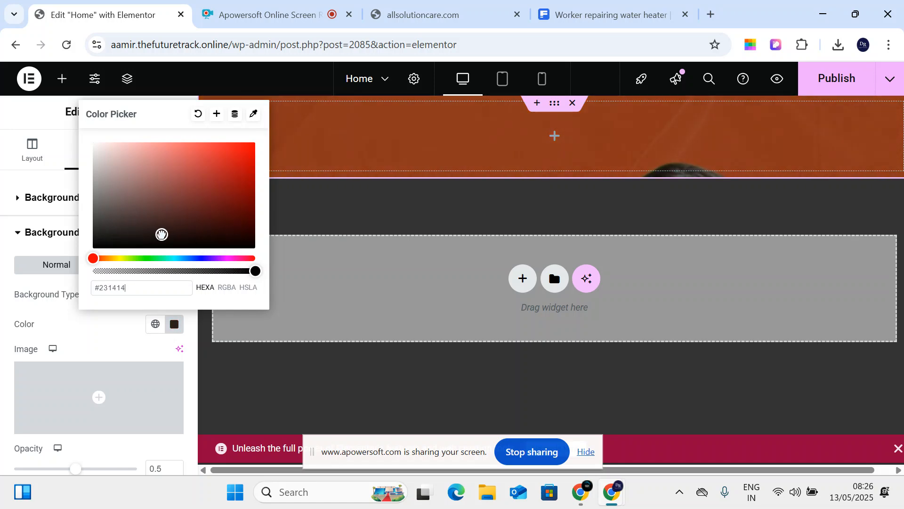
click(28, 245)
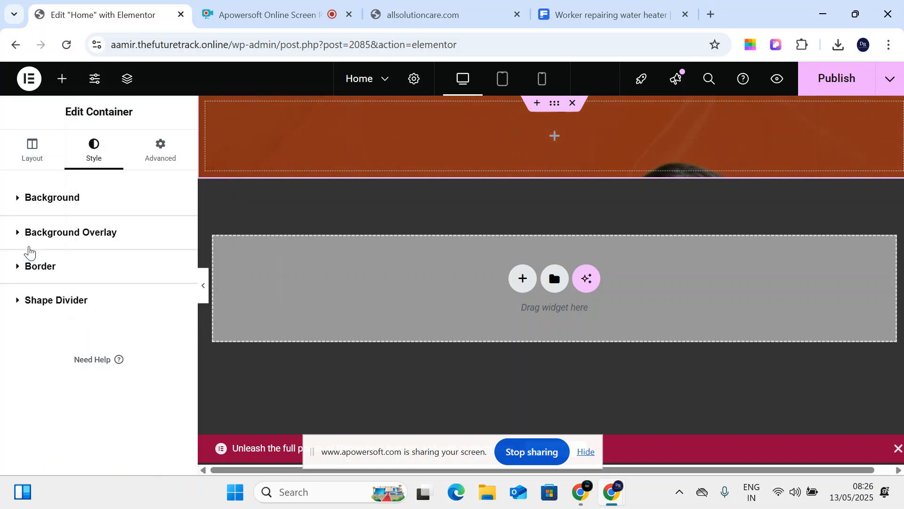
click(47, 267)
scroll(119, 325, down, 2)
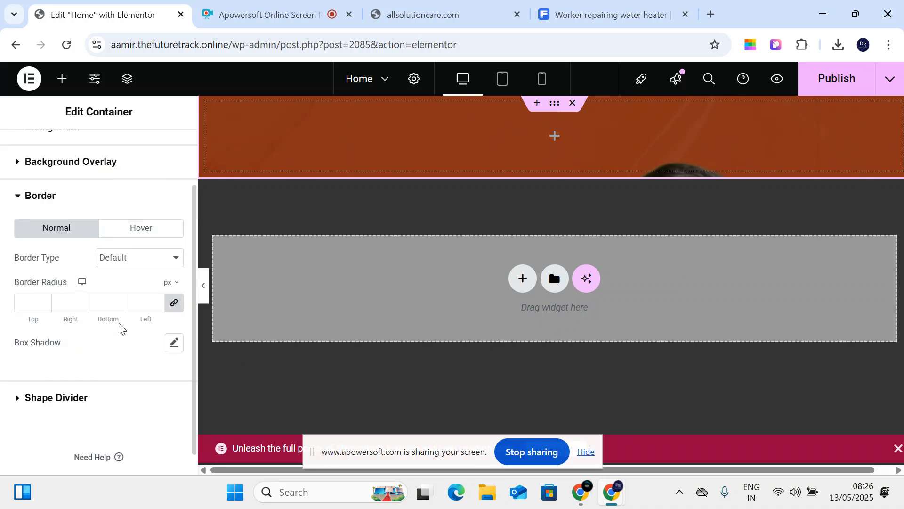
click(57, 397)
click(132, 361)
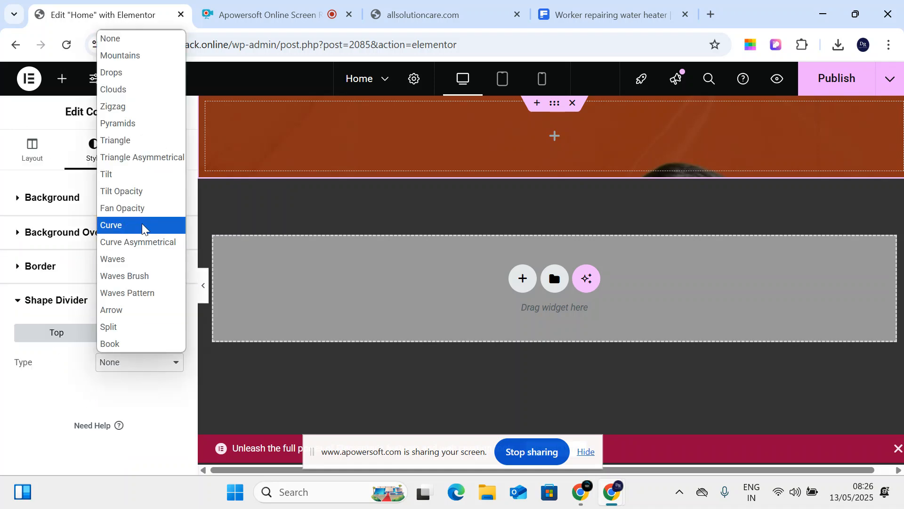
click(123, 106)
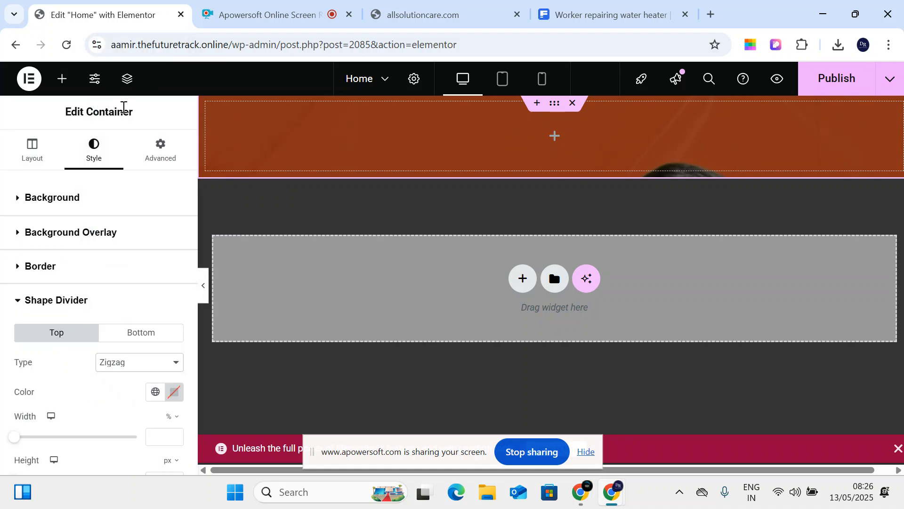
click(135, 363)
click(126, 192)
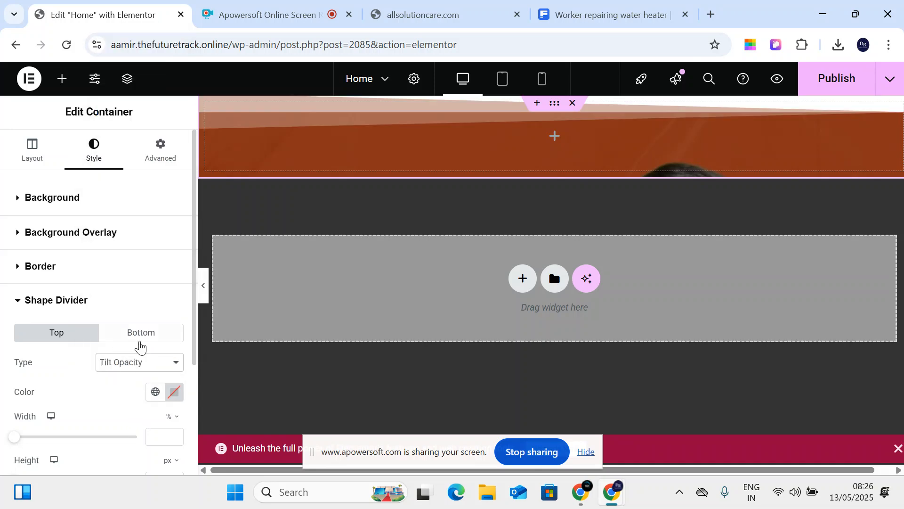
click(106, 365)
click(168, 124)
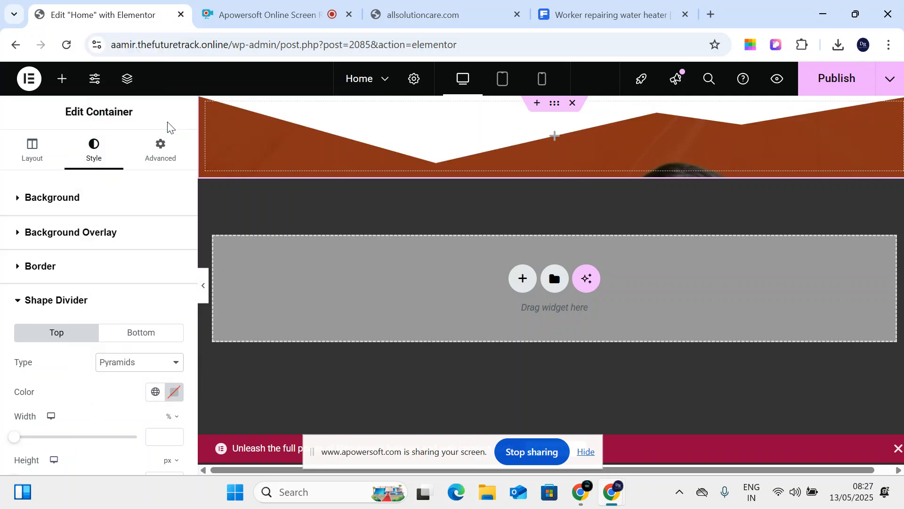
click(126, 367)
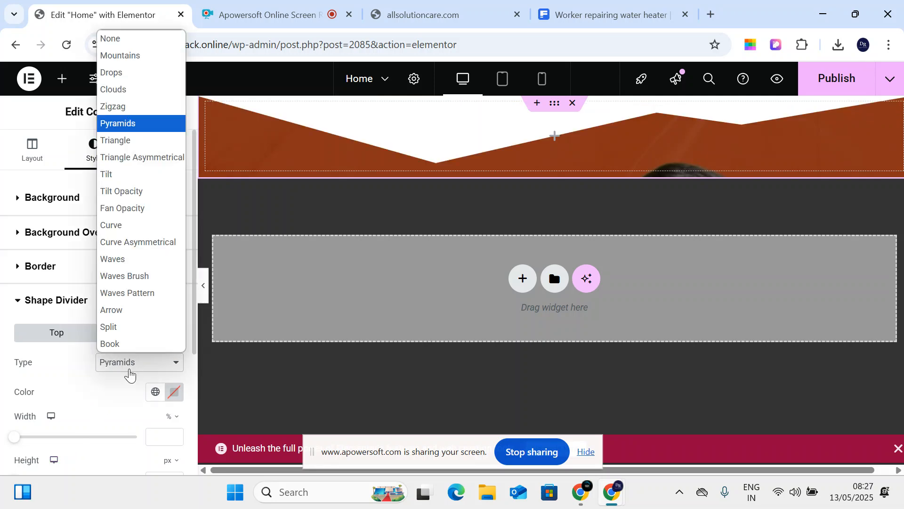
click(149, 90)
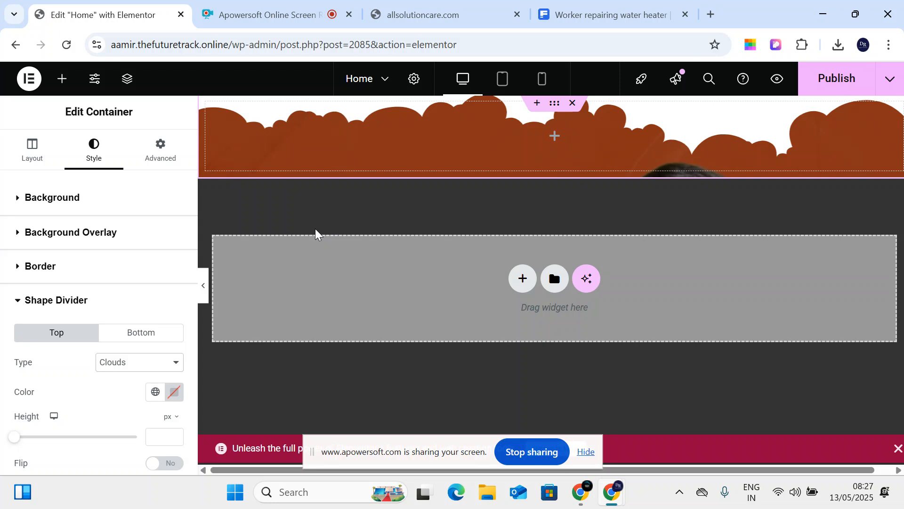
click(113, 361)
click(139, 225)
click(140, 363)
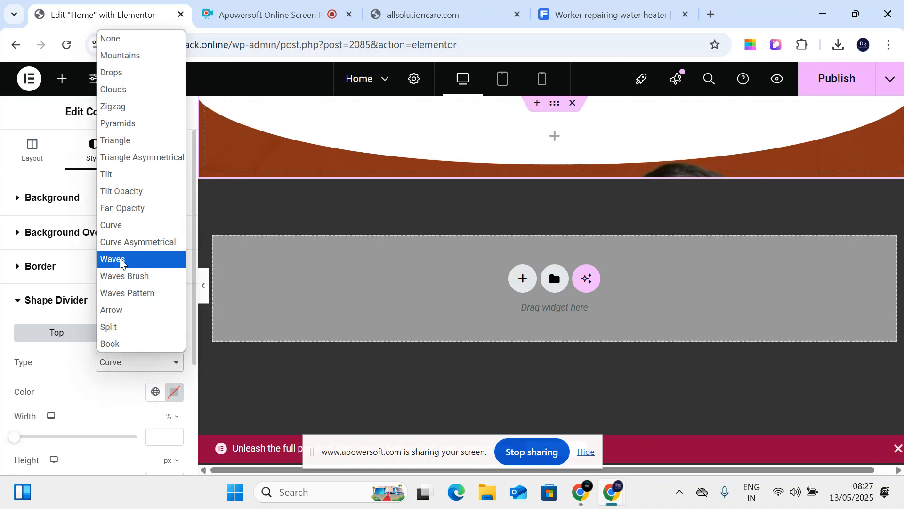
click(125, 276)
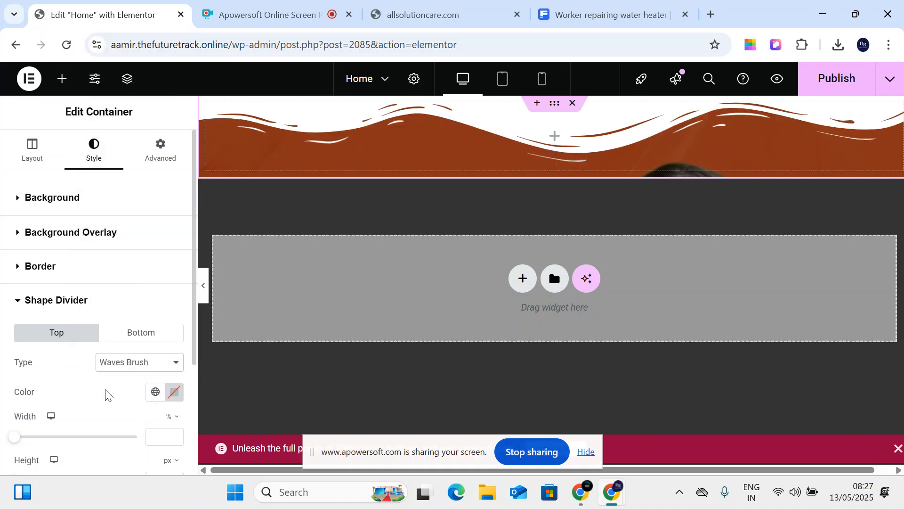
click(128, 363)
click(135, 312)
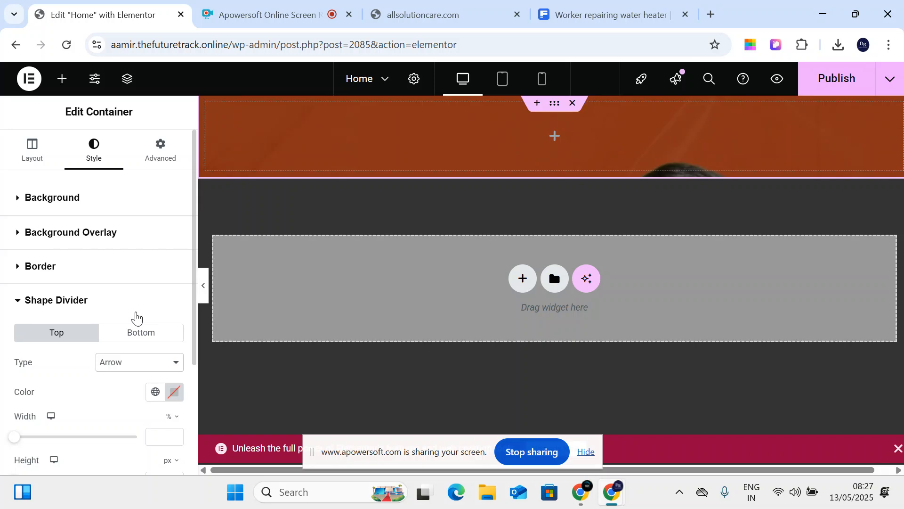
click(121, 365)
click(128, 319)
click(132, 366)
click(125, 72)
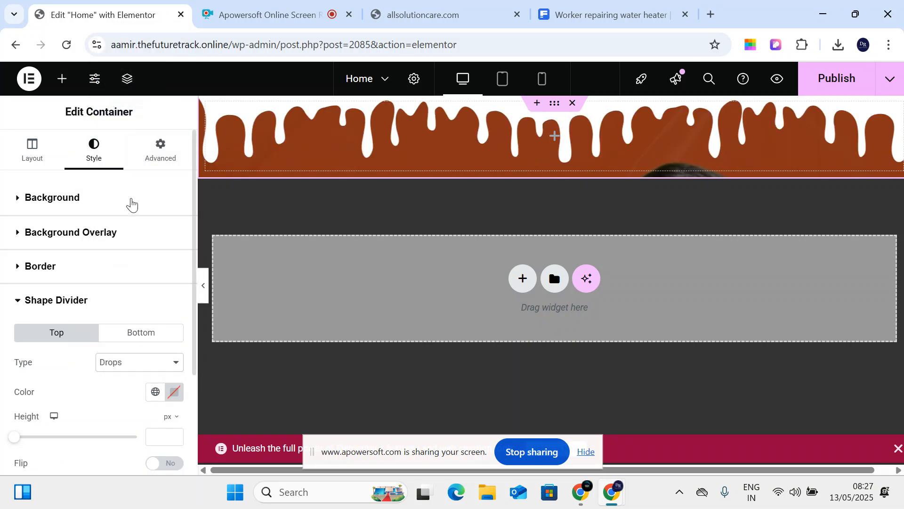
click(127, 366)
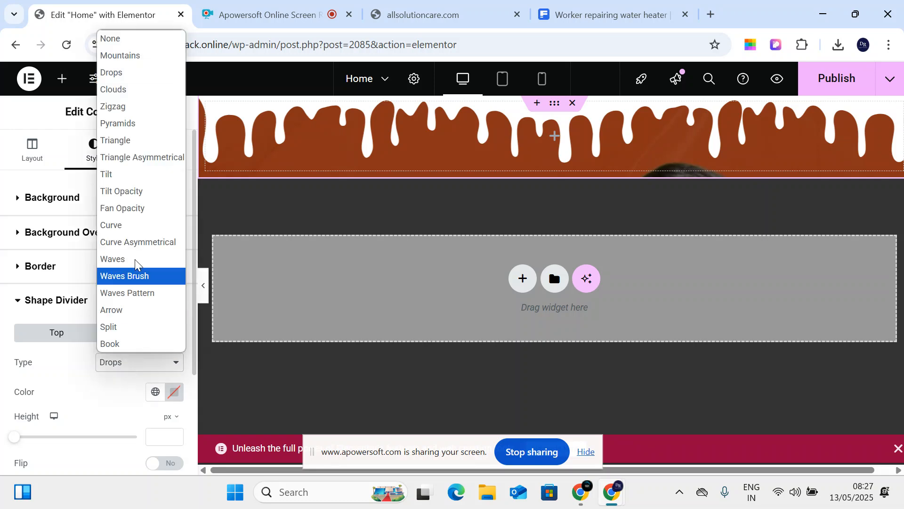
click(140, 182)
click(134, 363)
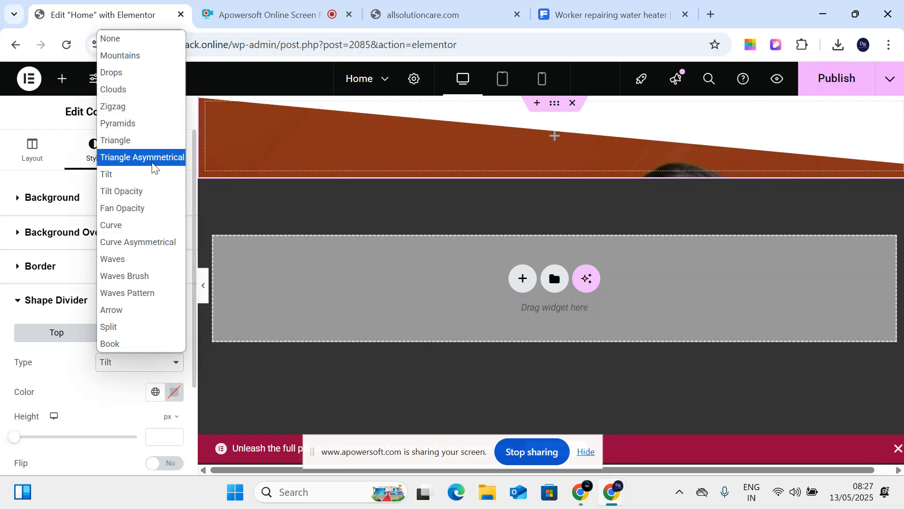
click(141, 38)
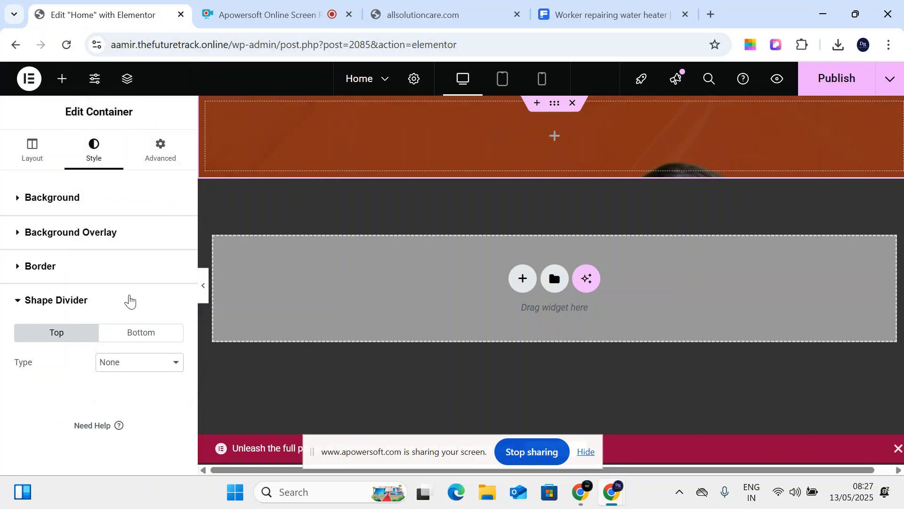
- Replace the background image with a newly uploaded worker-repairing-water-heater.jpg
click(42, 147)
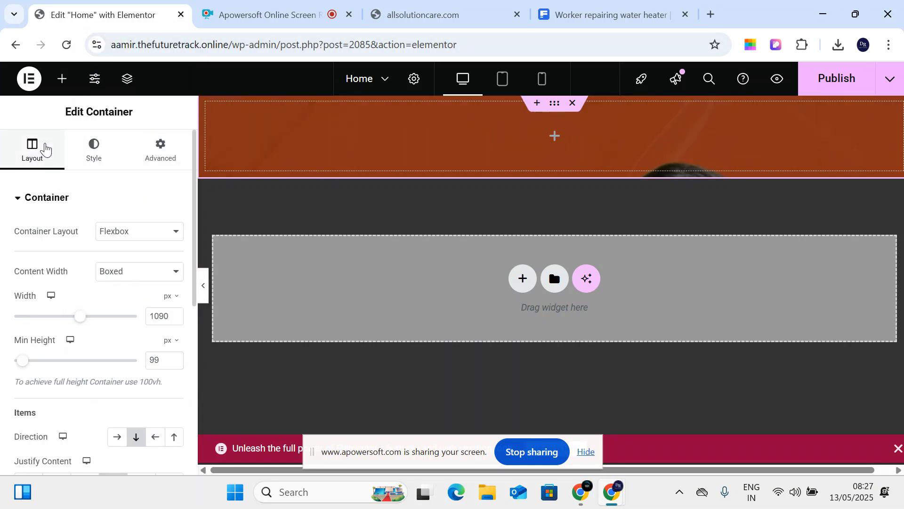
click(96, 147)
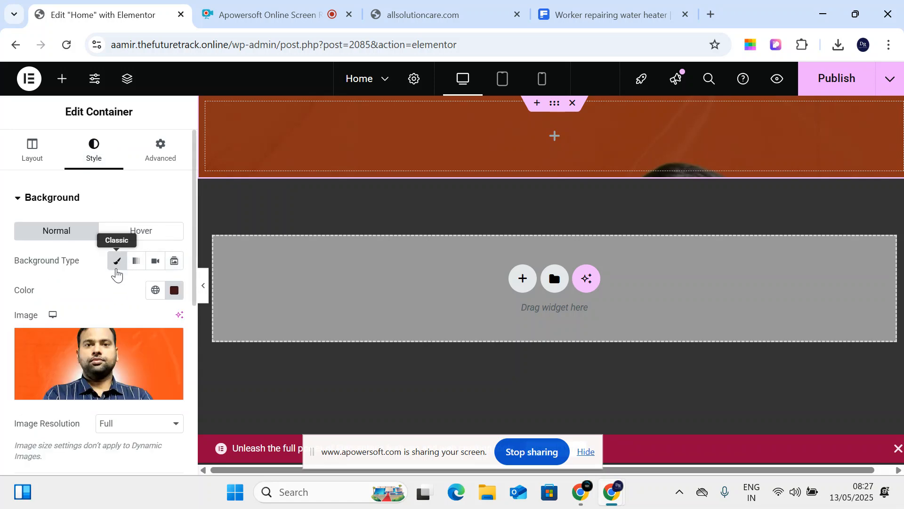
click(182, 349)
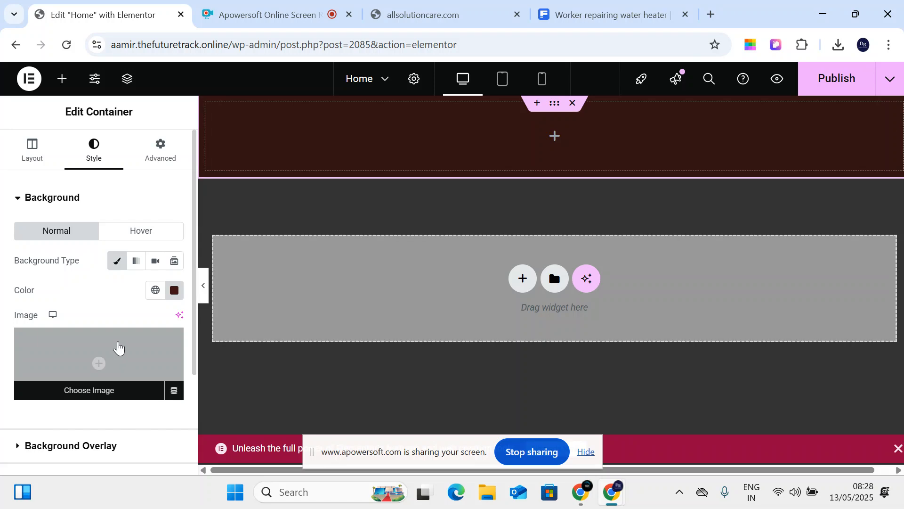
click(118, 348)
click(207, 131)
click(523, 293)
double_click(151, 136)
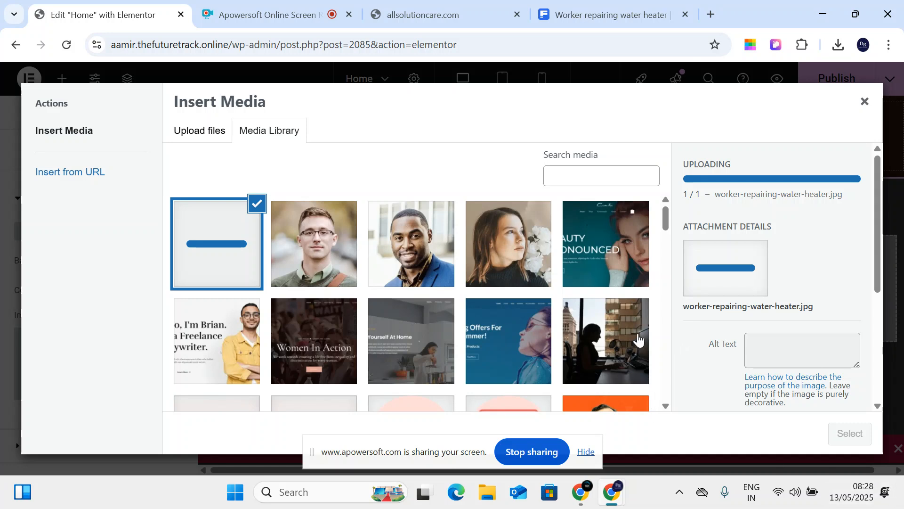
click(585, 451)
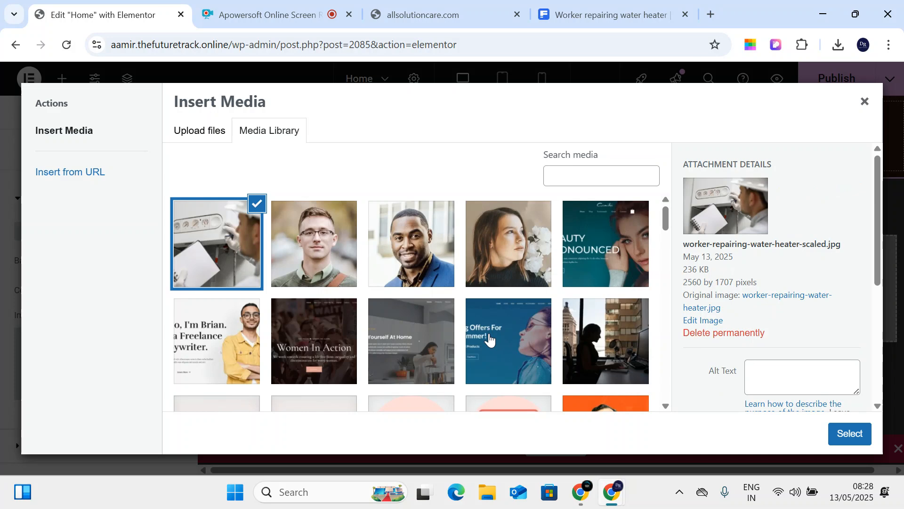
click(843, 444)
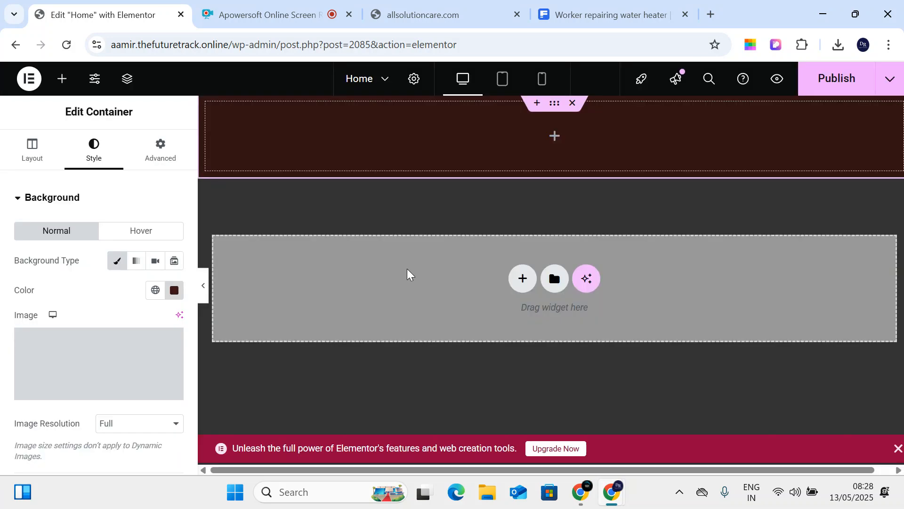
- Set the container's background colour to white #FFFFFF
click(174, 290)
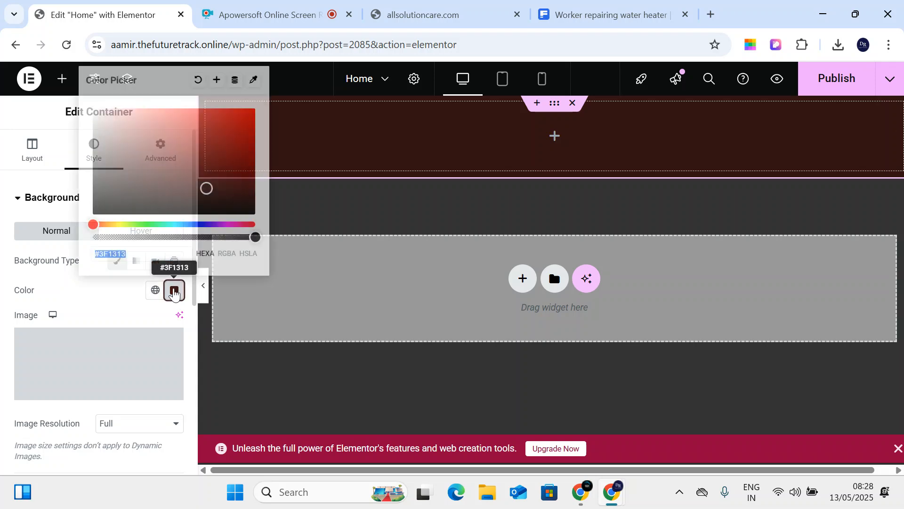
click(99, 139)
drag(100, 139, 89, 107)
click(130, 307)
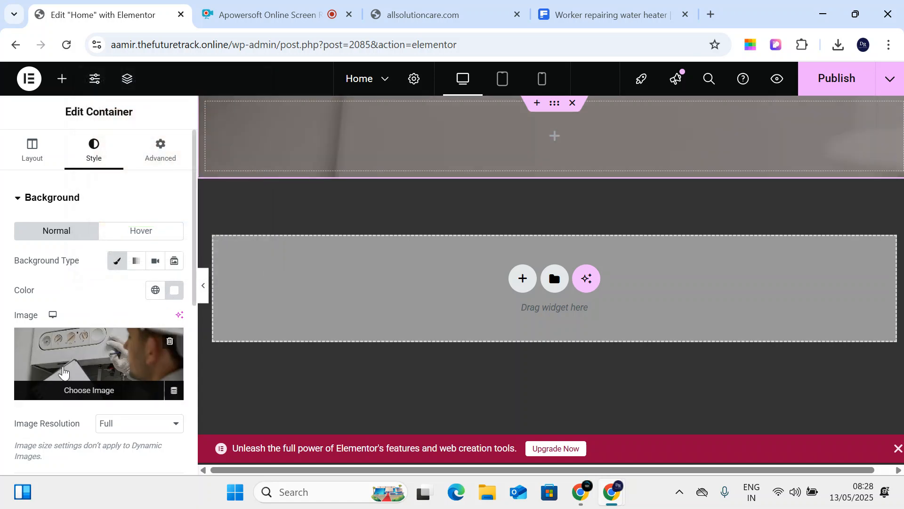
click(174, 290)
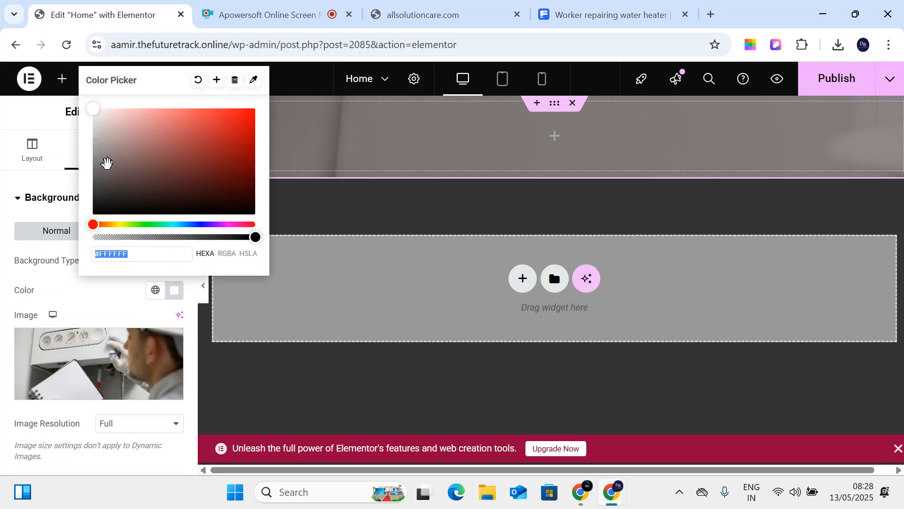
click(4, 218)
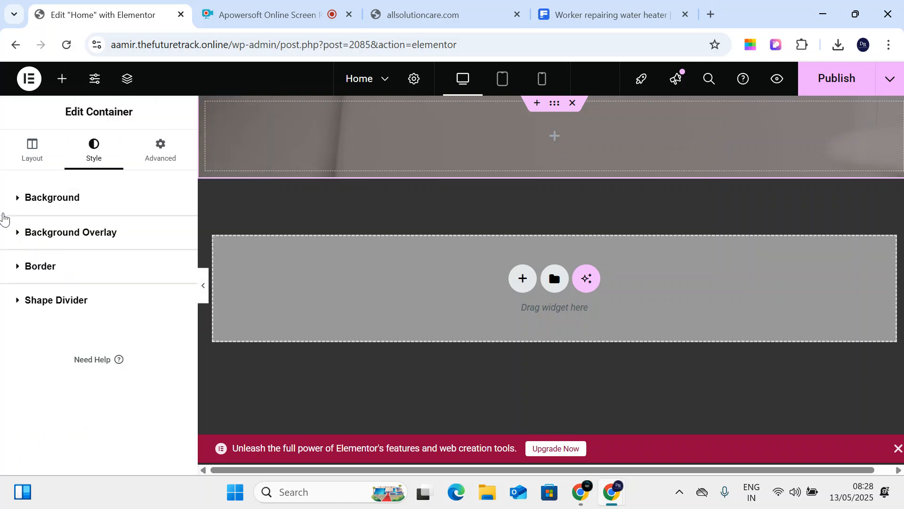
- Give the background overlay a near-black #0B0101 colour
click(77, 233)
click(174, 324)
mouse_move(191, 210)
mouse_down()
mouse_move(143, 174)
mouse_move(194, 242)
mouse_move(245, 243)
mouse_up()
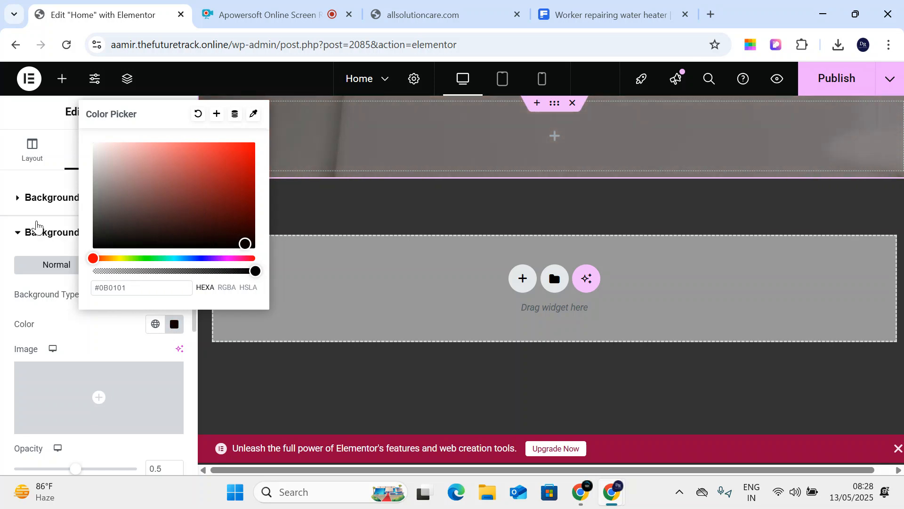
click(36, 228)
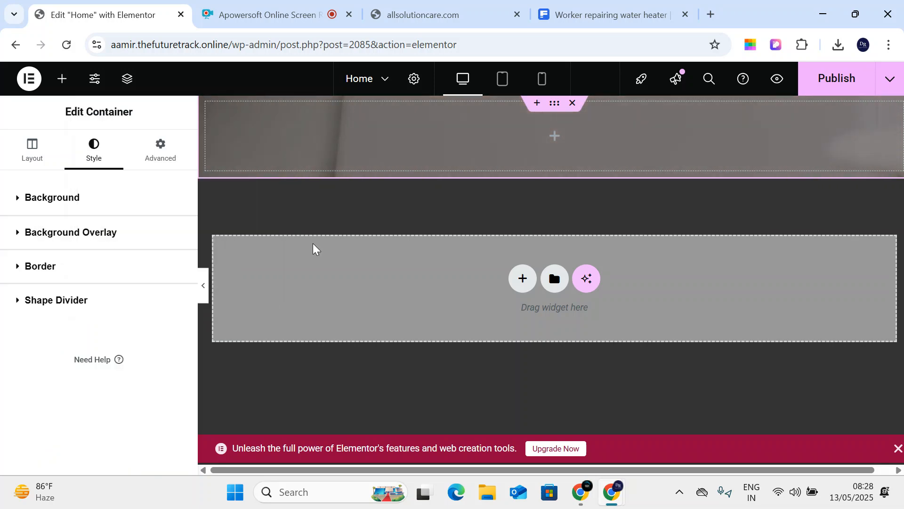
click(57, 194)
click(29, 155)
- Make the container content full width and raise its minimum height to 223 px
click(117, 274)
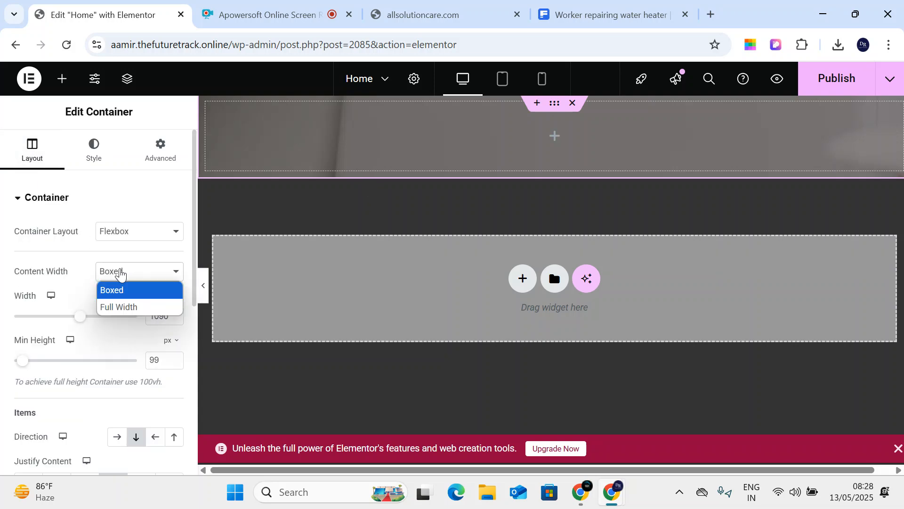
click(121, 305)
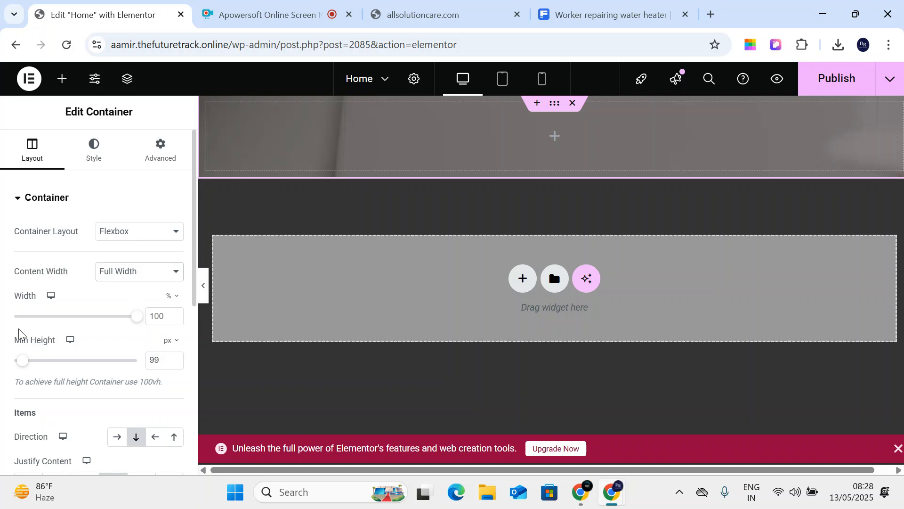
mouse_move(20, 367)
mouse_down()
mouse_move(57, 370)
mouse_move(35, 360)
mouse_up()
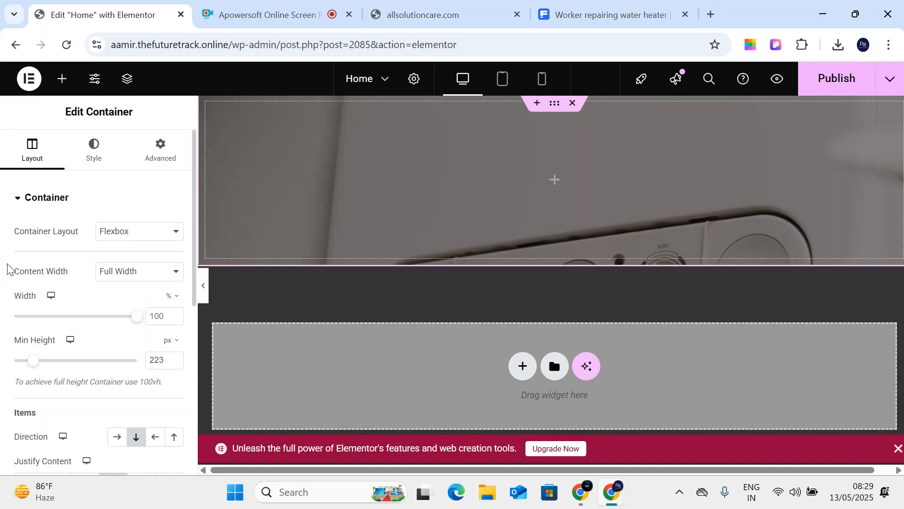
scroll(119, 232, down, 2)
scroll(101, 305, down, 3)
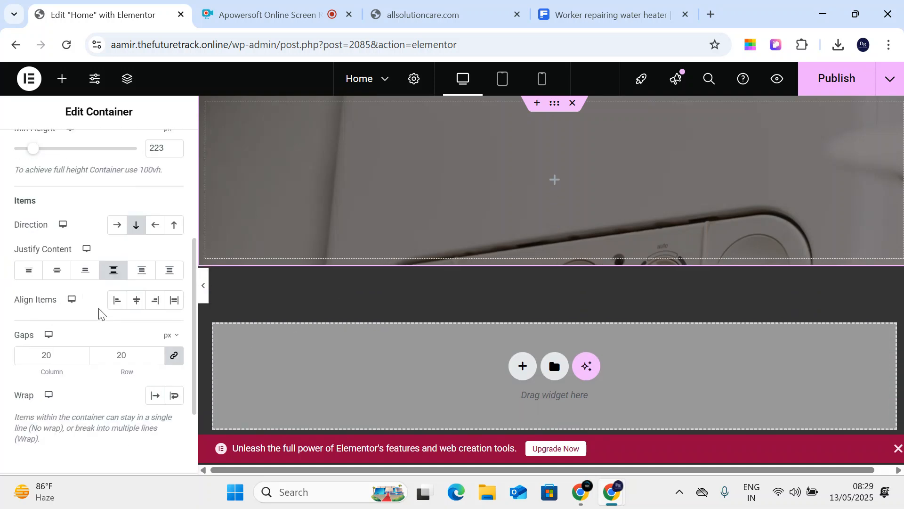
scroll(91, 282, up, 5)
- Try Center Center, Center Right and Top Center background image positions
click(93, 150)
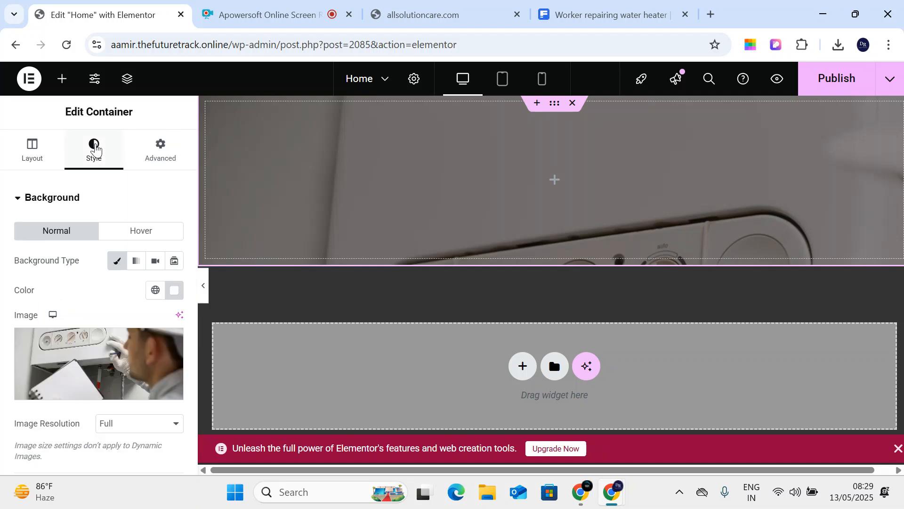
scroll(126, 292, down, 4)
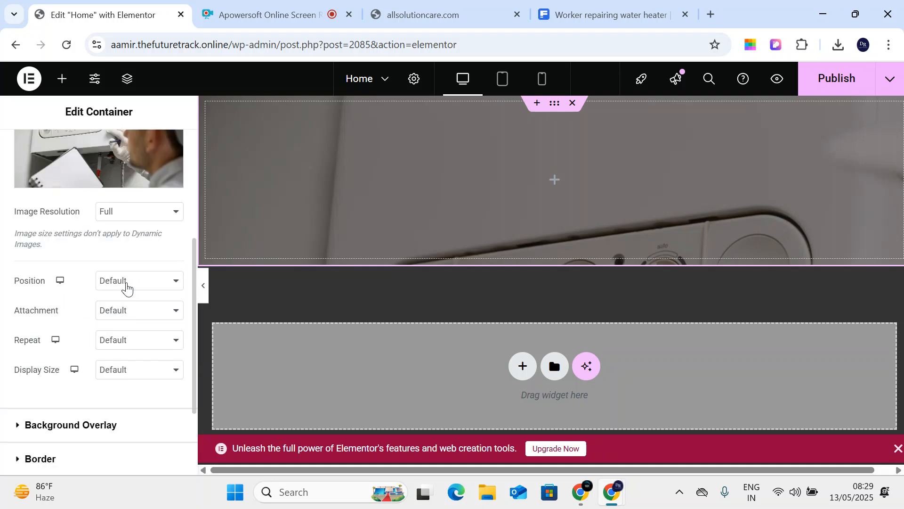
click(127, 285)
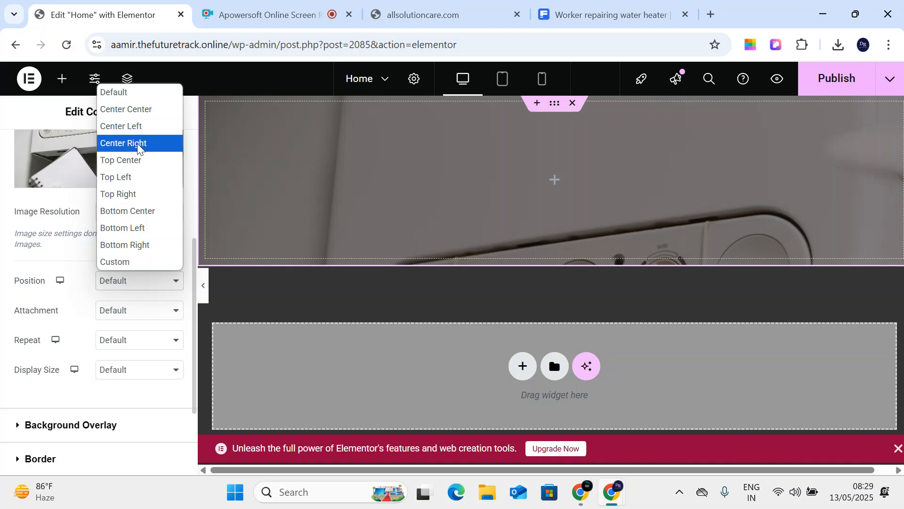
click(147, 110)
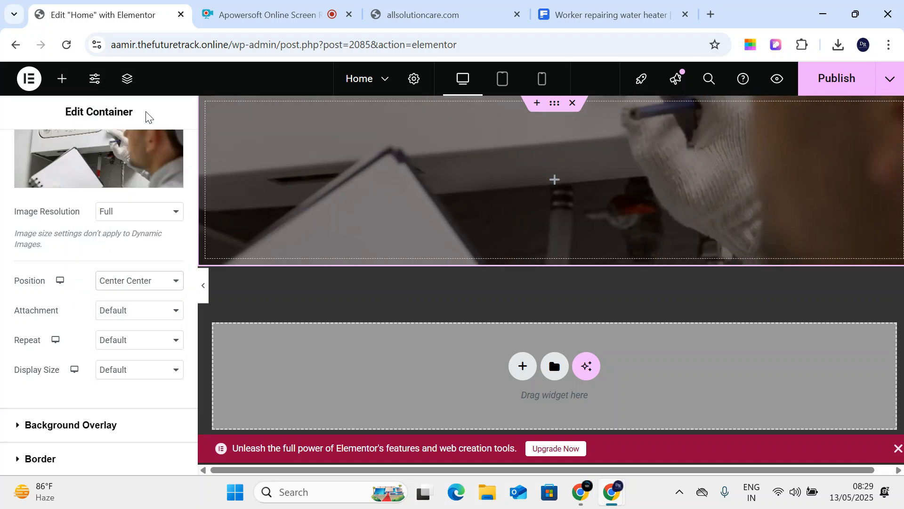
click(137, 281)
click(153, 147)
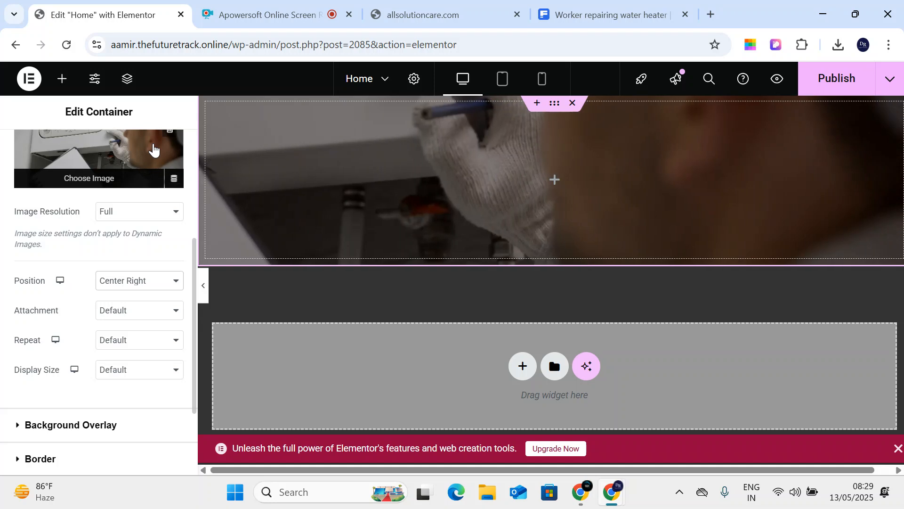
click(136, 283)
click(151, 159)
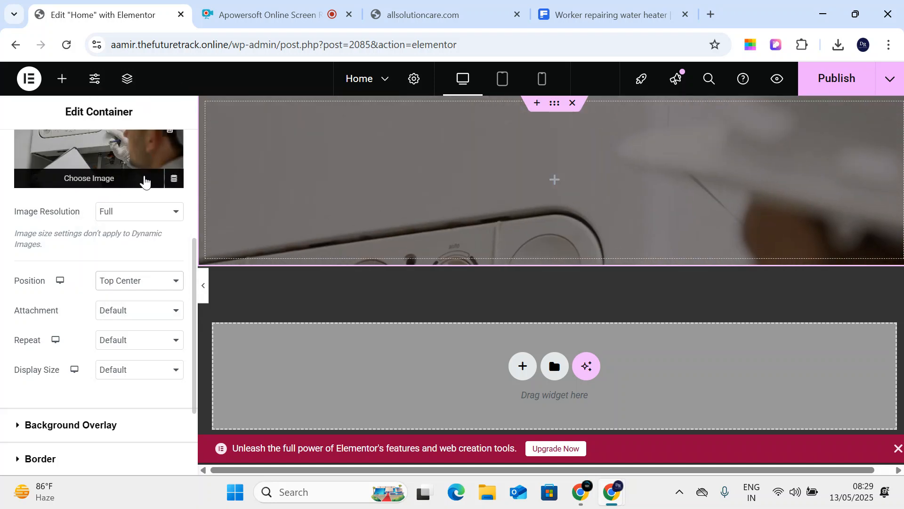
click(123, 281)
- Set a custom background position of X -414 px and Y -110 px
click(143, 262)
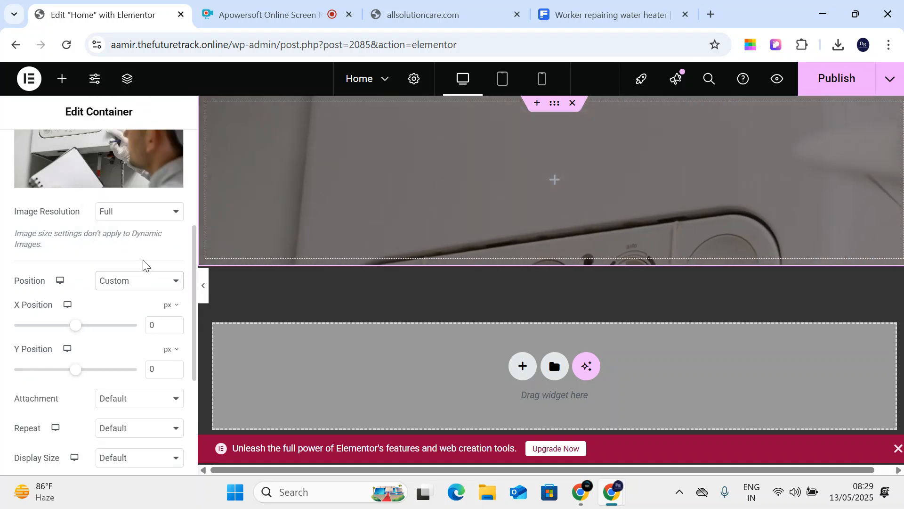
drag(71, 335, 42, 325)
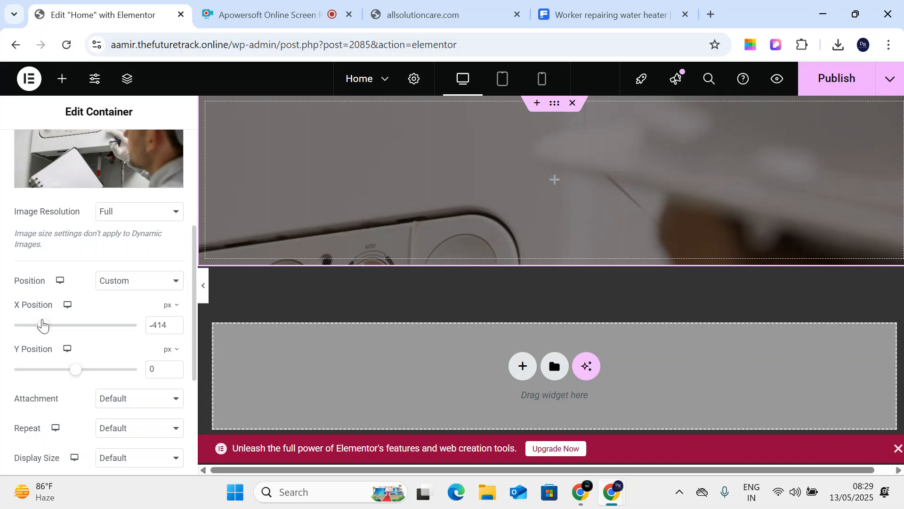
drag(81, 374, 72, 377)
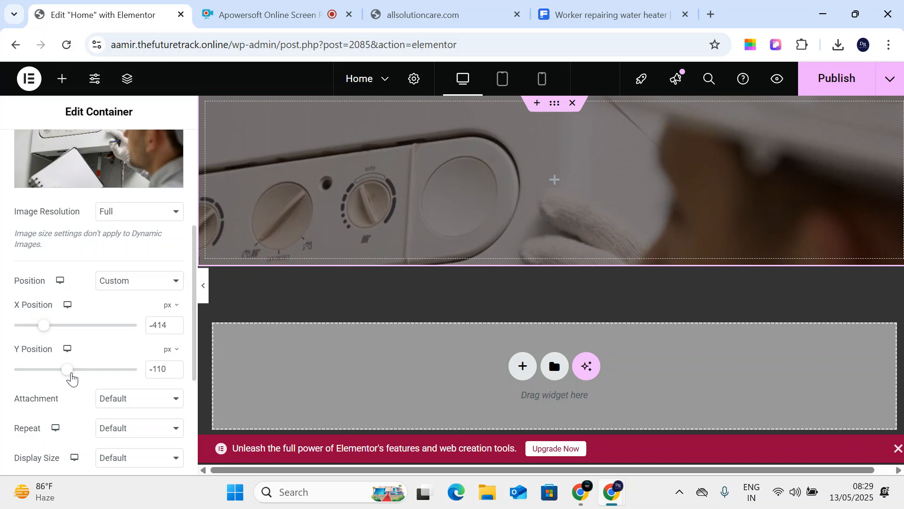
scroll(32, 217, up, 5)
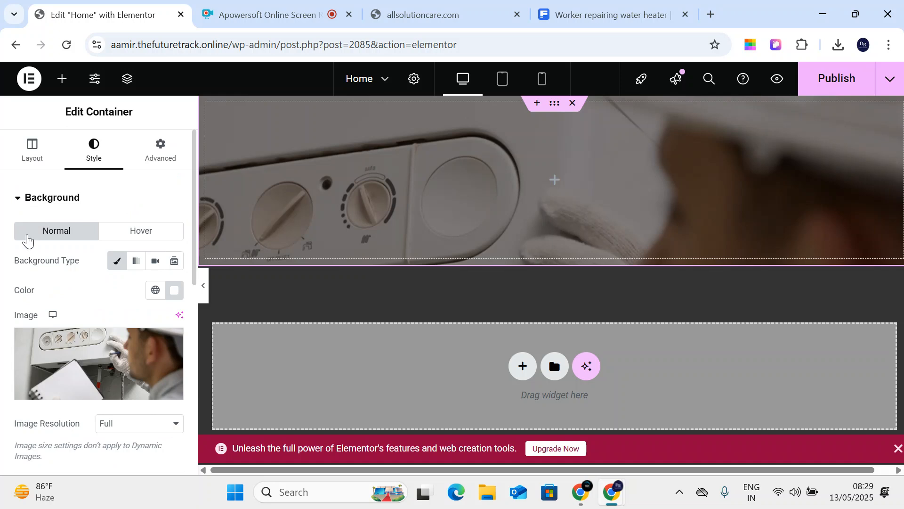
scroll(45, 281, down, 3)
- Nudge the background Y position to -101 px and tint the overlay dark red #540707
mouse_move(68, 443)
mouse_down()
mouse_move(60, 448)
mouse_move(69, 453)
mouse_up()
scroll(100, 340, down, 4)
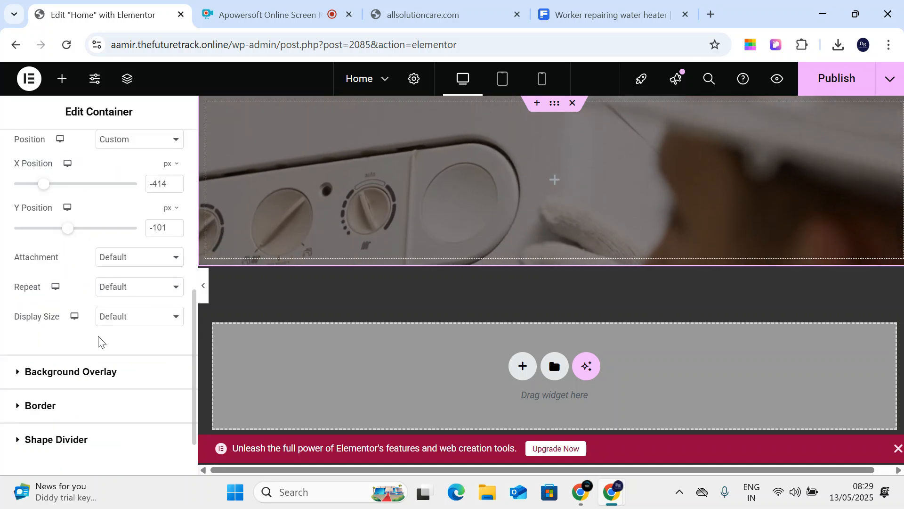
click(87, 385)
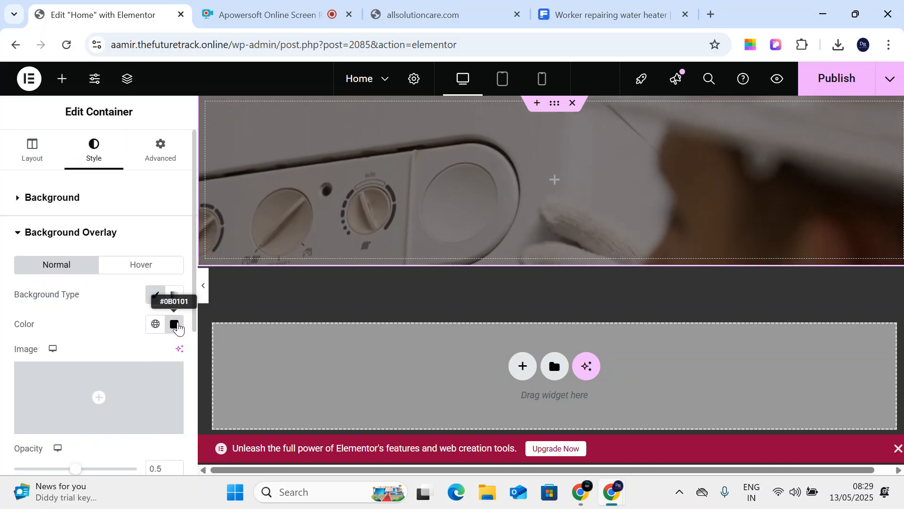
click(174, 324)
click(239, 207)
drag(238, 208, 242, 214)
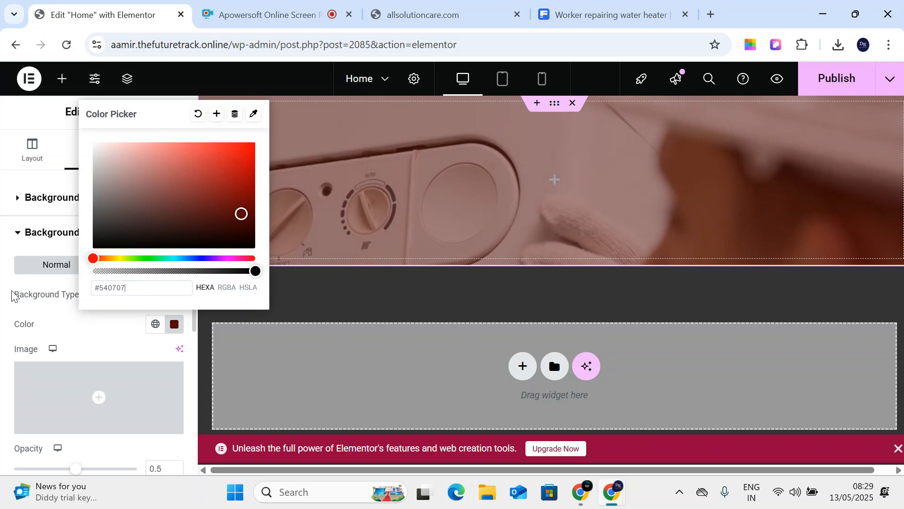
click(31, 148)
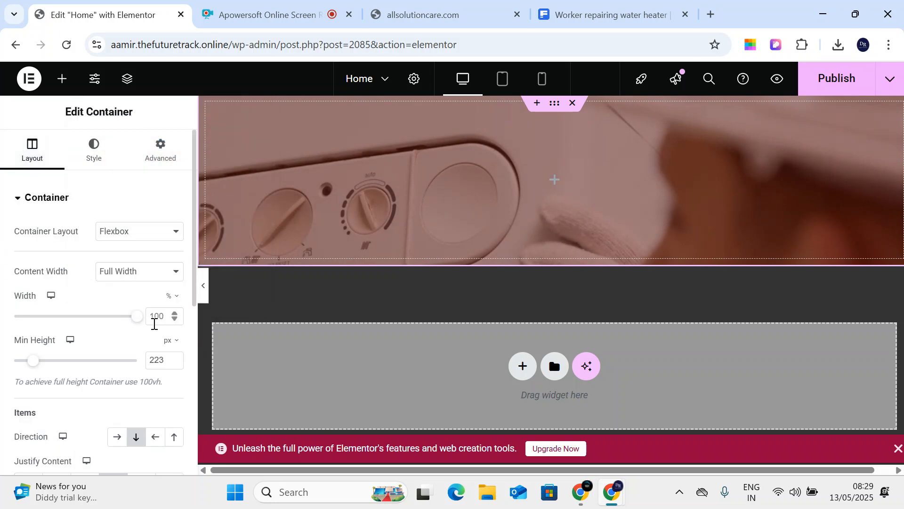
click(96, 160)
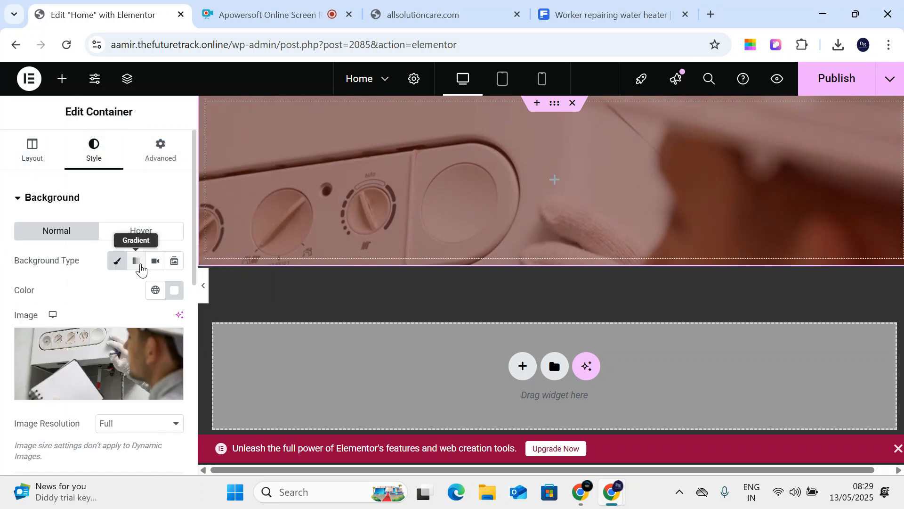
- Try Gradient and Classic backgrounds, then set the hero container's background type to Video
click(137, 265)
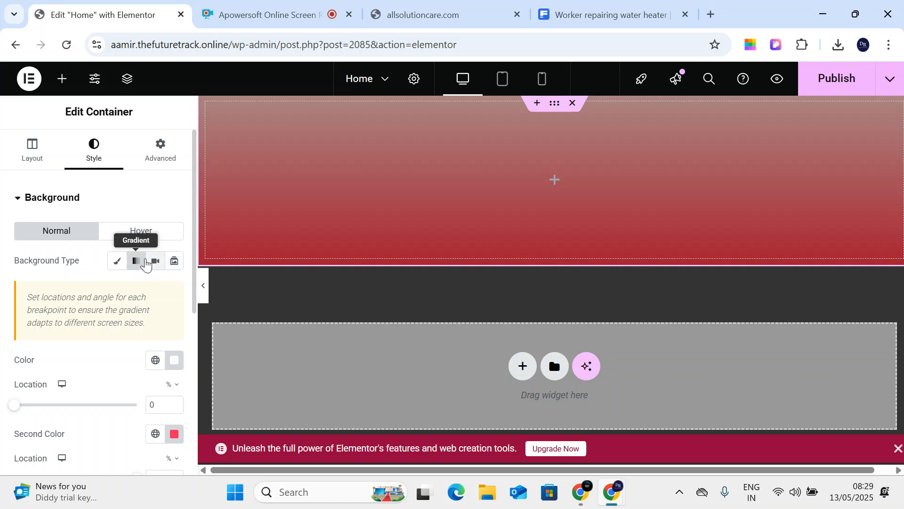
mouse_move(15, 406)
mouse_down()
mouse_move(91, 417)
mouse_move(3, 414)
mouse_up()
click(121, 264)
click(156, 266)
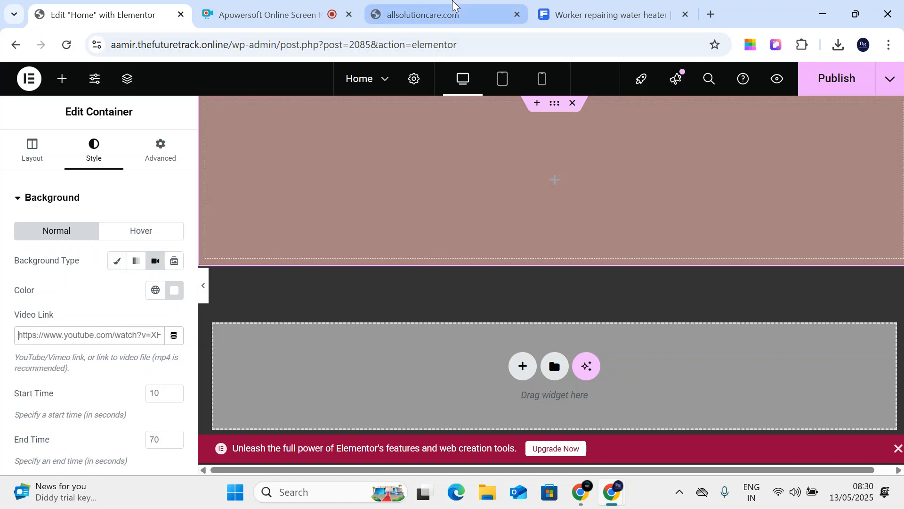
- Load youtube.com in a new browser tab
click(713, 12)
text(you)
key(Return)
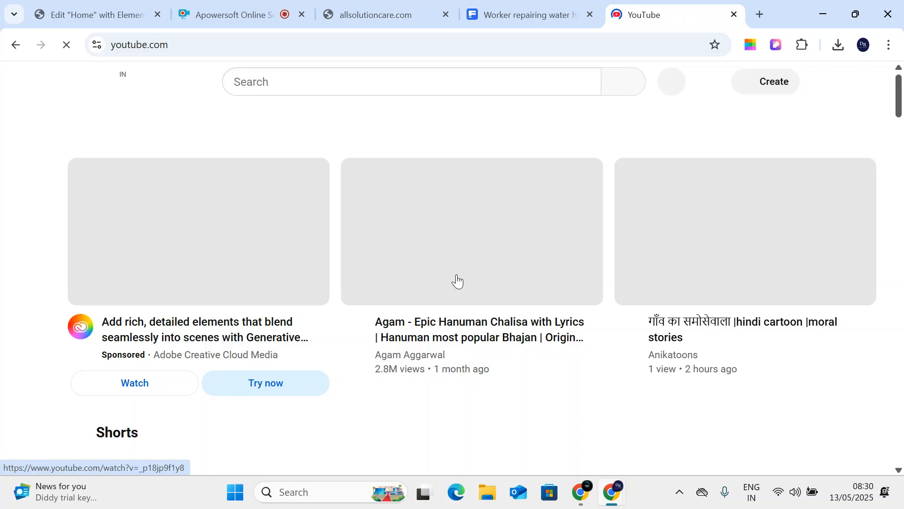
- Open the 'गाँव का समोसेवाला' cartoon video and pause it
scroll(456, 281, down, 4)
scroll(456, 281, up, 4)
click(708, 270)
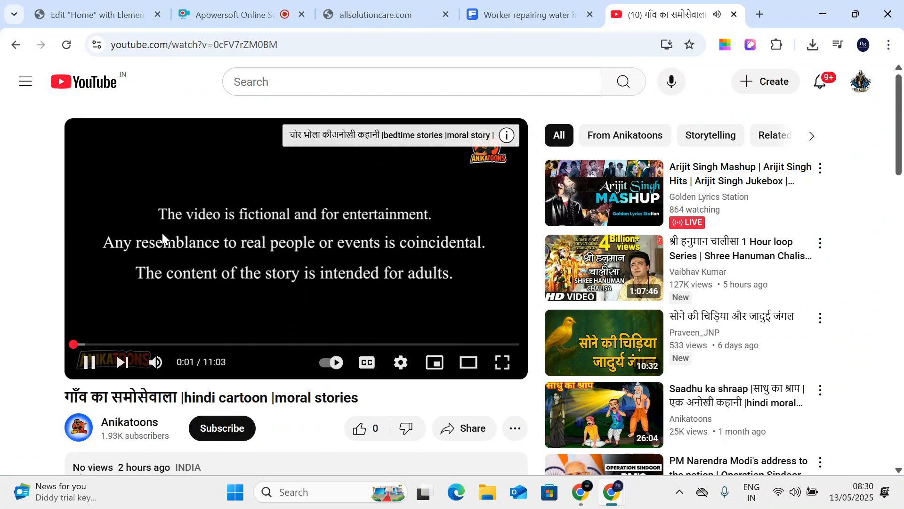
scroll(162, 233, down, 3)
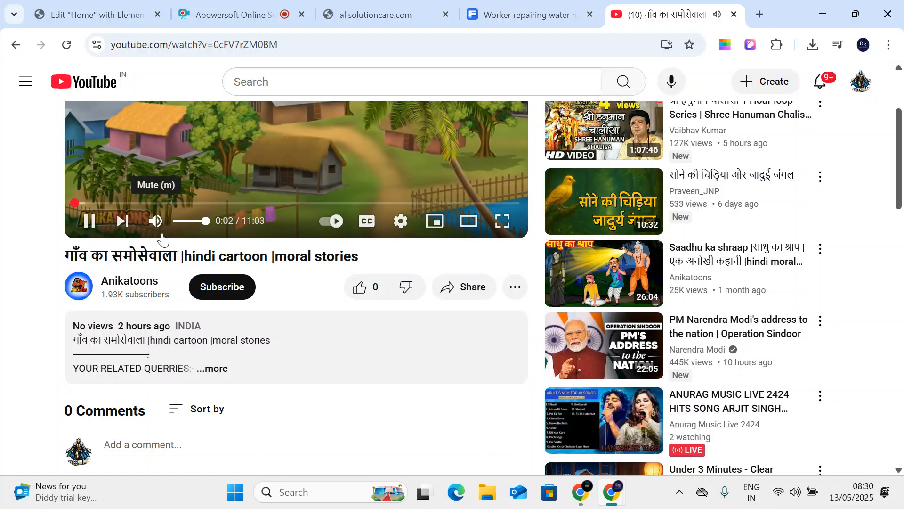
key(k)
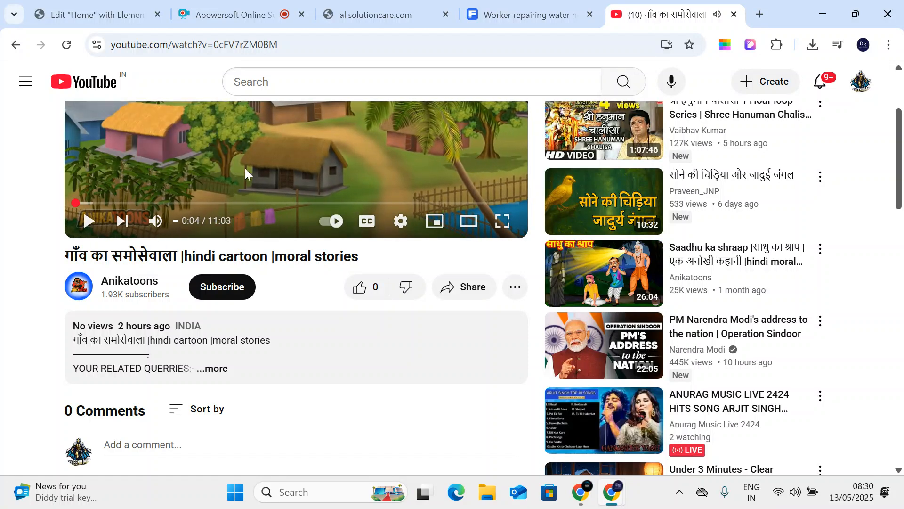
scroll(241, 189, up, 3)
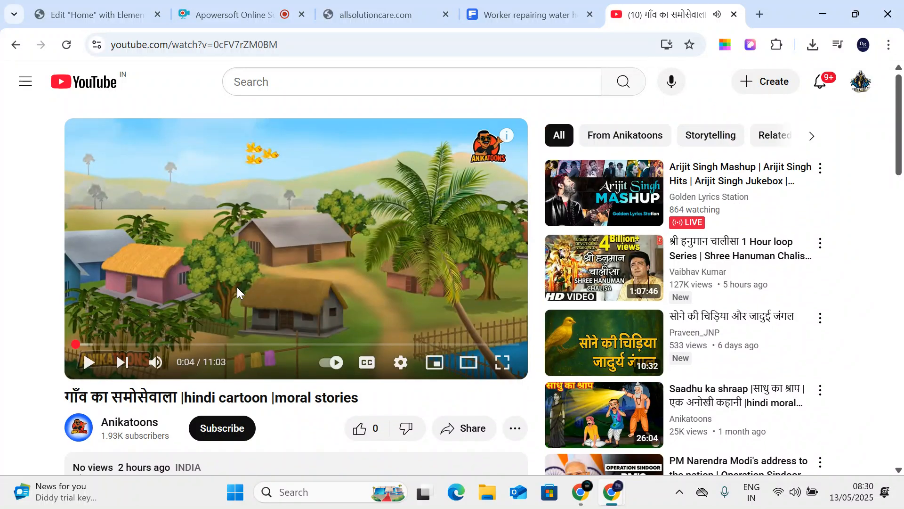
scroll(236, 287, down, 3)
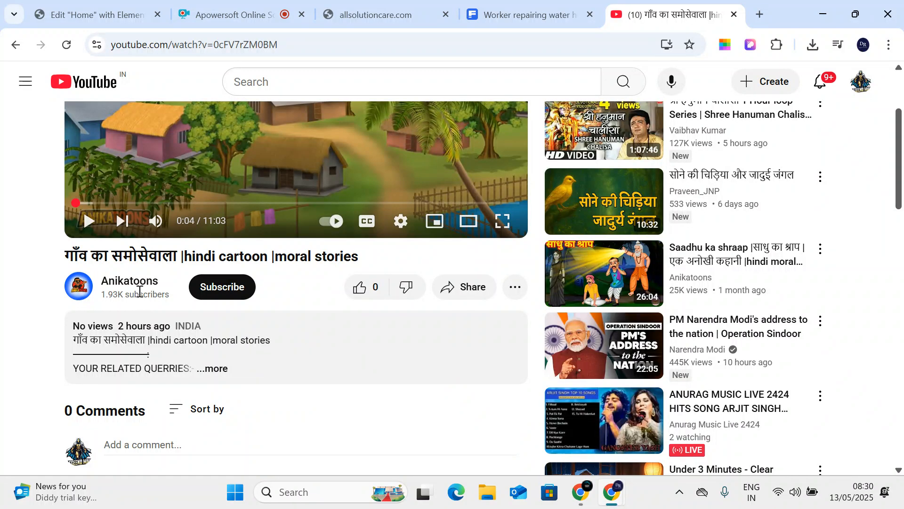
- Browse the Anikatoons channel page and look through its About details
click(140, 283)
scroll(139, 283, down, 5)
scroll(217, 252, up, 3)
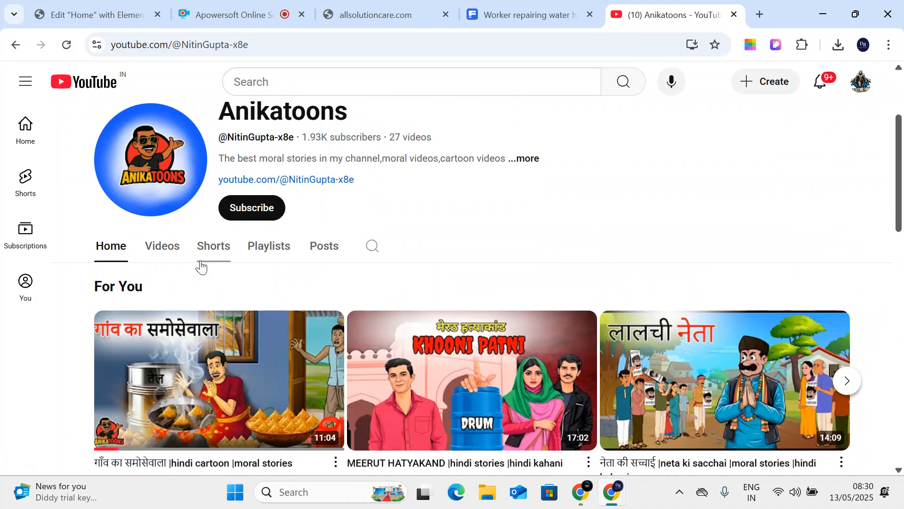
scroll(217, 252, down, 2)
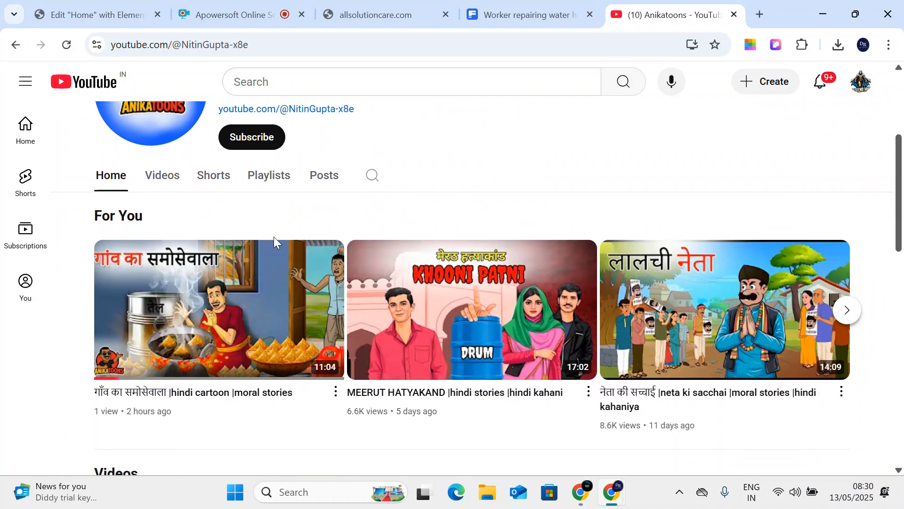
scroll(329, 249, down, 1)
scroll(361, 253, up, 4)
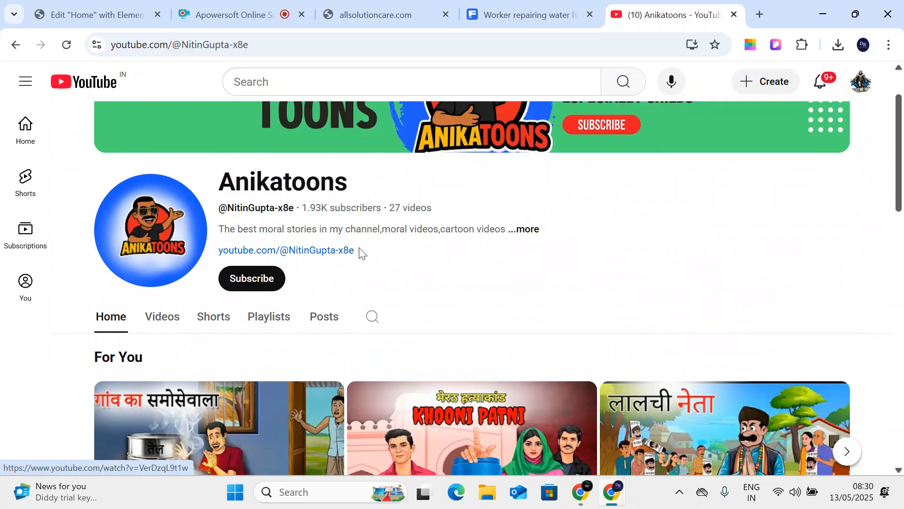
click(515, 232)
scroll(542, 232, down, 2)
scroll(546, 233, down, 1)
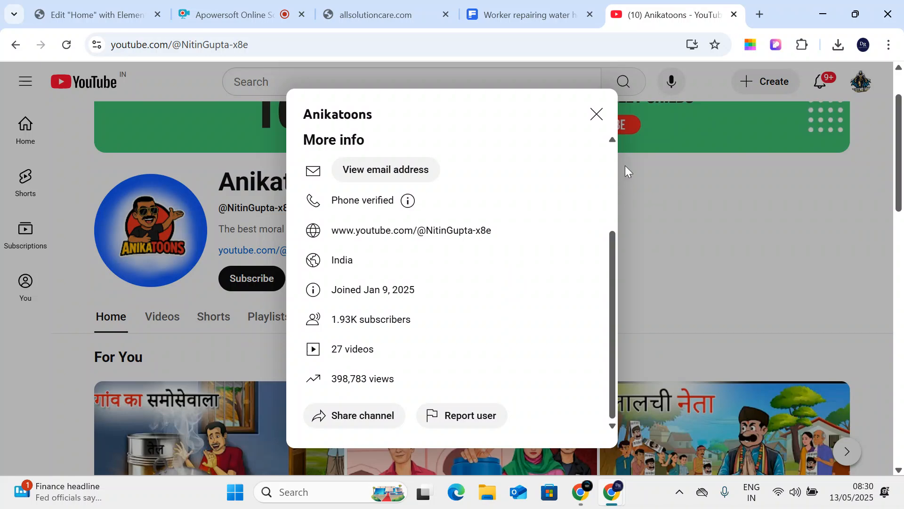
click(598, 114)
- Show the channel's Videos list, scrolled back to the Latest/Popular/Oldest chips
click(155, 321)
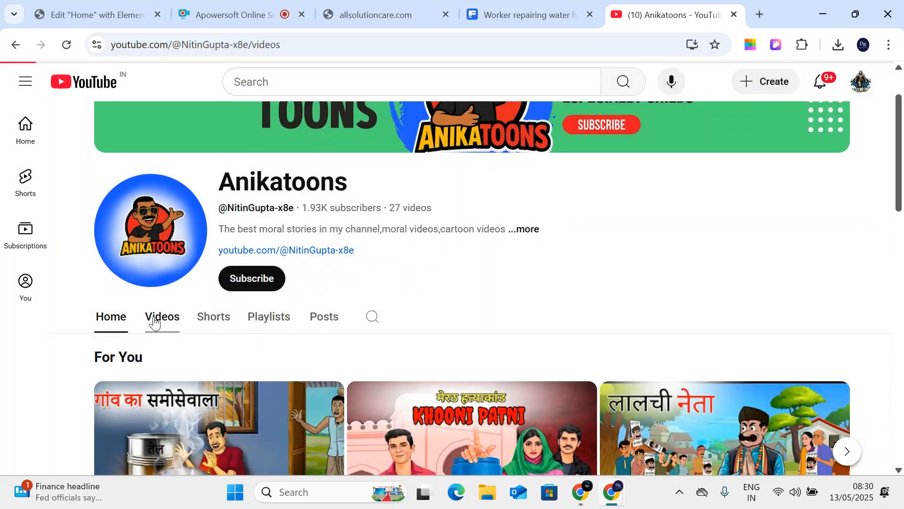
scroll(337, 298, down, 20)
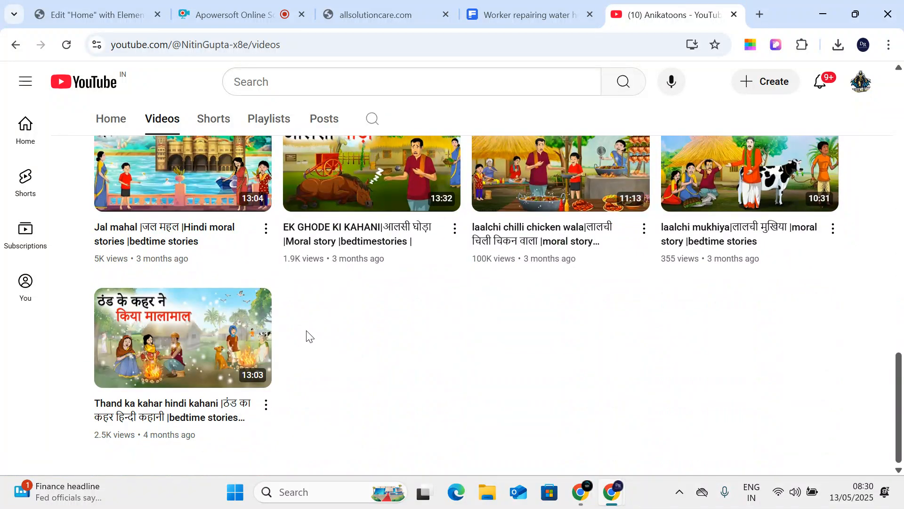
scroll(307, 333, up, 15)
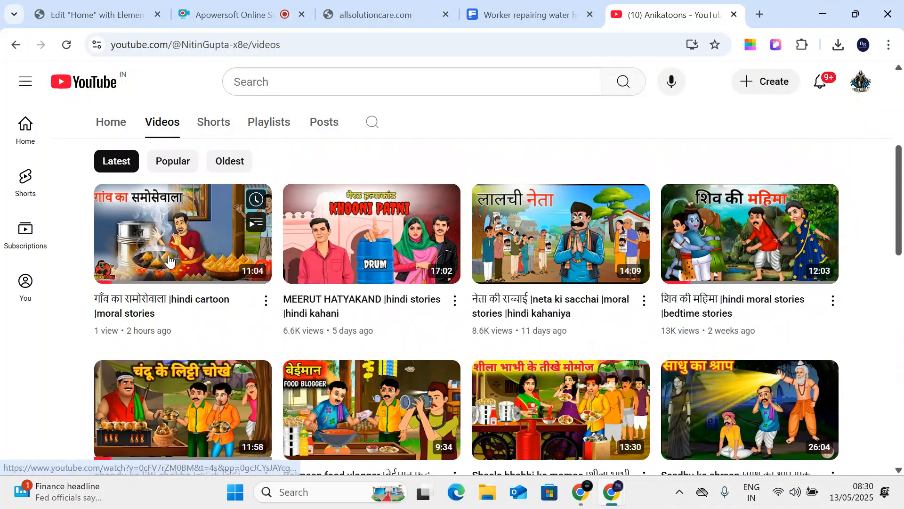
scroll(170, 261, up, 5)
- Open the most popular 'laalchi chilli chicken wala' video, pause near 2:02, and copy its link
click(172, 374)
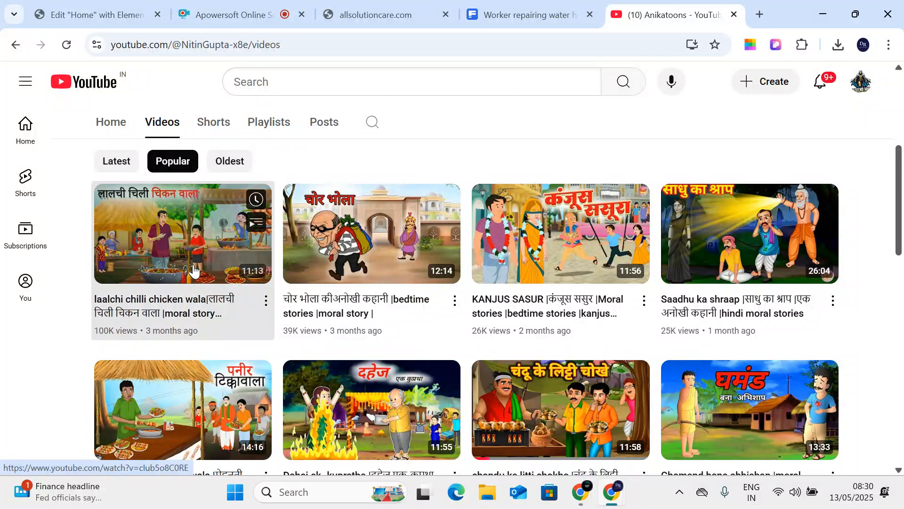
click(231, 271)
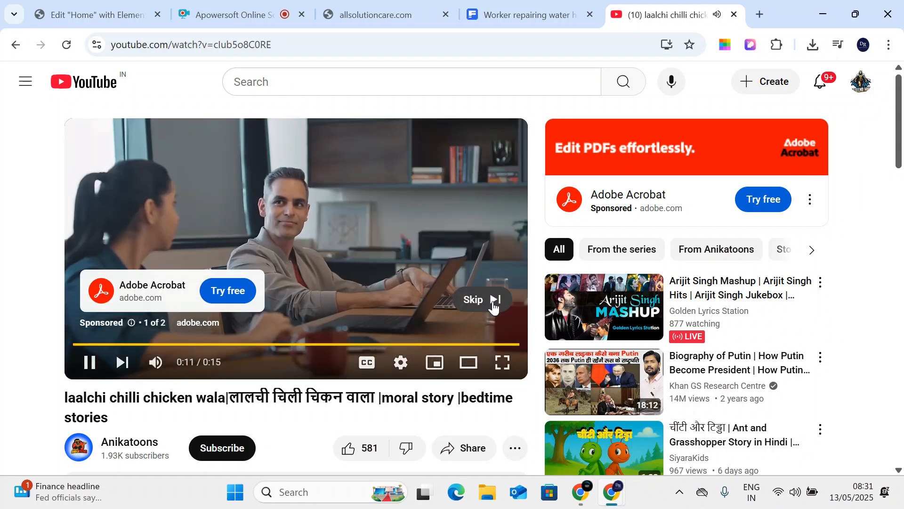
click(493, 304)
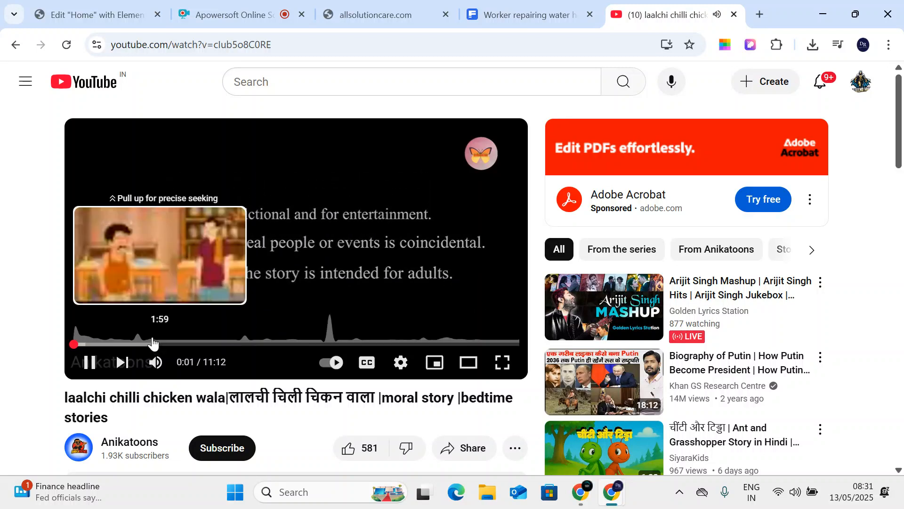
click(152, 344)
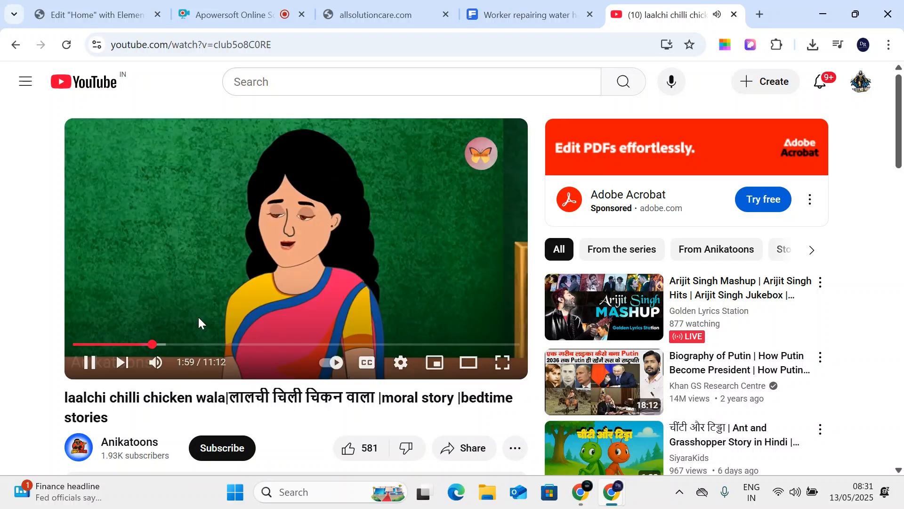
click(90, 370)
click(283, 37)
key(ctrl+c)
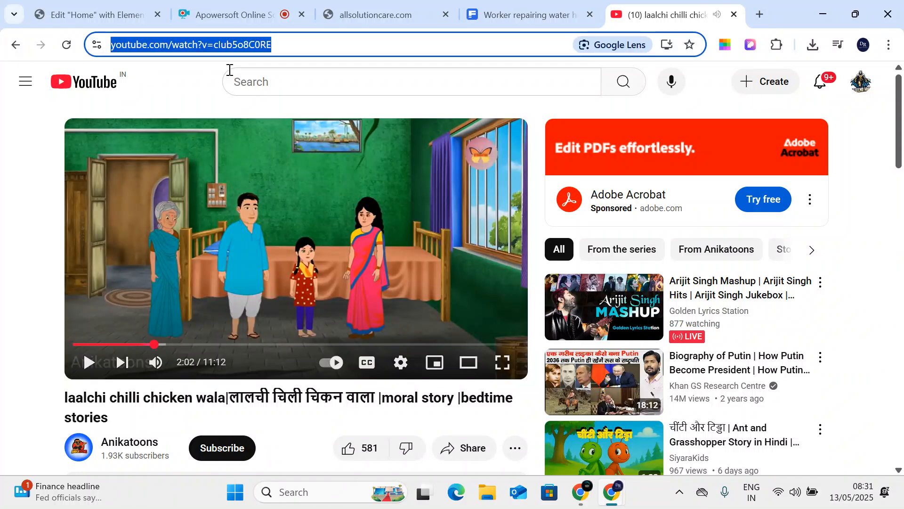
click(95, 14)
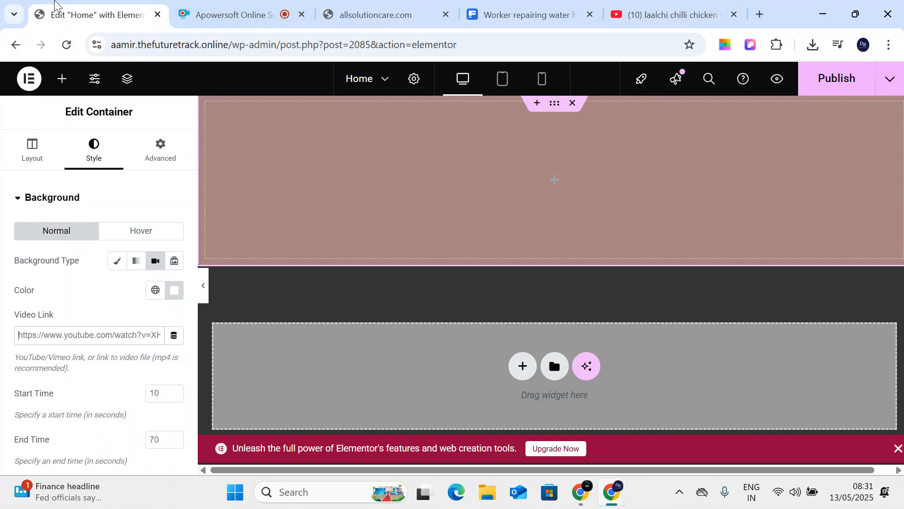
- Replace the background Video Link with the copied YouTube URL, then open a blank tab
click(99, 338)
key(ctrl+a)
key(ctrl+v)
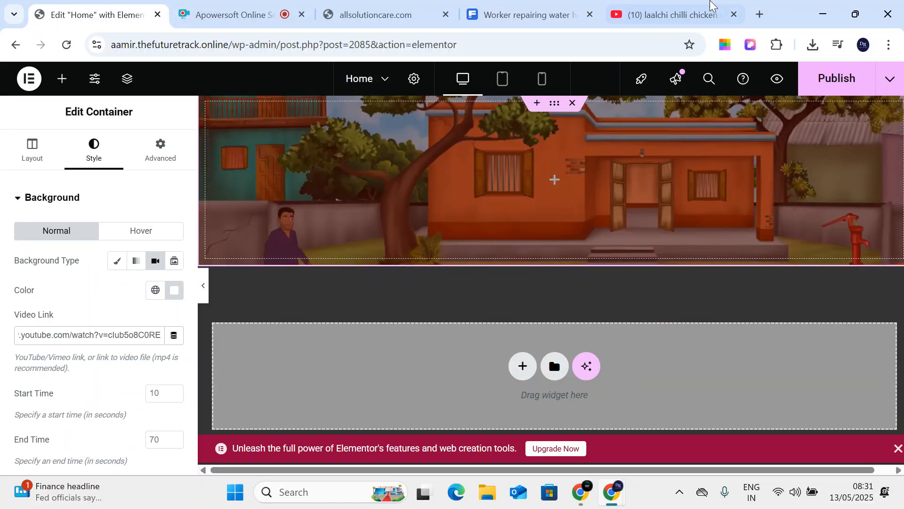
click(763, 17)
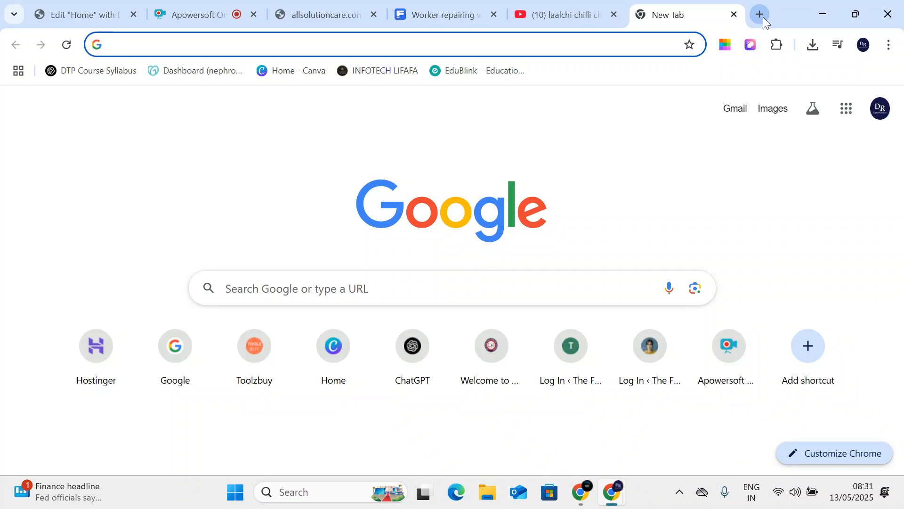
- Browse lakmeacademydhanbad.com down to its footer, then close that tab
text(la)
key(Return)
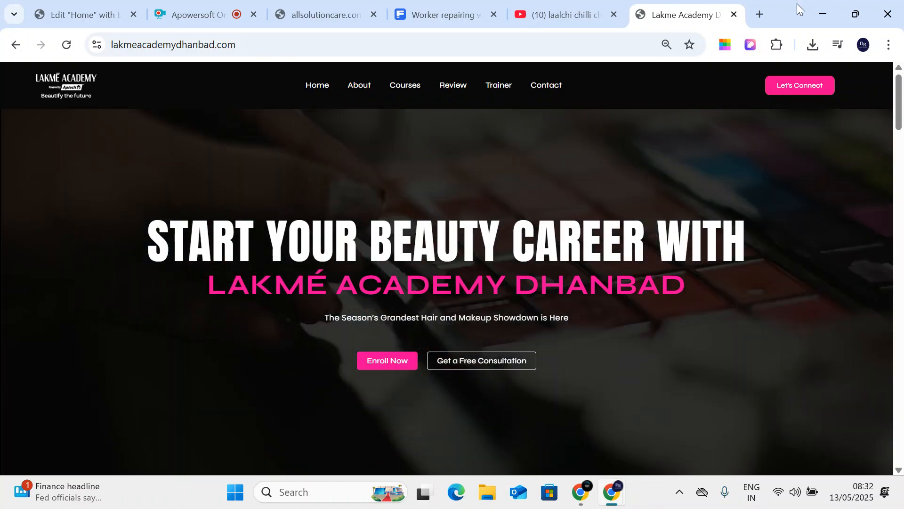
scroll(464, 328, down, 15)
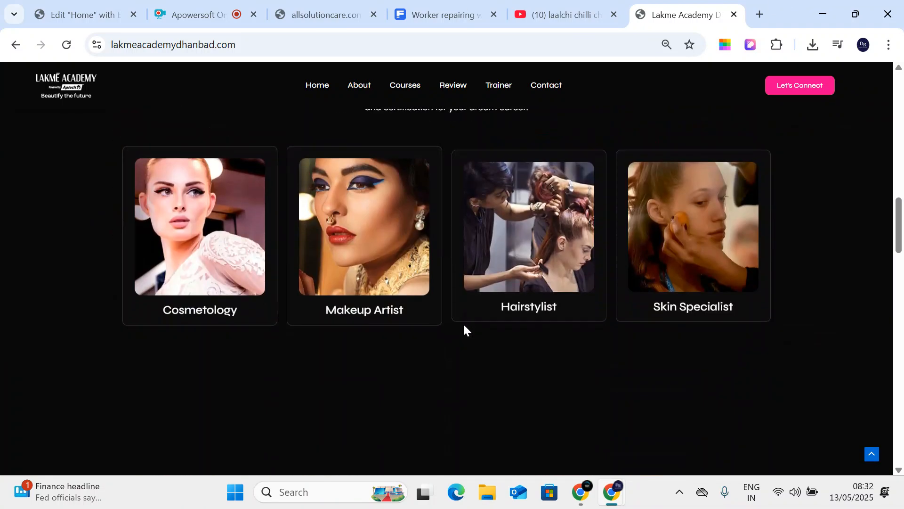
scroll(462, 329, down, 3)
scroll(463, 338, up, 18)
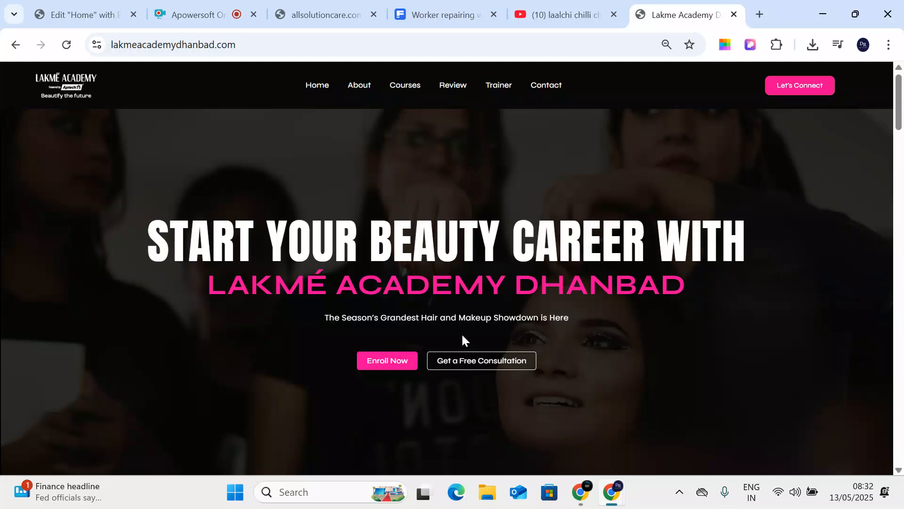
scroll(461, 340, down, 8)
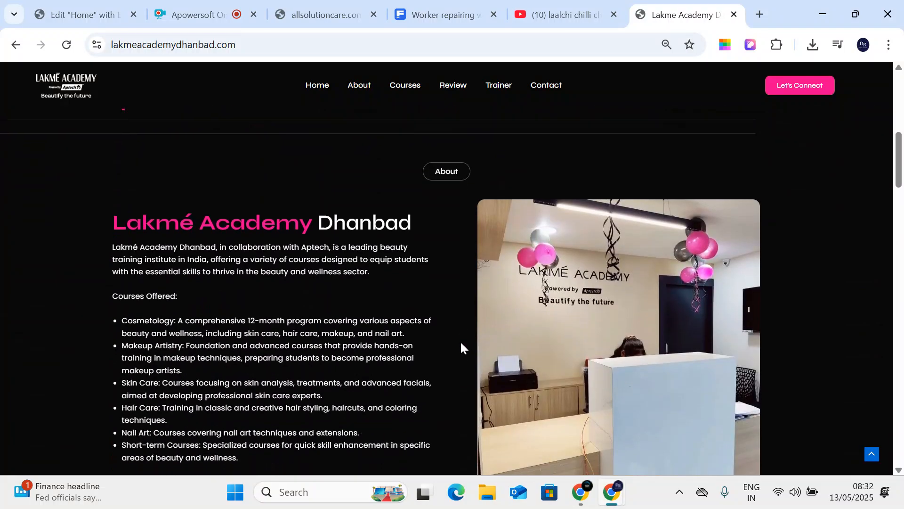
scroll(461, 343, down, 14)
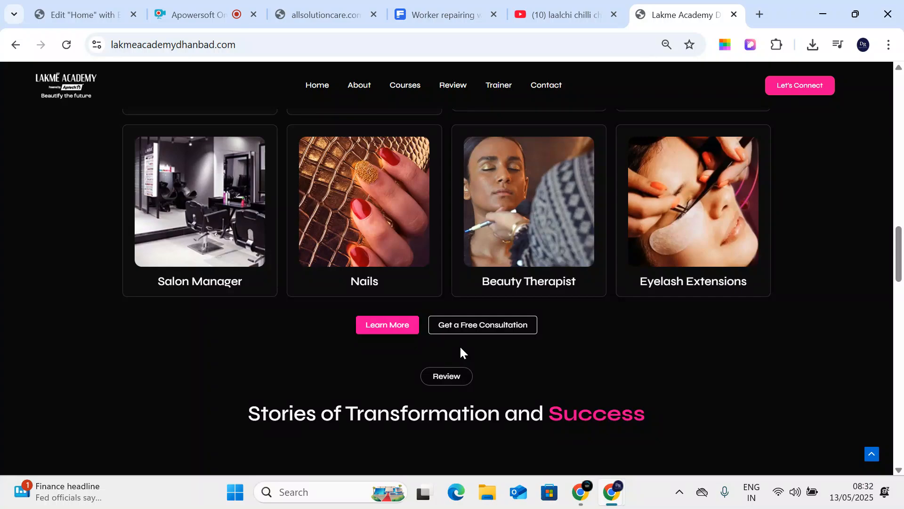
scroll(461, 352, down, 12)
scroll(461, 352, down, 11)
scroll(460, 352, down, 8)
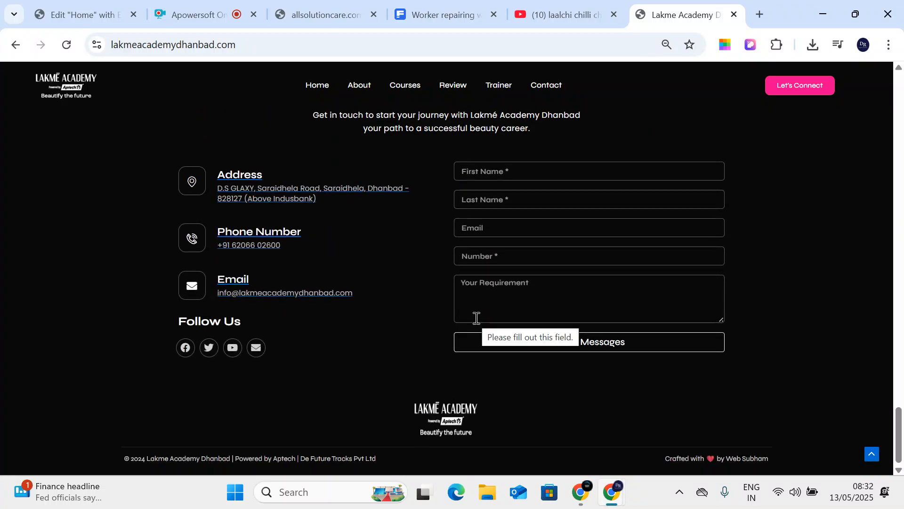
scroll(476, 319, up, 15)
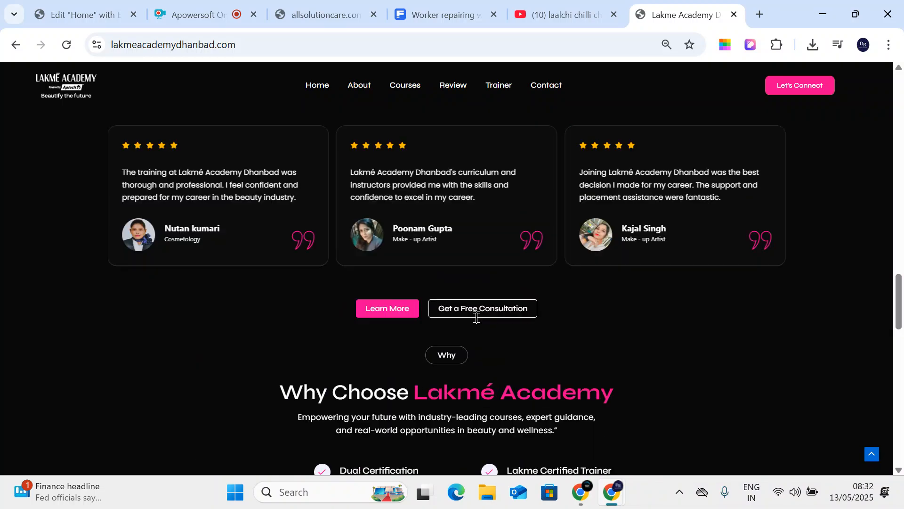
scroll(473, 324, down, 15)
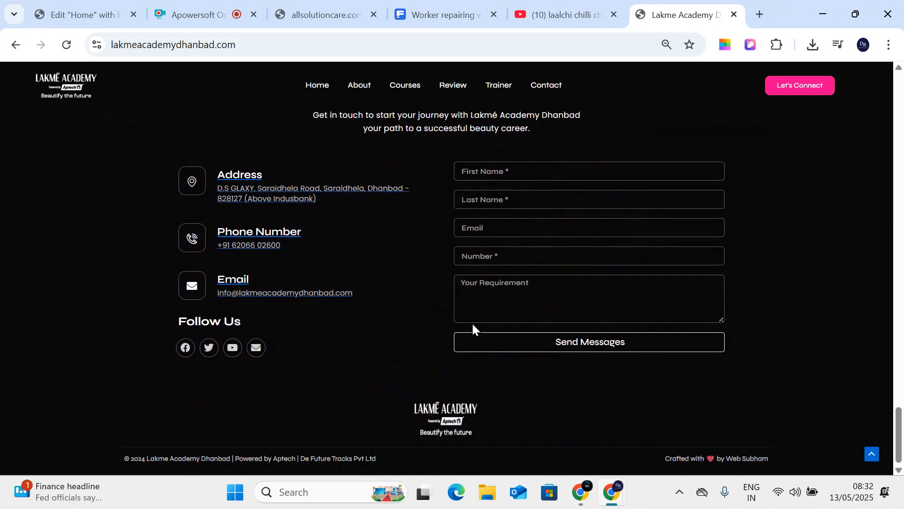
drag(295, 456, 383, 460)
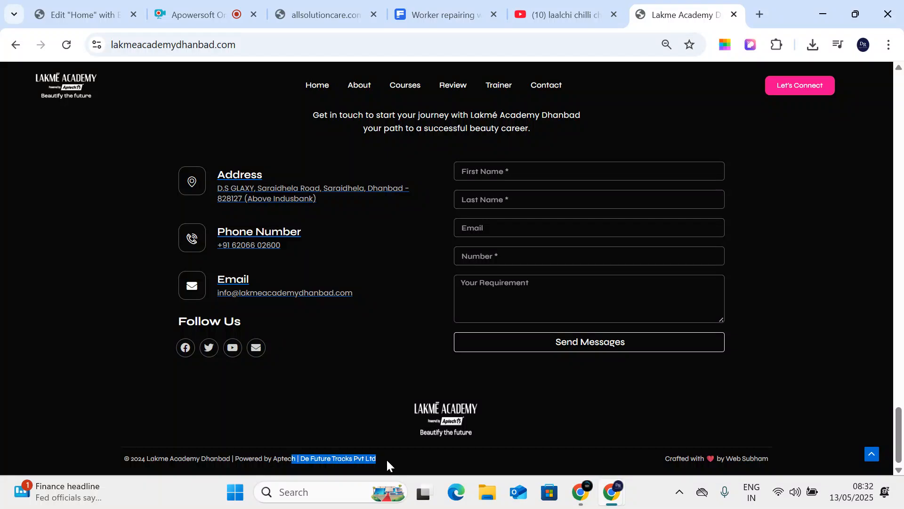
click(734, 15)
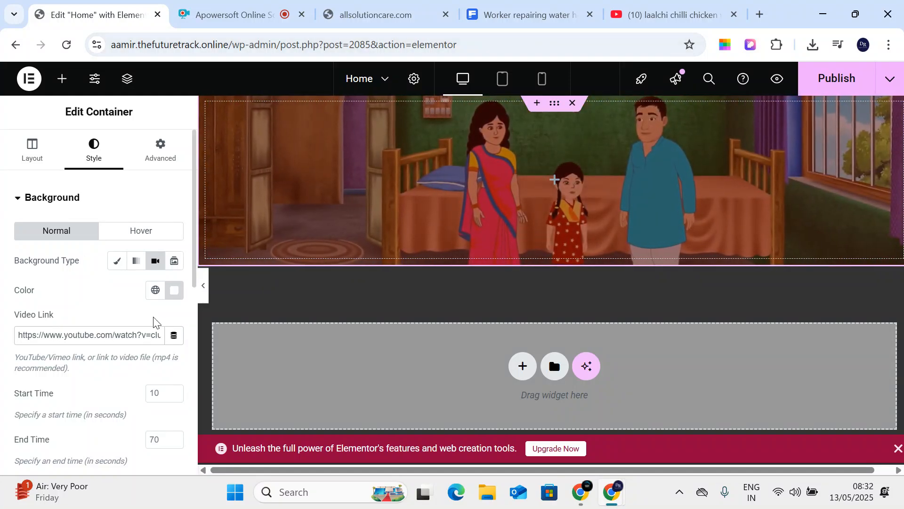
- Set the hero container's minimum height to 248 px in the Layout settings
click(37, 160)
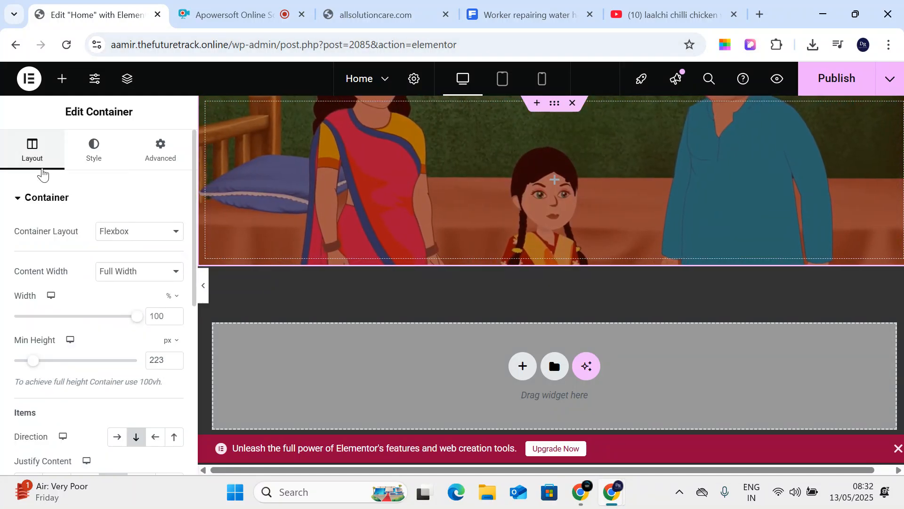
drag(30, 363, 48, 368)
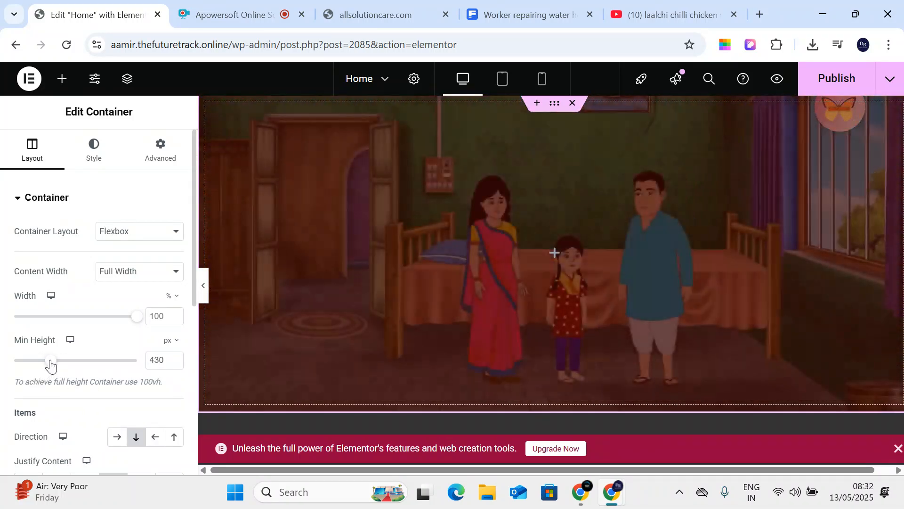
drag(50, 366, 37, 365)
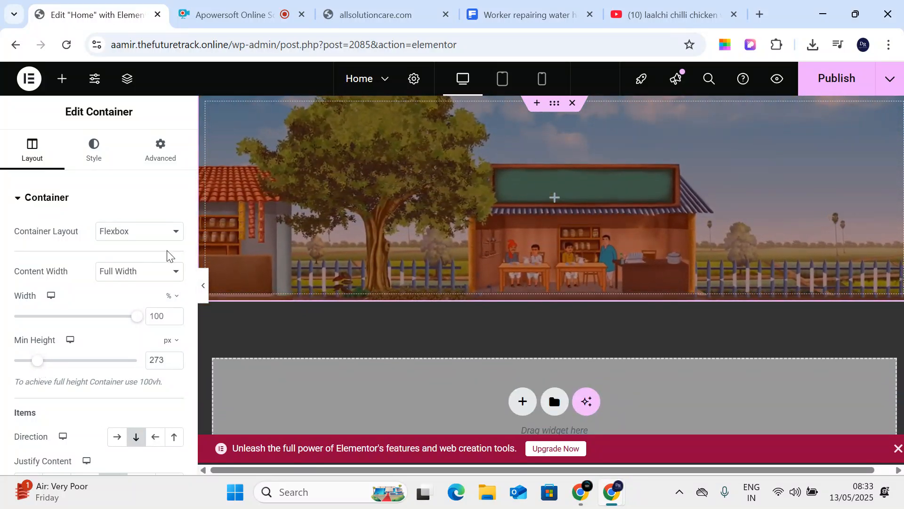
drag(33, 365, 35, 365)
- Justify the container's items to End
scroll(61, 366, down, 4)
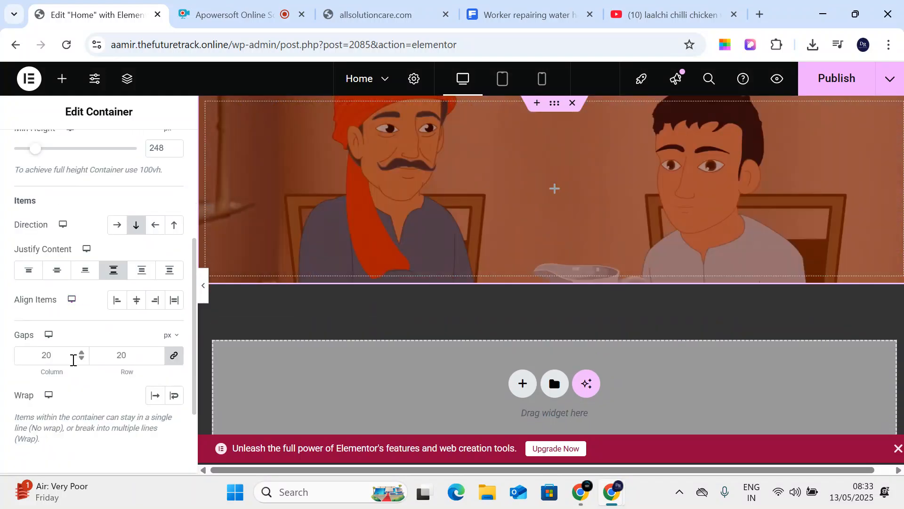
click(84, 271)
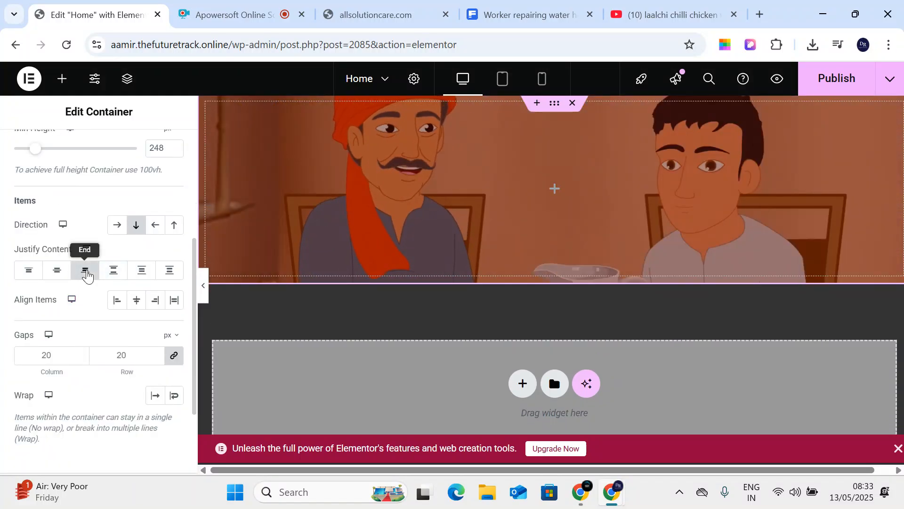
scroll(139, 315, up, 3)
scroll(140, 315, up, 2)
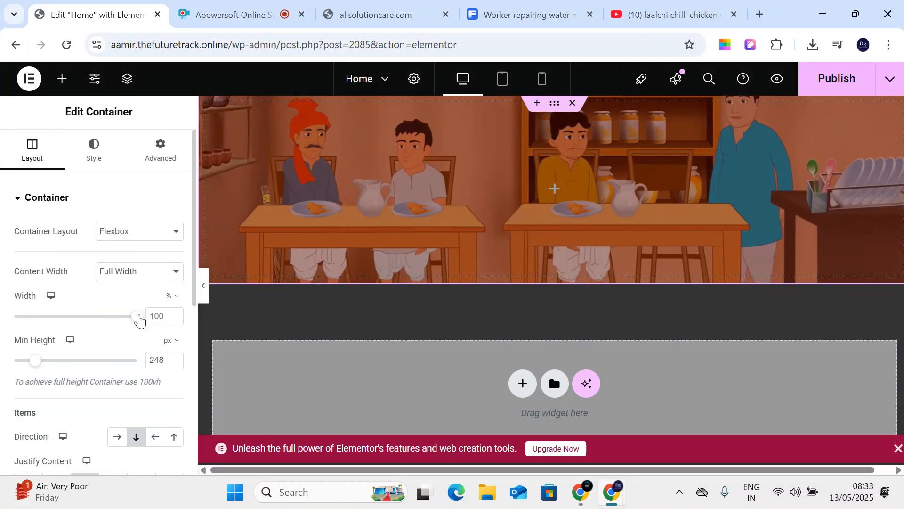
click(101, 160)
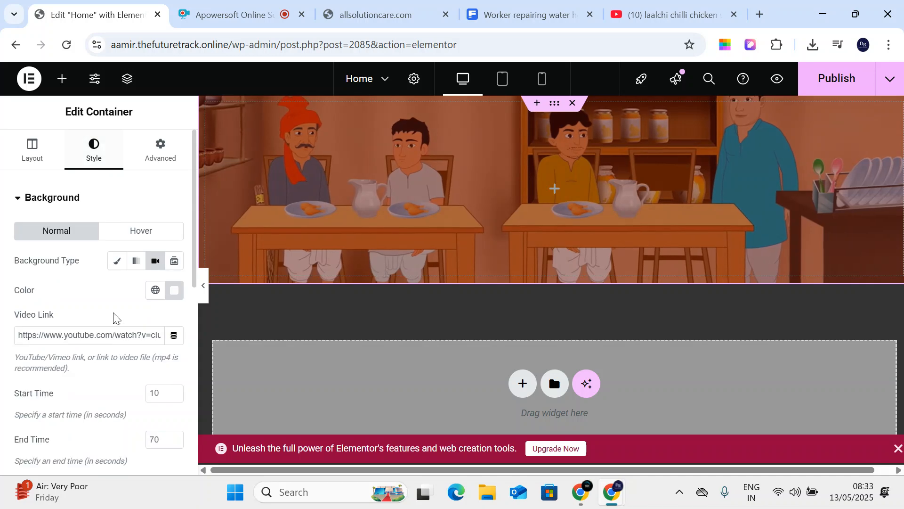
- Make the background a Slideshow of worker, male-3, male-1, woman and beauty portfolio images
click(174, 262)
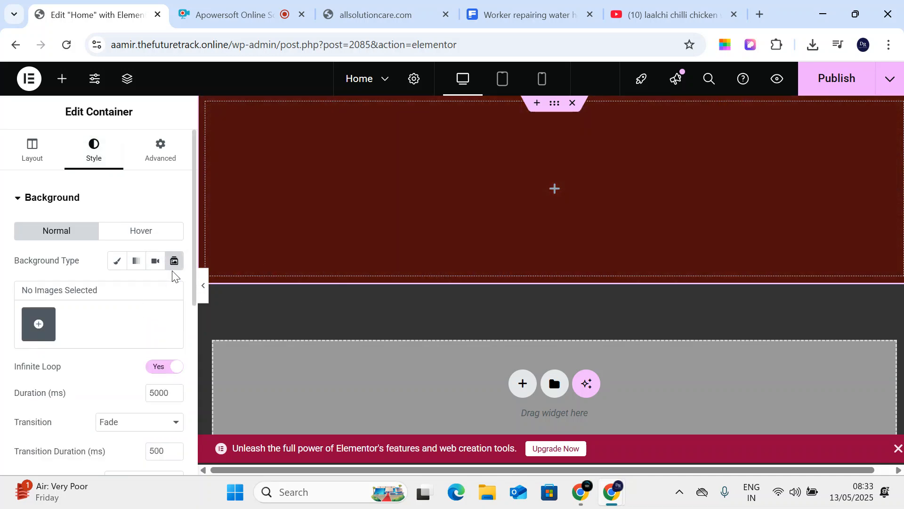
click(38, 324)
click(216, 242)
click(307, 243)
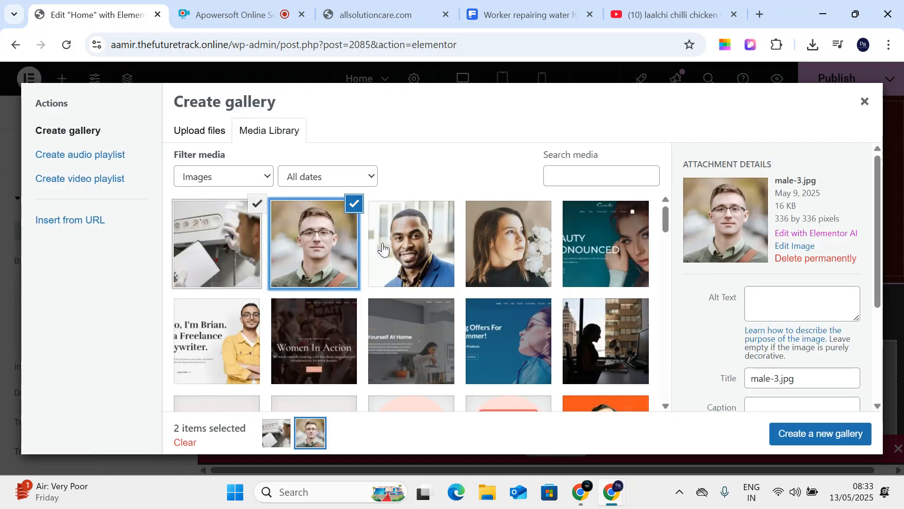
click(382, 249)
click(493, 249)
click(607, 245)
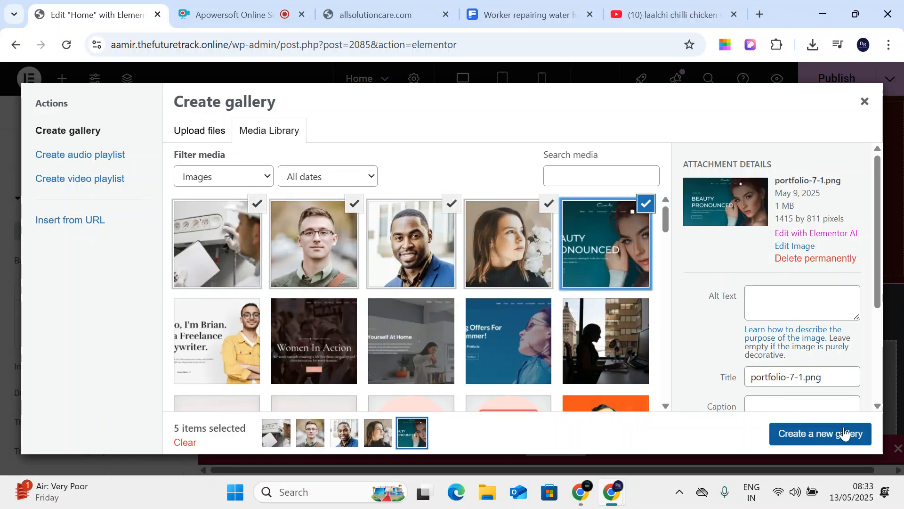
click(841, 432)
click(825, 434)
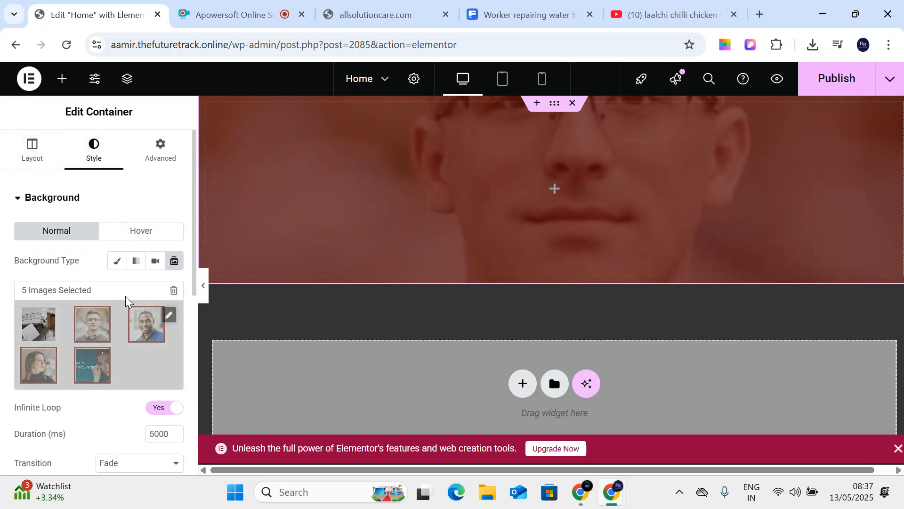
- In Advanced Motion Effects, set the entrance animation to Fade In Down
click(155, 158)
scroll(107, 348, down, 5)
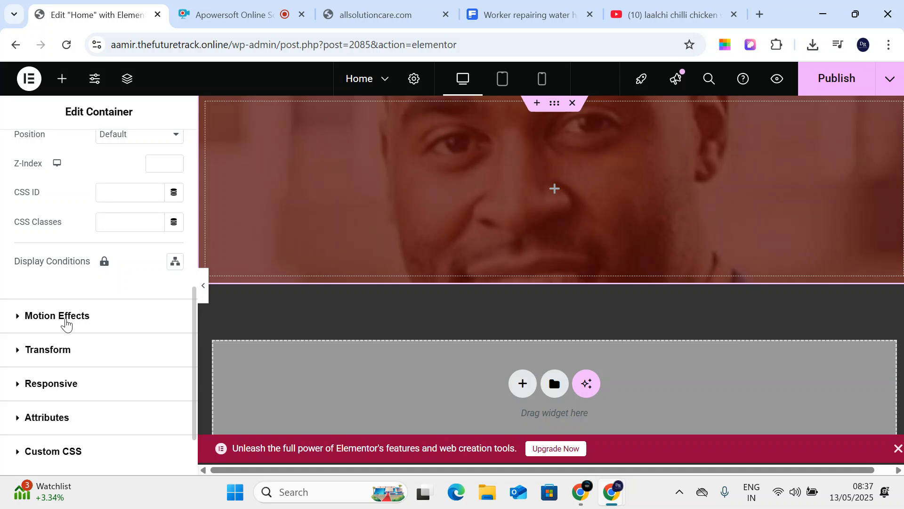
click(66, 319)
scroll(121, 377, down, 2)
click(58, 332)
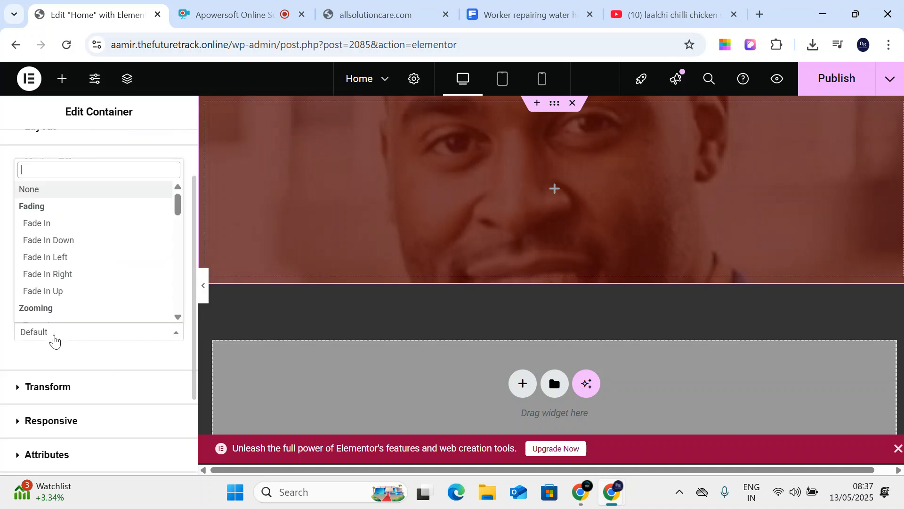
click(77, 241)
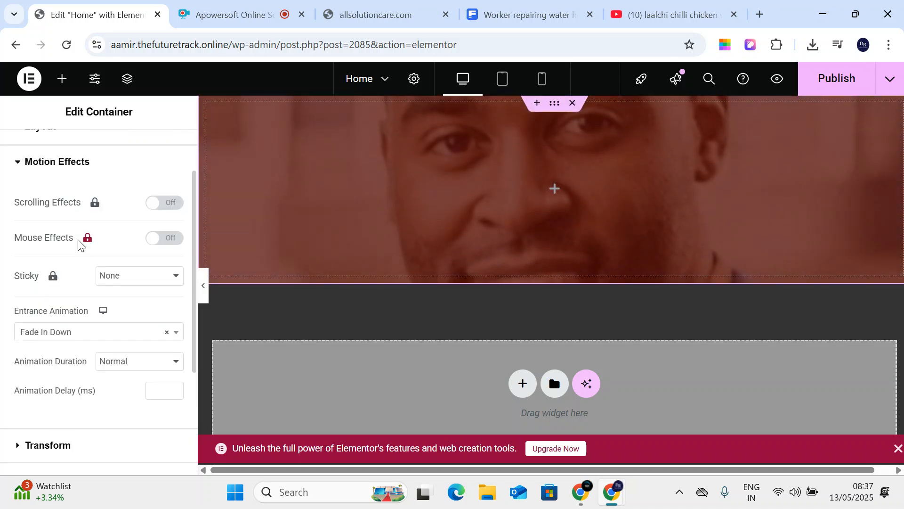
- Try Zoom In, Zoom In Right, Slide In Right and Tada as the entrance animation
click(50, 333)
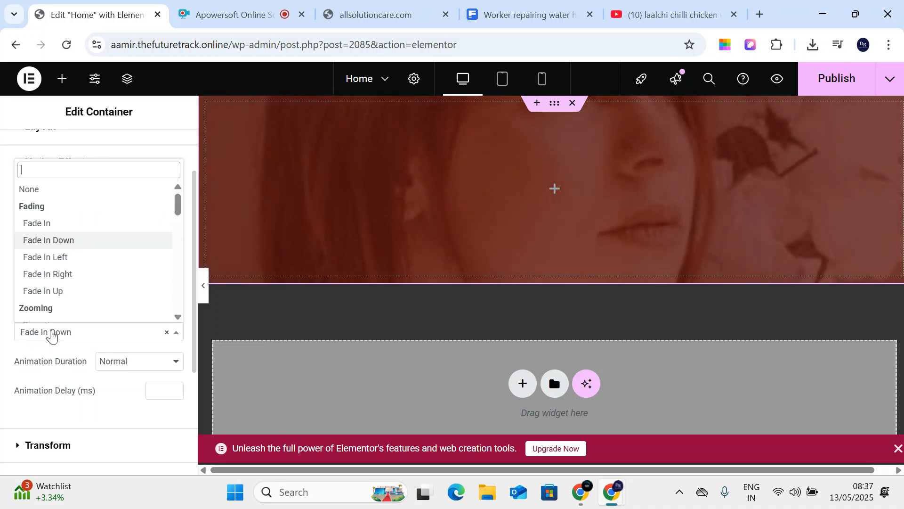
scroll(81, 287, down, 3)
click(66, 257)
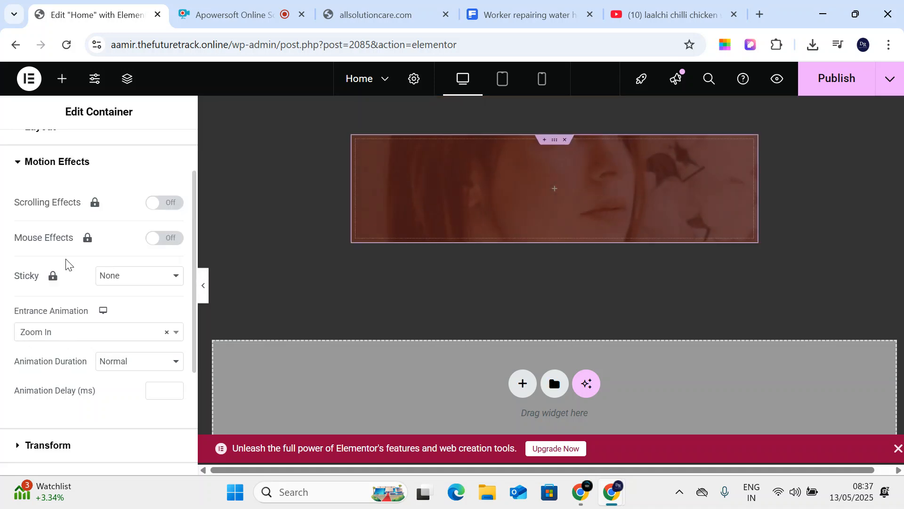
click(73, 341)
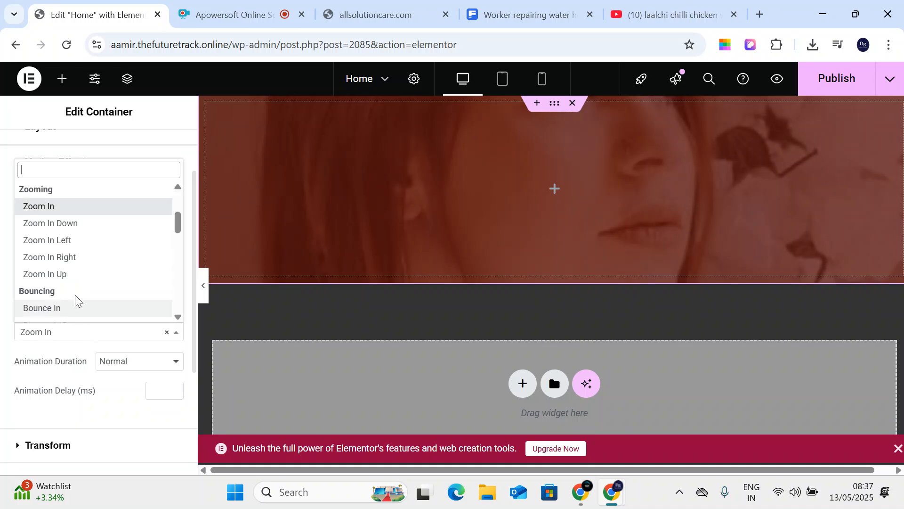
click(77, 256)
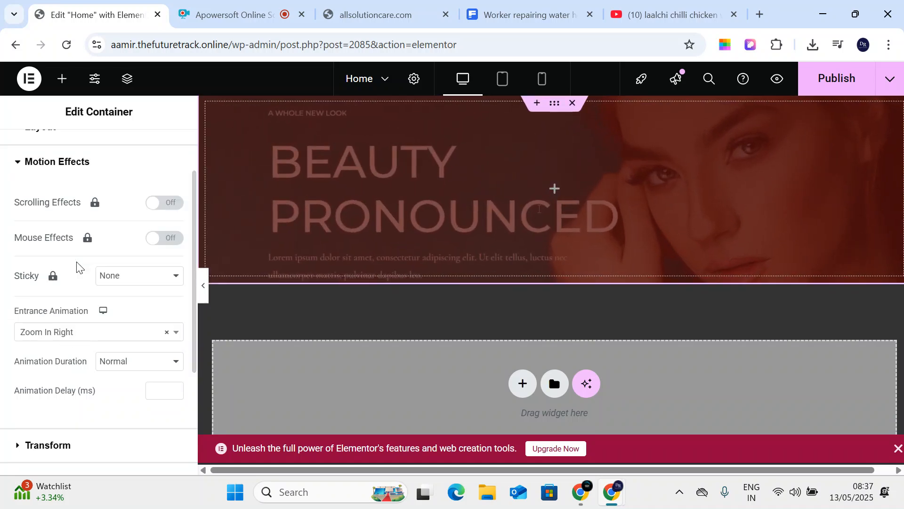
click(61, 333)
scroll(77, 278, down, 3)
click(77, 252)
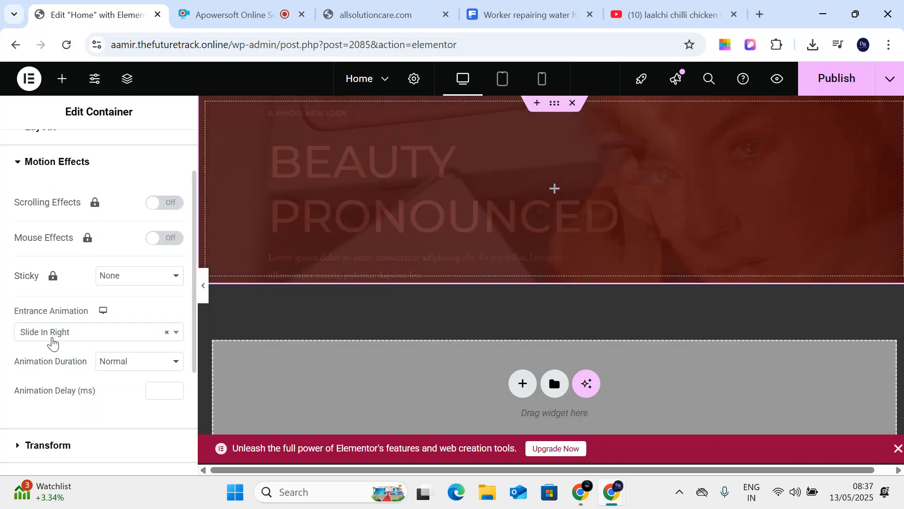
click(52, 335)
scroll(68, 278, down, 3)
click(67, 260)
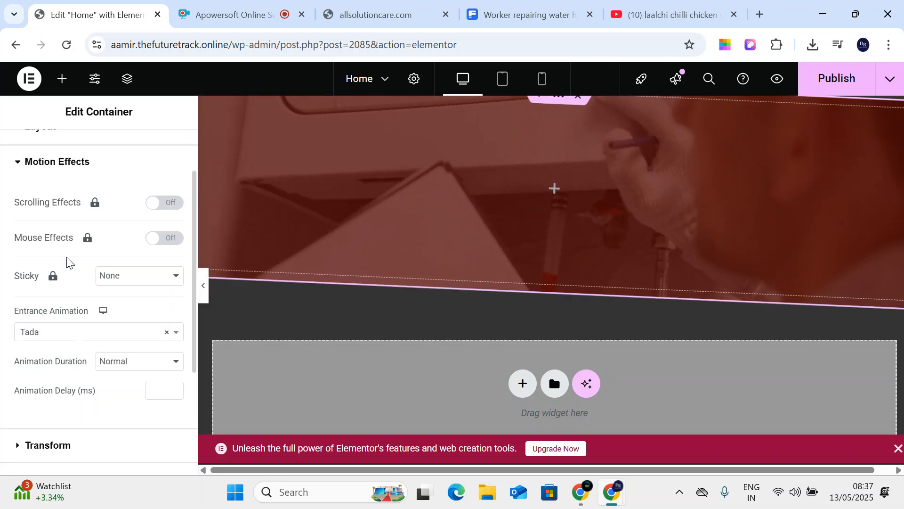
- Preview Wobble and Roll In, then settle on Rotate In Down Right
click(74, 334)
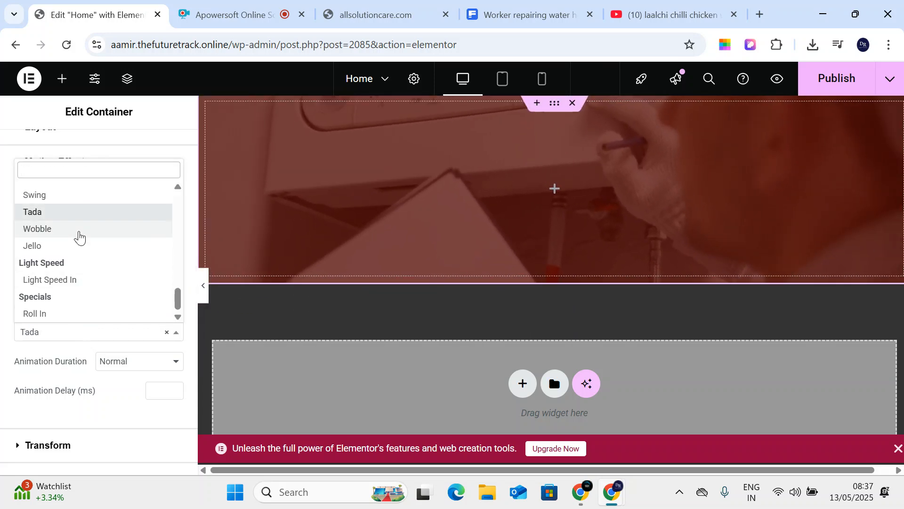
click(79, 235)
click(68, 333)
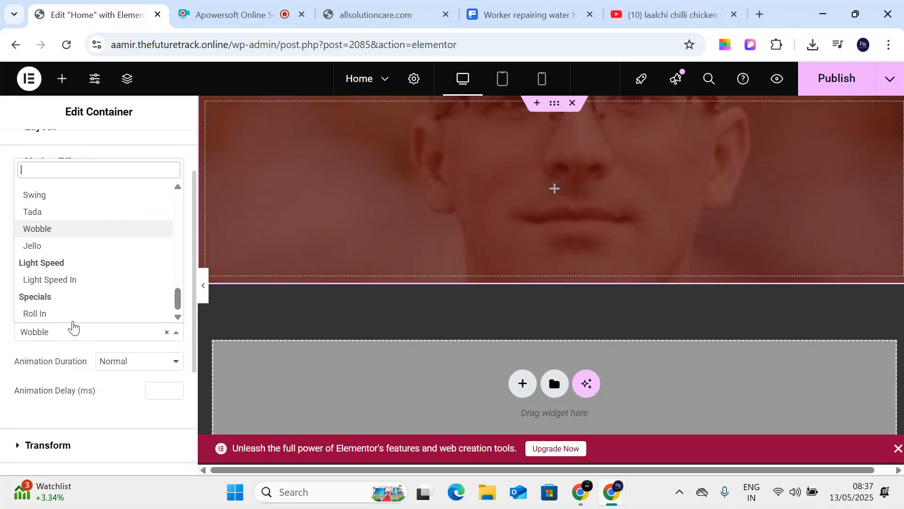
click(66, 315)
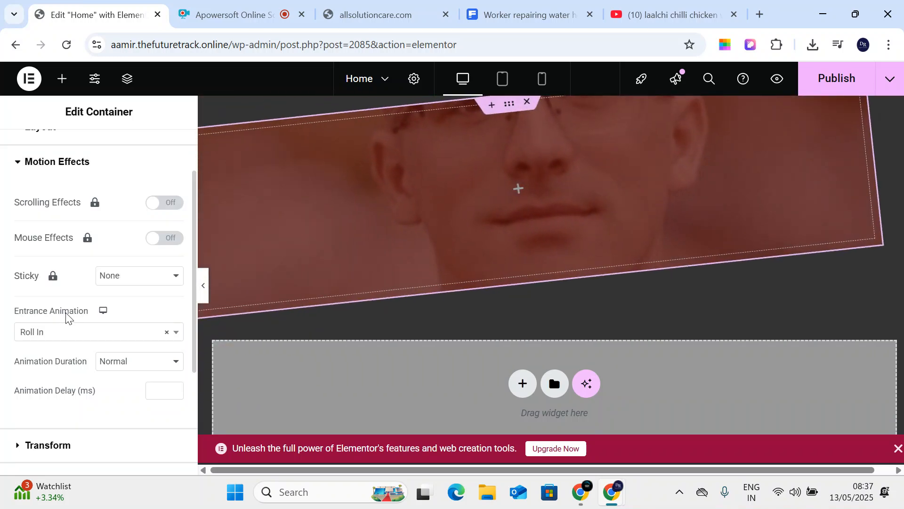
click(72, 334)
scroll(72, 264, up, 4)
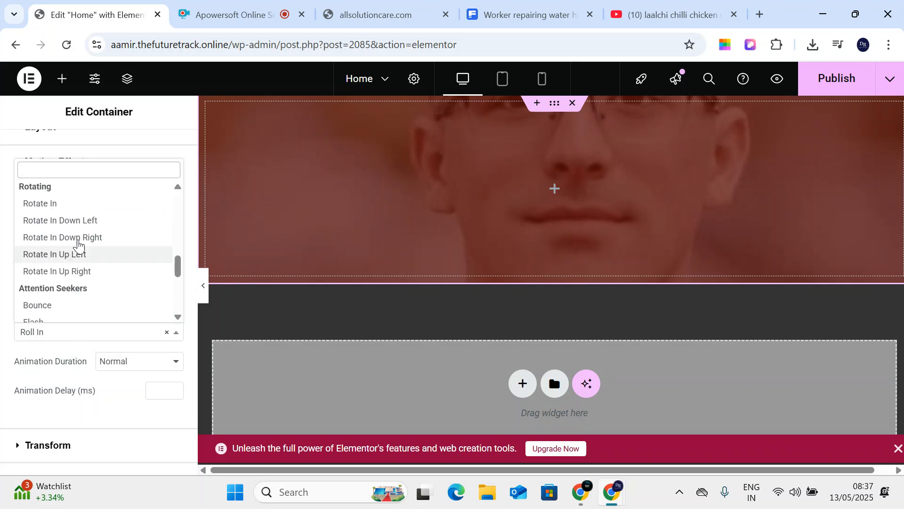
click(81, 239)
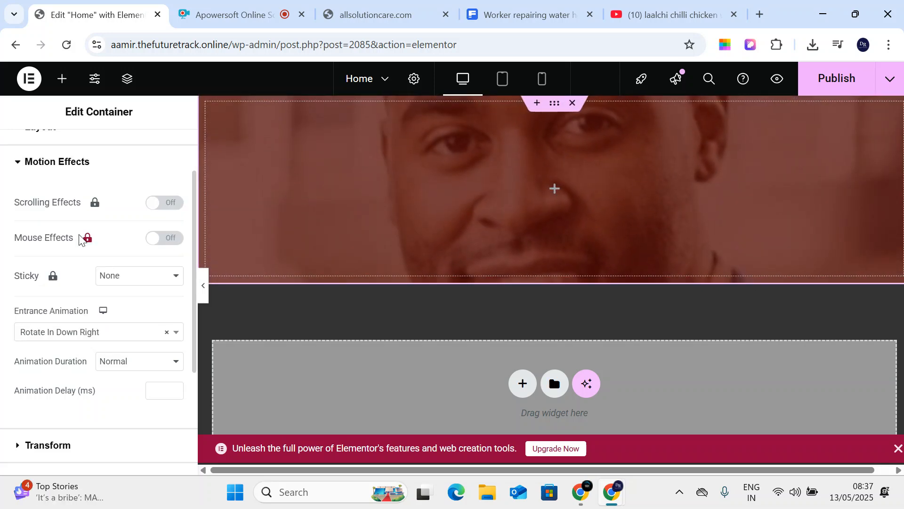
scroll(75, 282, down, 4)
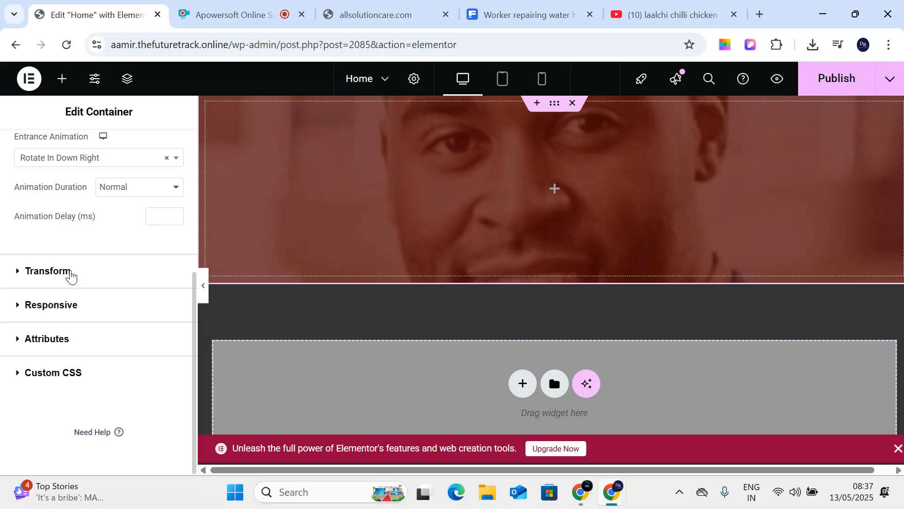
- Experiment with the Transform Rotate slider, leaving the container at 360°
click(71, 272)
scroll(115, 377, down, 3)
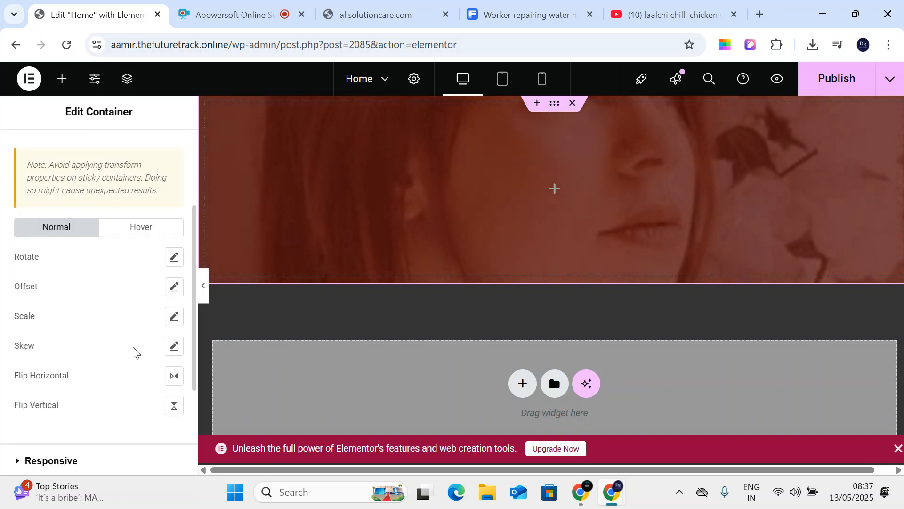
click(174, 258)
mouse_move(73, 311)
mouse_down()
mouse_move(49, 312)
mouse_move(76, 322)
mouse_move(64, 312)
mouse_move(75, 317)
mouse_move(40, 317)
mouse_move(137, 324)
mouse_up()
scroll(69, 363, down, 3)
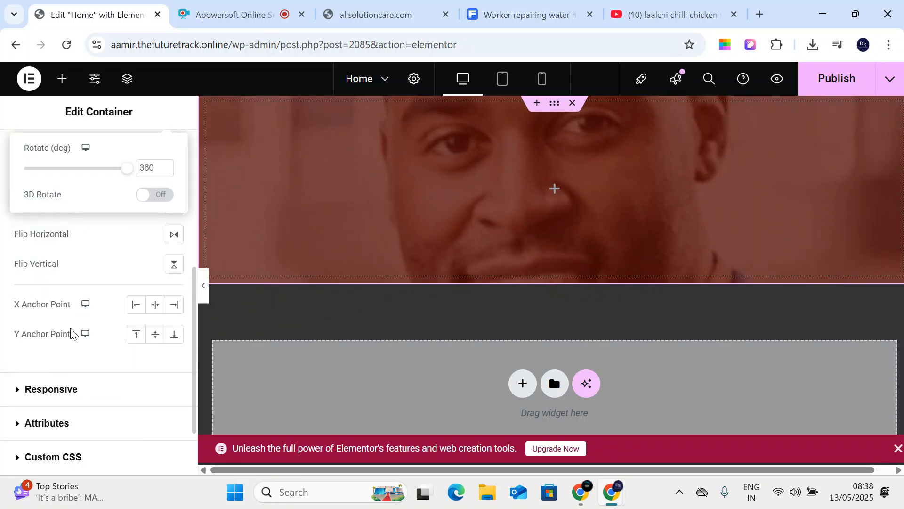
scroll(70, 335, down, 2)
- Toggle the desktop, tablet and mobile hide switches, returning each to Show
click(67, 309)
scroll(118, 329, down, 3)
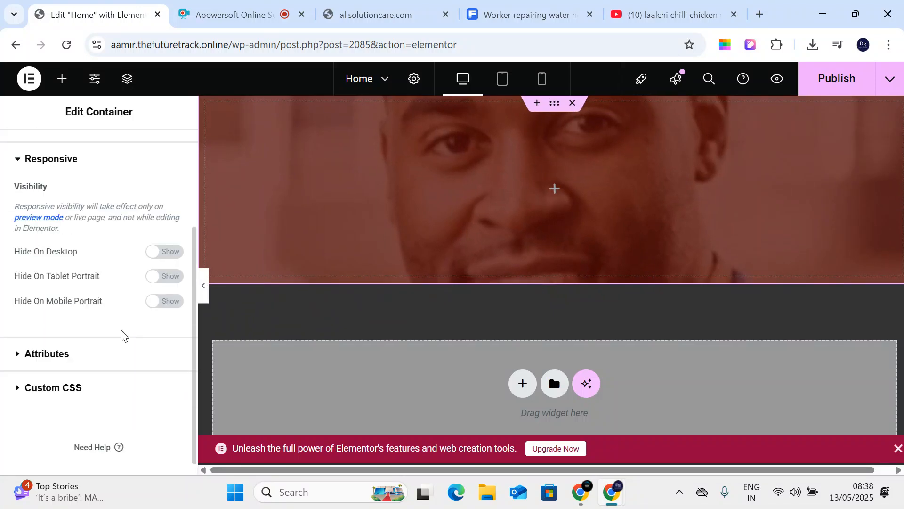
click(179, 260)
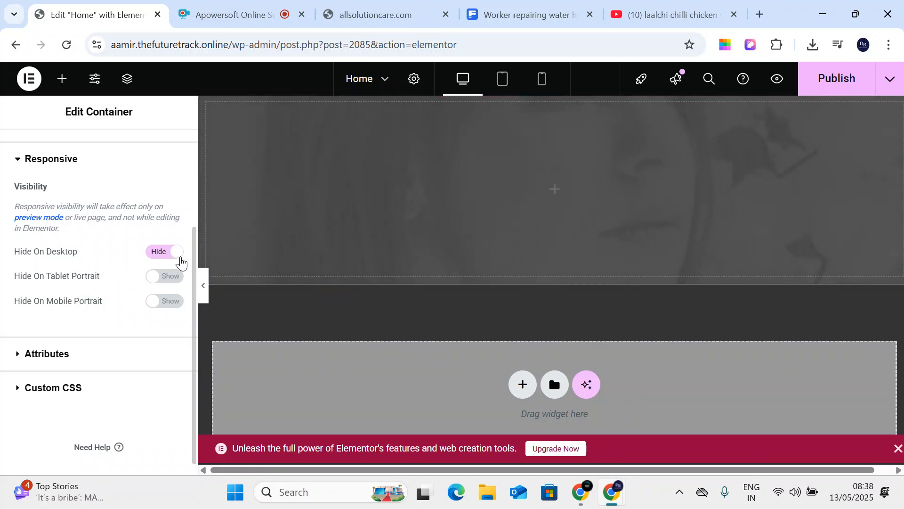
click(181, 262)
click(166, 278)
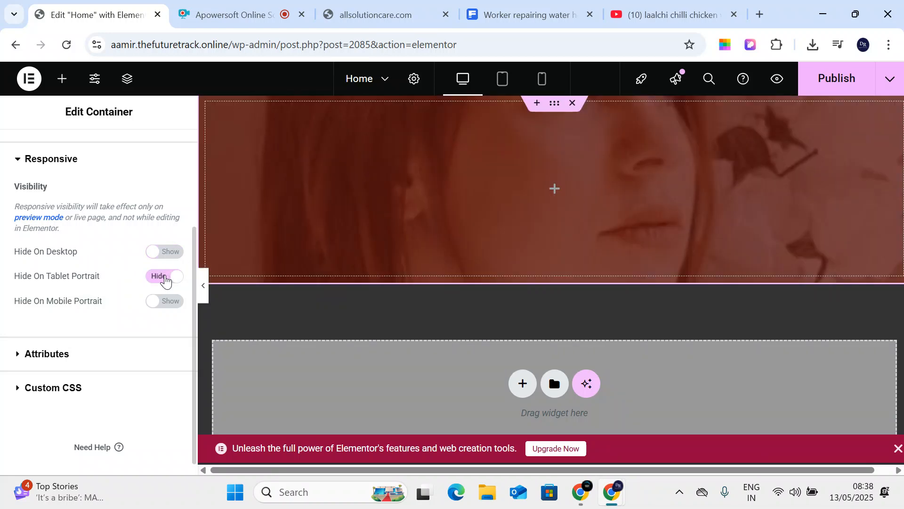
click(165, 279)
click(162, 301)
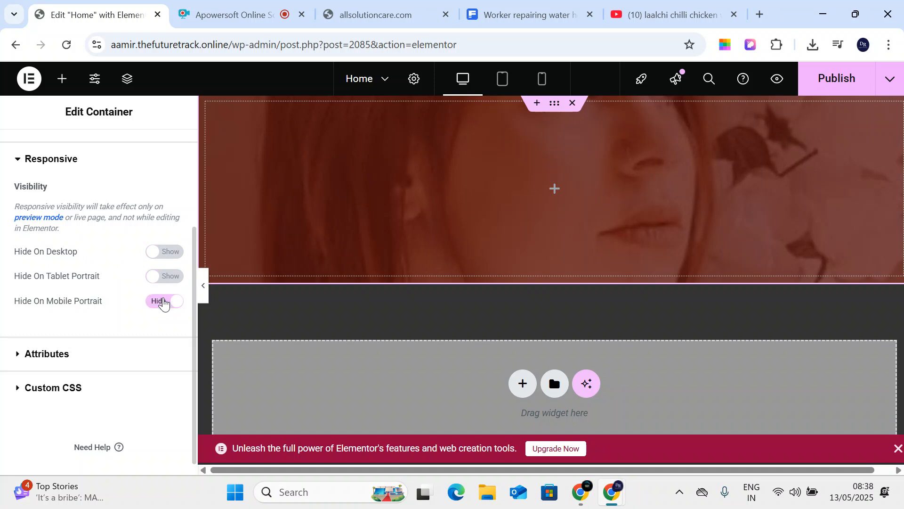
click(163, 303)
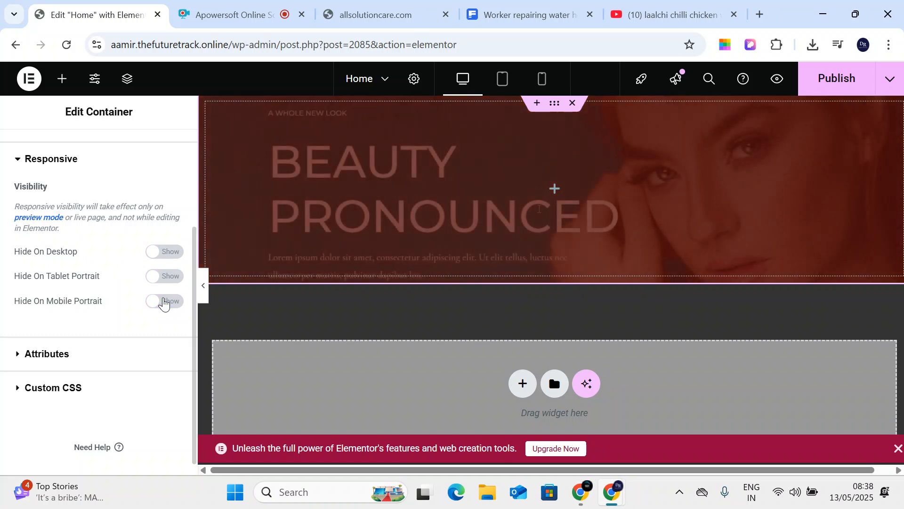
scroll(123, 303, up, 3)
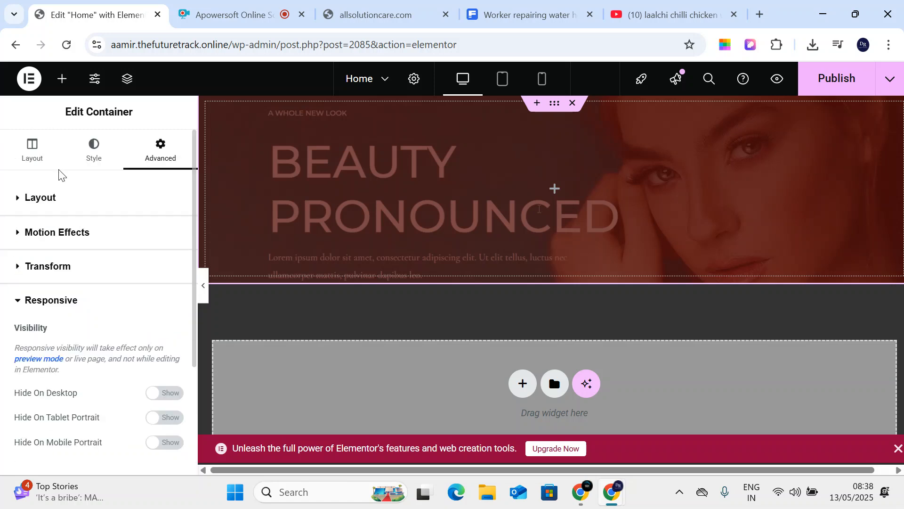
click(21, 163)
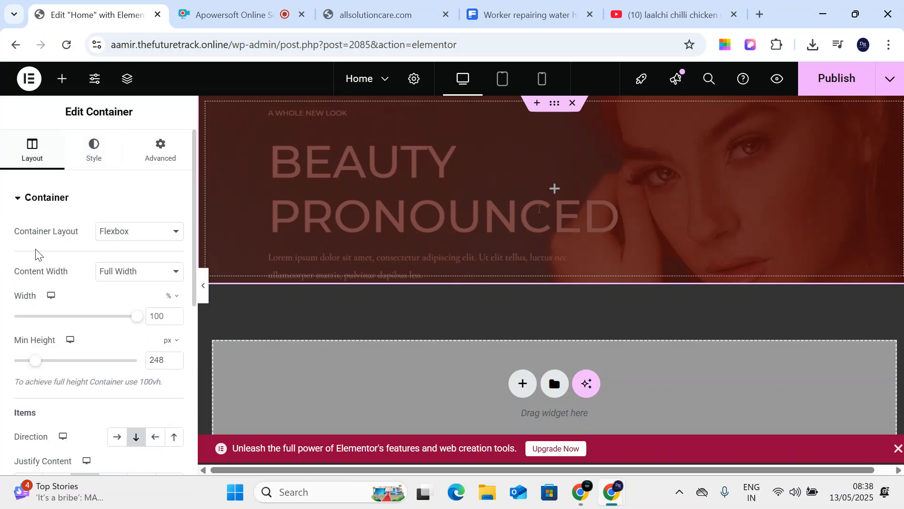
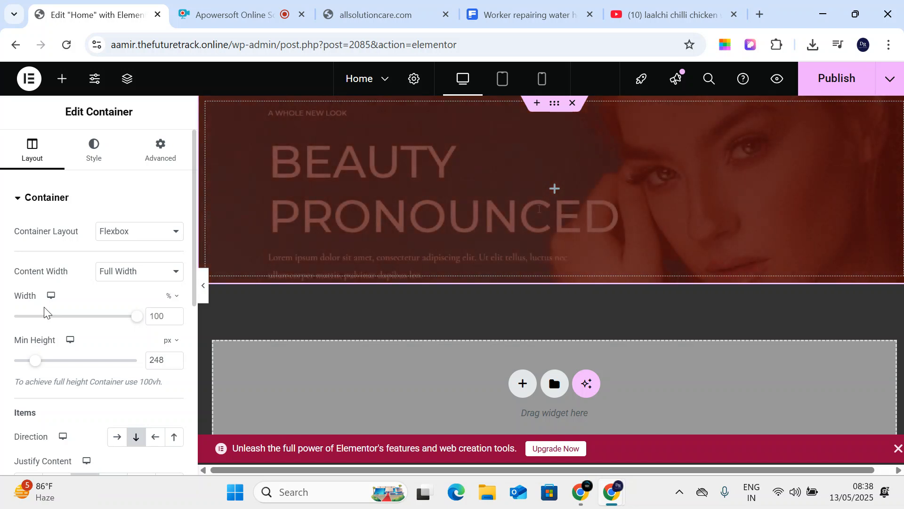
- Open the Elementor widget list and dismiss the Outlook startup prompt and window
click(67, 80)
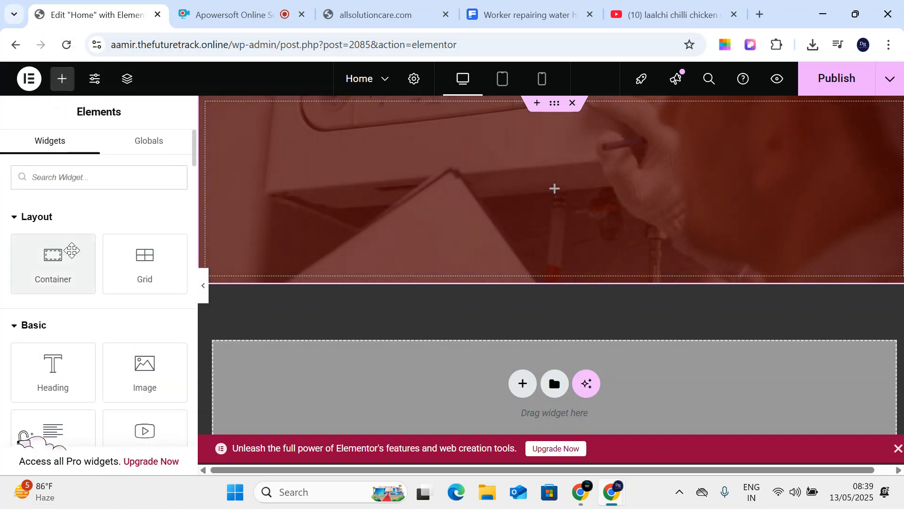
scroll(113, 257, down, 2)
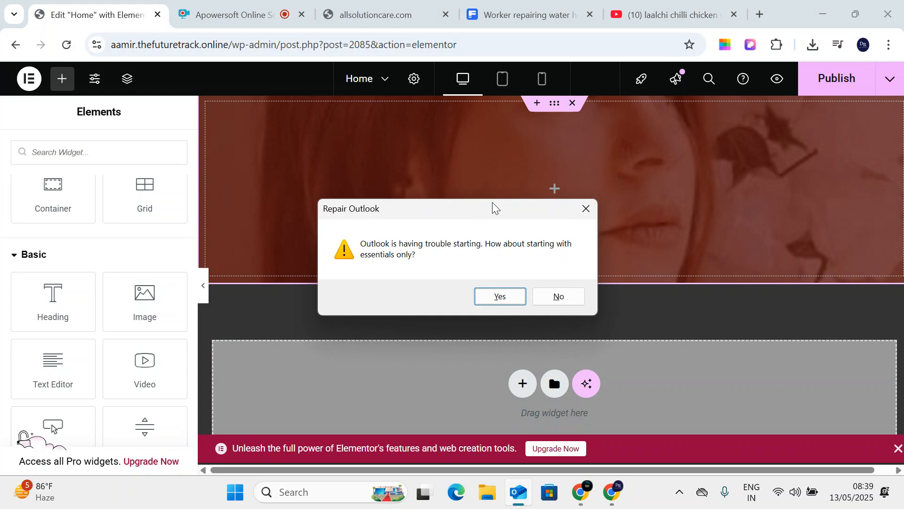
click(555, 295)
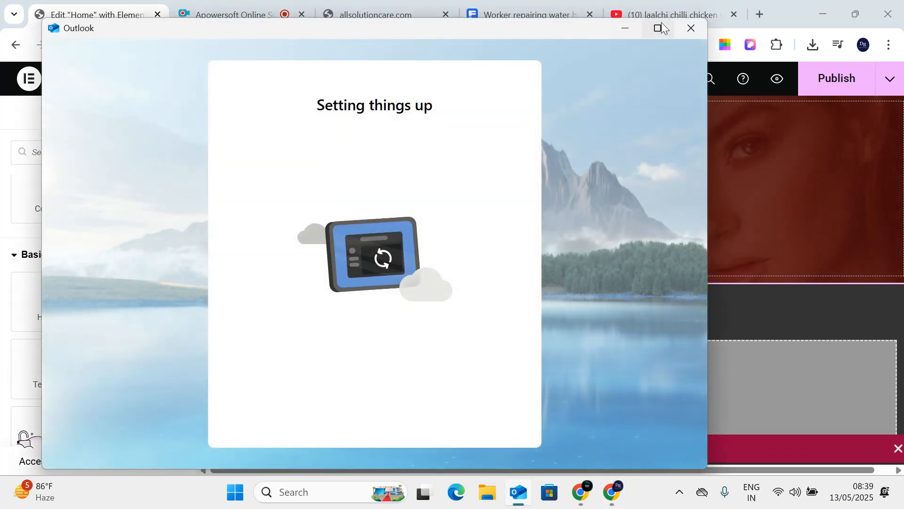
click(706, 35)
- Try adding a heading, an image and a text block to the hero, then remove each
drag(60, 309, 565, 202)
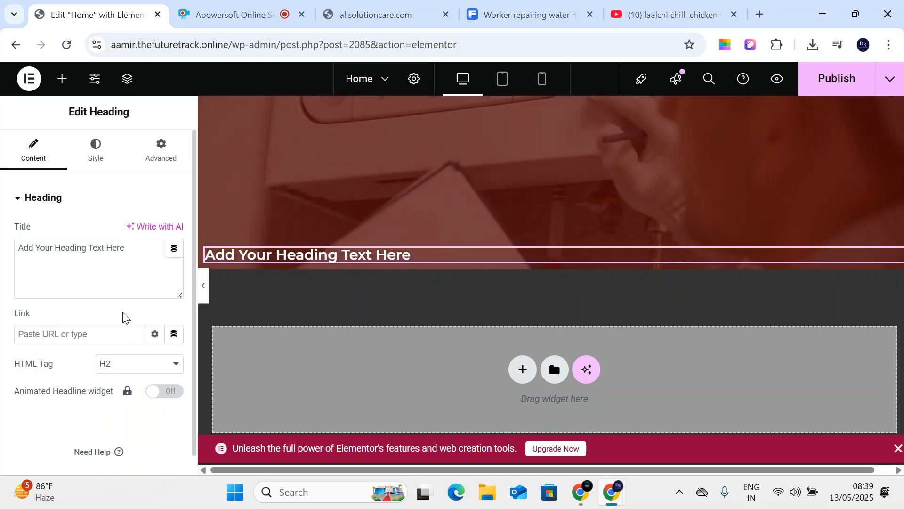
key(ctrl+z)
drag(137, 369, 411, 229)
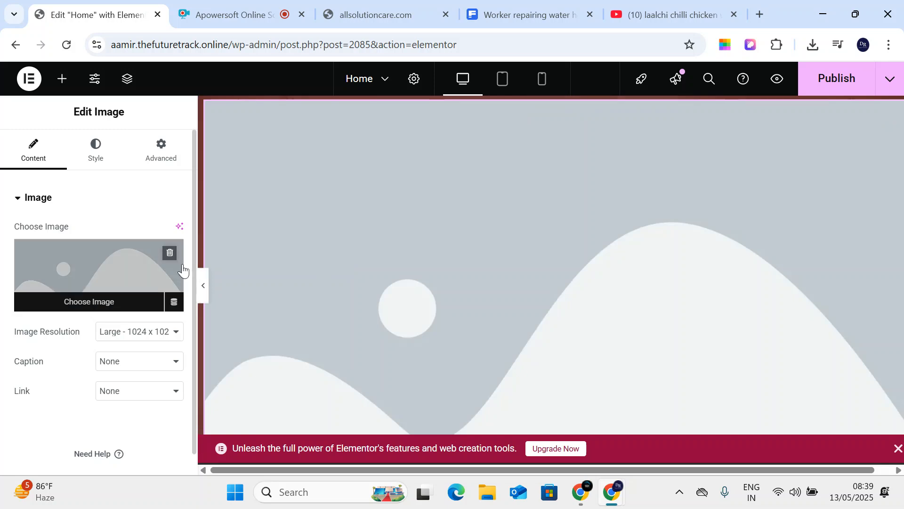
key(ctrl+z)
drag(53, 367, 506, 200)
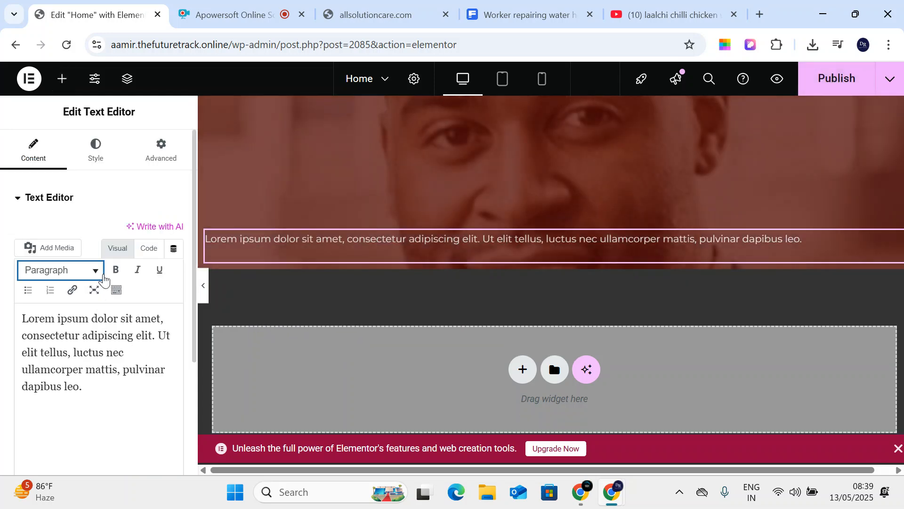
right_click(891, 238)
click(784, 457)
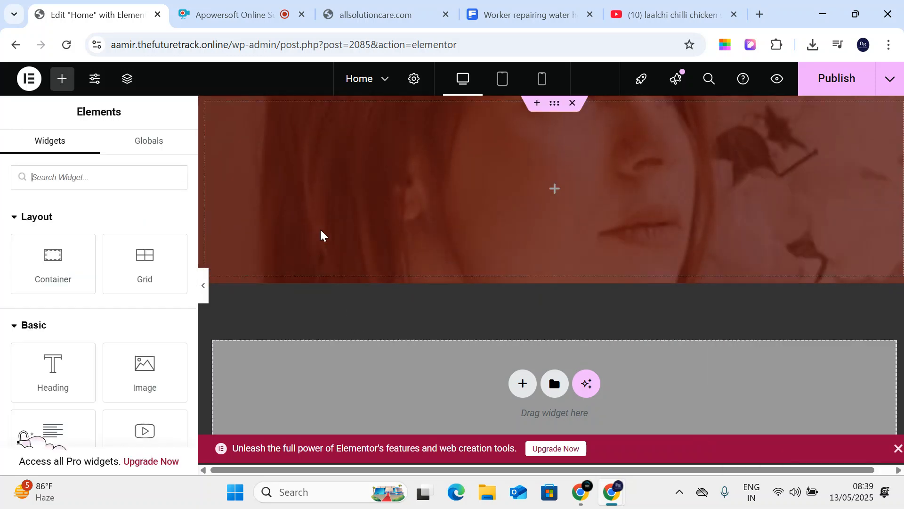
- Copy the heading "Your City's Trusted AC Service Experts" from the allsolutioncare.com page
click(699, 5)
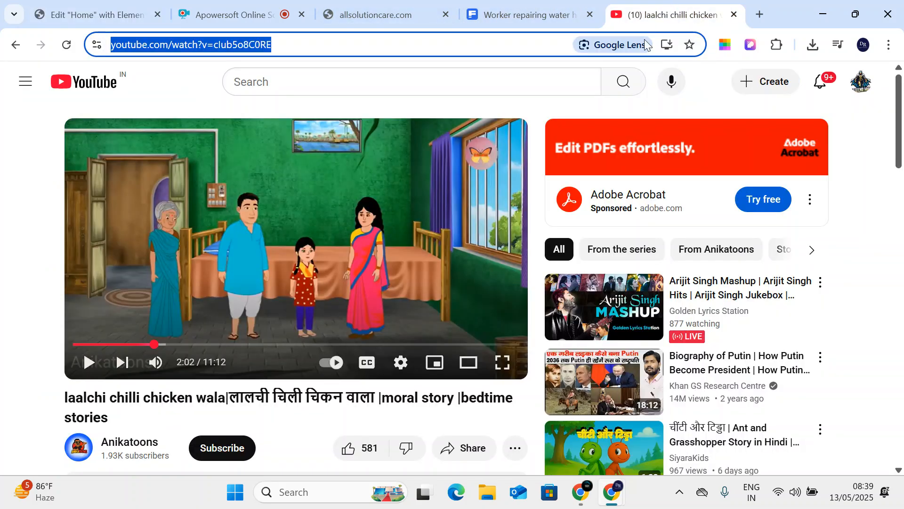
click(382, 7)
mouse_move(284, 259)
mouse_down()
mouse_move(404, 260)
mouse_move(532, 293)
mouse_move(276, 263)
mouse_up()
key(ctrl+c)
right_click(377, 259)
click(397, 278)
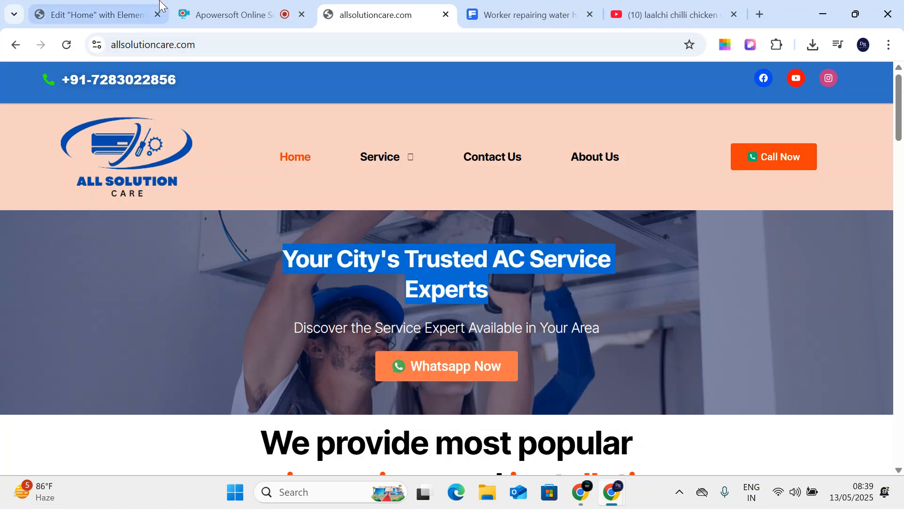
- Back in Elementor, add a Heading widget to the hero and select its placeholder title
click(115, 11)
drag(51, 366, 551, 188)
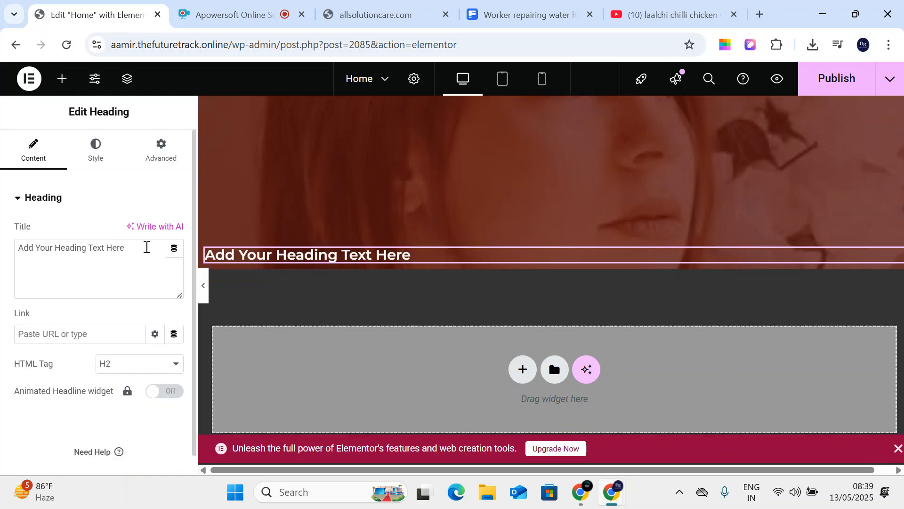
drag(147, 247, 2, 235)
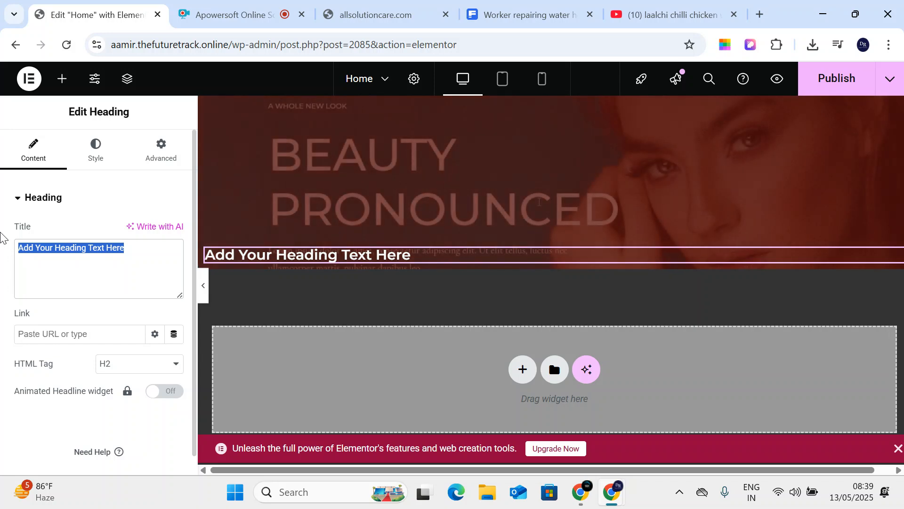
- Paste the copied title into the heading, centre-align it, then delete the hero section
key(ctrl+v)
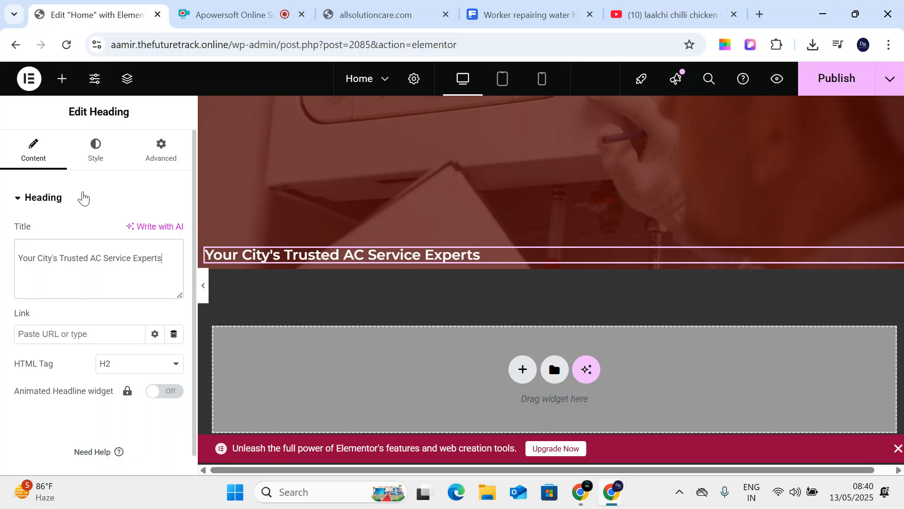
click(96, 152)
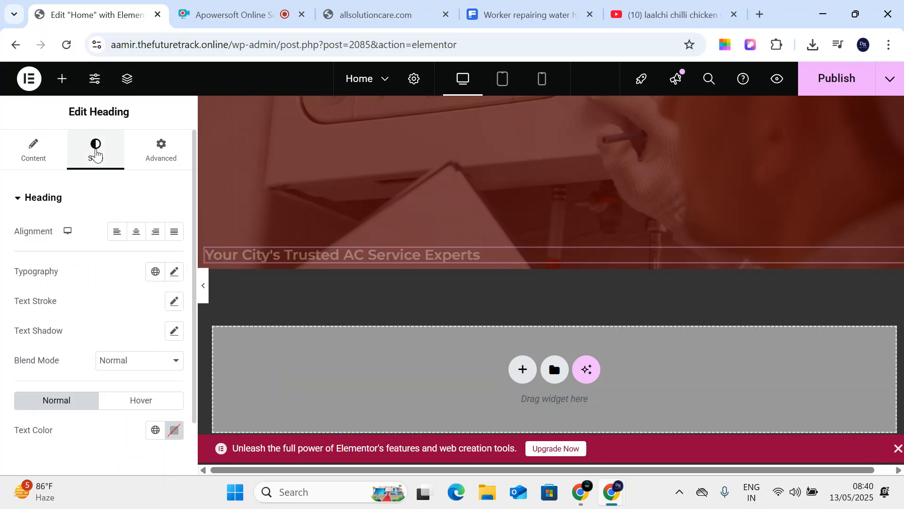
click(52, 154)
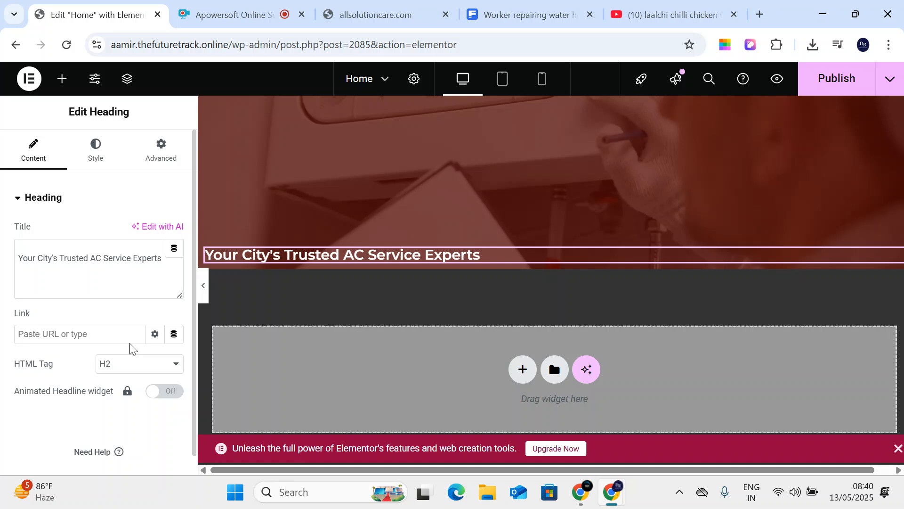
click(95, 145)
click(135, 234)
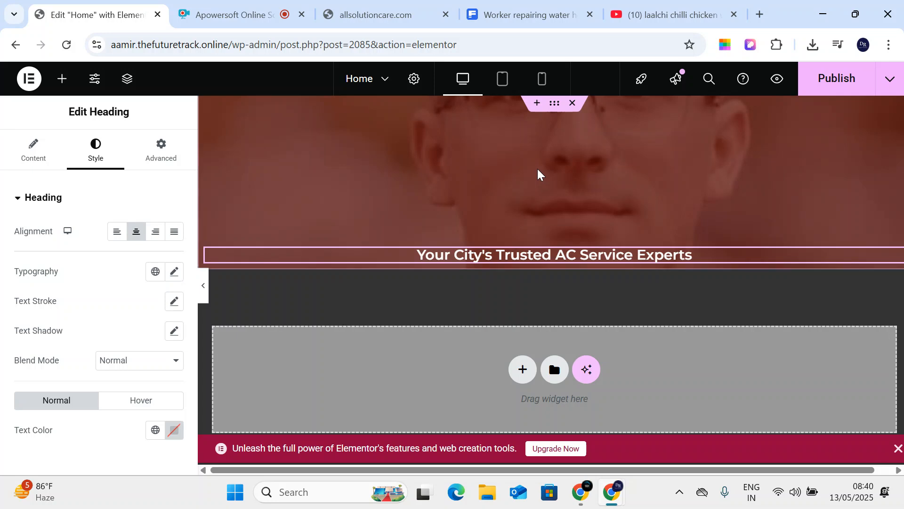
click(572, 103)
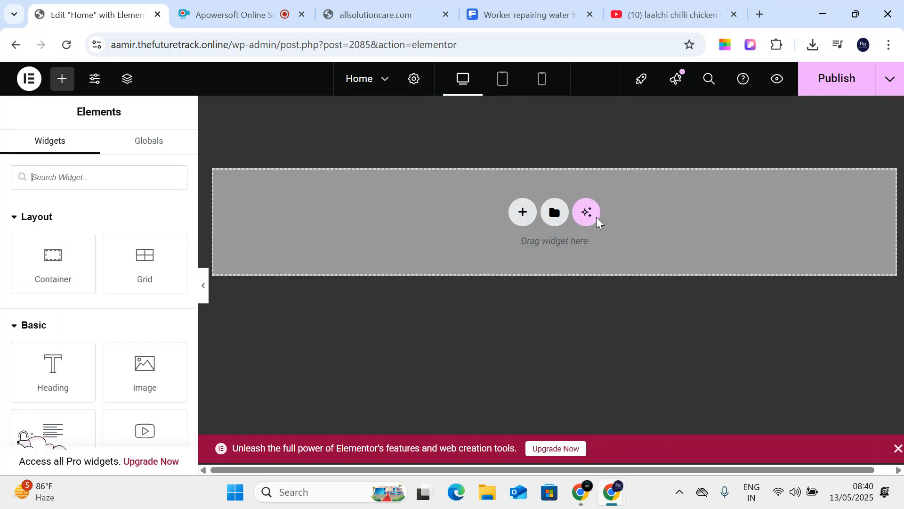
- Add a new single-column flexbox section to the page
click(522, 211)
click(485, 258)
click(374, 245)
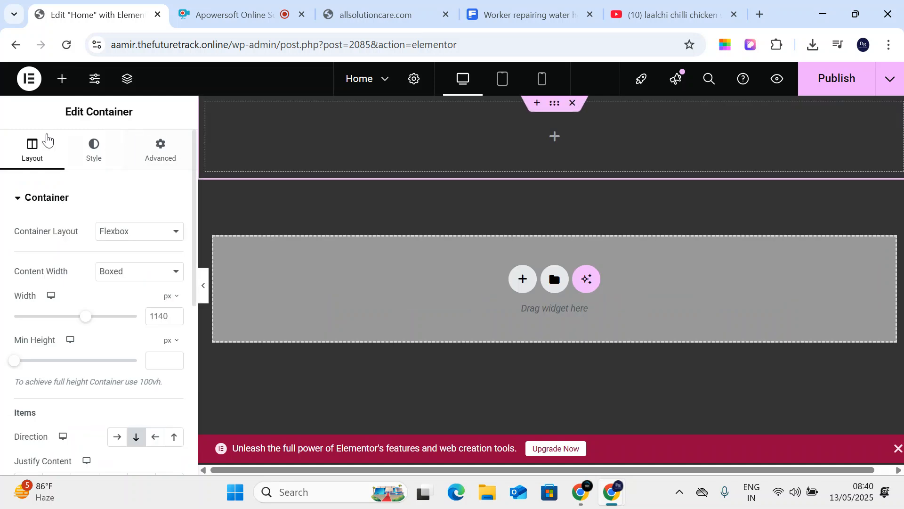
- Give the container a classic background using the water-heater repair photo from the media library
click(115, 160)
click(116, 260)
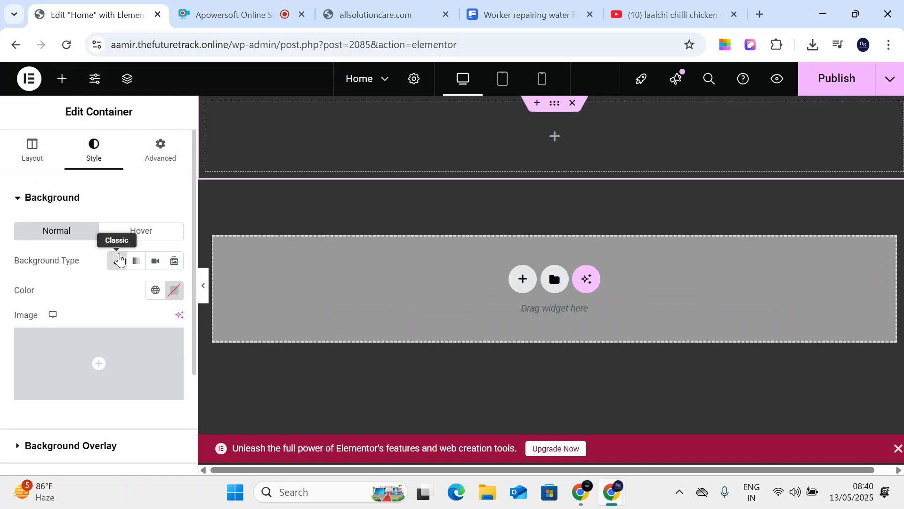
click(120, 362)
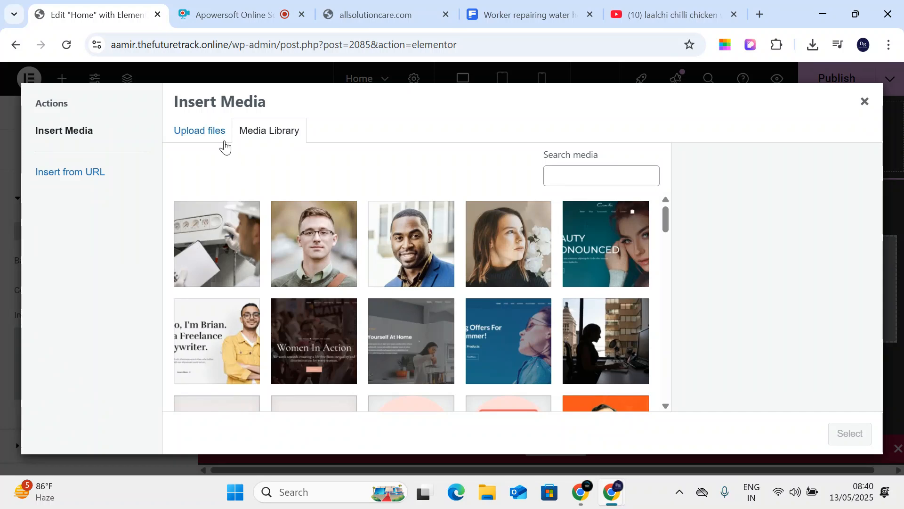
click(208, 132)
click(253, 134)
click(213, 210)
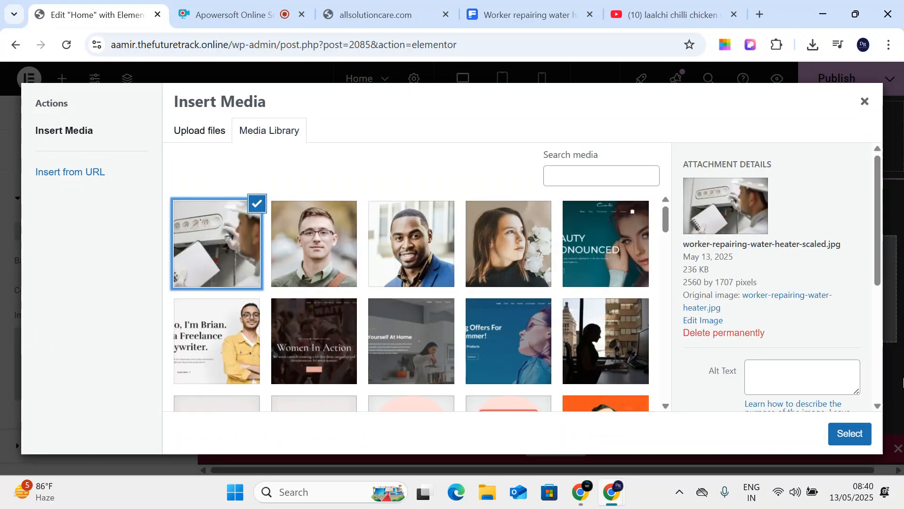
click(850, 433)
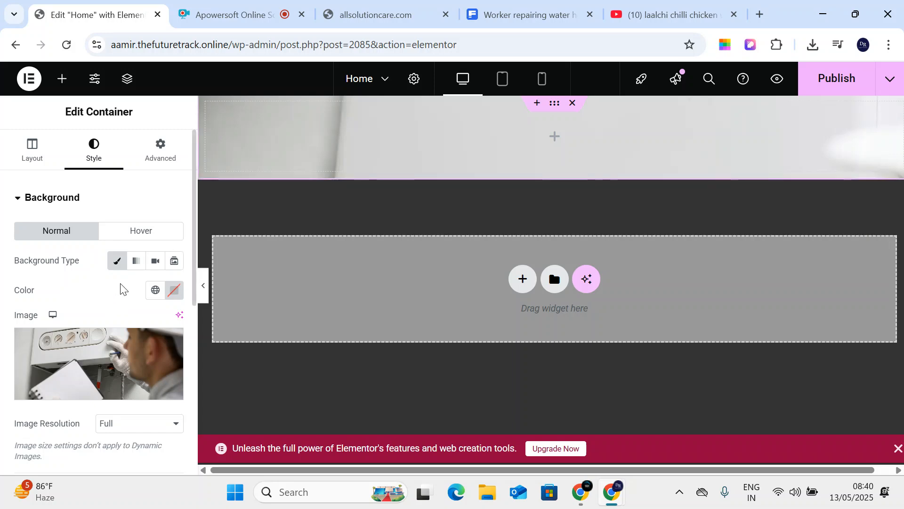
scroll(100, 292, down, 3)
scroll(78, 283, up, 3)
- Make the container full width with a minimum height of about 199 px
click(24, 156)
click(119, 277)
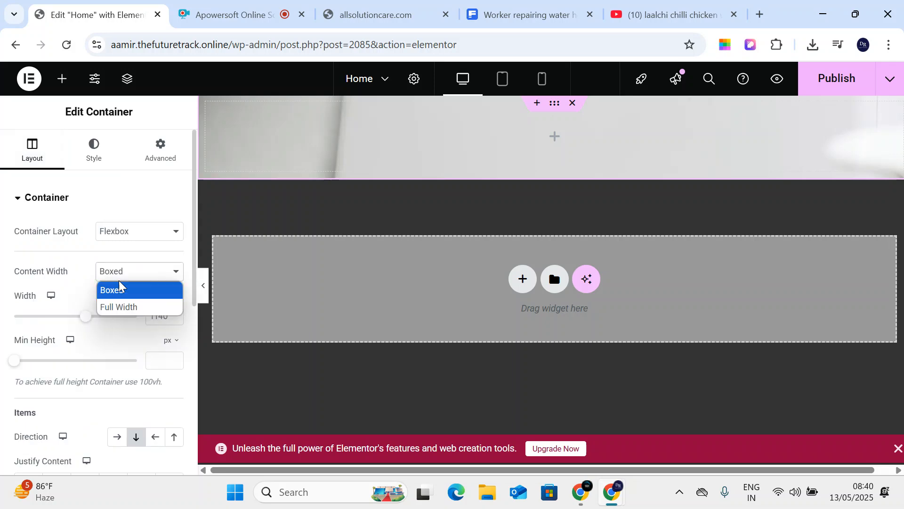
click(126, 307)
drag(18, 363, 36, 375)
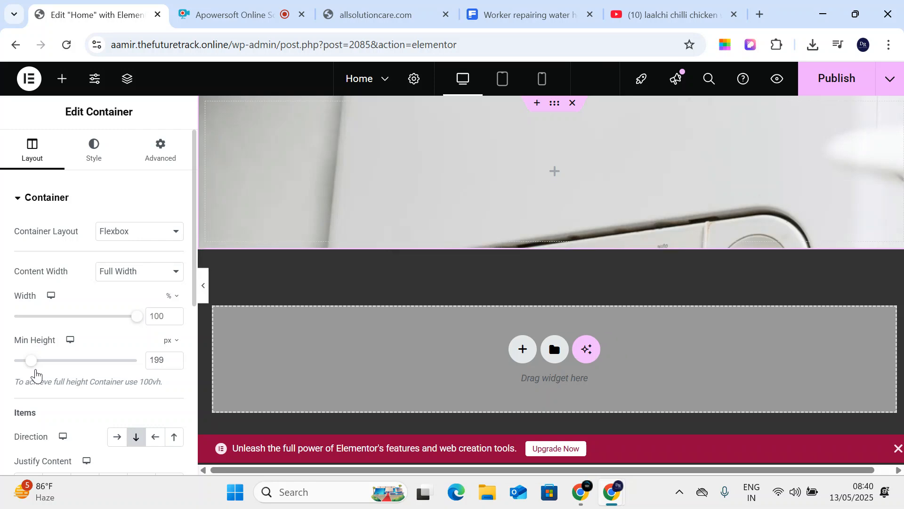
scroll(91, 406, down, 7)
scroll(70, 375, up, 7)
scroll(84, 282, down, 3)
scroll(89, 211, up, 3)
- Position the container's background image at Center Right
click(92, 158)
scroll(95, 271, down, 4)
click(104, 283)
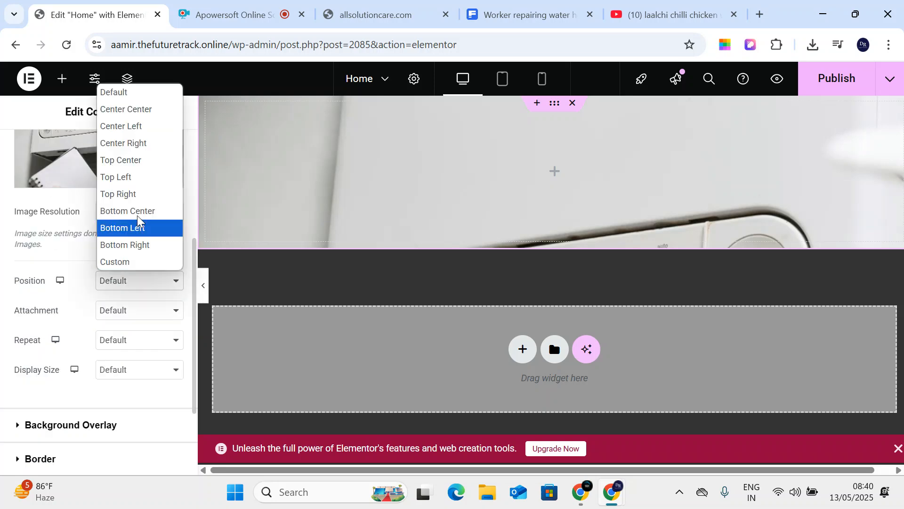
click(143, 141)
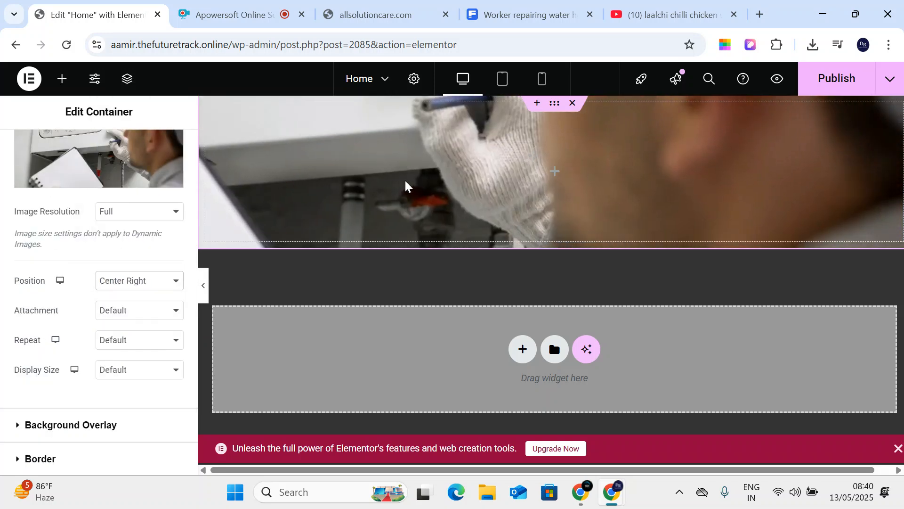
click(60, 79)
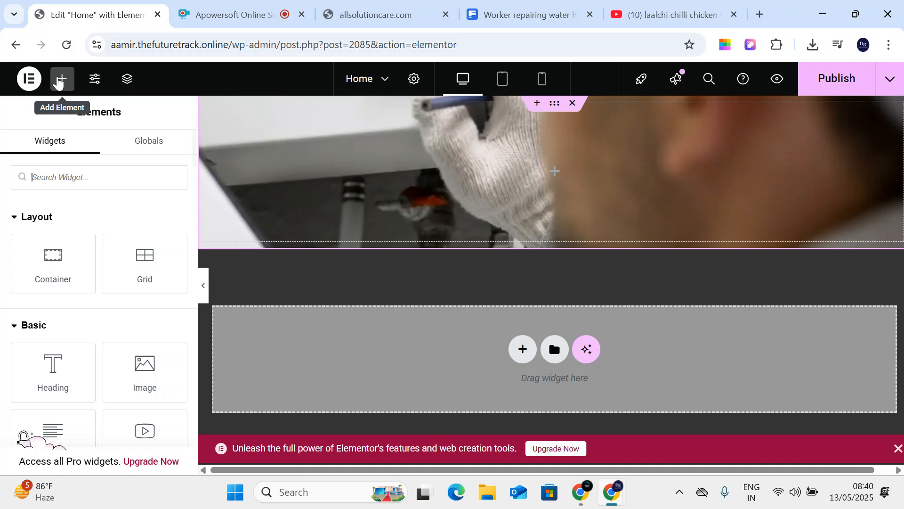
scroll(91, 264, down, 5)
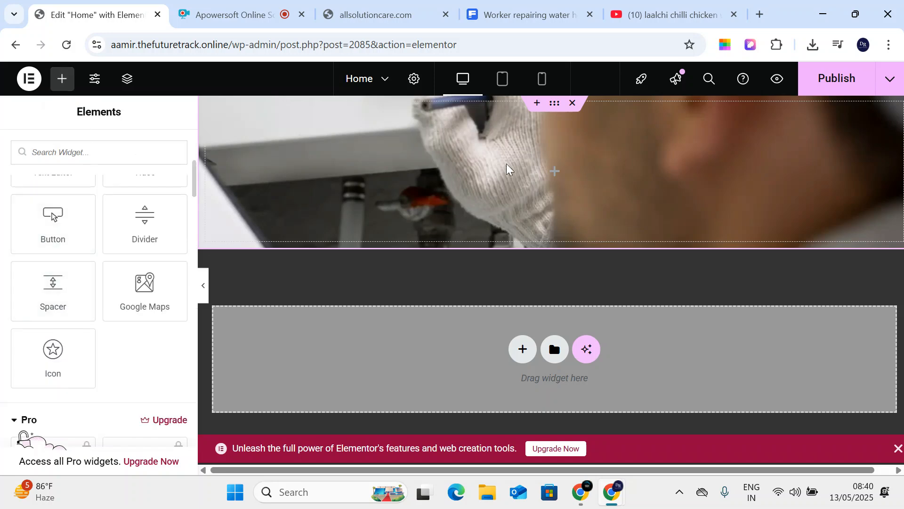
- Add a classic dark red #522424 background overlay at 0.5 opacity to the top container
click(555, 104)
scroll(105, 309, down, 1)
click(95, 306)
click(155, 294)
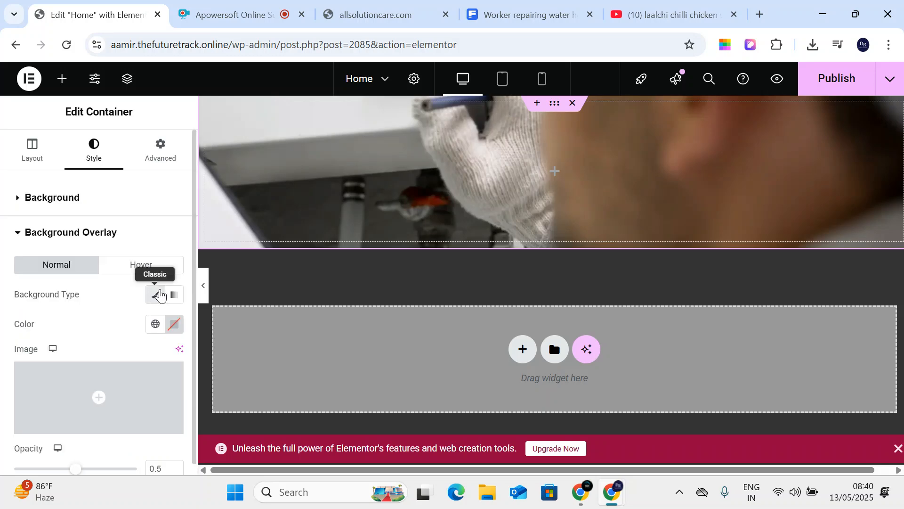
click(176, 324)
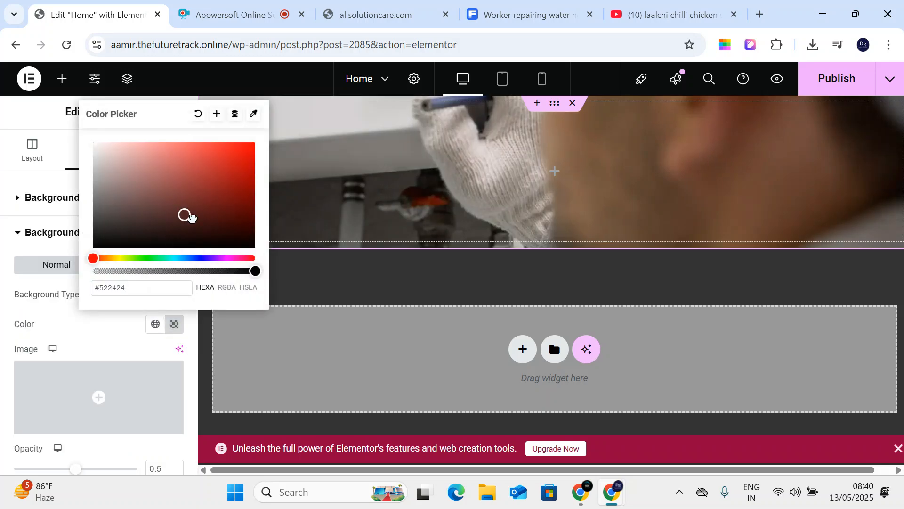
click(218, 226)
drag(218, 226, 214, 224)
click(47, 199)
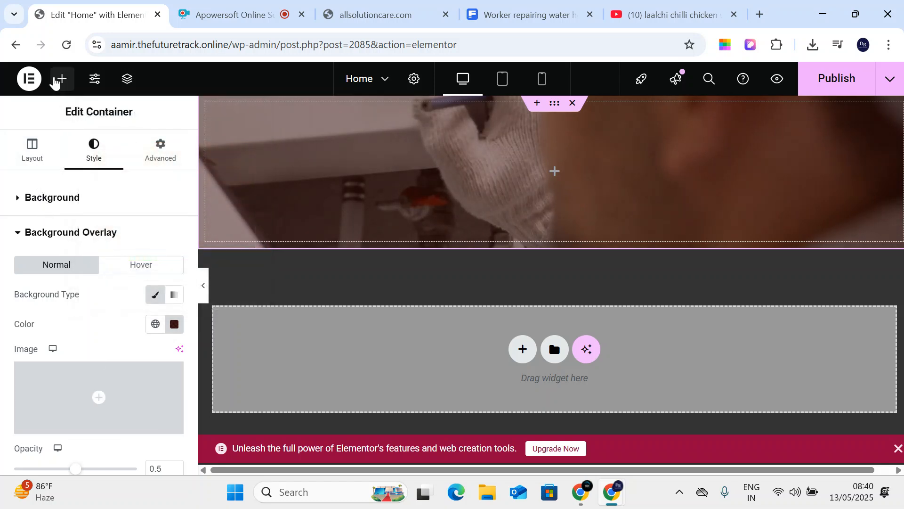
click(61, 79)
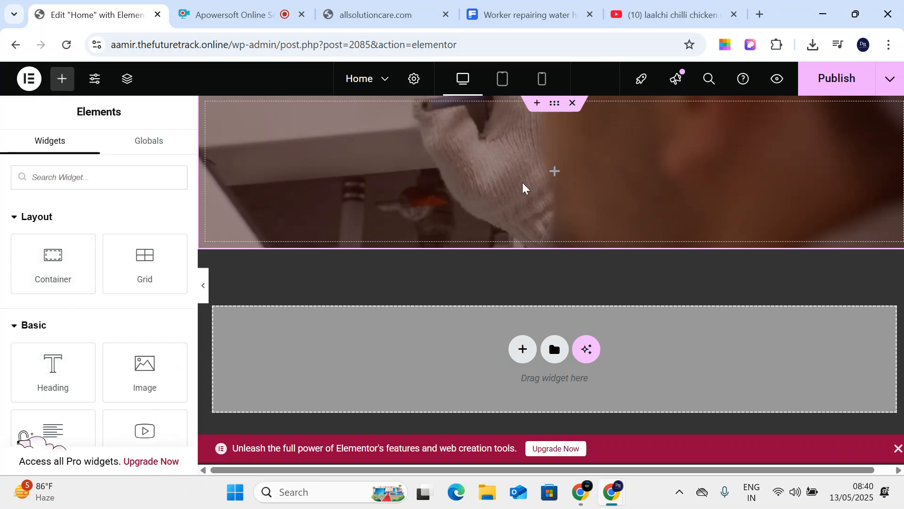
- Add a Heading widget to the hero and paste in "Your City's Trusted AC Service Experts"
drag(70, 365, 535, 204)
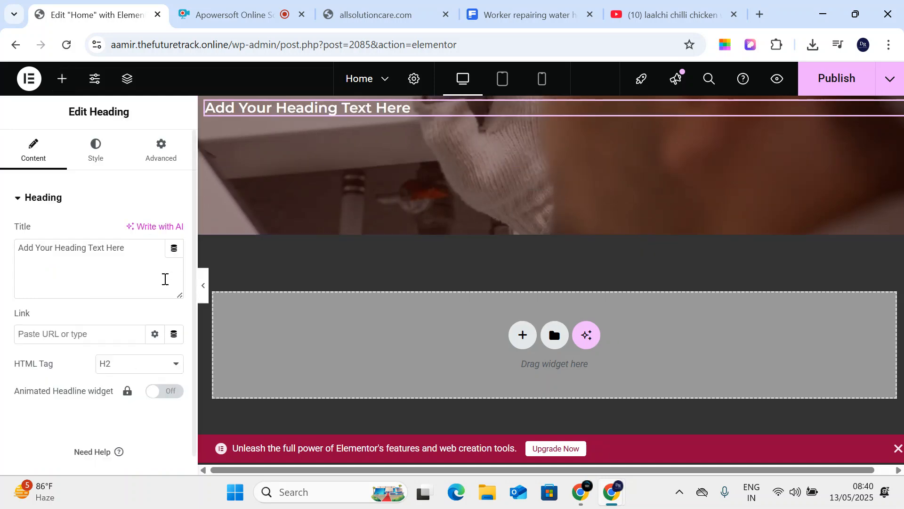
drag(135, 255, 1, 234)
text(Your City's Trusted AC Service Experts)
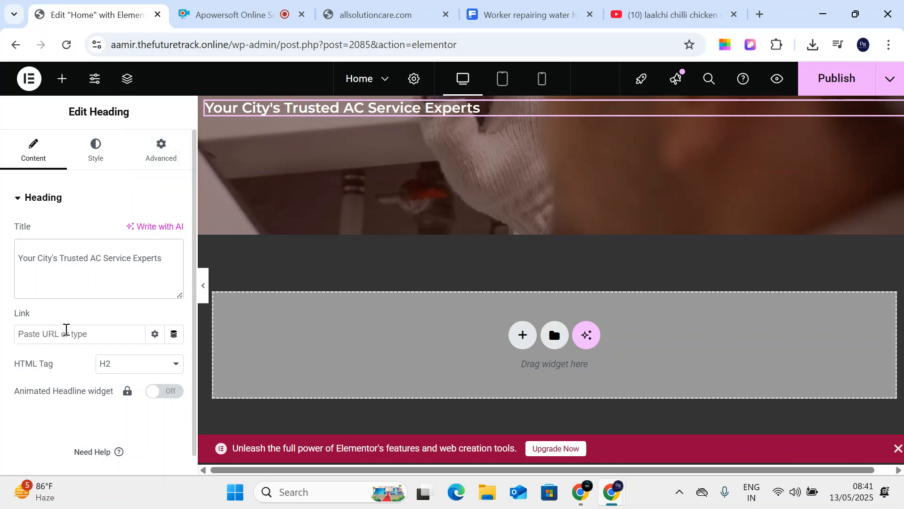
- Centre-align the heading after briefly trying right and left alignment
click(93, 150)
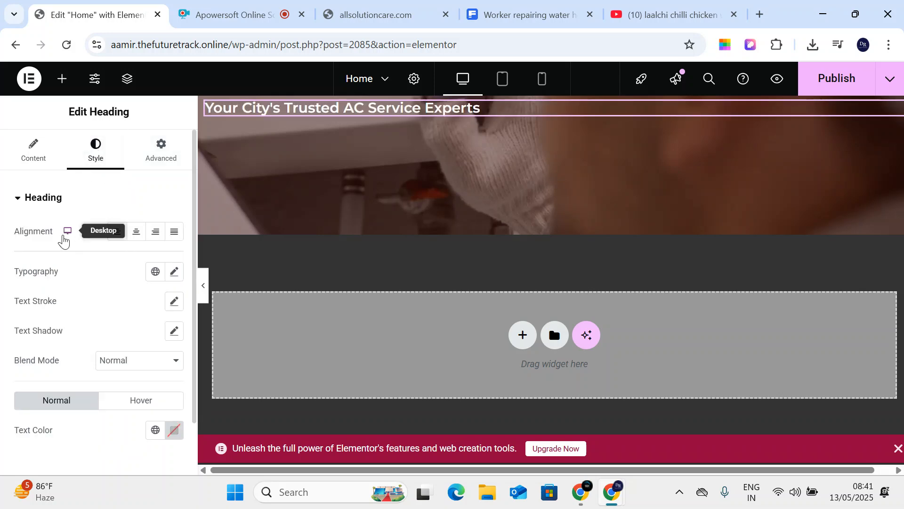
drag(13, 232, 73, 240)
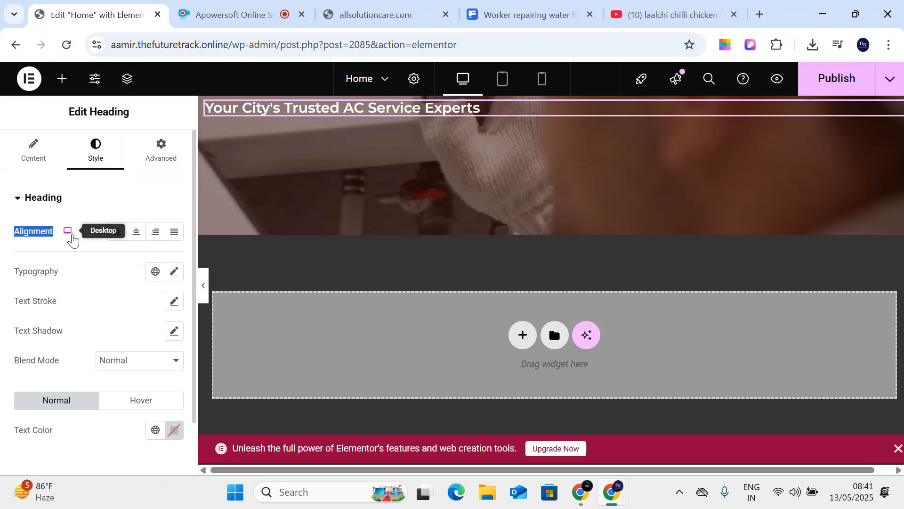
click(143, 238)
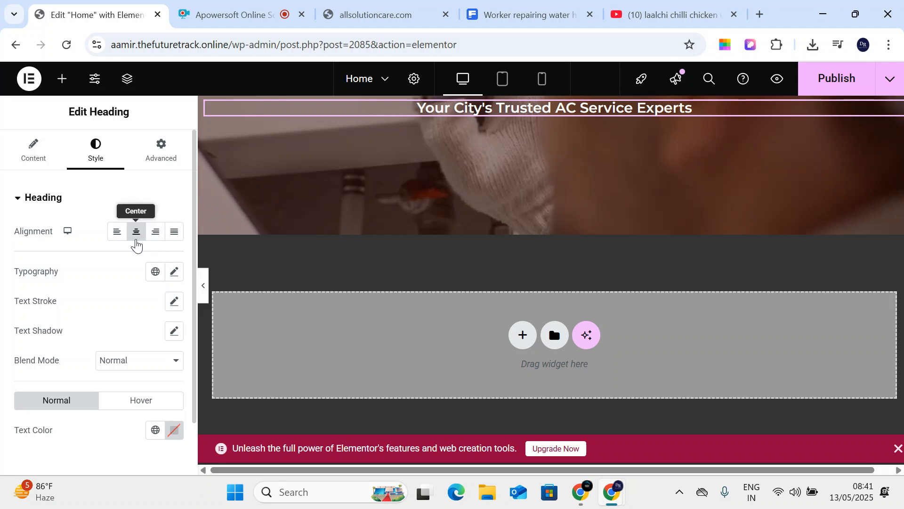
click(155, 233)
click(141, 237)
click(118, 235)
click(134, 237)
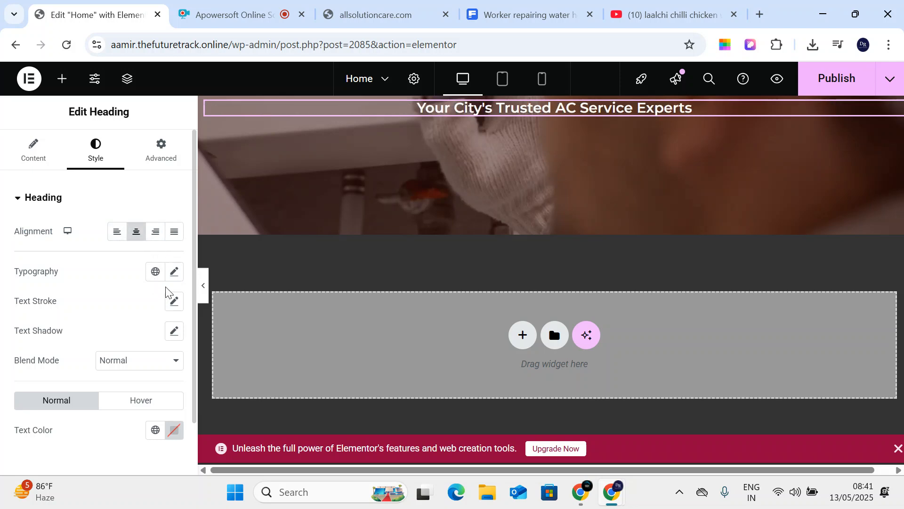
click(173, 272)
- Try Times New Roman and ADLaM Display for the heading font, settling on Arial
drag(25, 383, 29, 388)
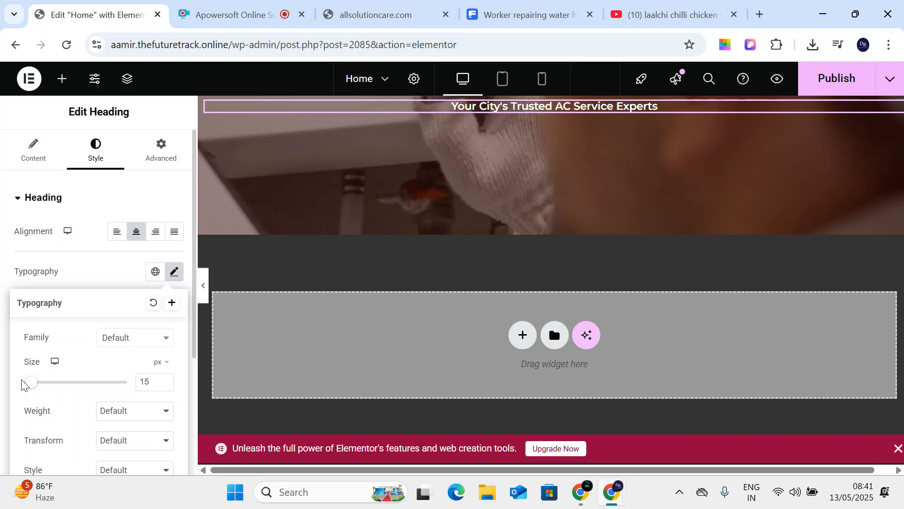
click(115, 339)
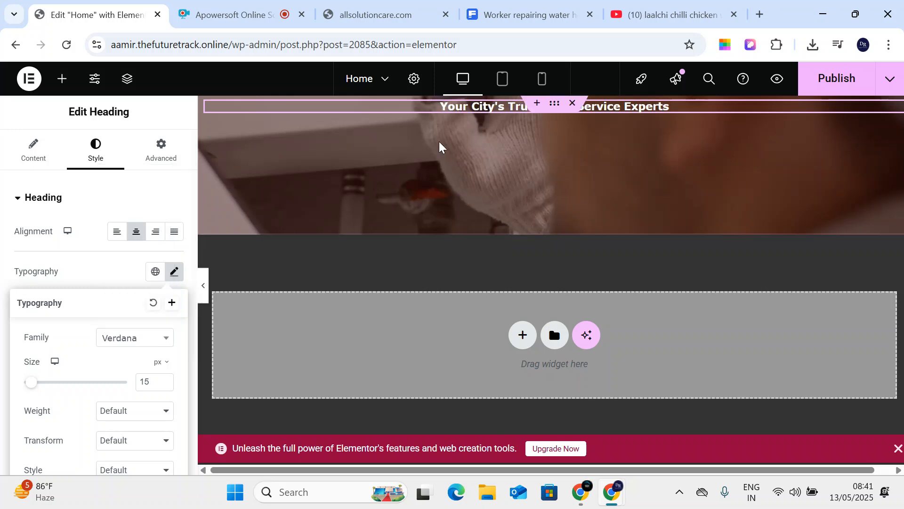
click(140, 348)
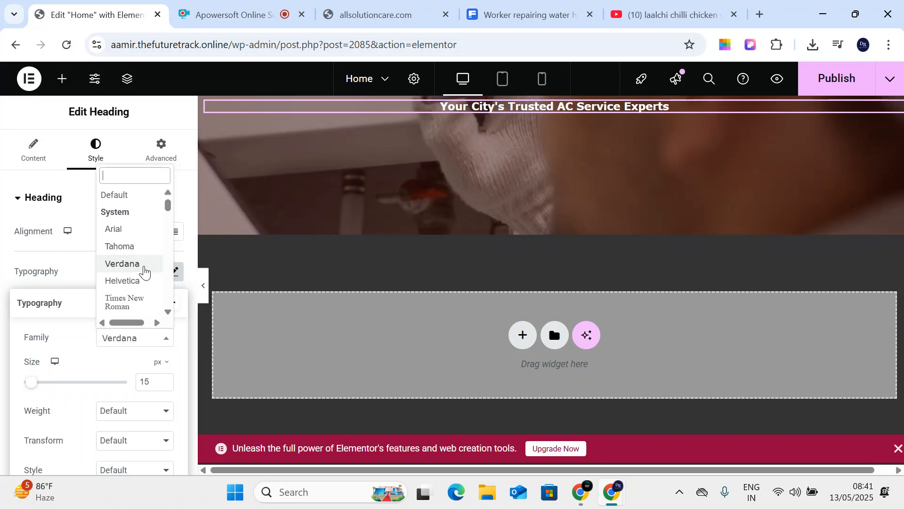
scroll(143, 269, down, 2)
click(135, 238)
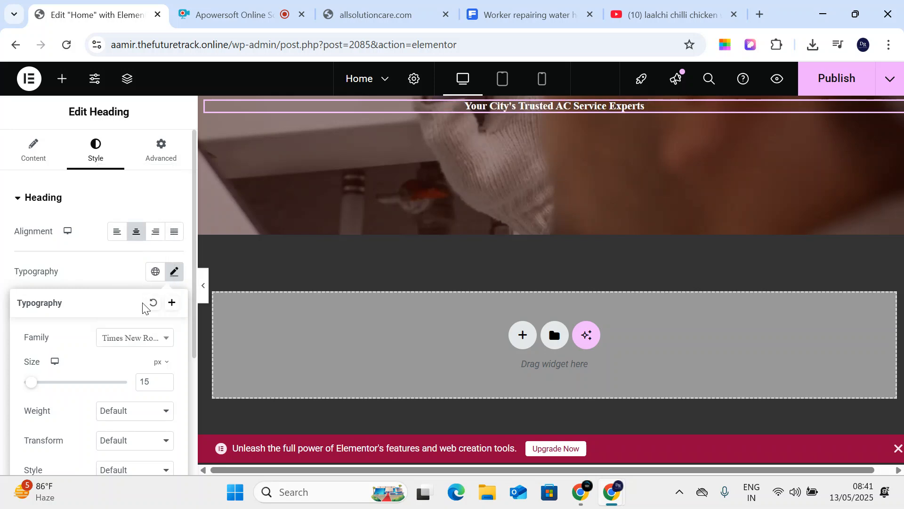
click(141, 338)
scroll(142, 282, down, 3)
click(139, 257)
click(123, 338)
scroll(135, 231, up, 5)
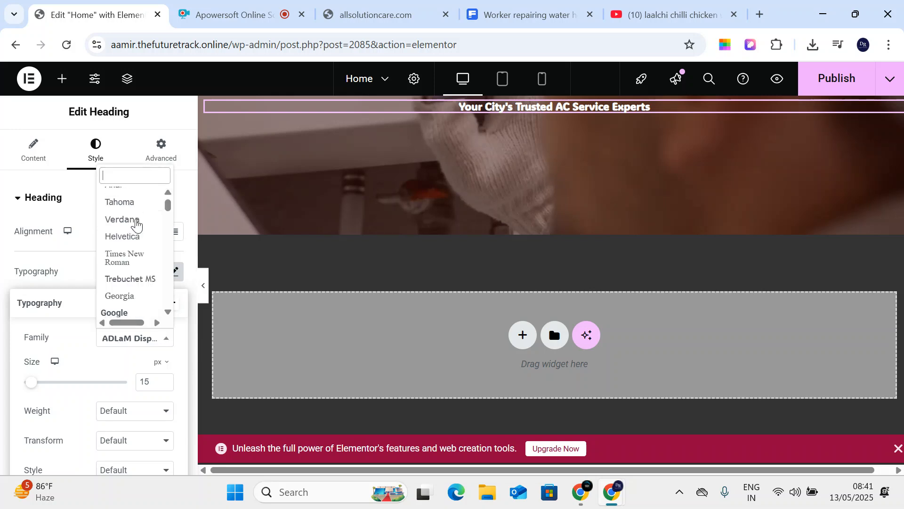
click(135, 211)
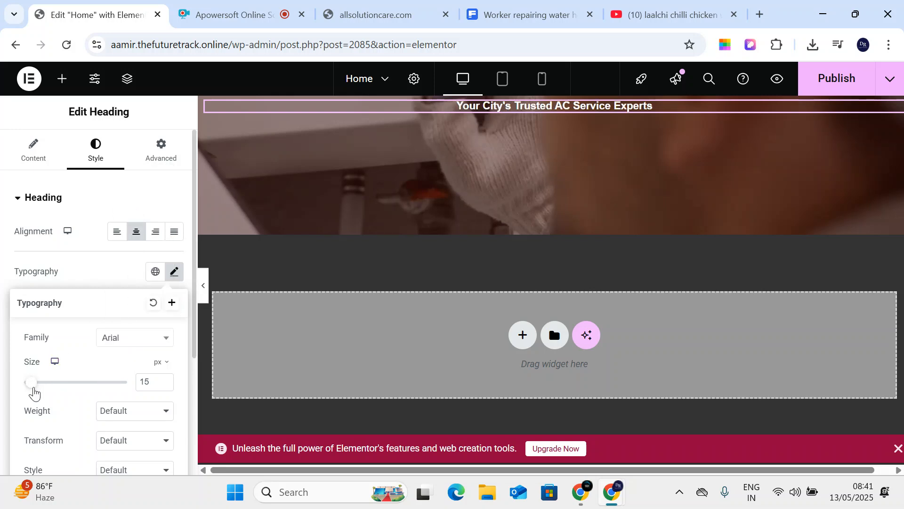
- Set the heading size to 27 px and weight to 500 (Medium) after trying 100 and 200
drag(31, 385, 39, 391)
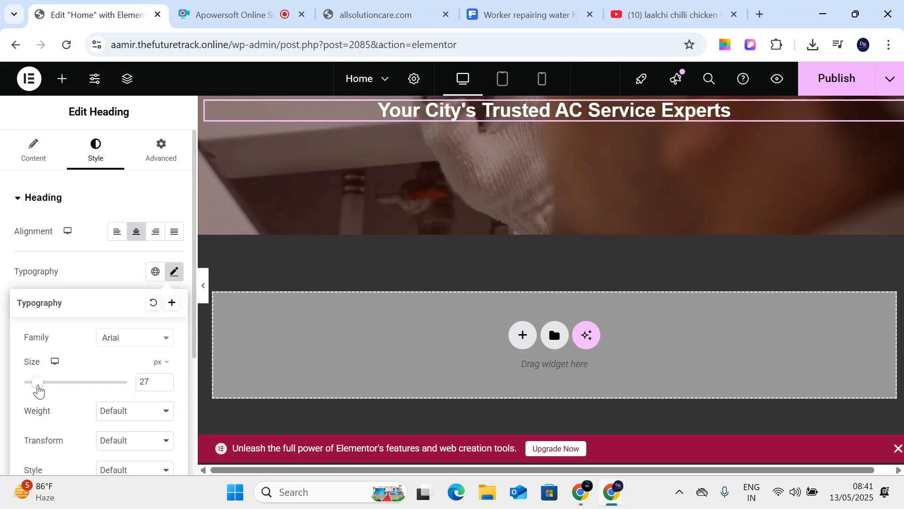
scroll(103, 370, down, 3)
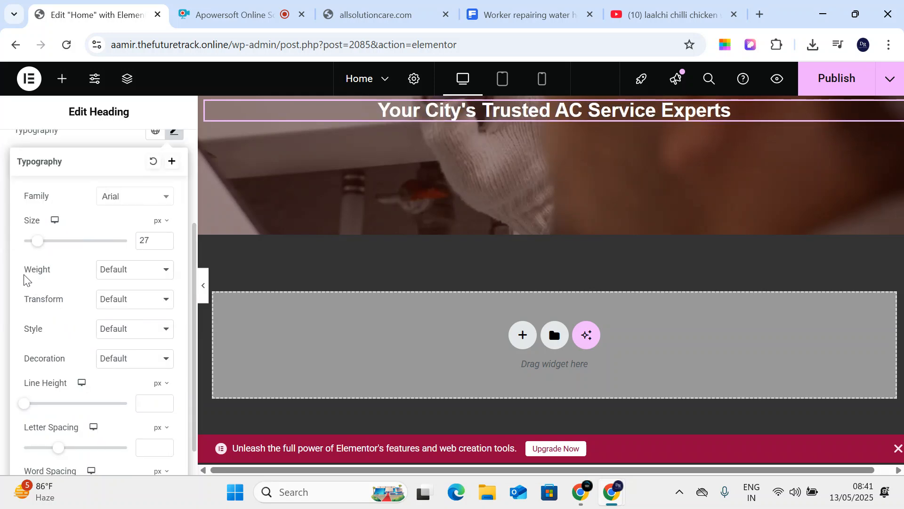
click(106, 277)
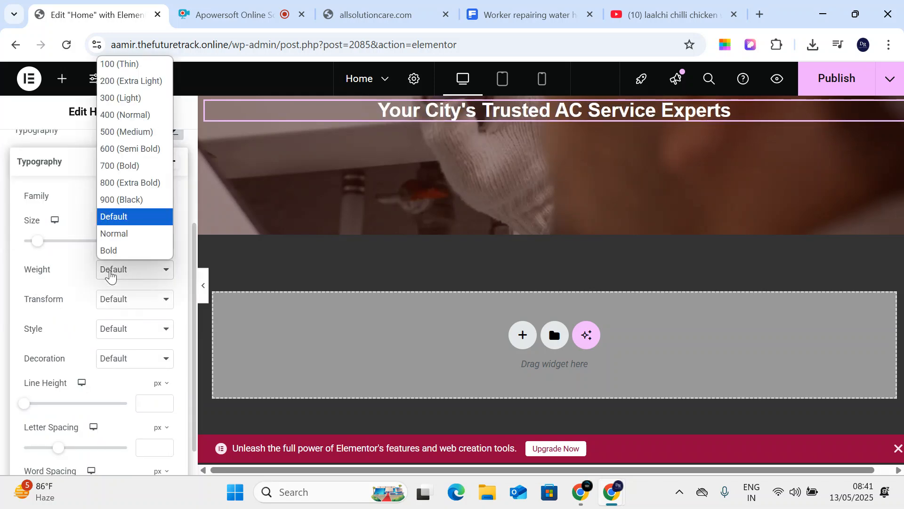
click(144, 65)
click(120, 278)
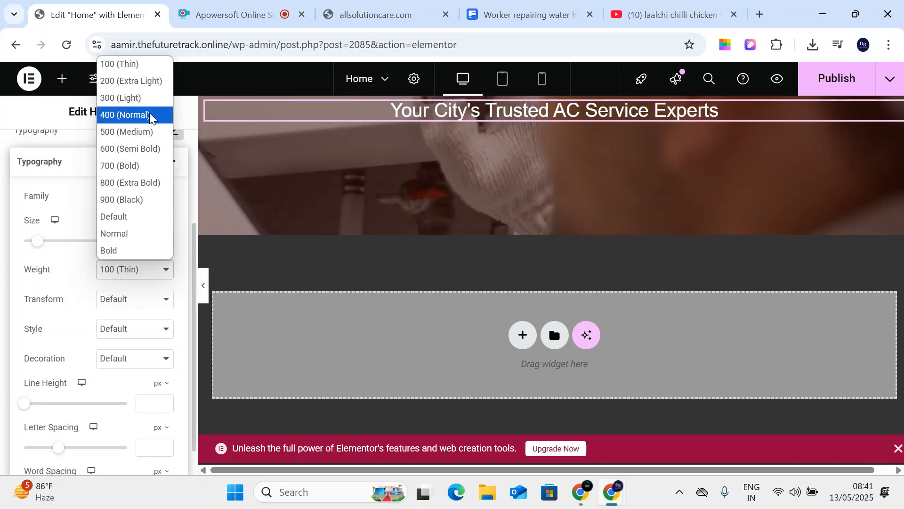
click(163, 83)
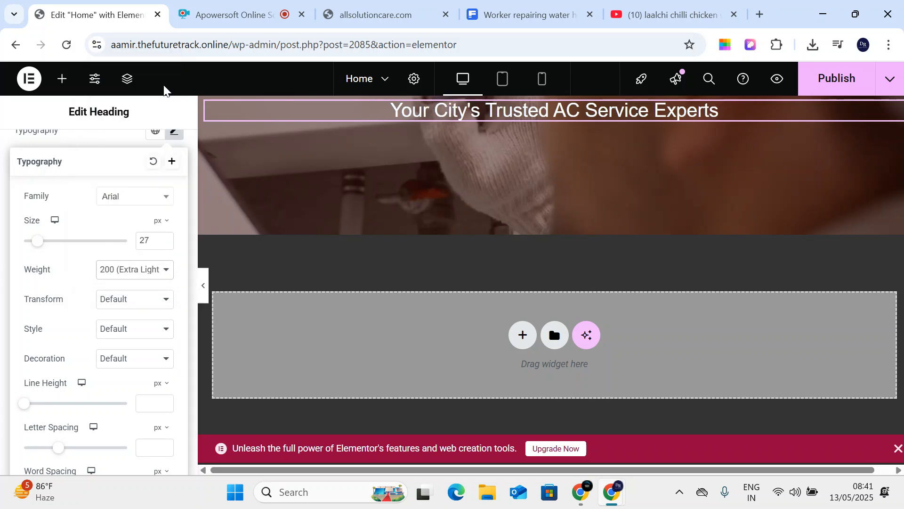
click(117, 277)
click(136, 132)
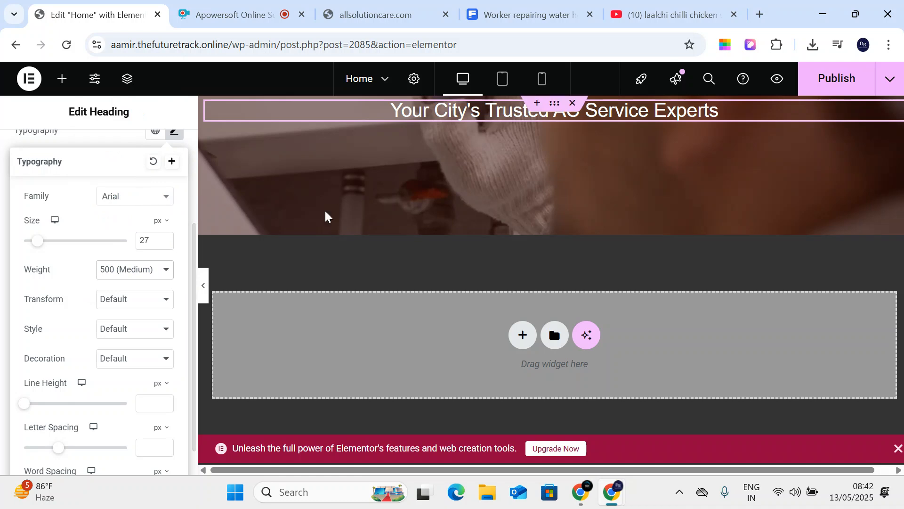
- Try Tahoma and uppercase, lowercase and capitalize transforms, leaving the transform at Normal
scroll(120, 261, up, 3)
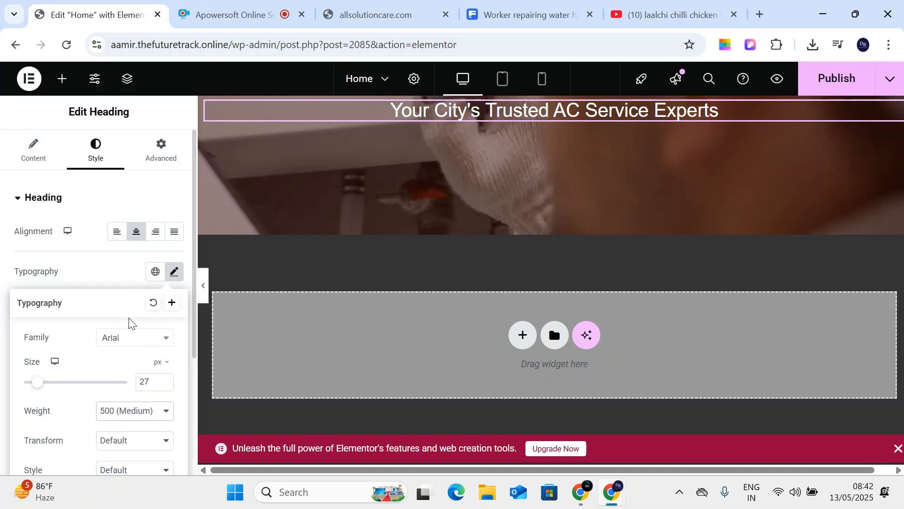
click(129, 337)
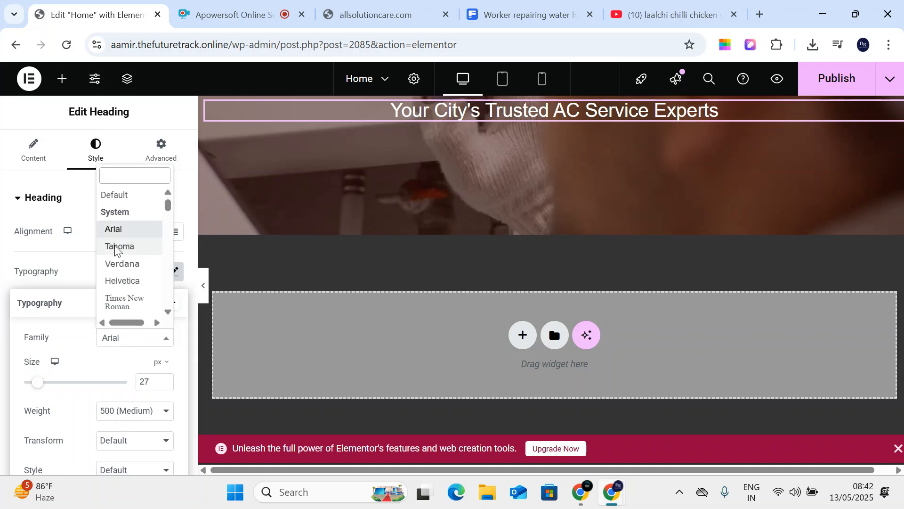
click(125, 243)
scroll(113, 283, down, 3)
click(115, 302)
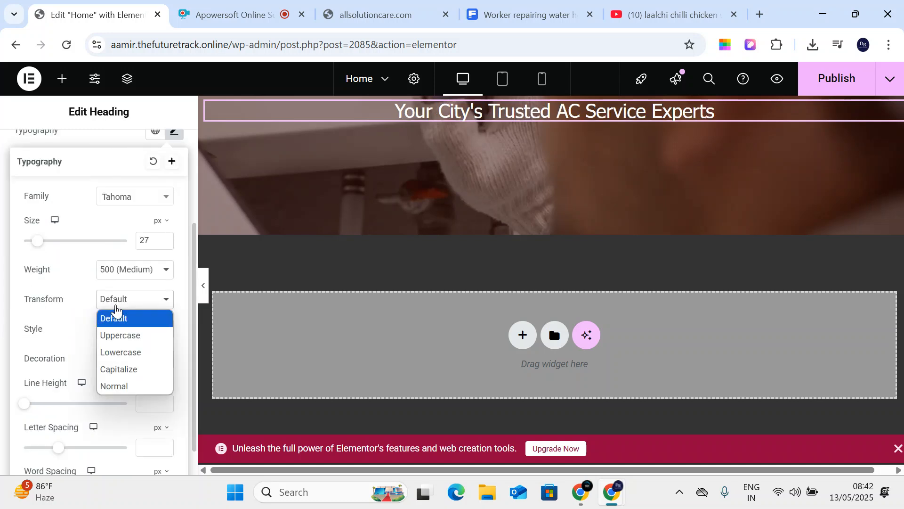
click(125, 335)
click(121, 303)
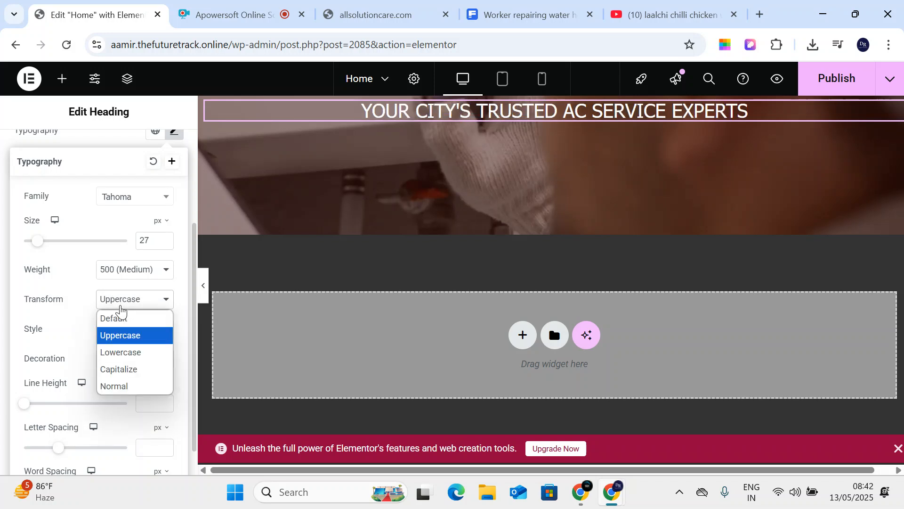
click(144, 354)
click(132, 302)
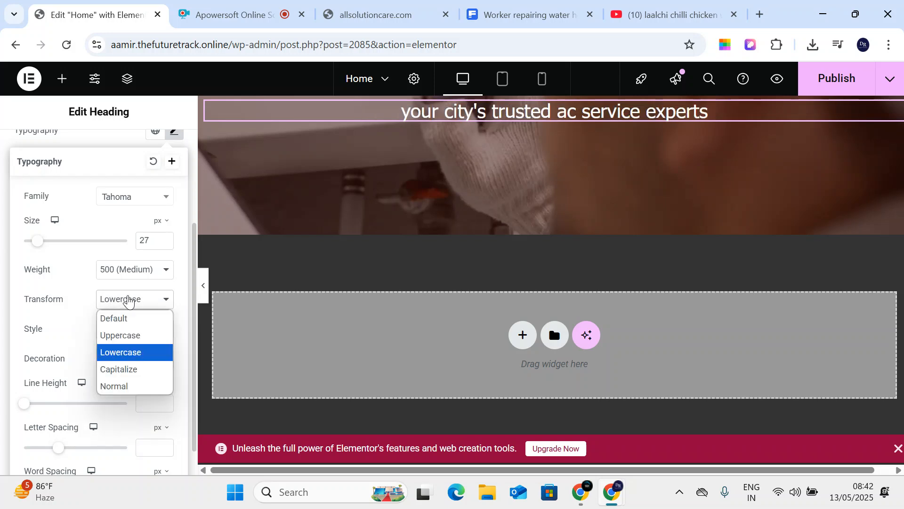
click(137, 368)
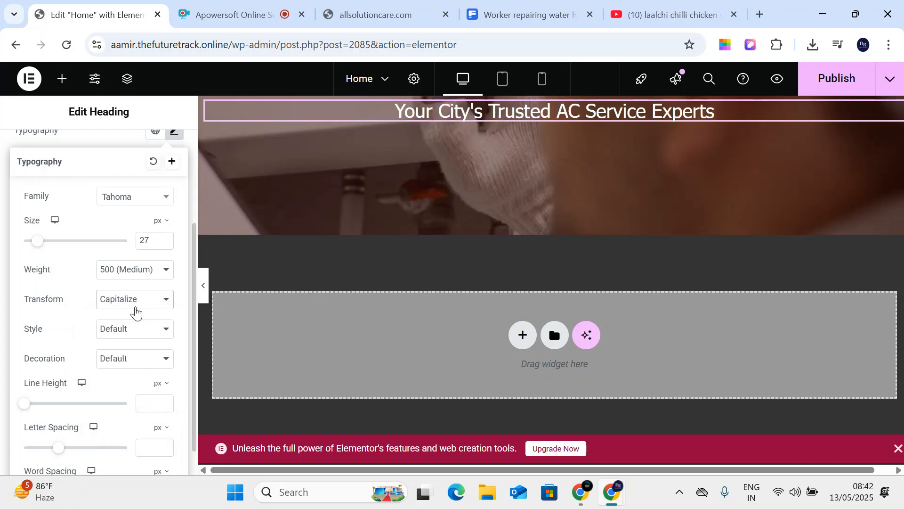
click(136, 310)
click(140, 387)
- Try italic font style before returning it to Default, and restore the Arial font
click(132, 337)
click(141, 366)
click(131, 335)
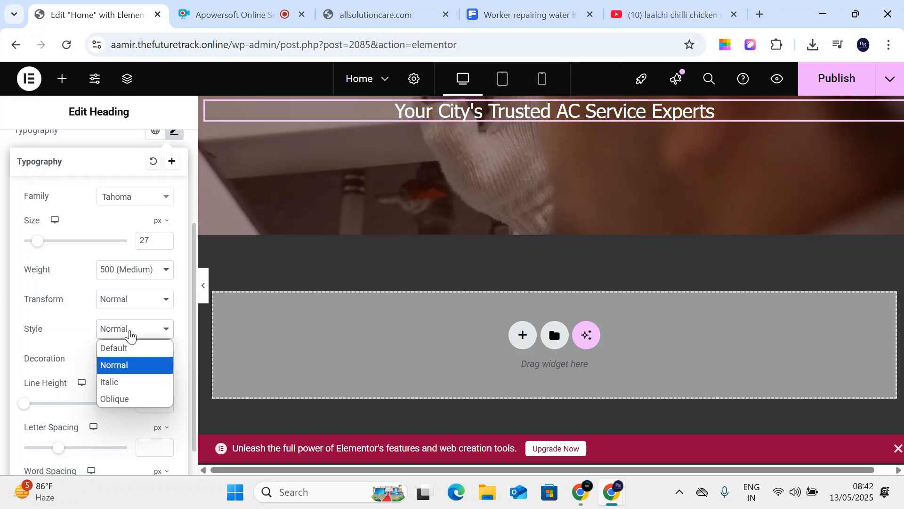
click(144, 384)
click(144, 336)
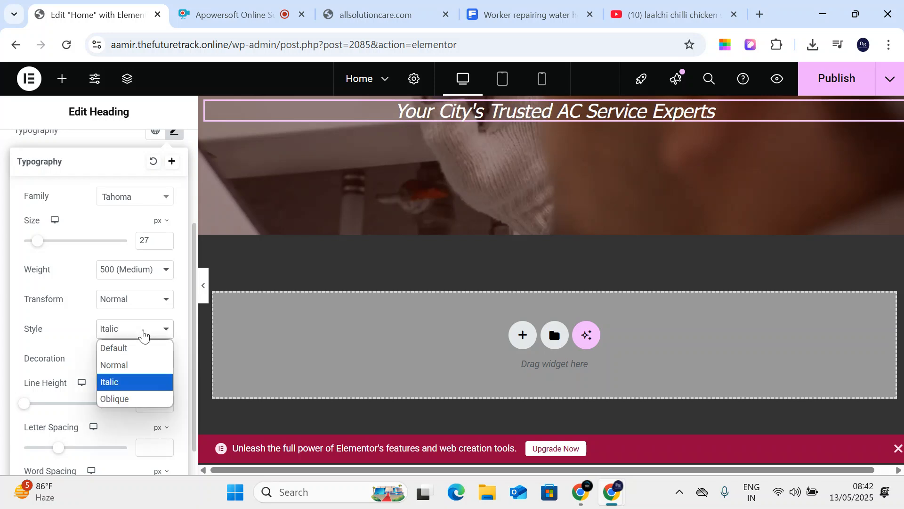
click(145, 353)
click(144, 275)
scroll(145, 264, up, 3)
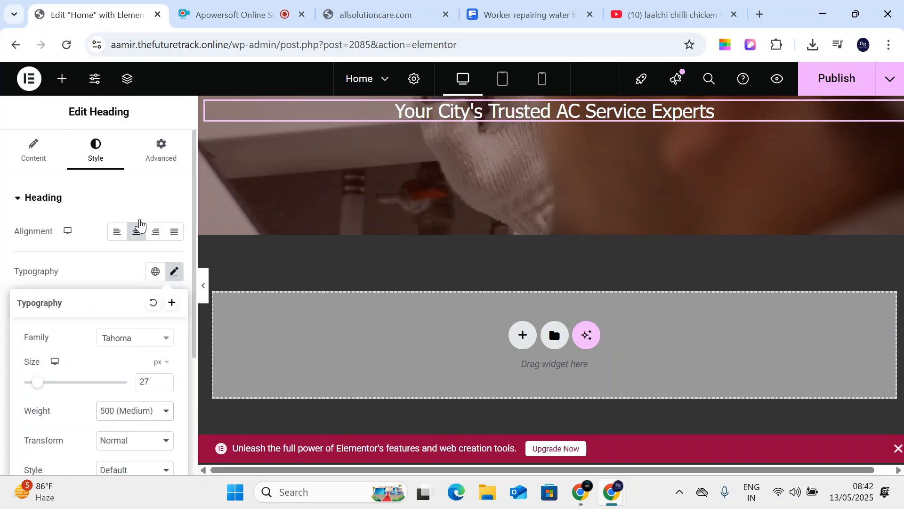
click(134, 337)
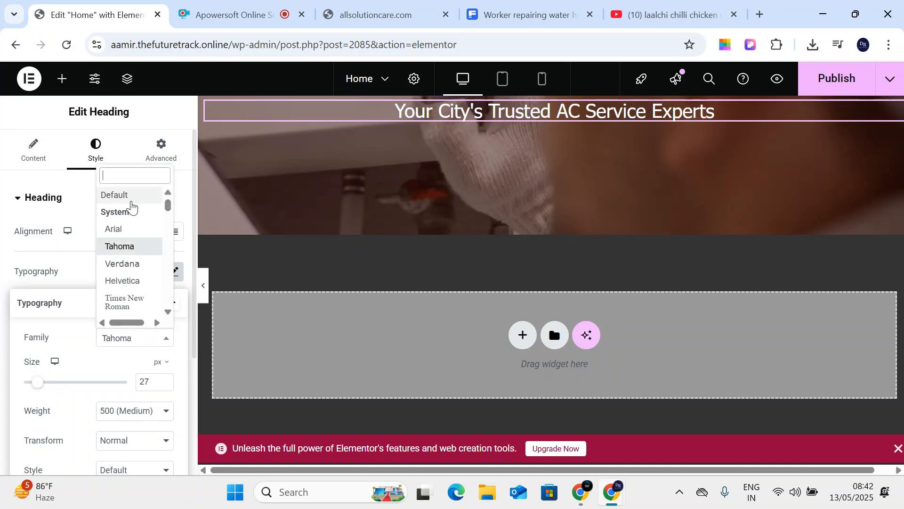
click(115, 229)
scroll(131, 268, down, 4)
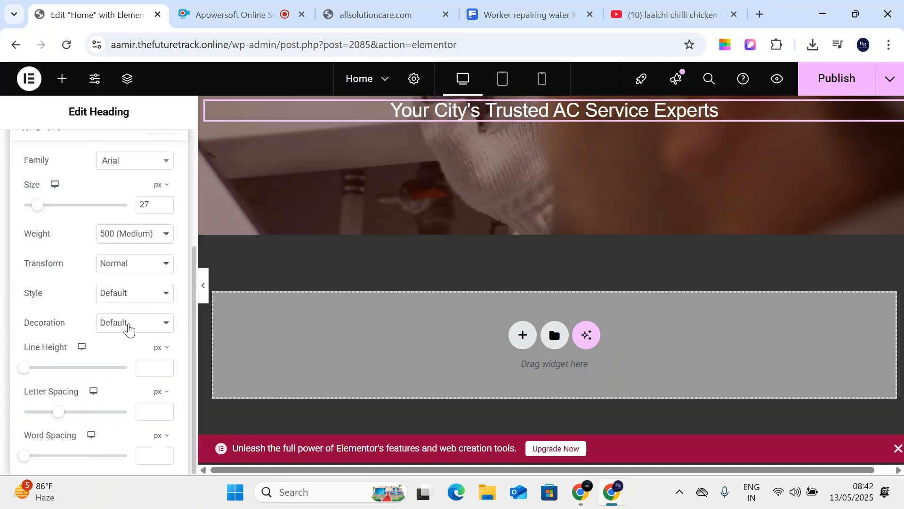
- Give the heading 36 px line height and -1 px letter spacing, keeping word spacing at 0
drag(23, 373, 52, 417)
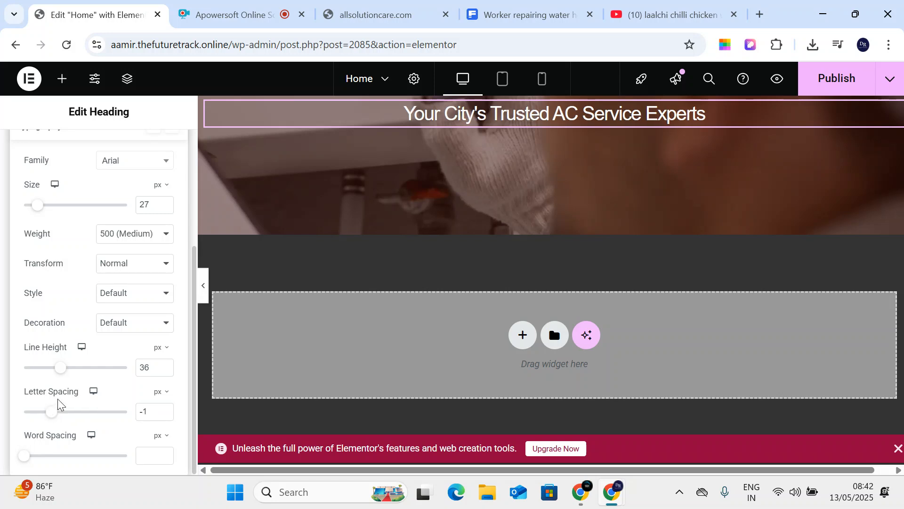
mouse_move(26, 462)
mouse_down()
mouse_move(34, 462)
mouse_move(25, 465)
mouse_up()
scroll(117, 374, up, 4)
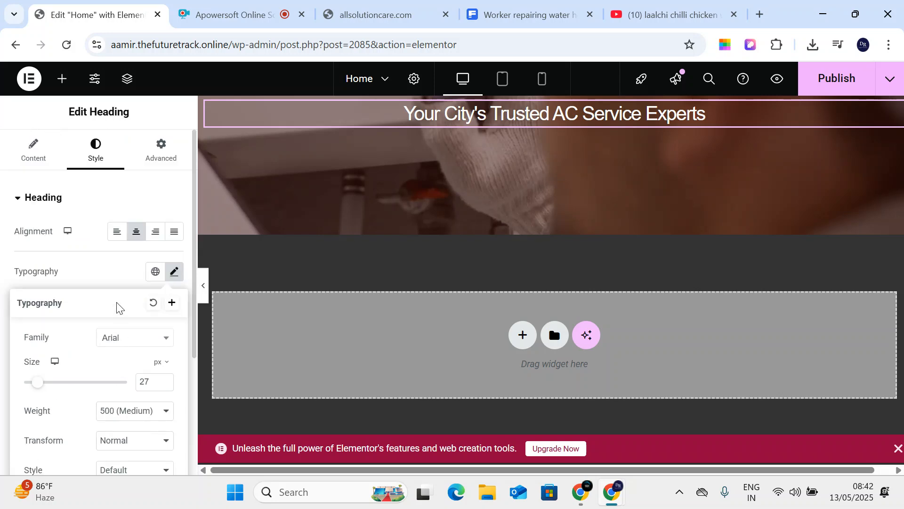
click(101, 242)
scroll(139, 324, down, 2)
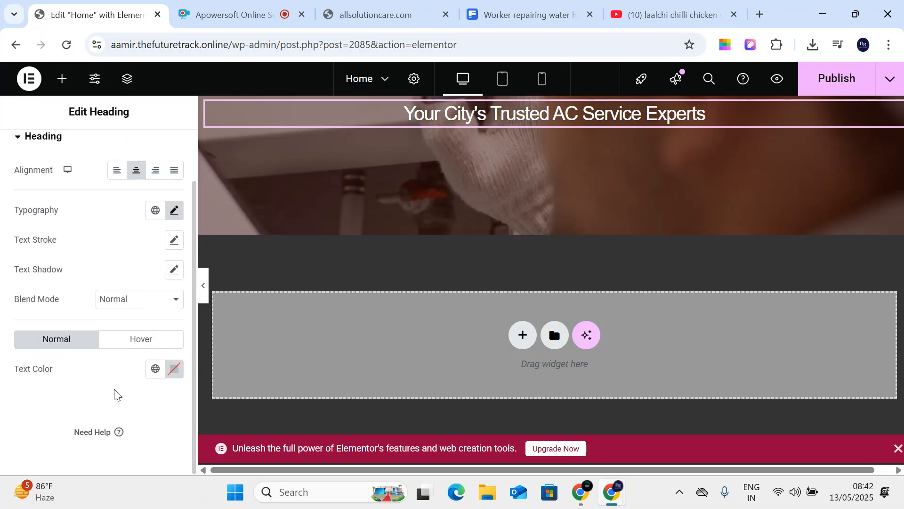
- Set the heading text colour to white #FFFFFF, then view its Advanced settings
click(174, 368)
click(214, 220)
mouse_move(214, 220)
mouse_down()
mouse_move(76, 212)
mouse_move(19, 152)
mouse_up()
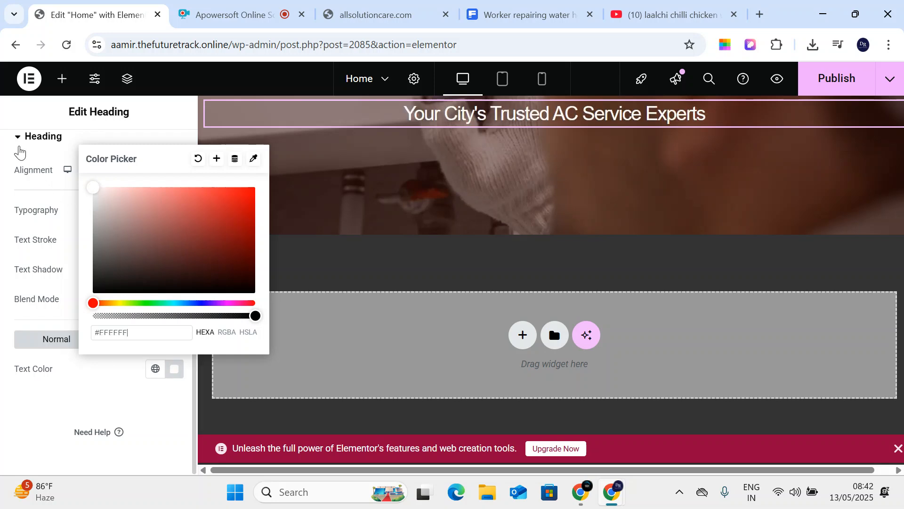
click(6, 186)
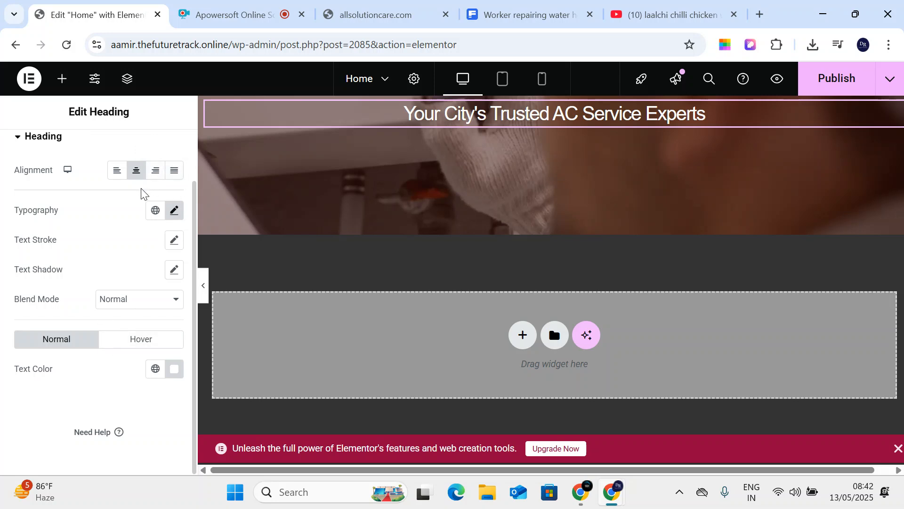
scroll(141, 194, up, 2)
click(170, 142)
- Preview Fade In Left, Zoom In Down and Bounce In as the heading's entrance animation
scroll(163, 315, down, 5)
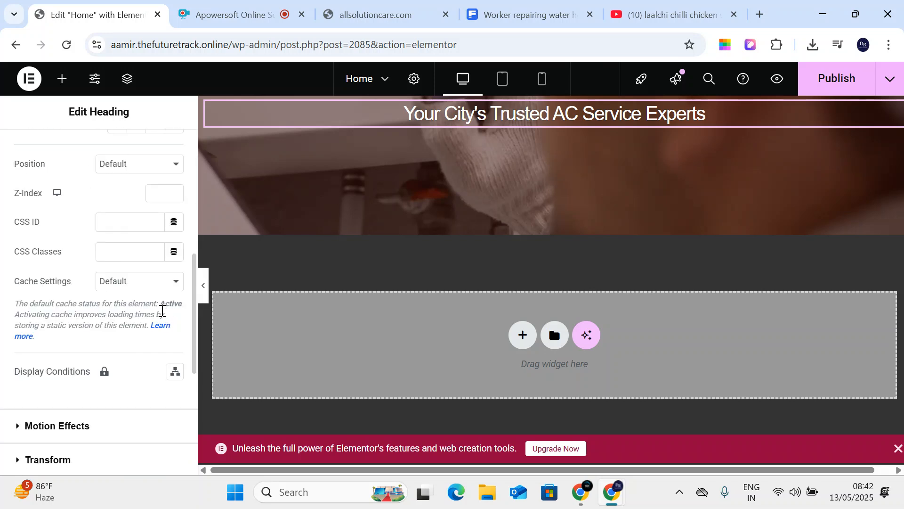
scroll(162, 311, down, 3)
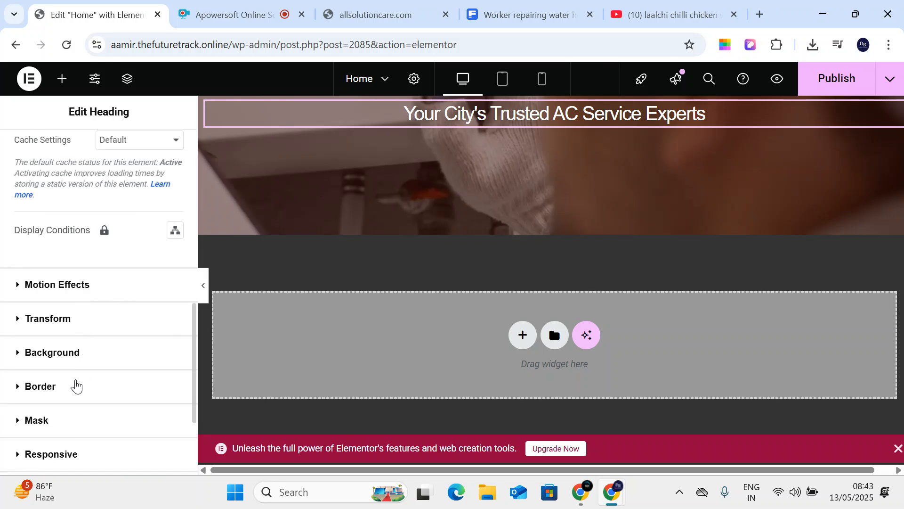
click(46, 286)
scroll(107, 304, down, 4)
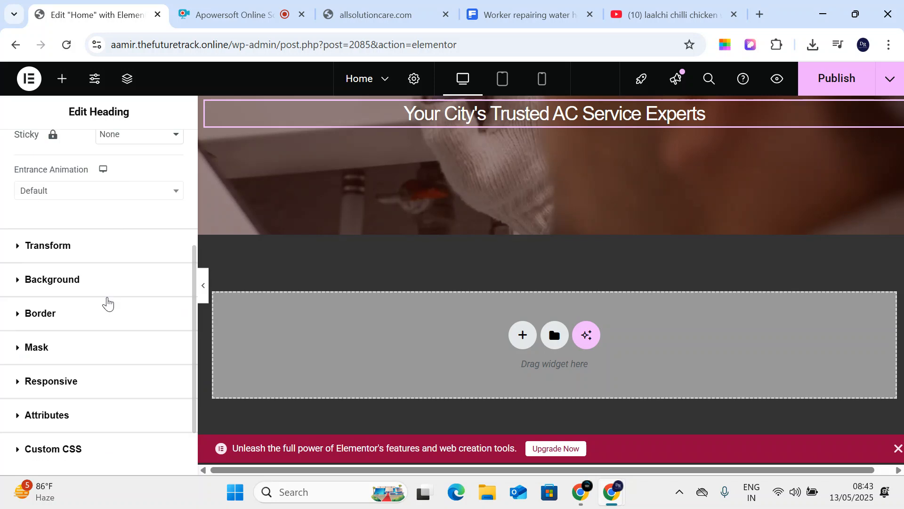
click(82, 196)
click(87, 298)
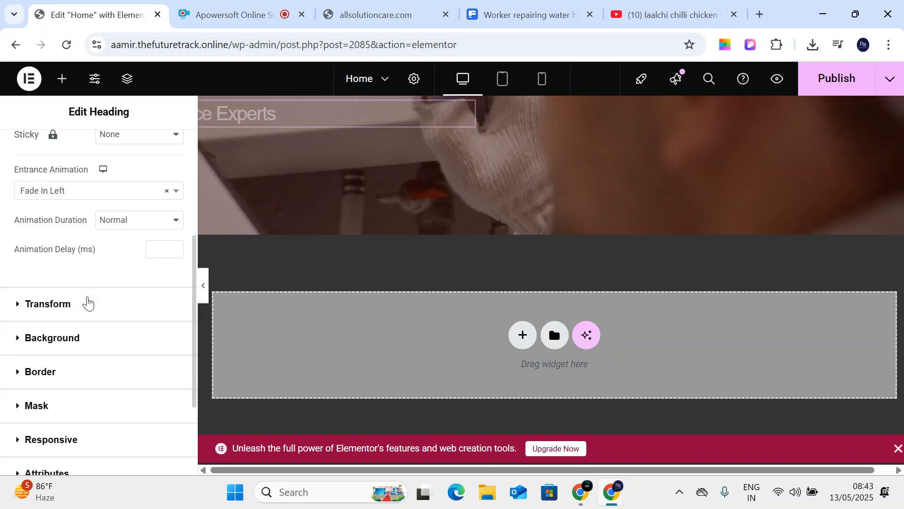
click(66, 194)
scroll(71, 337, down, 3)
click(66, 239)
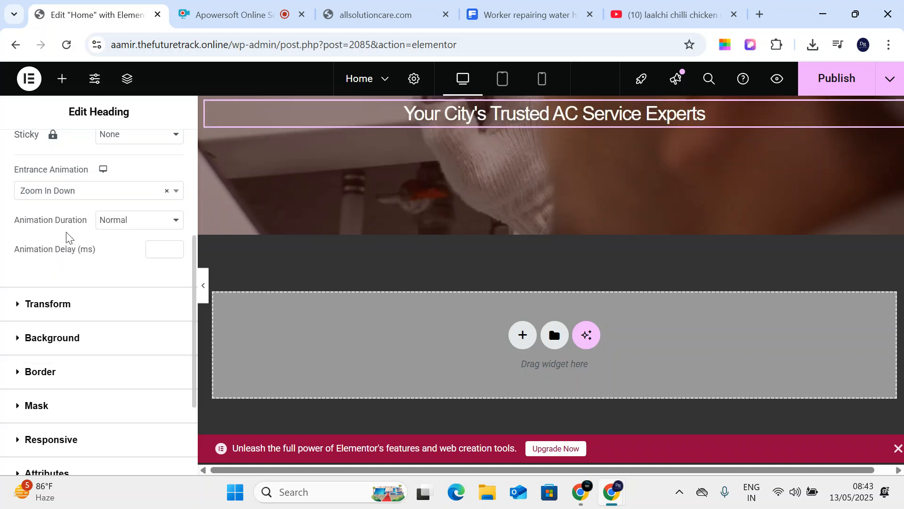
click(74, 197)
click(88, 333)
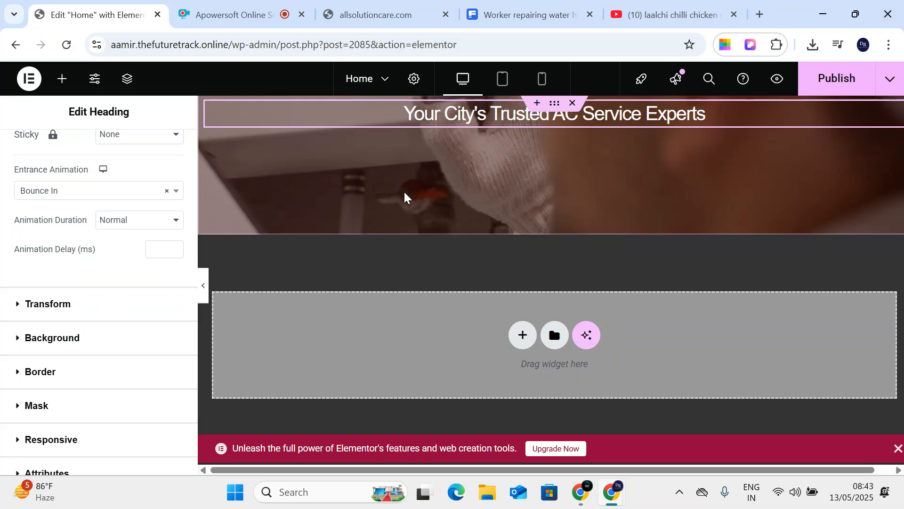
- Settle the heading's entrance animation on Bounce In Up after trying Bounce In Down
click(51, 197)
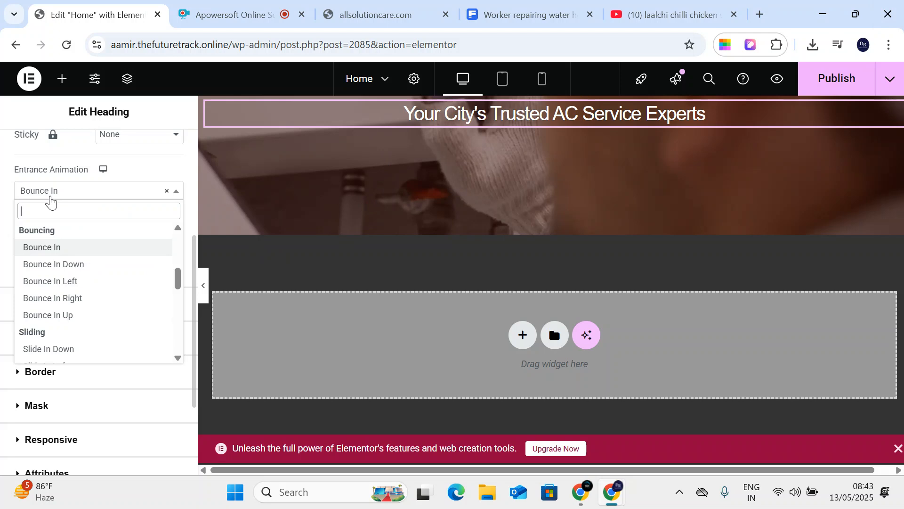
click(55, 265)
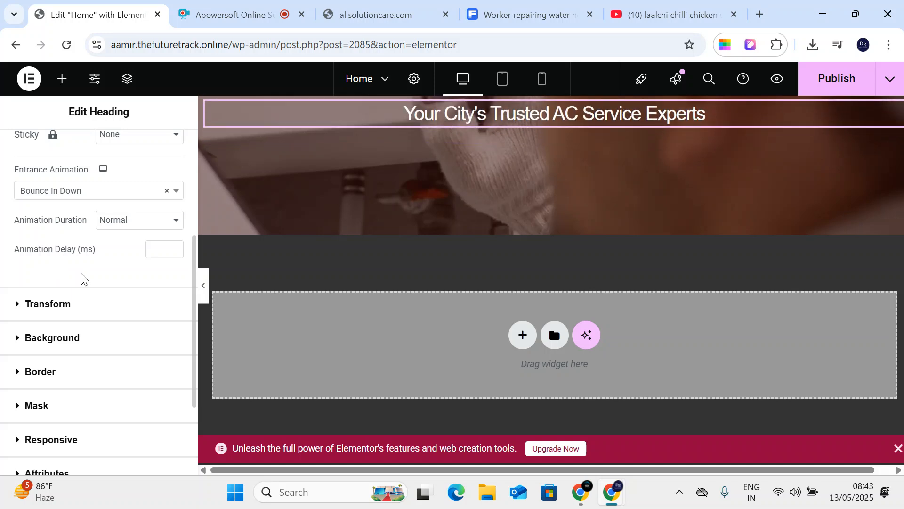
click(85, 197)
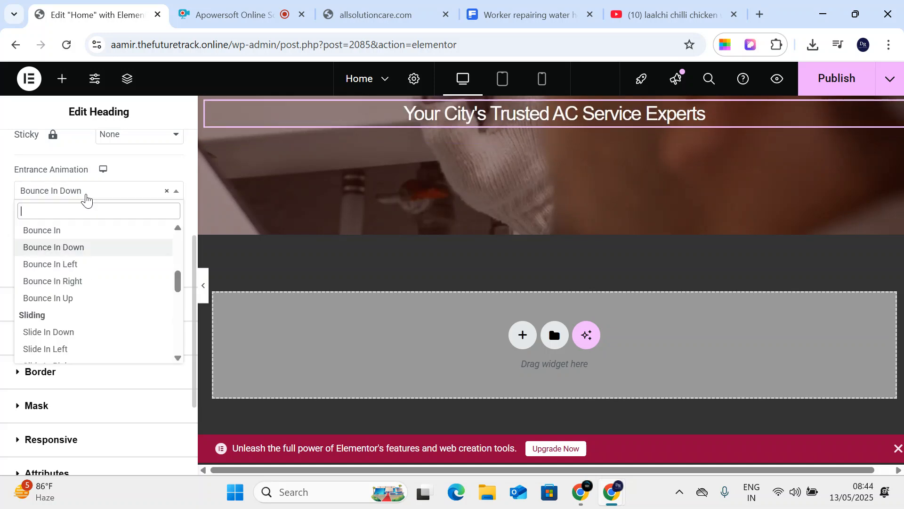
click(75, 299)
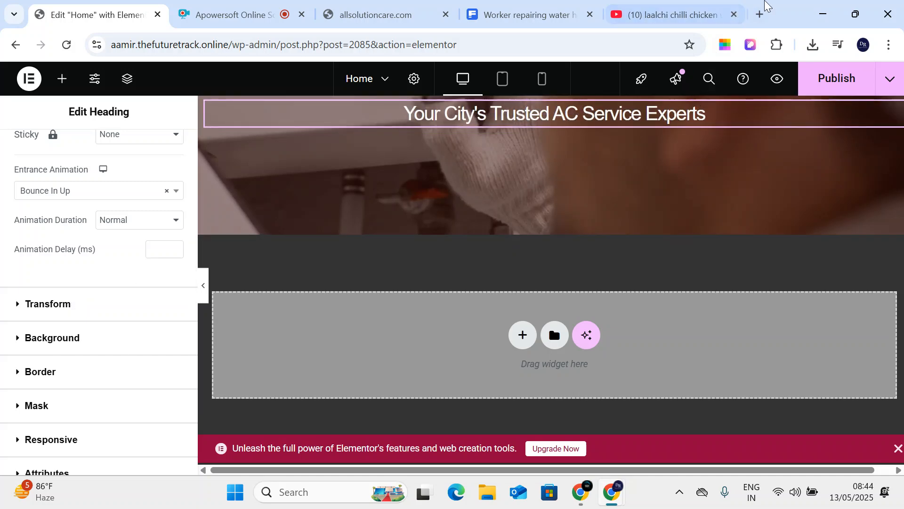
click(760, 14)
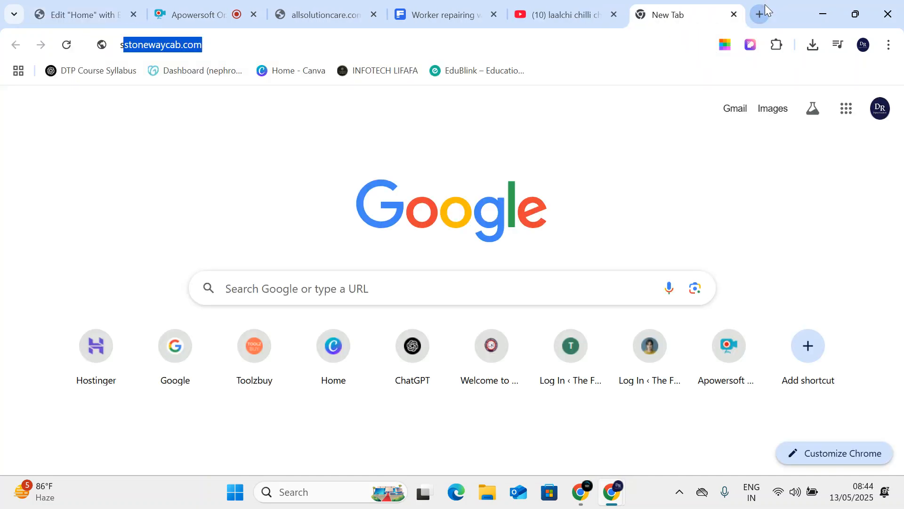
- Load suman.thefuturetrack.online and scroll down to the Corporate Office address
text(sum)
key(Return)
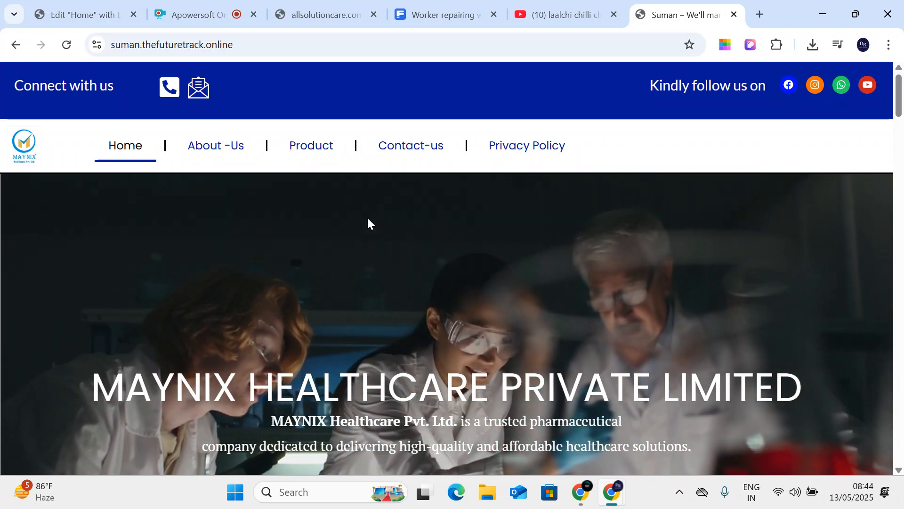
scroll(367, 221, down, 8)
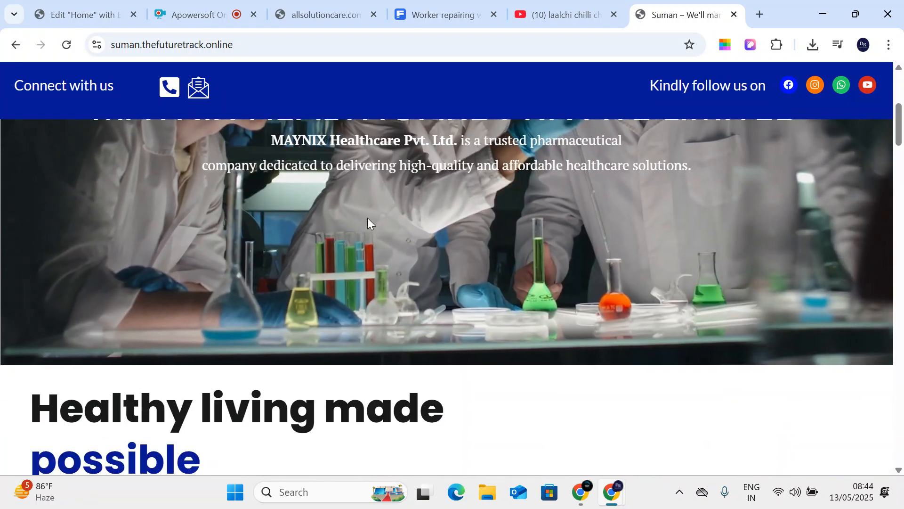
scroll(369, 222, down, 10)
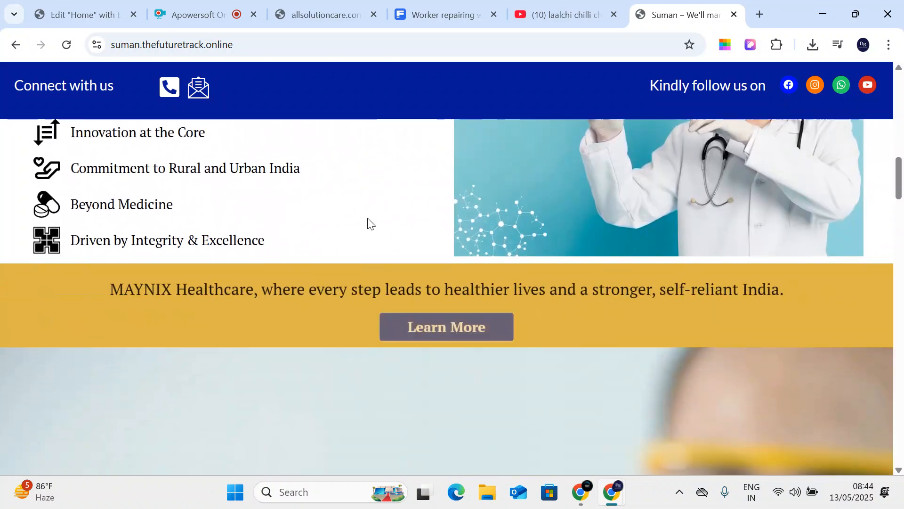
scroll(367, 218, down, 12)
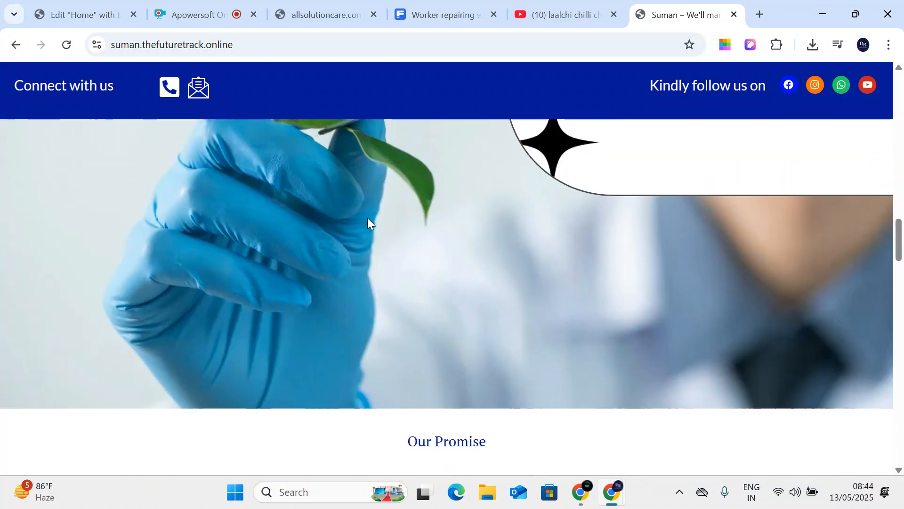
scroll(367, 218, down, 12)
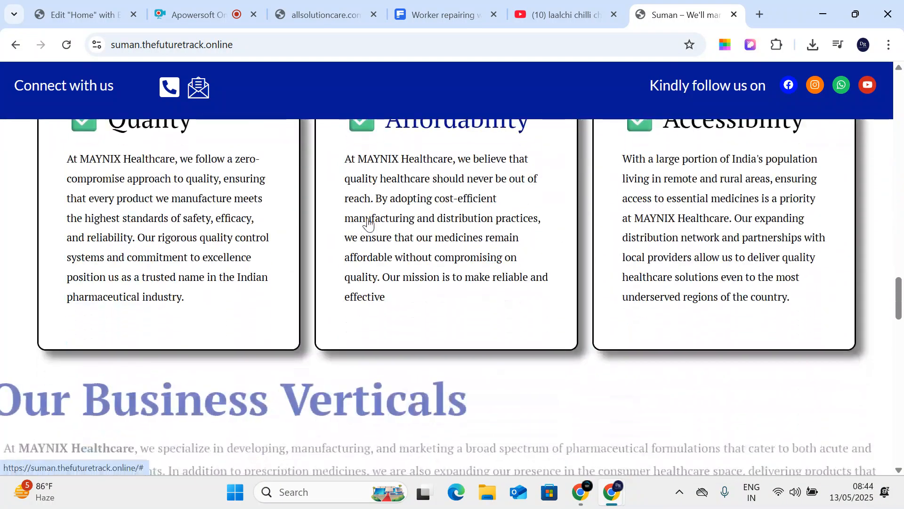
scroll(369, 223, down, 12)
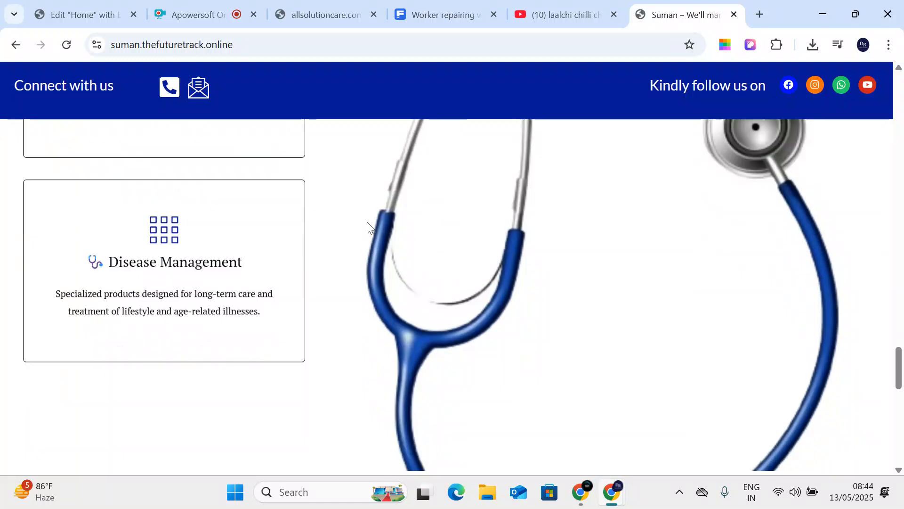
scroll(369, 228, down, 2)
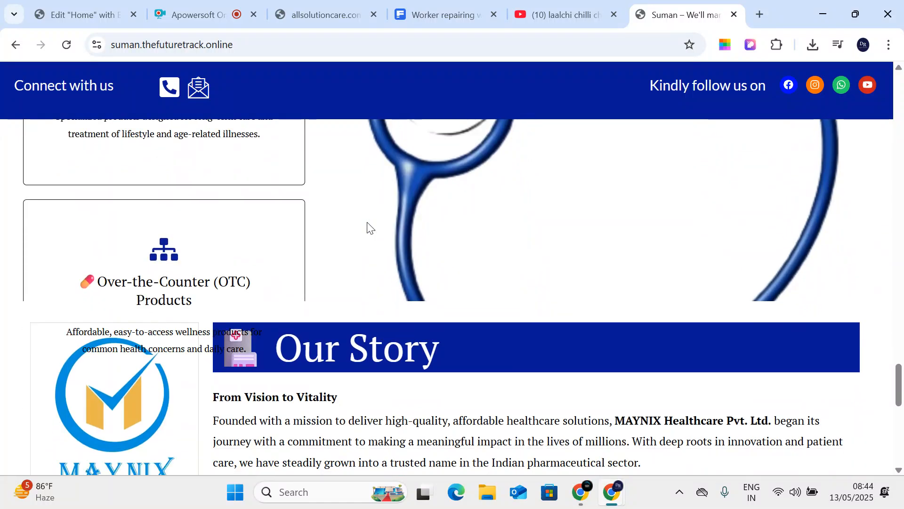
scroll(369, 228, down, 10)
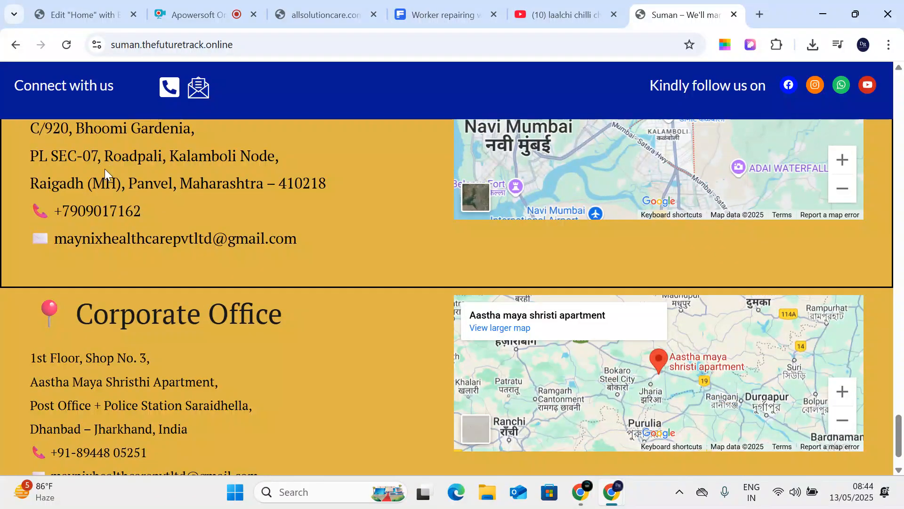
scroll(189, 199, down, 1)
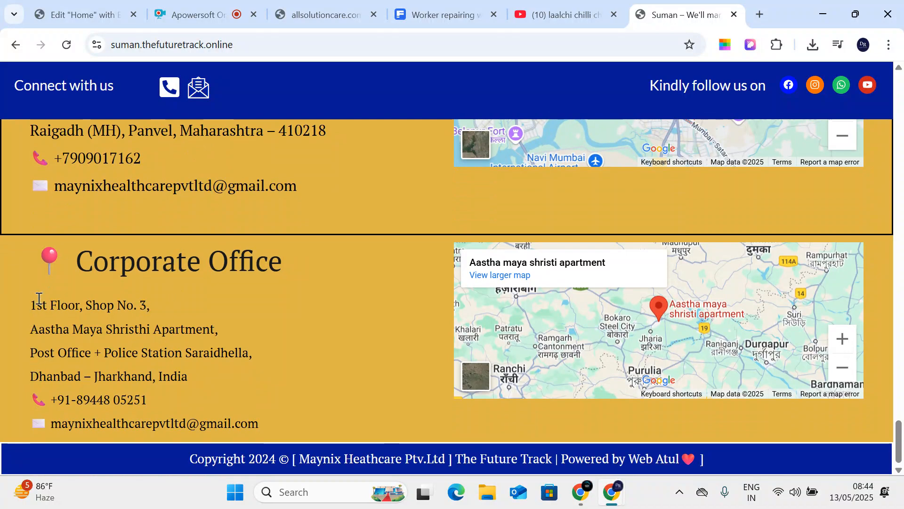
drag(36, 303, 179, 344)
click(394, 471)
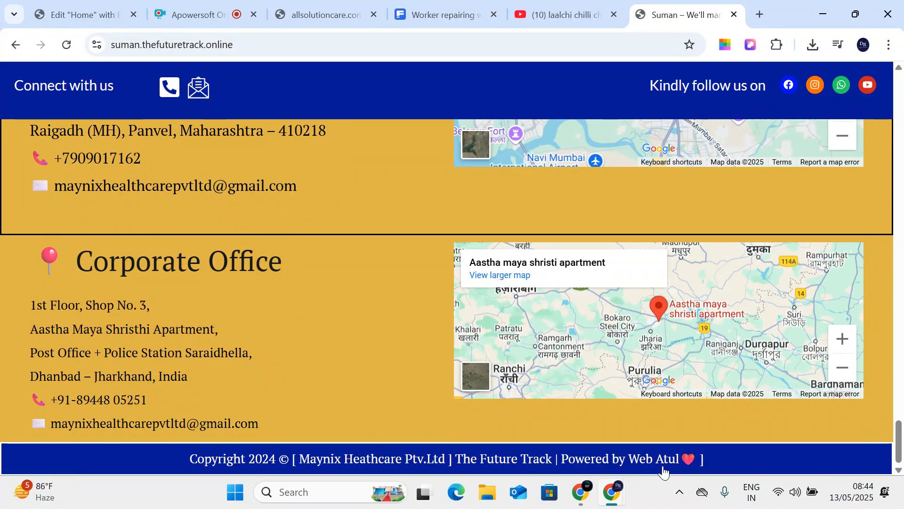
- Open the MAYNIX About-Us page and scroll through it
scroll(387, 365, up, 20)
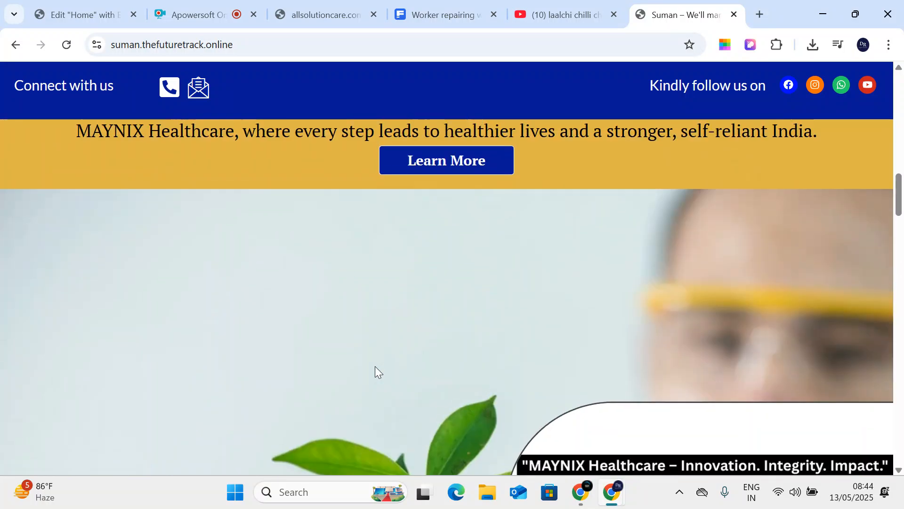
scroll(375, 366, up, 10)
click(208, 168)
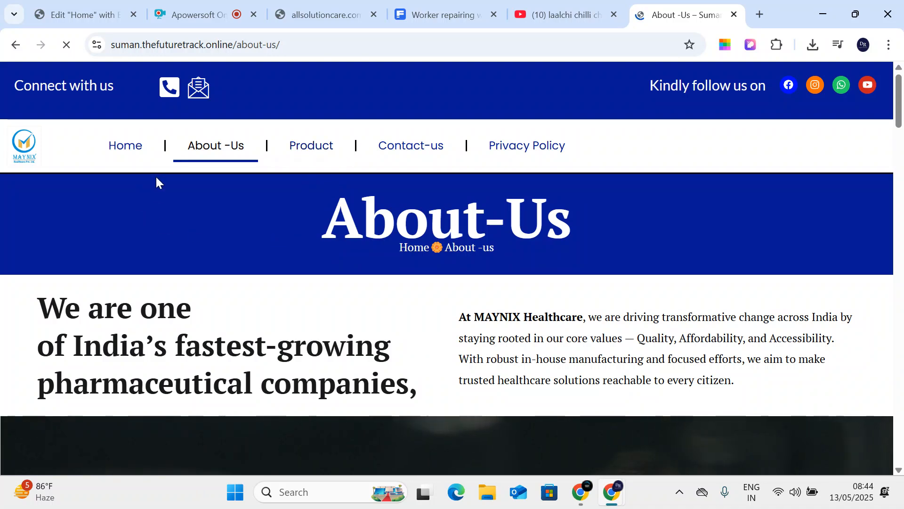
scroll(336, 253, down, 5)
scroll(335, 253, down, 5)
scroll(353, 273, down, 5)
scroll(353, 274, up, 20)
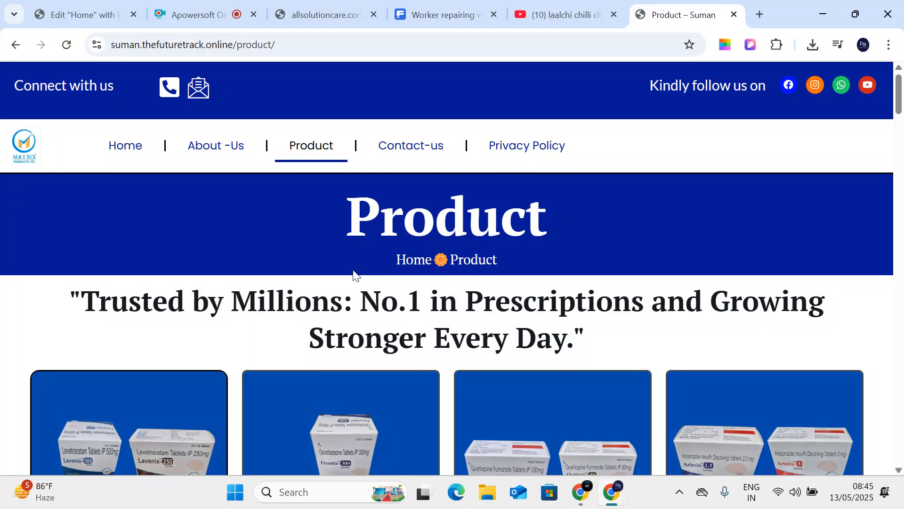
- Go back to the MAYNIX home page, scroll through its sections, and return to the top
click(137, 148)
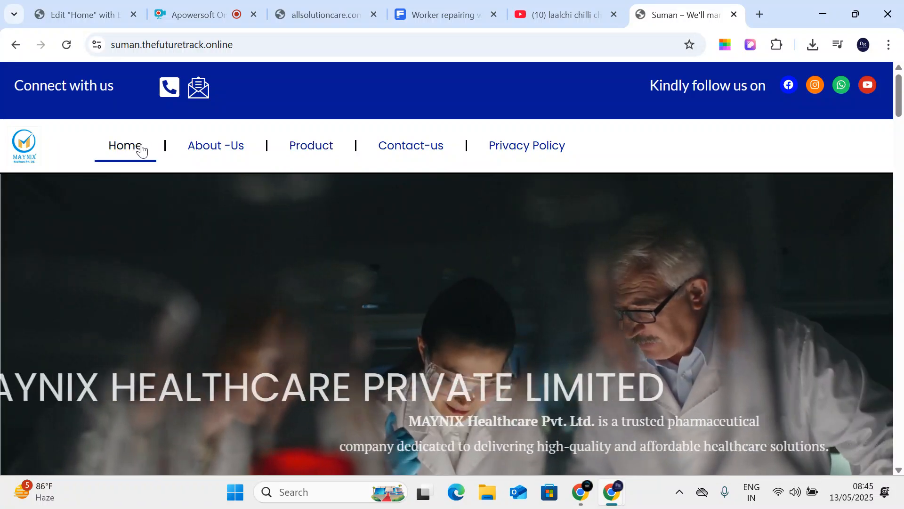
scroll(191, 208, down, 12)
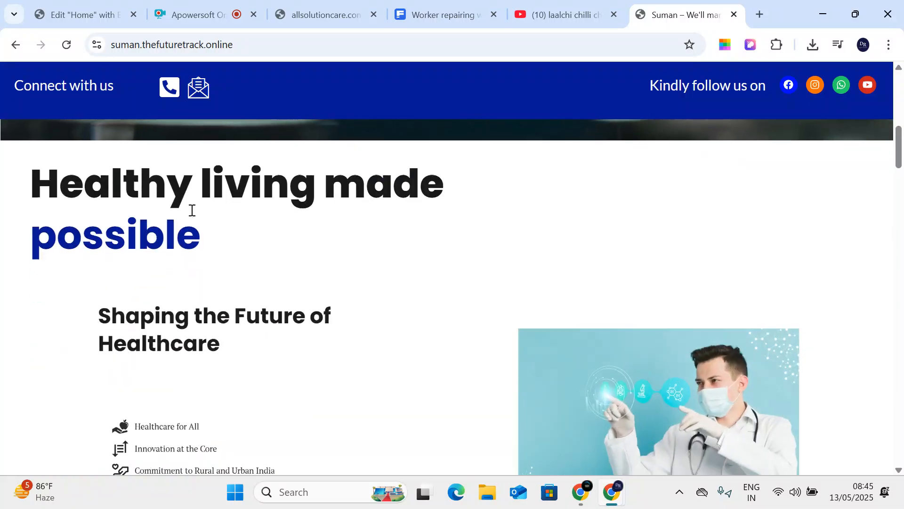
scroll(191, 210, down, 4)
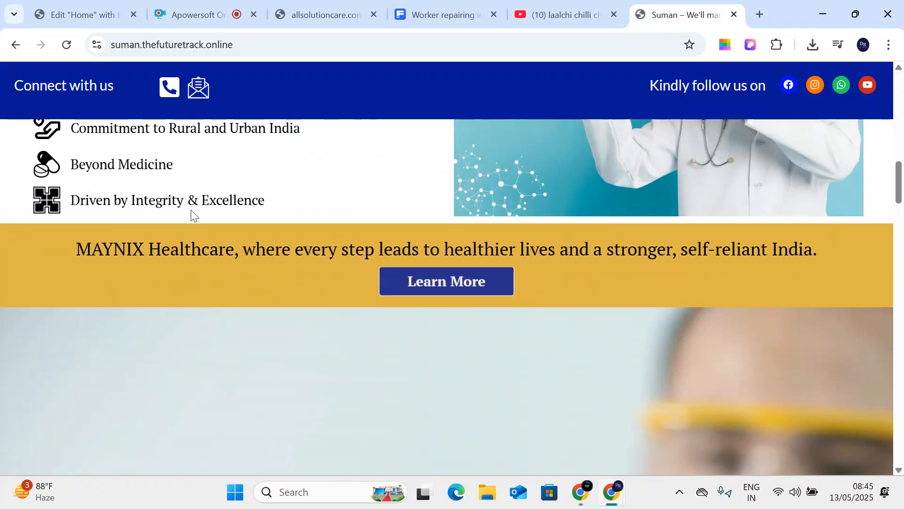
scroll(193, 213, down, 7)
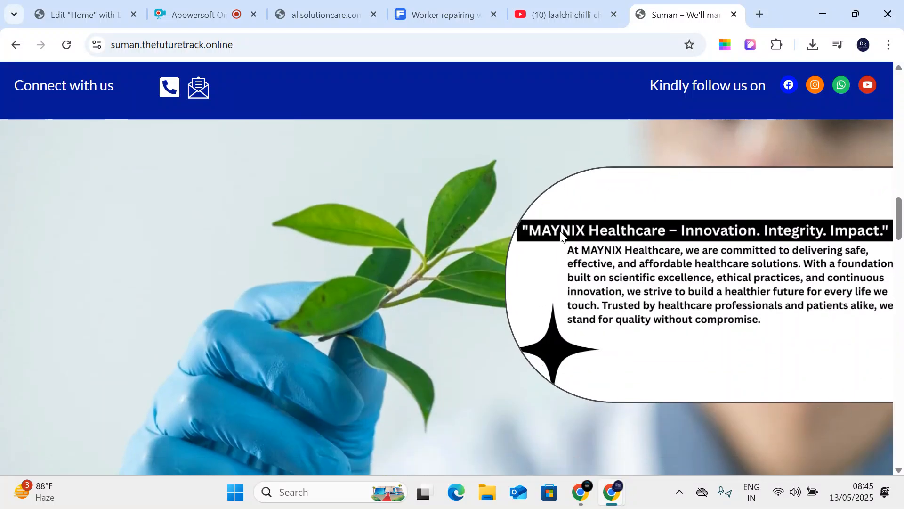
scroll(391, 268, down, 10)
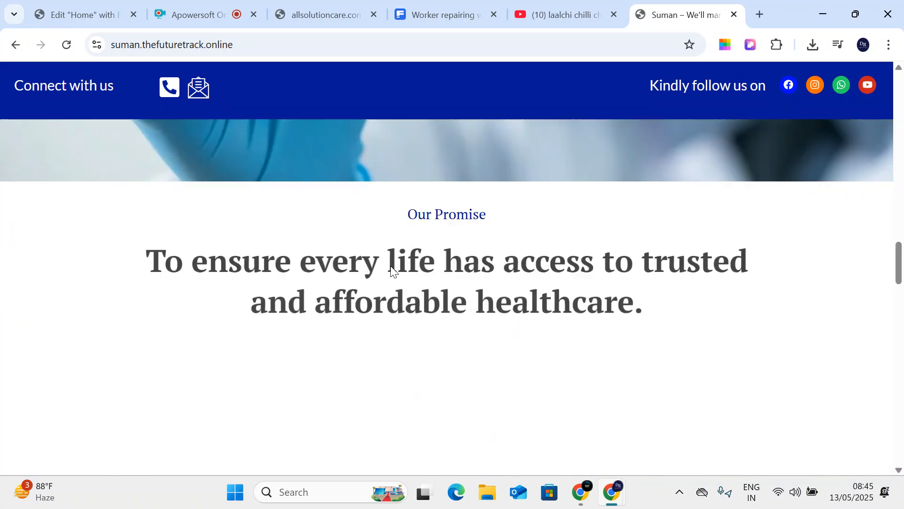
scroll(391, 268, up, 3)
scroll(398, 276, up, 10)
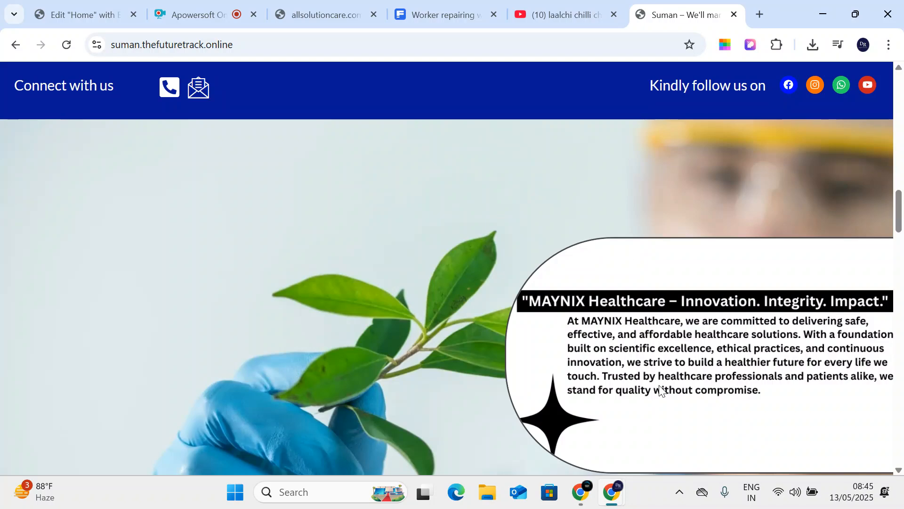
scroll(420, 344, down, 10)
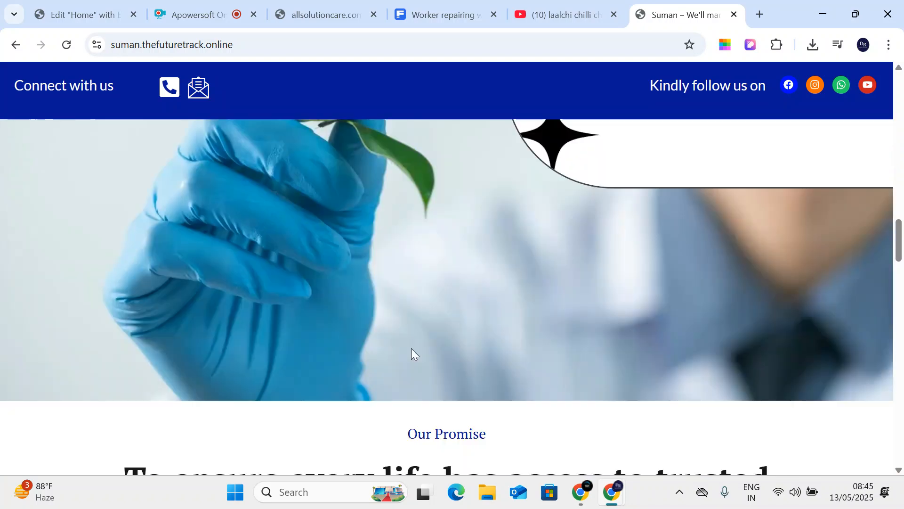
scroll(397, 372, up, 2)
scroll(397, 372, up, 4)
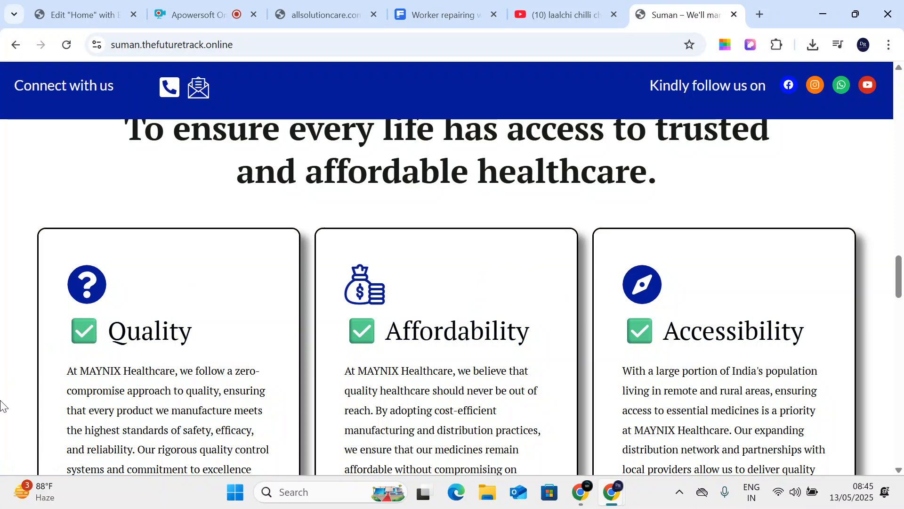
scroll(50, 364, down, 10)
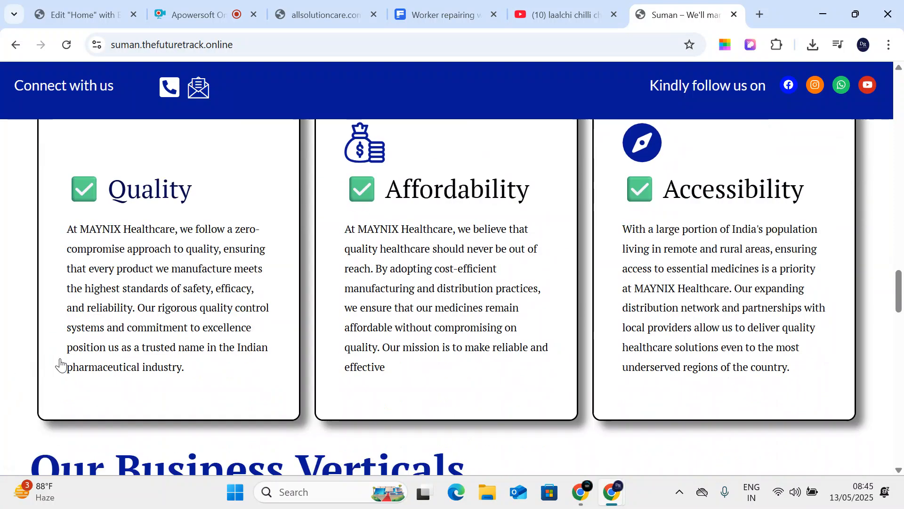
scroll(183, 375, down, 15)
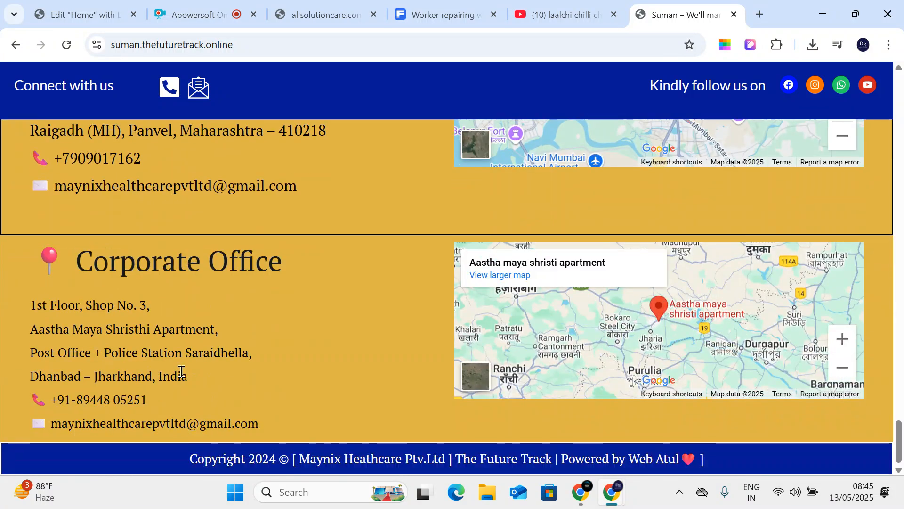
scroll(181, 372, up, 12)
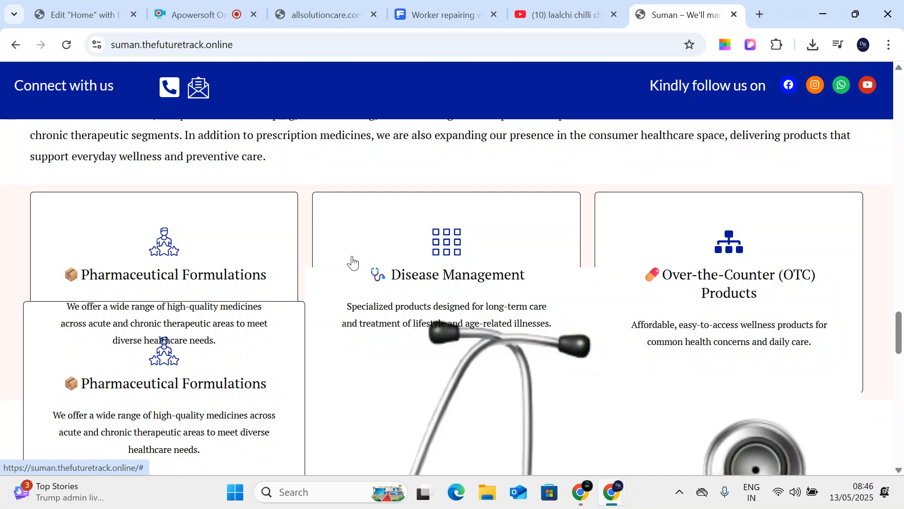
scroll(362, 273, up, 20)
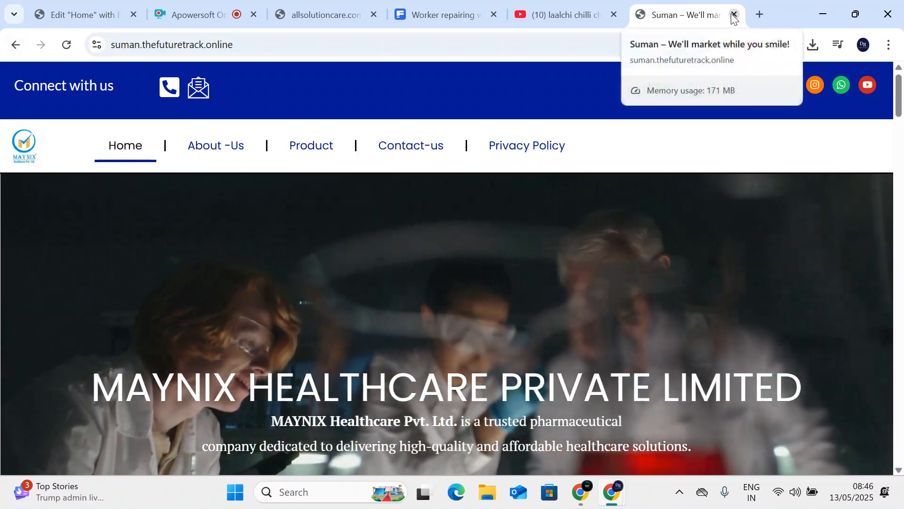
- Close the MAYNIX tab and copy the hero subheading text from allsolutioncare.com
click(733, 15)
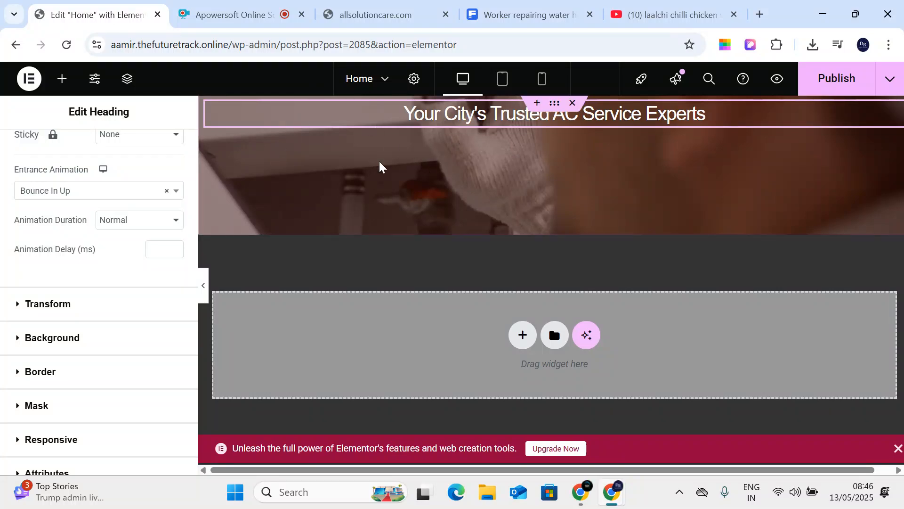
click(424, 8)
click(401, 295)
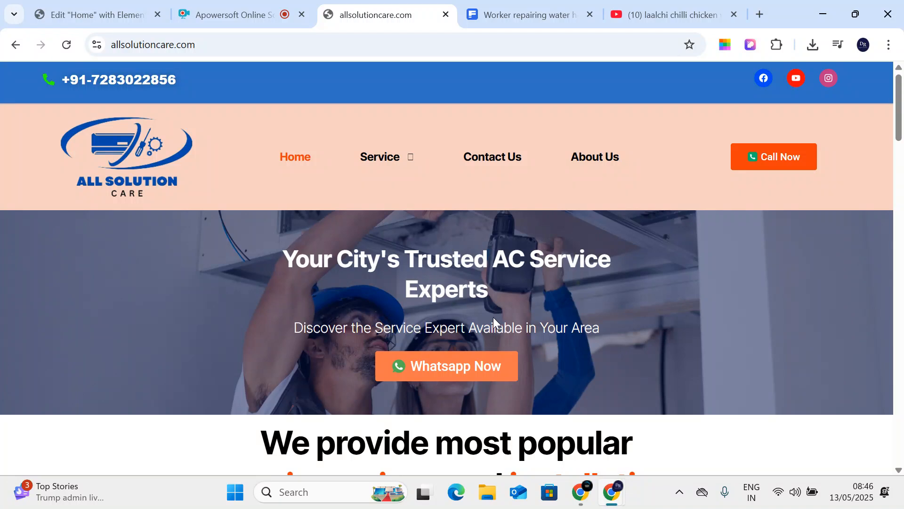
drag(277, 328, 599, 333)
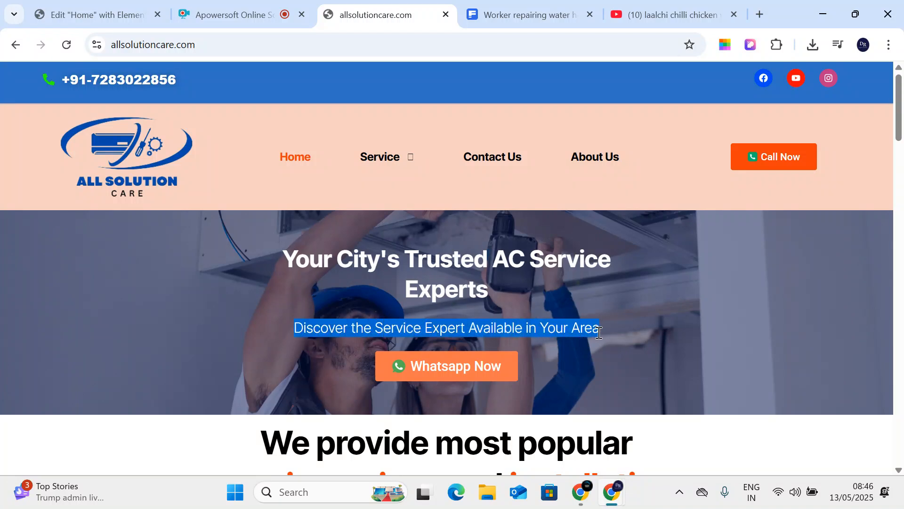
right_click(562, 333)
click(579, 184)
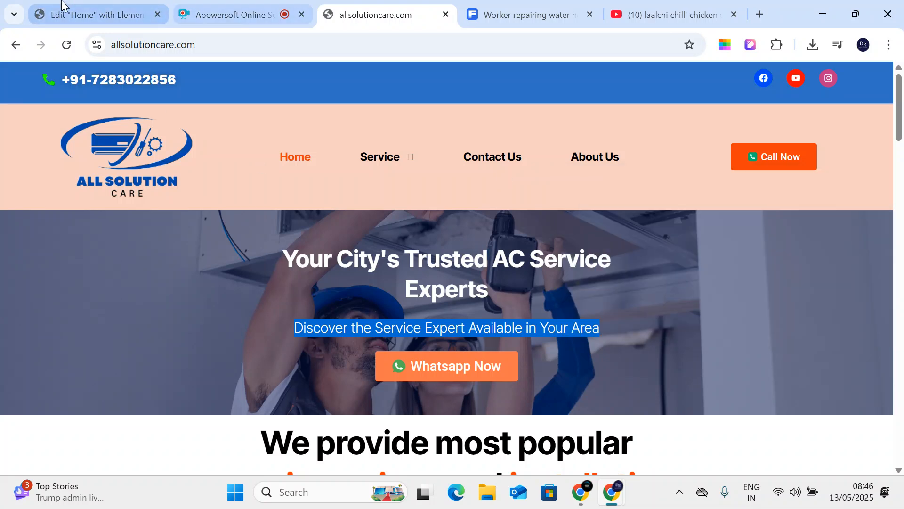
- Add a Heading widget below the hero title containing the pasted subheading text
click(101, 5)
click(61, 78)
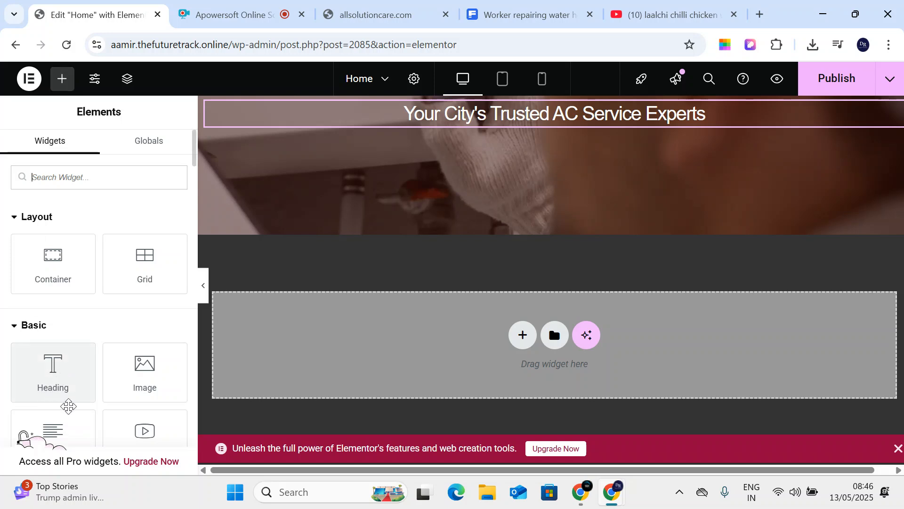
scroll(66, 393, down, 2)
drag(53, 297, 533, 144)
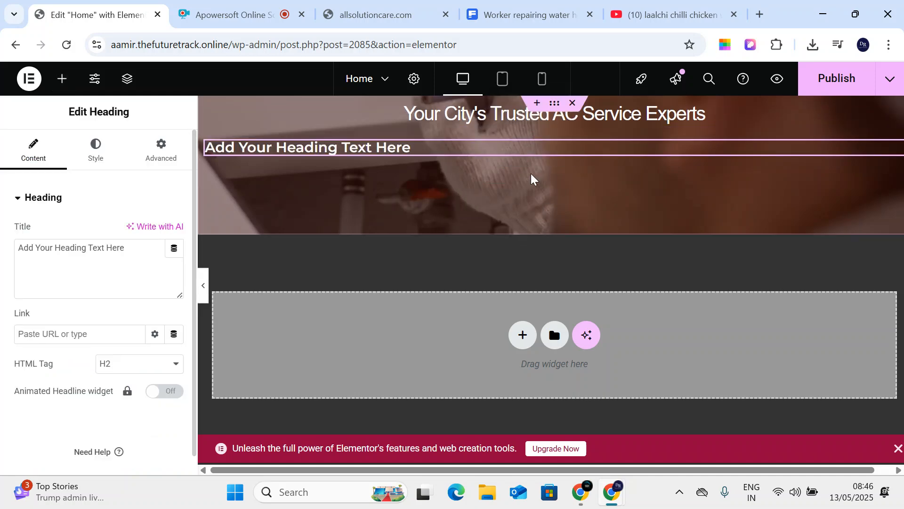
drag(125, 250, 2, 252)
key(ctrl+v)
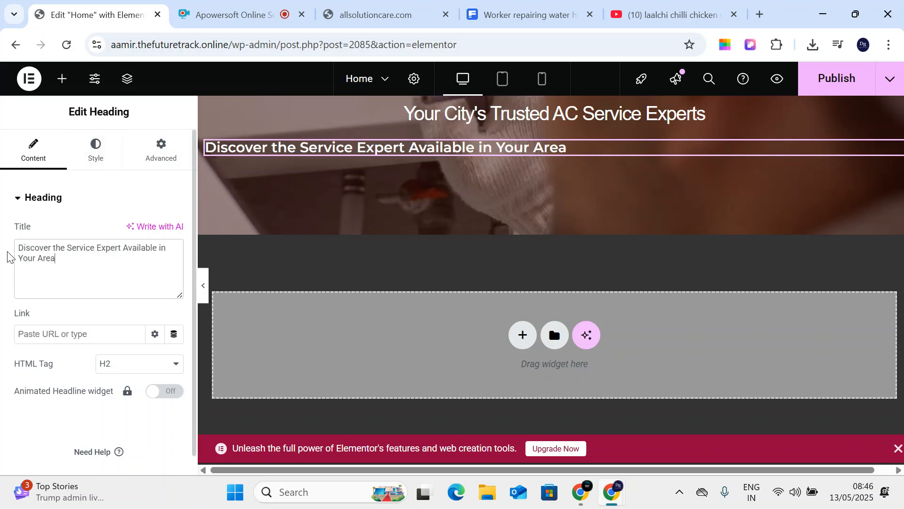
- Centre the new heading and give it the Color Dodge blend mode
click(91, 160)
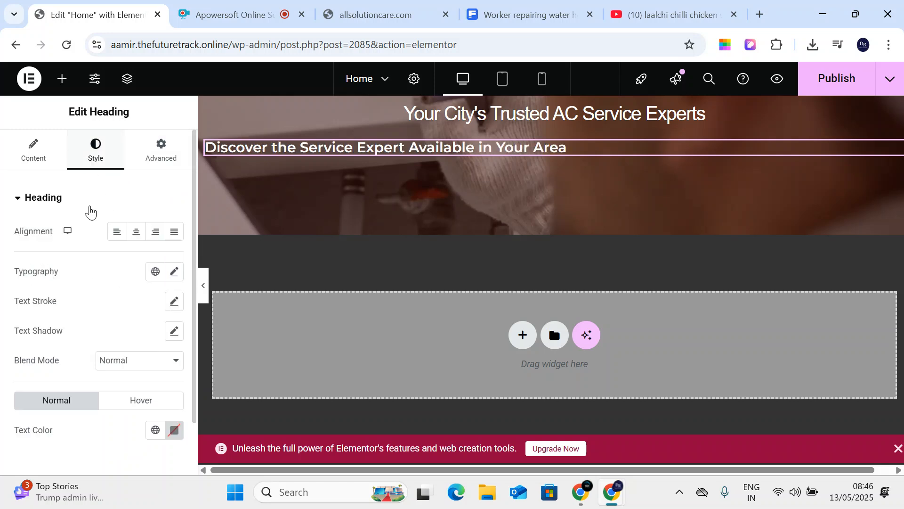
click(136, 231)
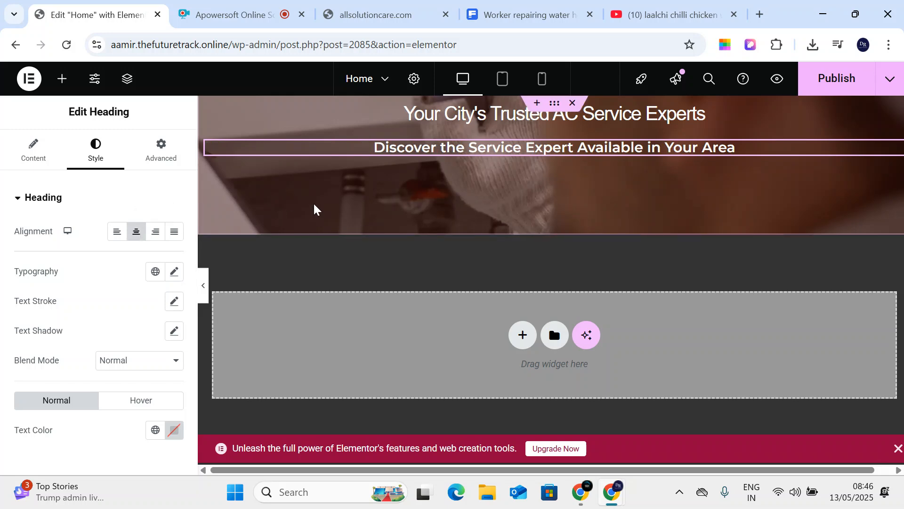
click(167, 362)
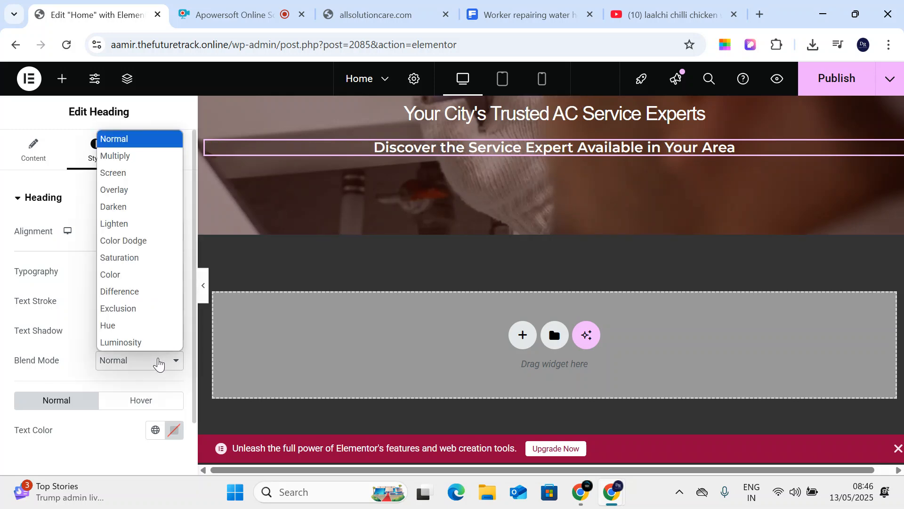
click(157, 154)
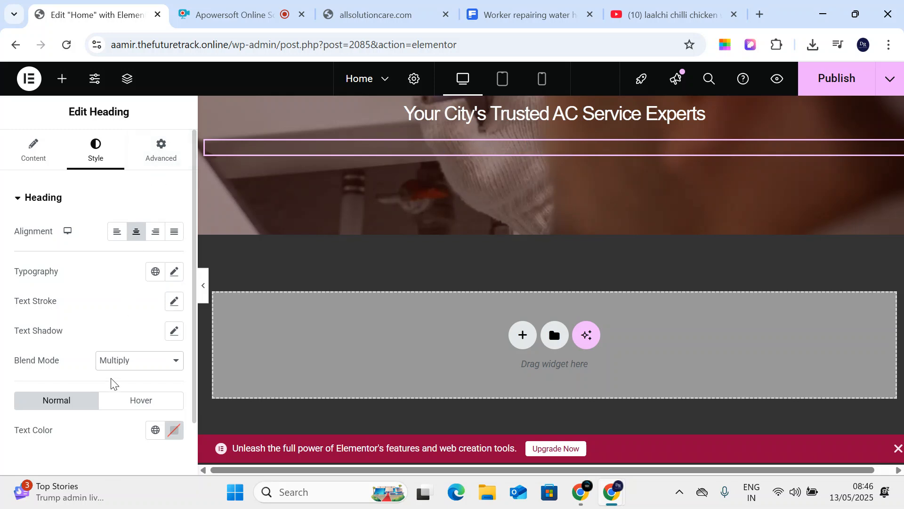
click(121, 363)
click(151, 241)
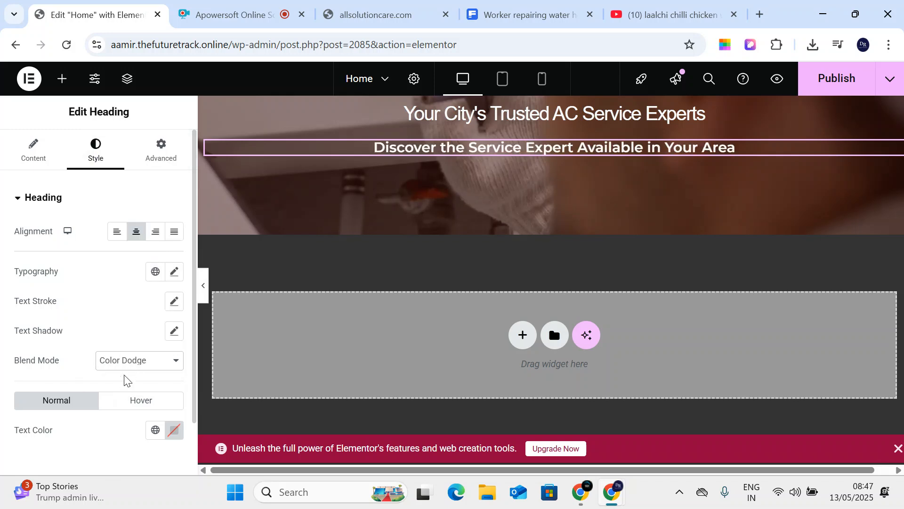
scroll(91, 378, down, 2)
scroll(90, 377, up, 2)
- Leave the heading's HTML tag as H2 after briefly trying H5
click(33, 151)
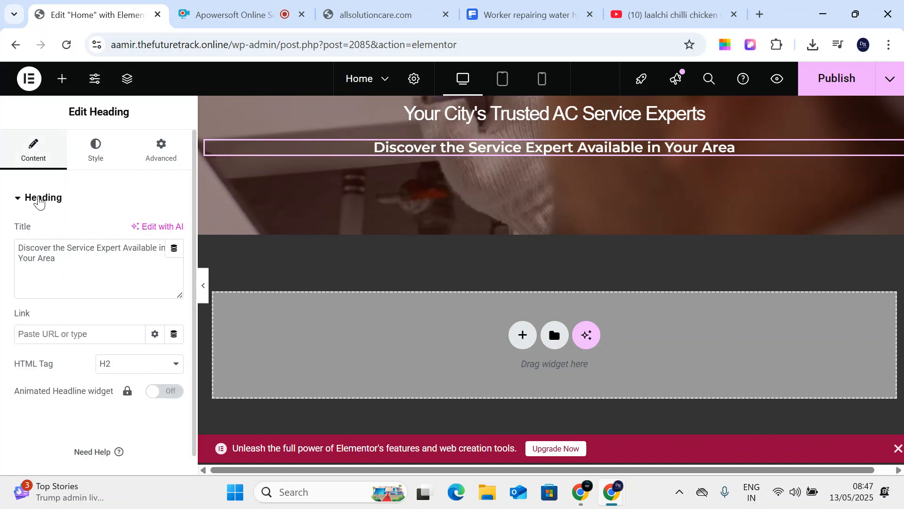
click(102, 365)
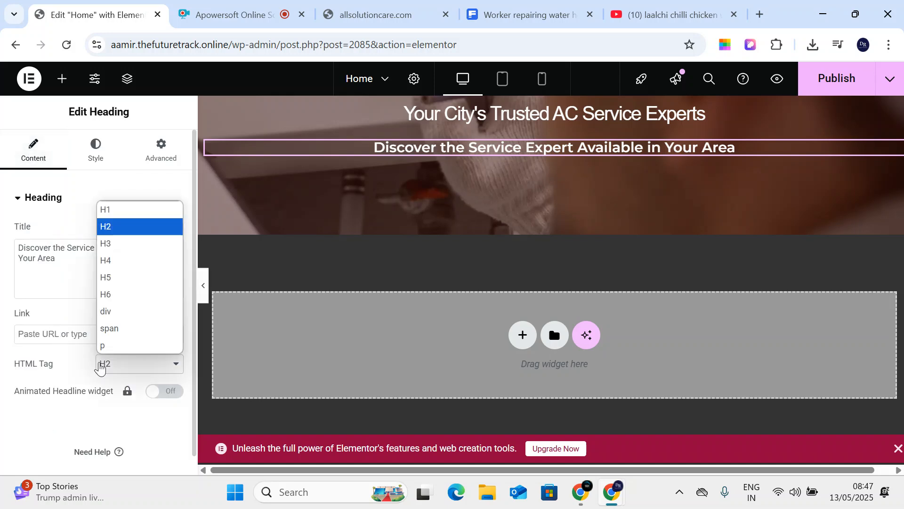
click(138, 276)
click(123, 369)
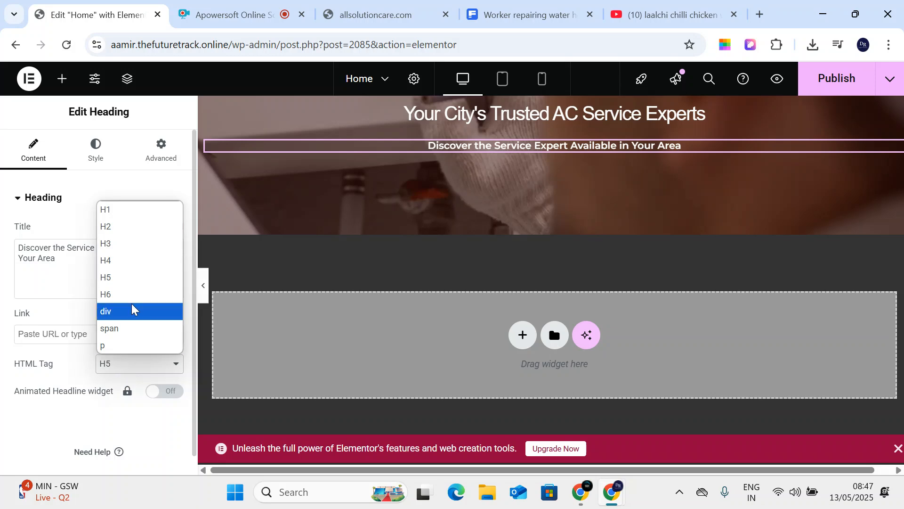
click(133, 233)
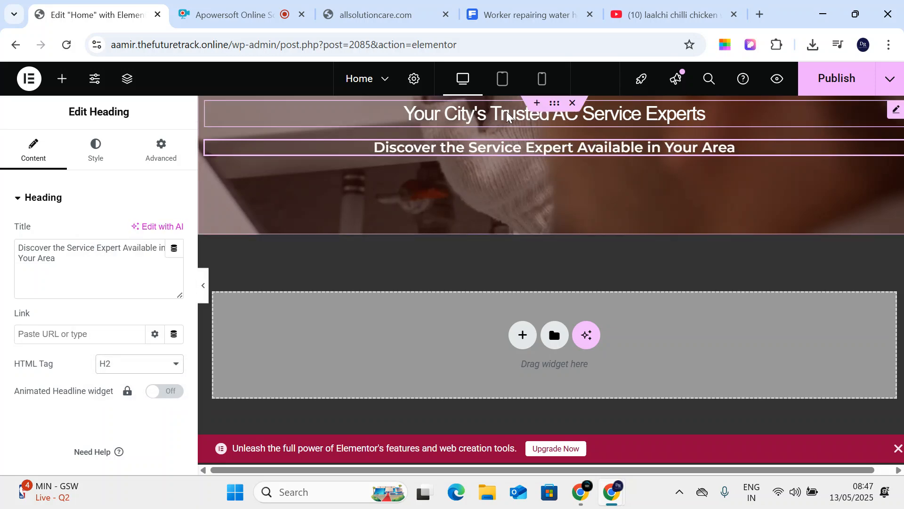
- Set the hero title 'Your City's Trusted AC Service Experts' to 39 px typography size
click(377, 15)
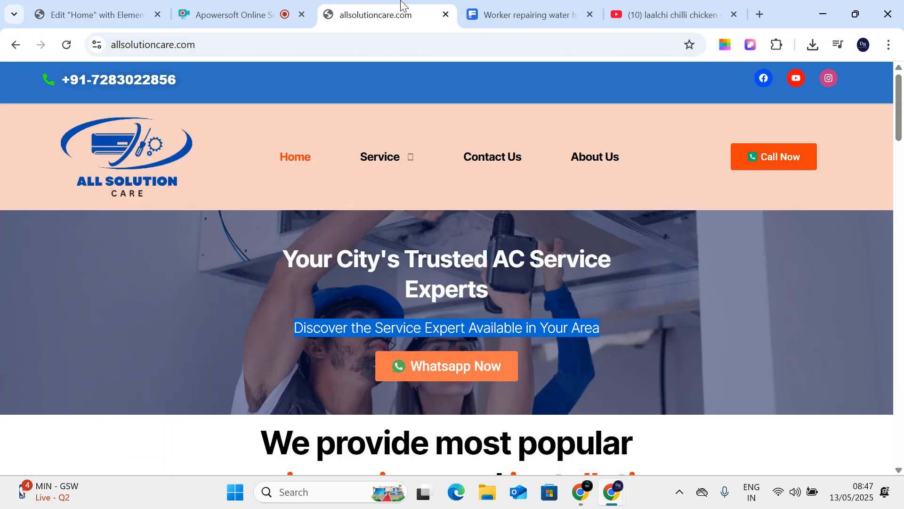
click(341, 284)
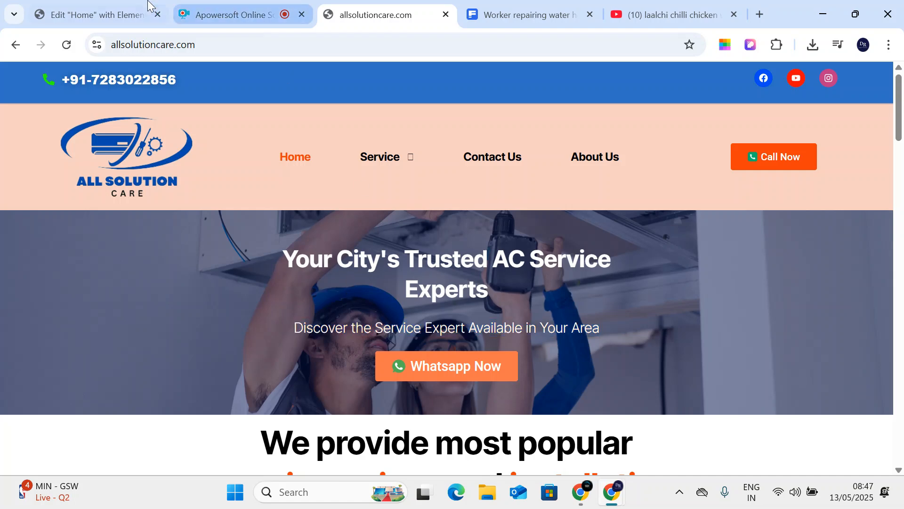
click(97, 15)
click(479, 118)
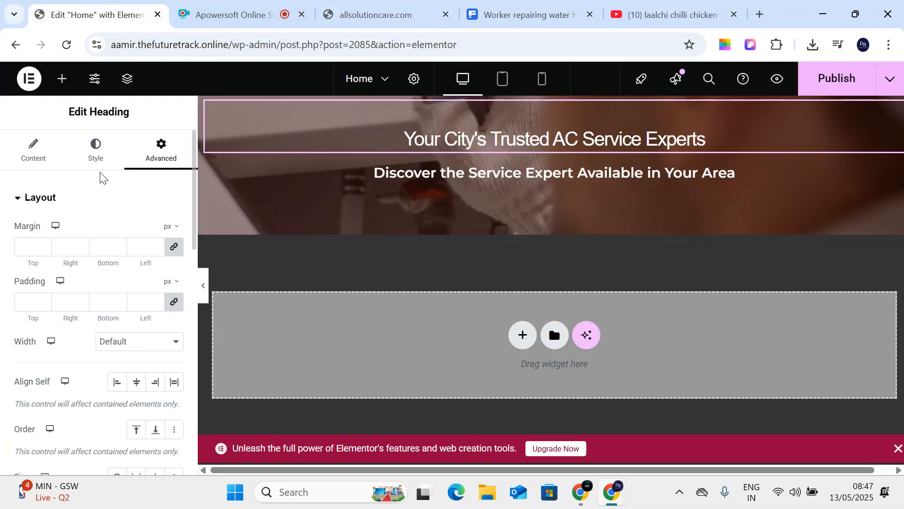
click(47, 149)
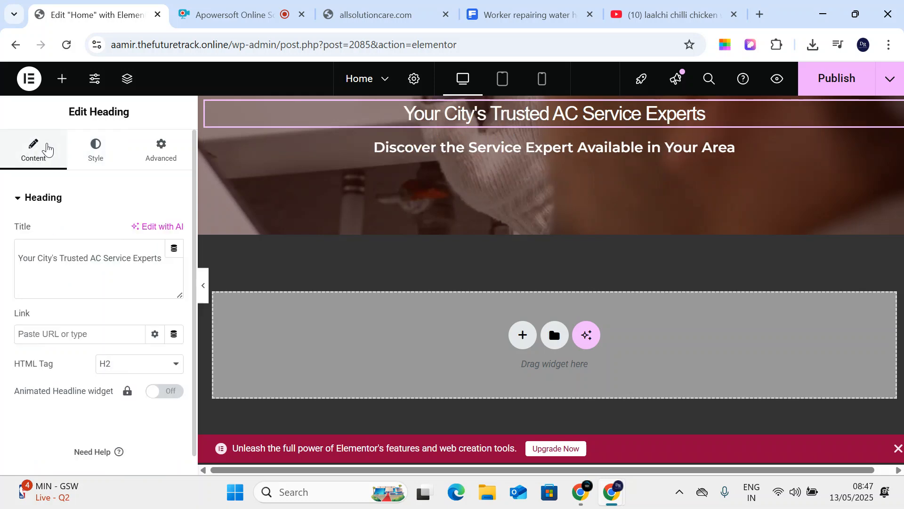
click(100, 166)
click(174, 271)
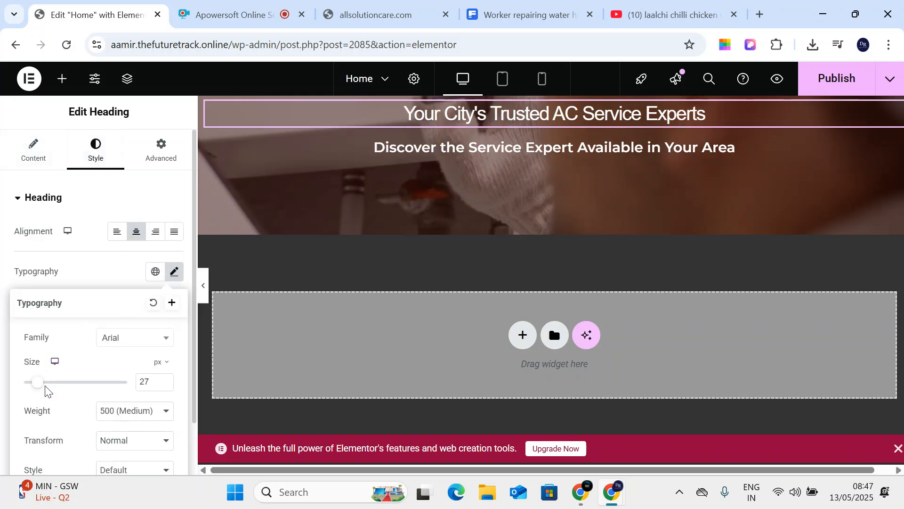
mouse_move(35, 388)
mouse_down()
mouse_move(55, 394)
mouse_move(43, 390)
mouse_up()
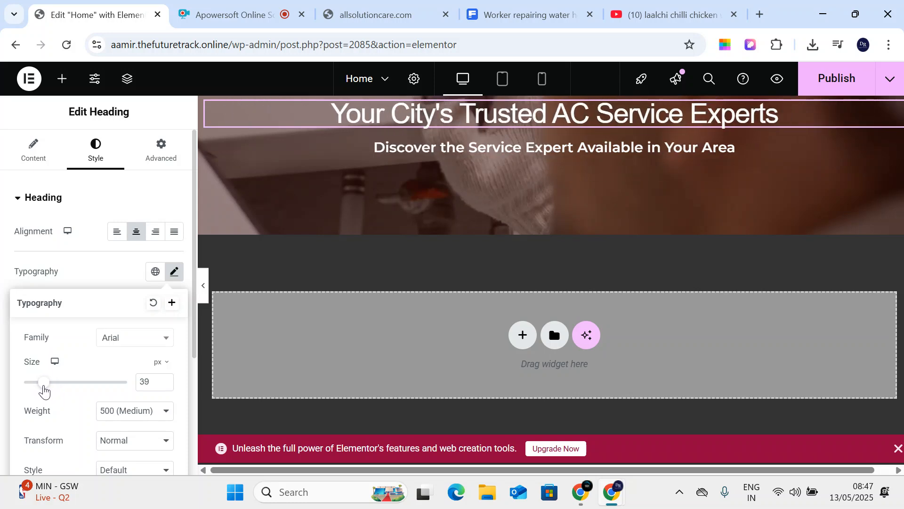
click(33, 149)
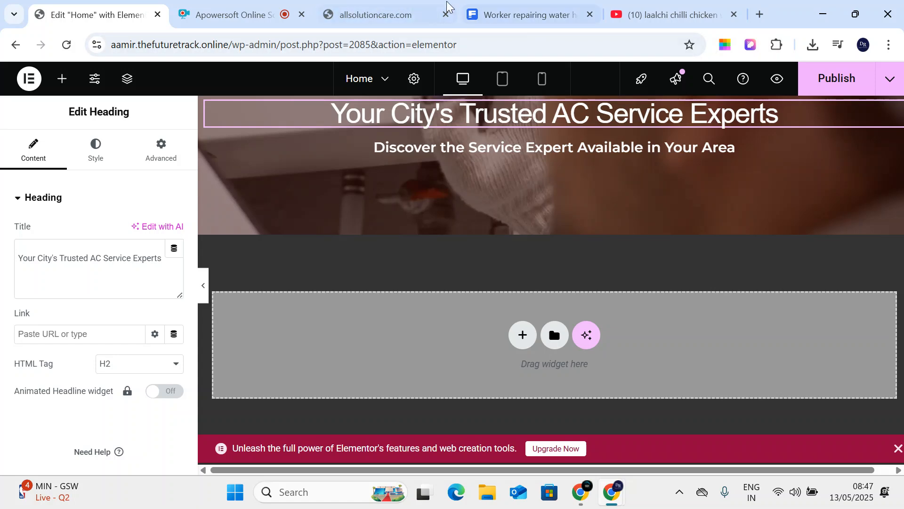
click(396, 14)
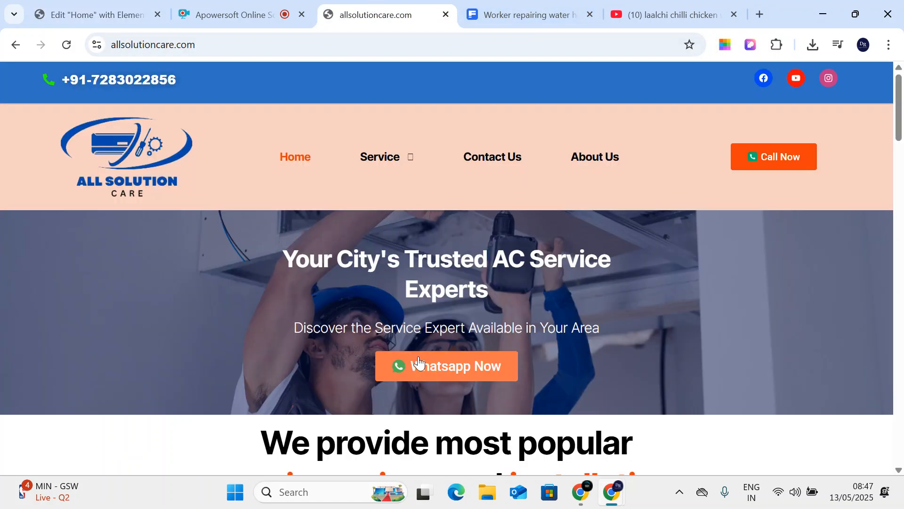
click(94, 14)
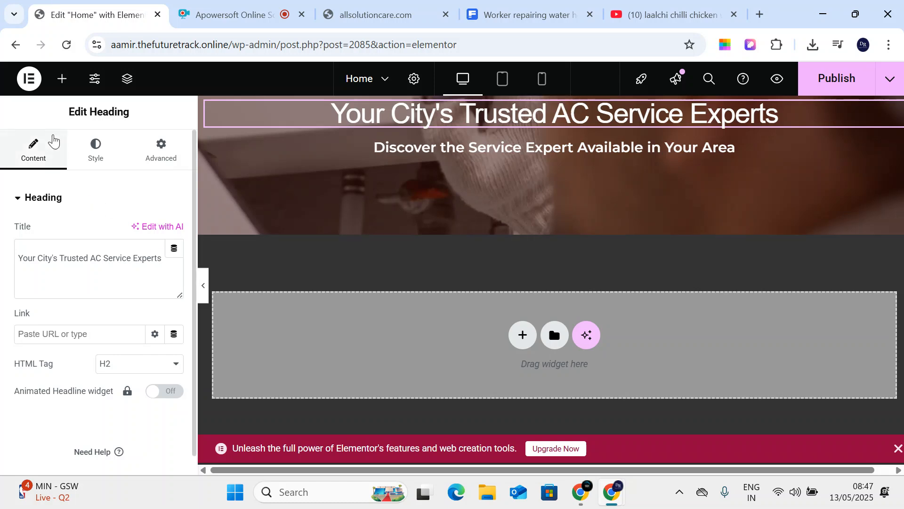
- Add a Button widget under the hero subtitle, trying Info, Success, Warning and Danger before keeping Default
click(62, 78)
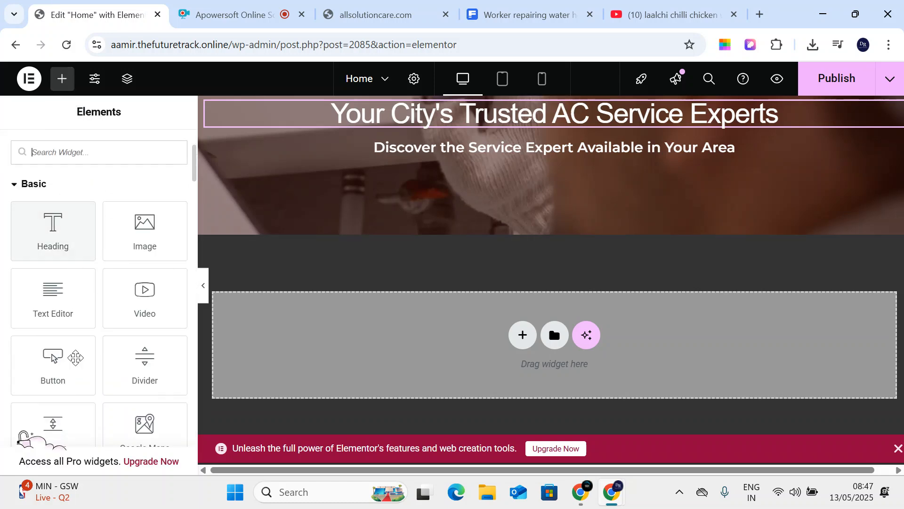
drag(74, 379, 544, 156)
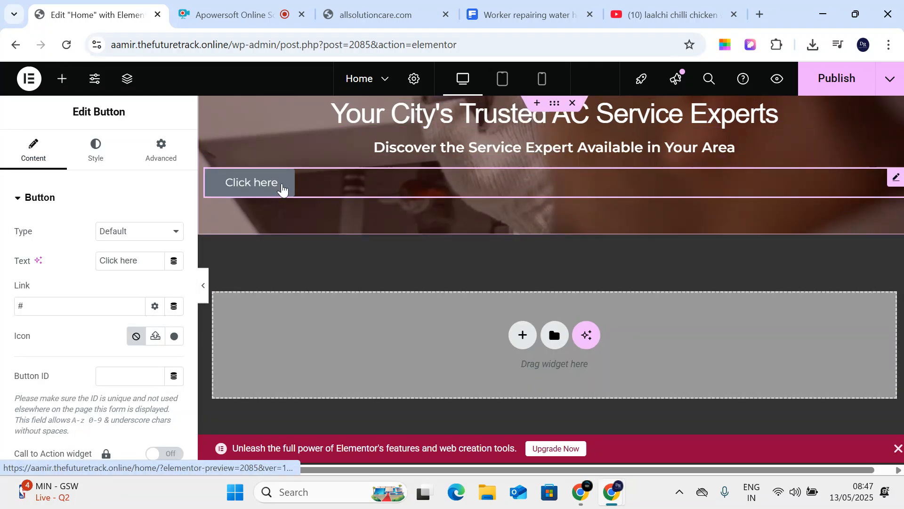
click(136, 234)
click(138, 266)
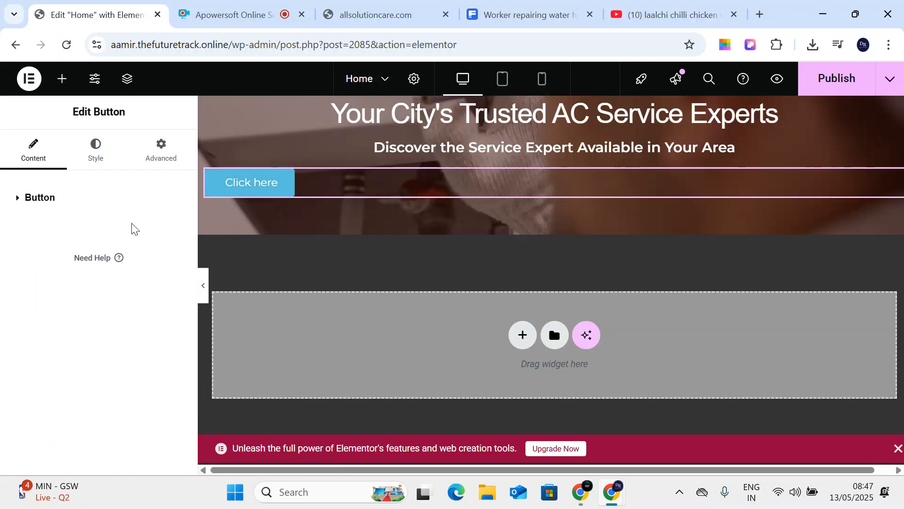
click(44, 201)
click(125, 234)
click(132, 282)
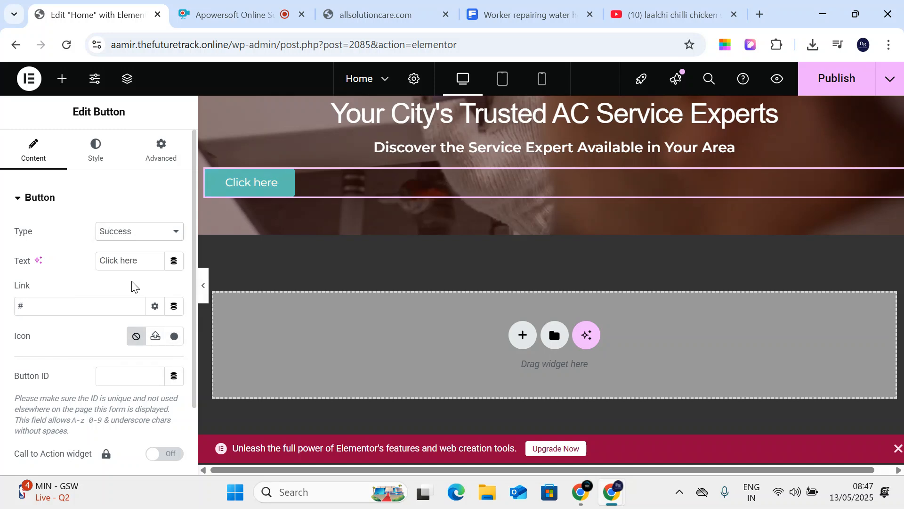
click(101, 239)
click(124, 300)
click(121, 239)
click(126, 316)
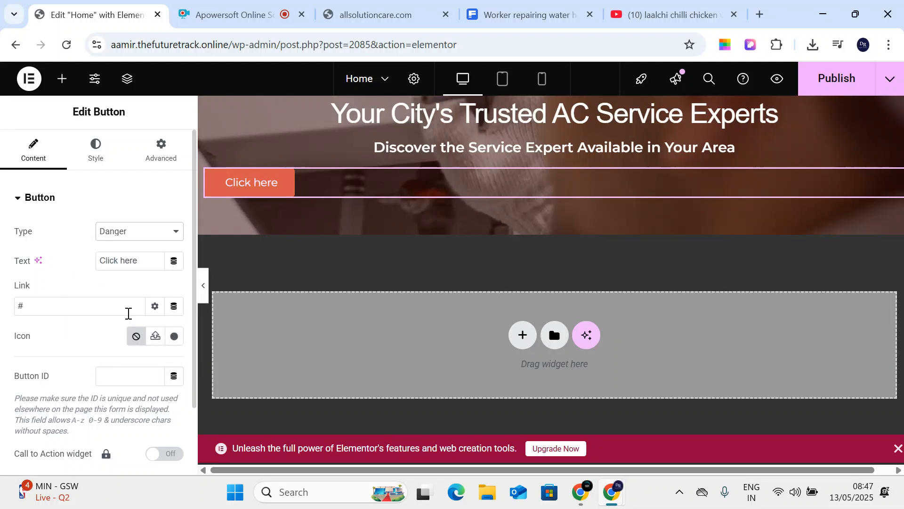
click(129, 240)
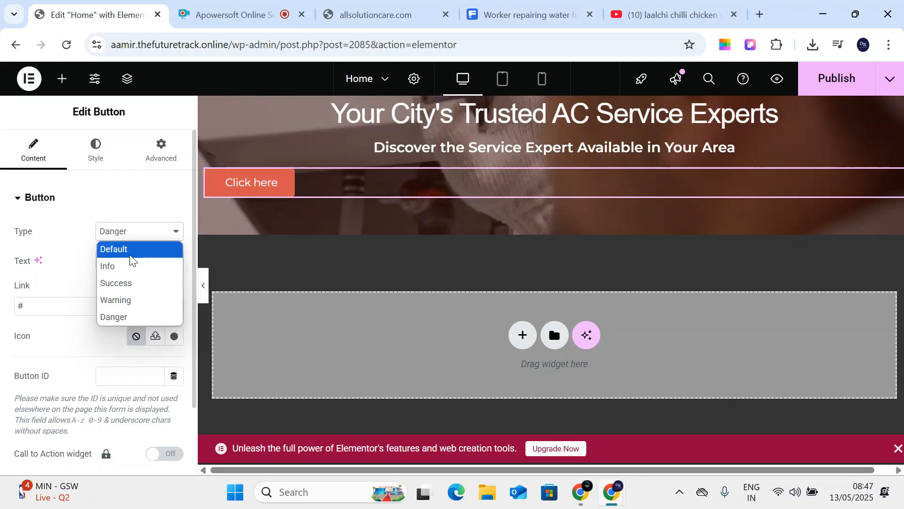
click(130, 251)
- Label the button 'whatsapp Now' and clear its placeholder # link
drag(140, 260, 19, 259)
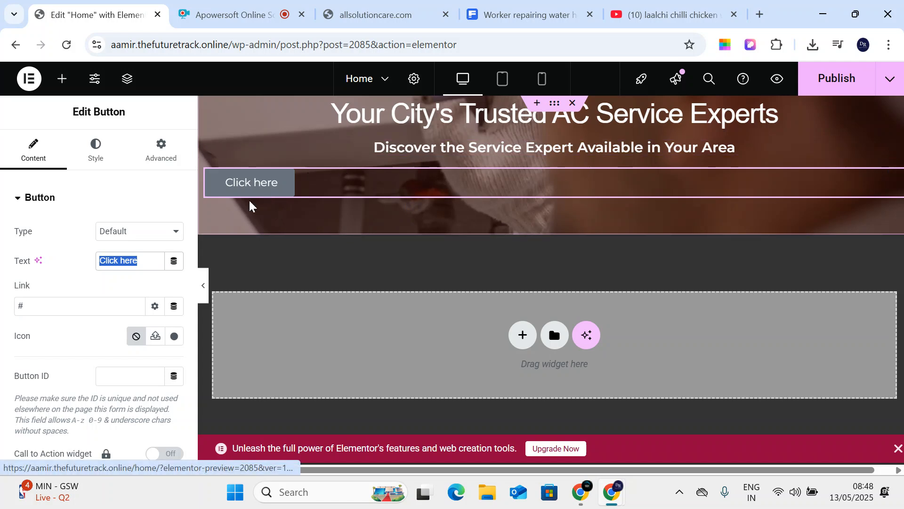
click(143, 260)
drag(143, 261, 39, 269)
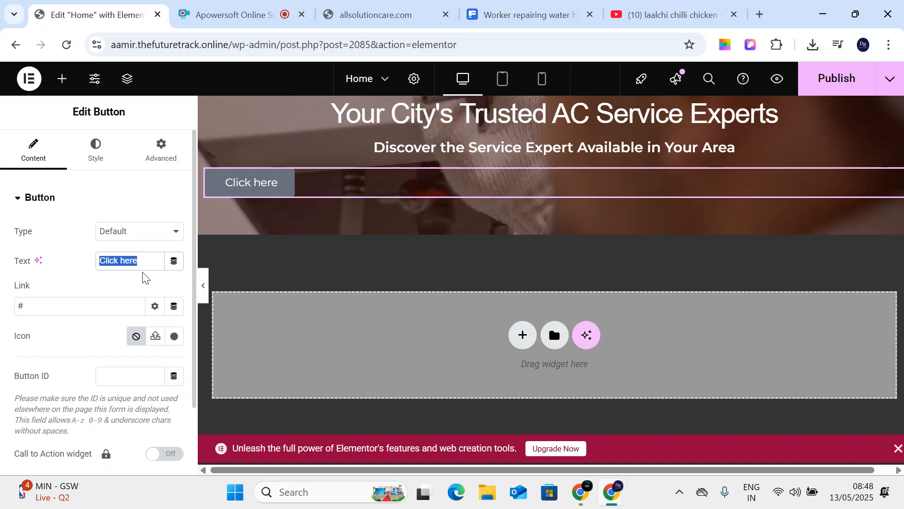
text(wh)
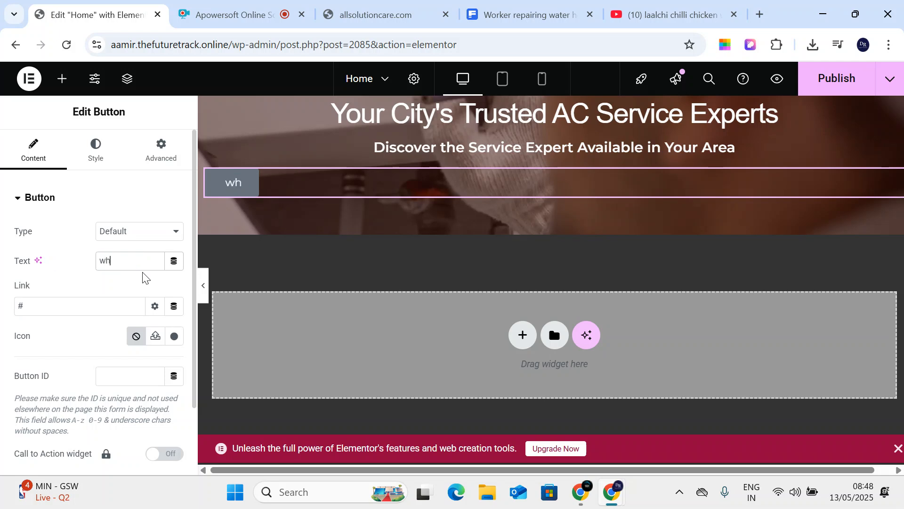
text(atsapp Now)
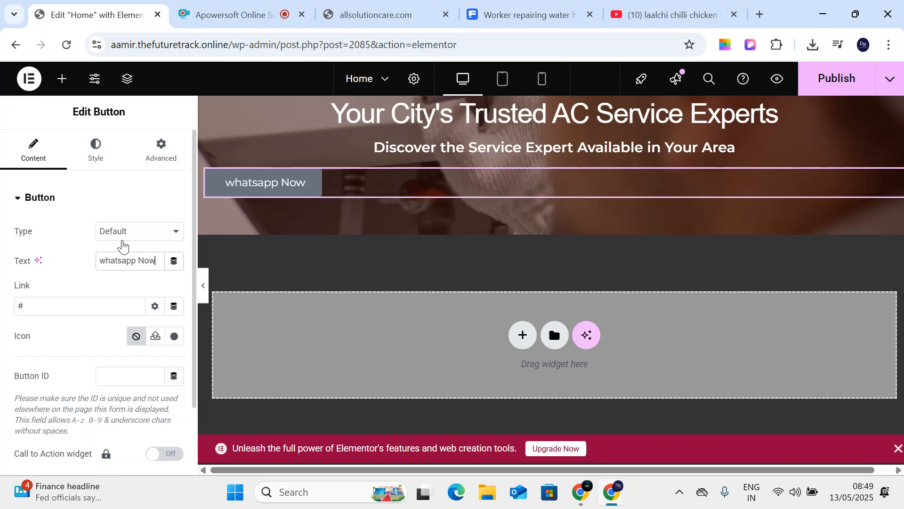
drag(71, 307, 1, 308)
key(BackSpace)
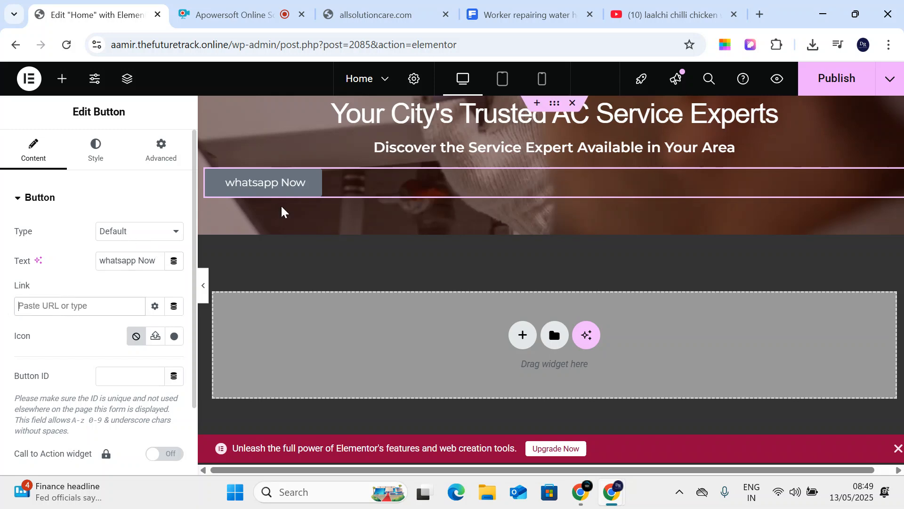
click(760, 14)
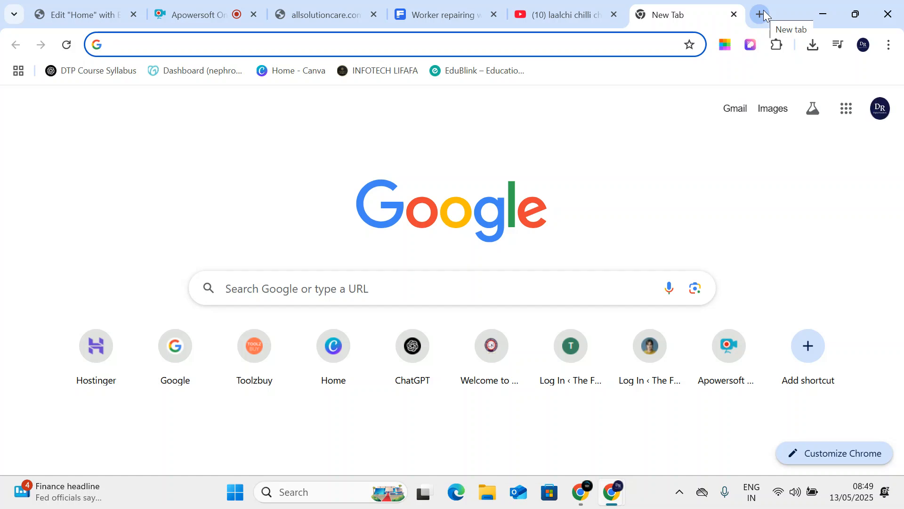
- Search Google for a WhatsApp link generator and open the Walink site
text(g)
key(Return)
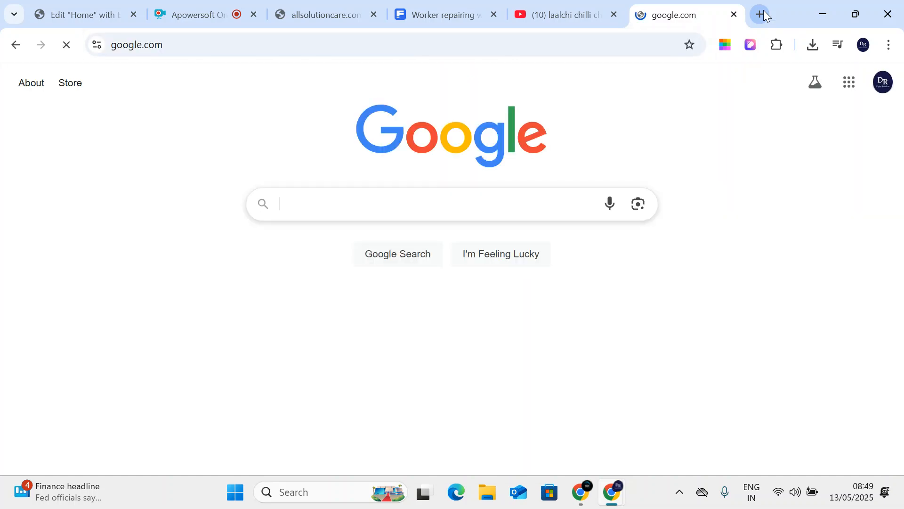
text(wha)
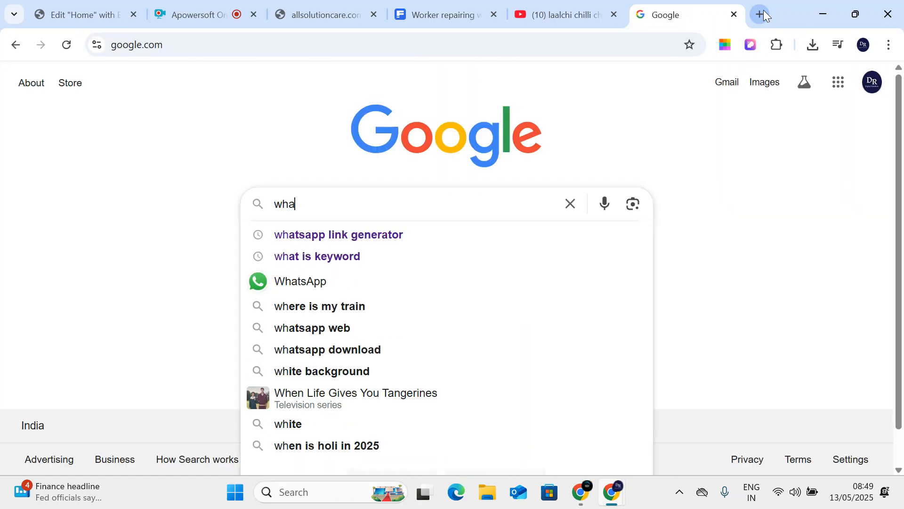
text(tsapp link ge)
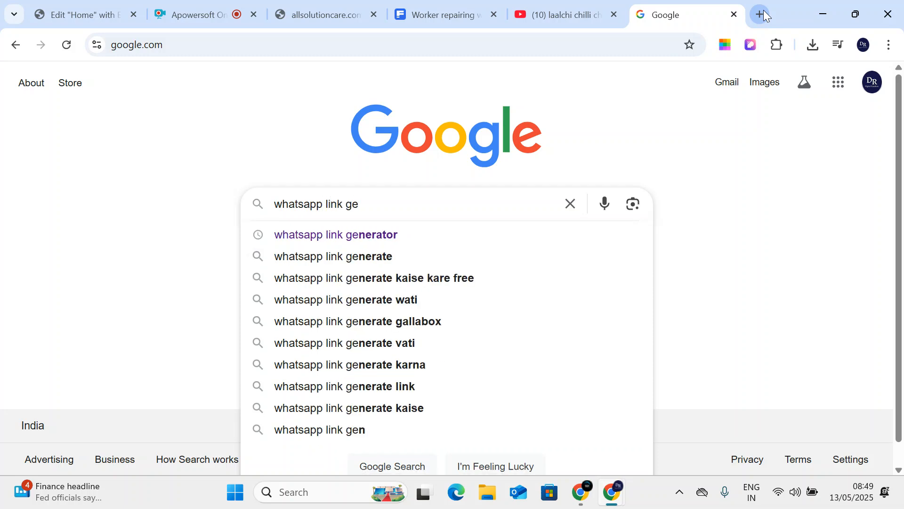
key(Down)
key(Return)
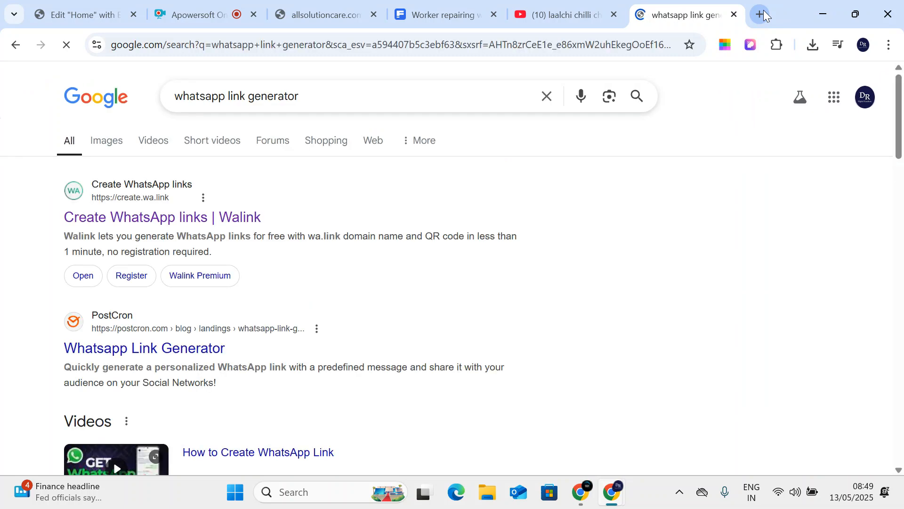
click(147, 226)
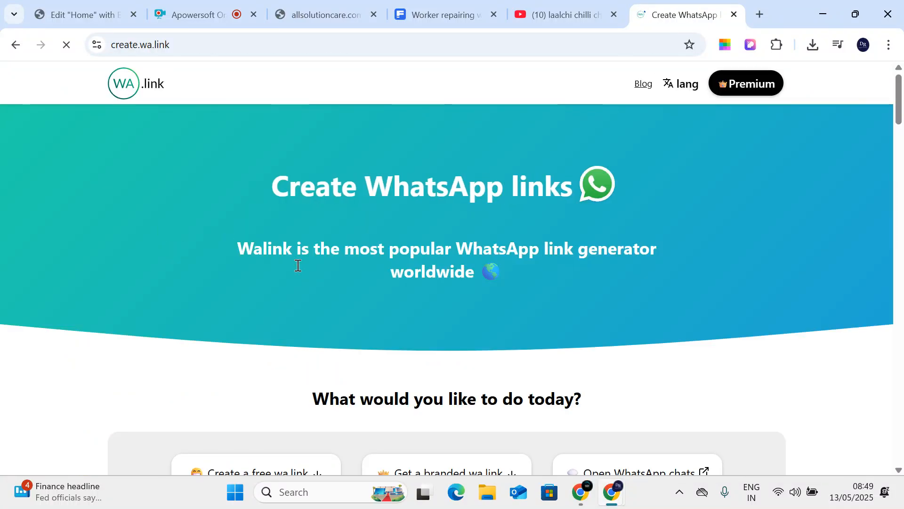
scroll(273, 253, down, 12)
scroll(299, 306, down, 7)
scroll(298, 306, down, 3)
scroll(282, 264, up, 3)
- Enter the WhatsApp phone number in Walink with India as its country
click(267, 228)
text(983)
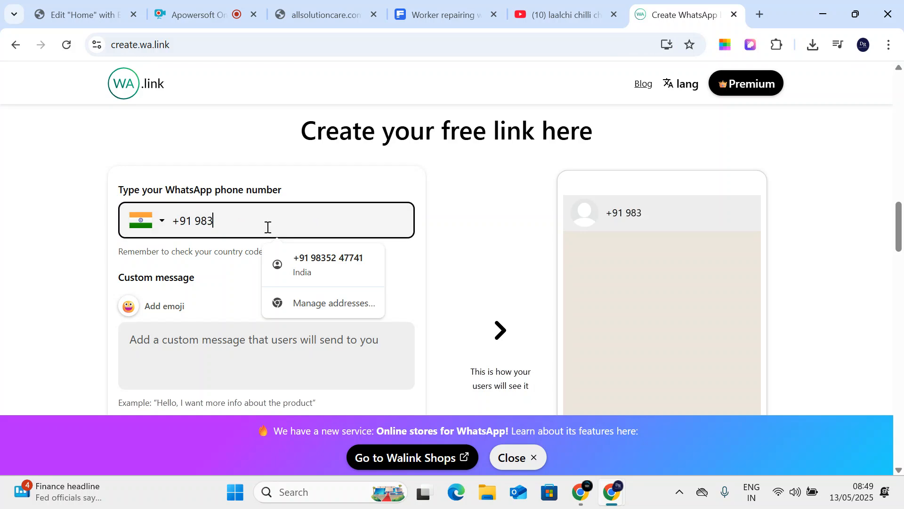
click(295, 257)
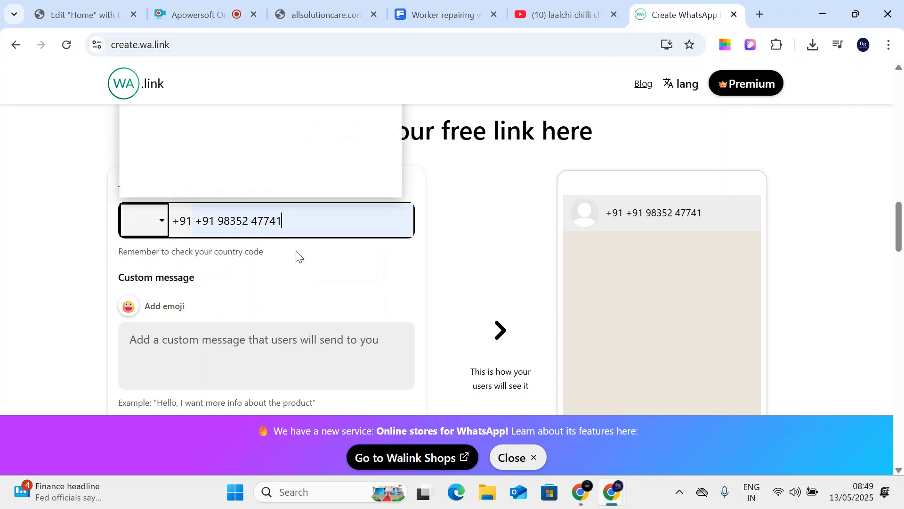
scroll(291, 301, down, 7)
scroll(583, 323, down, 15)
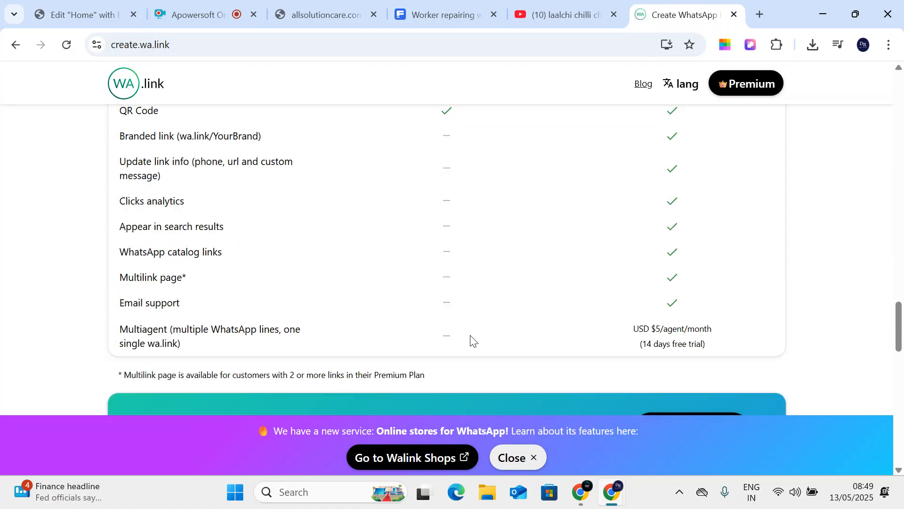
scroll(470, 342, down, 10)
scroll(455, 301, up, 15)
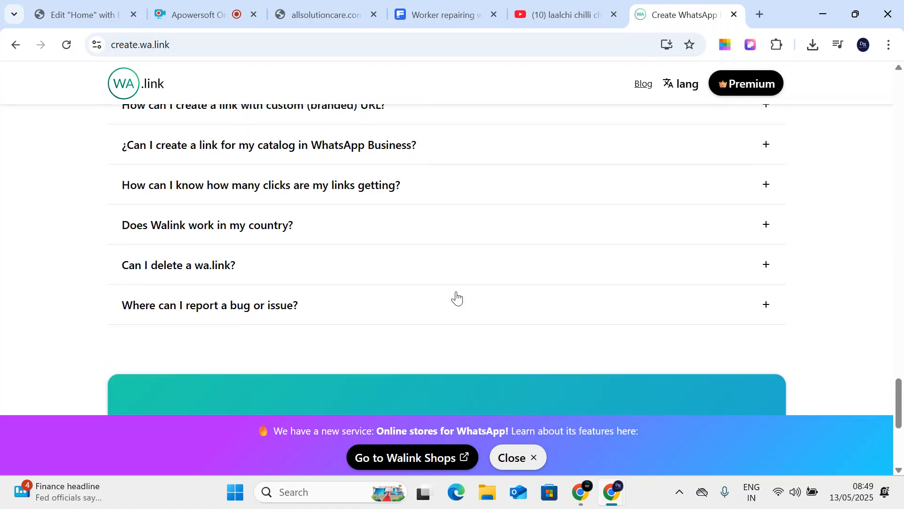
scroll(456, 296, up, 10)
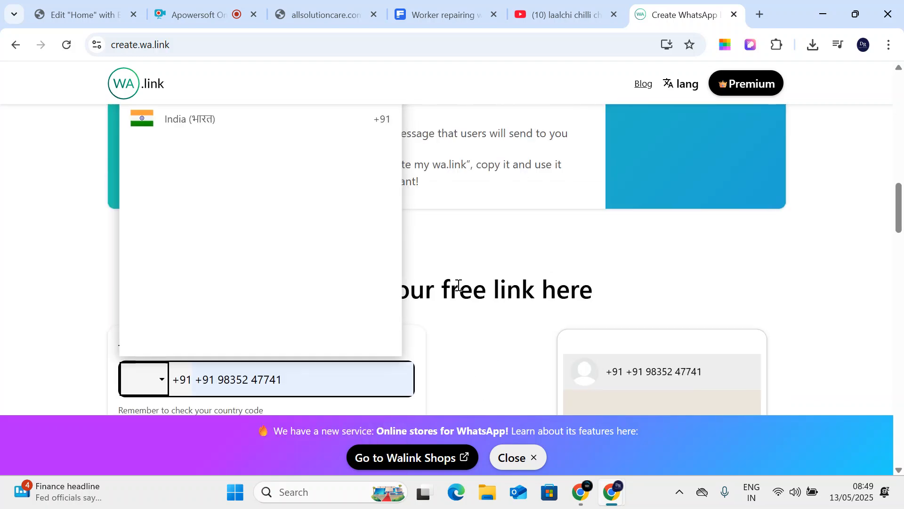
scroll(242, 133, up, 3)
click(214, 263)
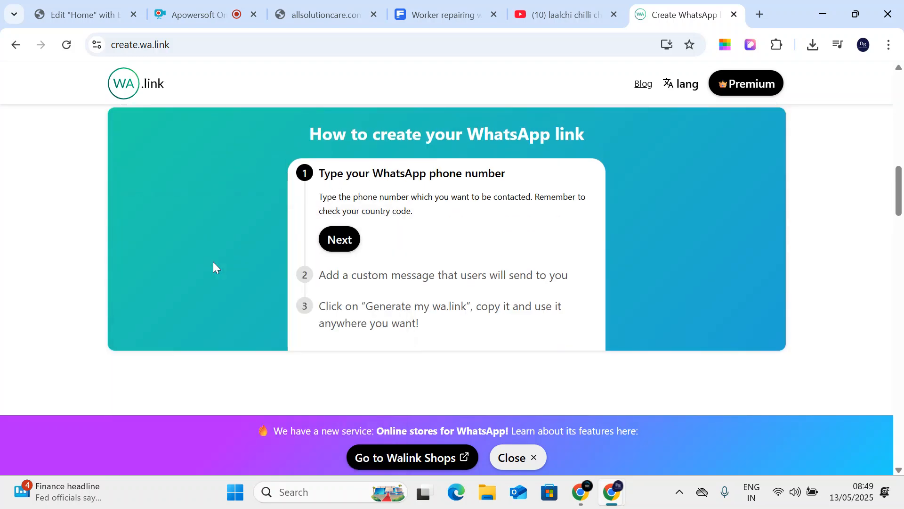
scroll(214, 264, down, 3)
scroll(307, 301, down, 5)
- Generate the link, copy wa.link/bifae6, and close the result dialog
click(284, 399)
scroll(411, 333, down, 4)
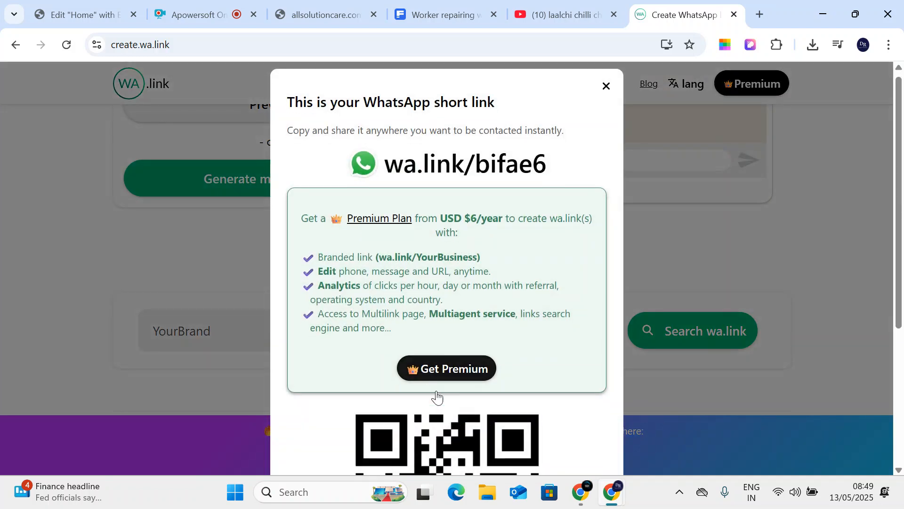
scroll(435, 403, down, 5)
click(466, 450)
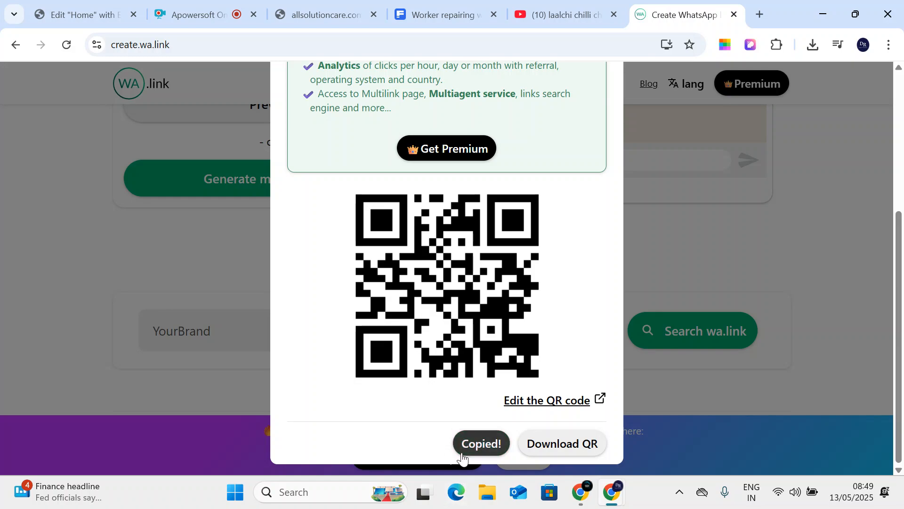
scroll(332, 368, up, 5)
click(150, 291)
scroll(150, 291, up, 15)
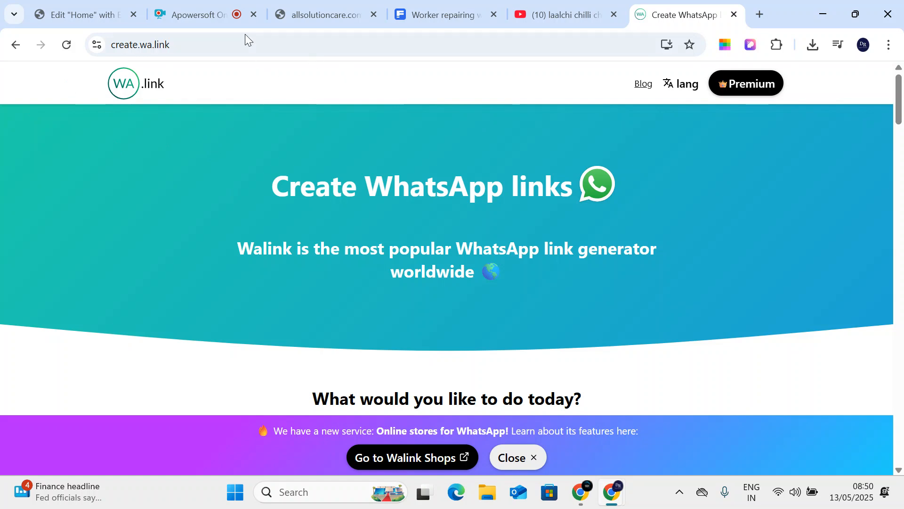
- Paste the wa.link URL into the button's link, set corner radius 0 and a dark red background
click(80, 14)
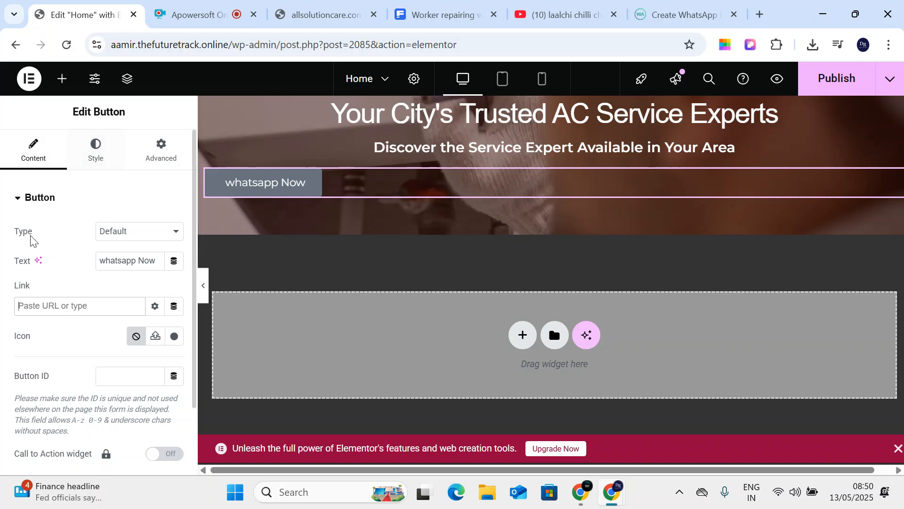
text(https://wa.link/bifae6)
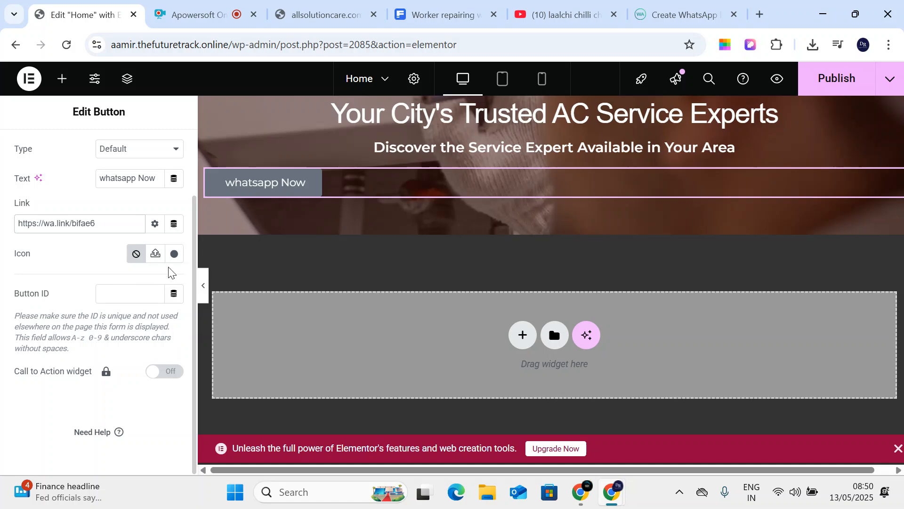
click(96, 147)
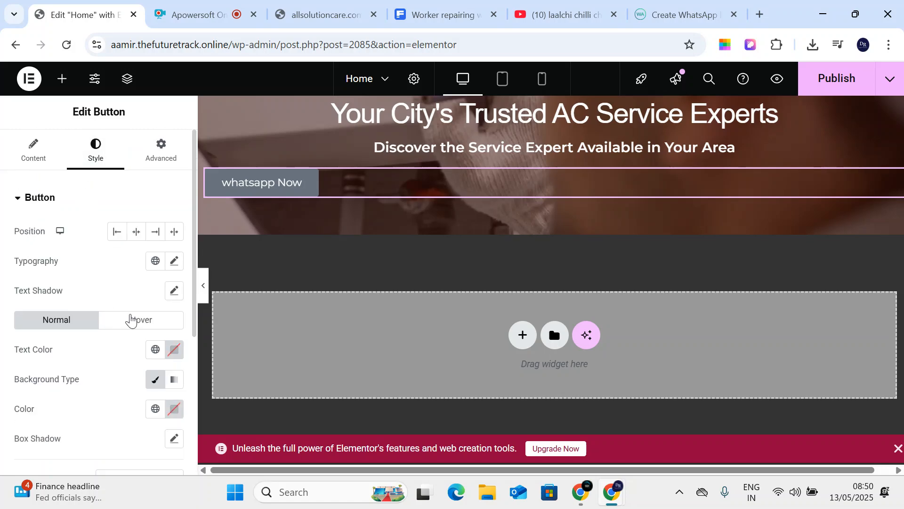
scroll(183, 347, down, 5)
click(173, 359)
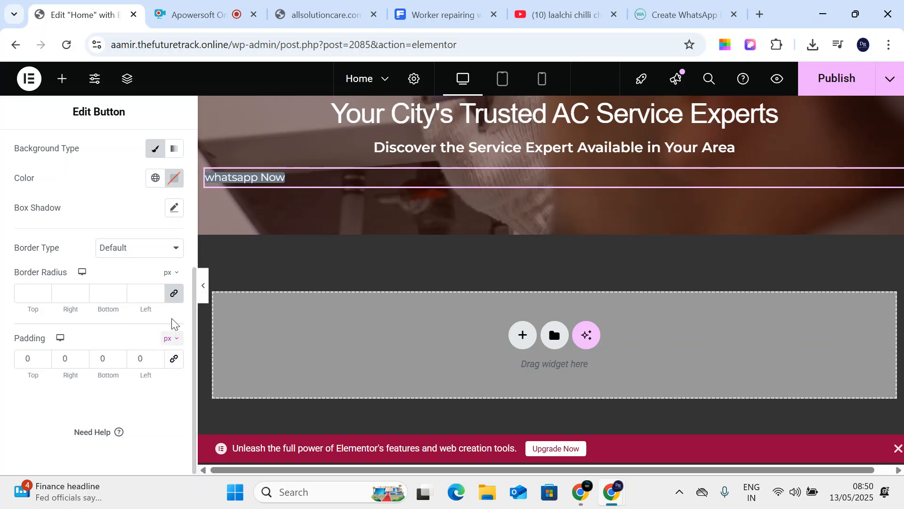
click(174, 358)
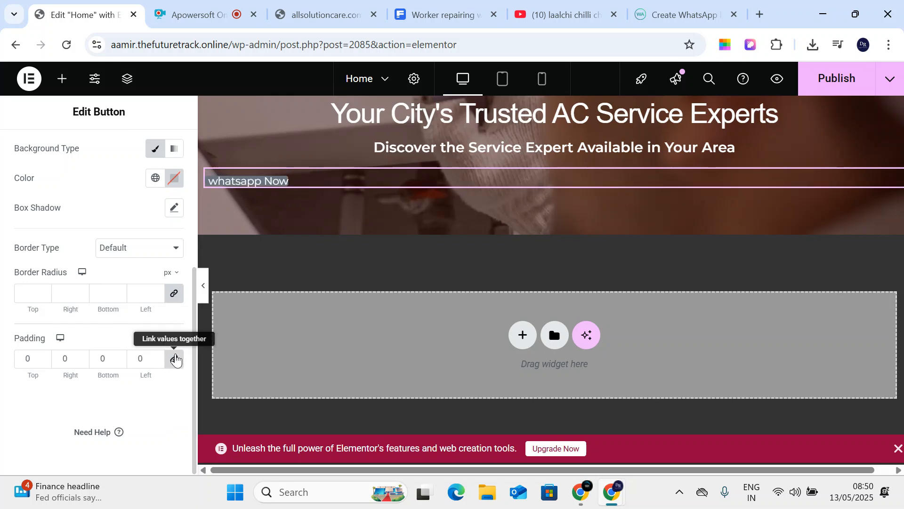
click(174, 295)
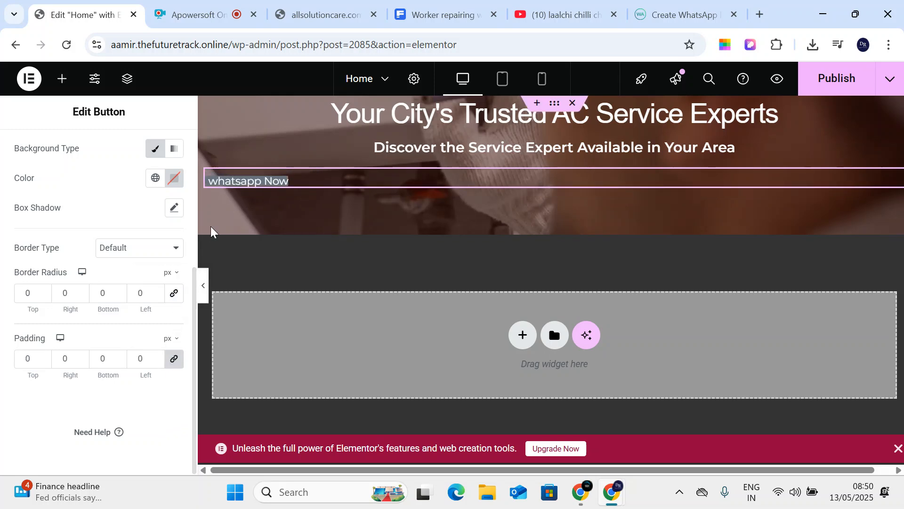
click(175, 182)
click(224, 276)
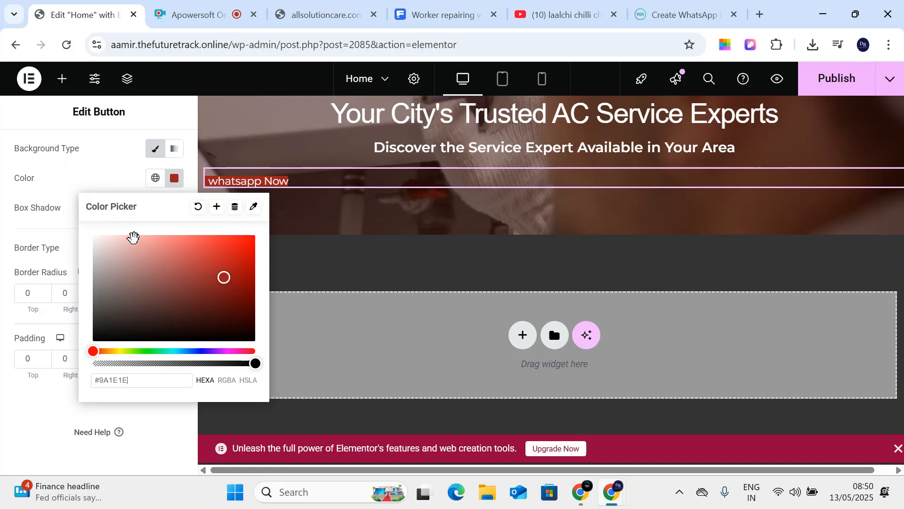
- Centre the whatsapp Now button, make its text white and set its background to #560D0D
click(61, 81)
scroll(99, 282, down, 5)
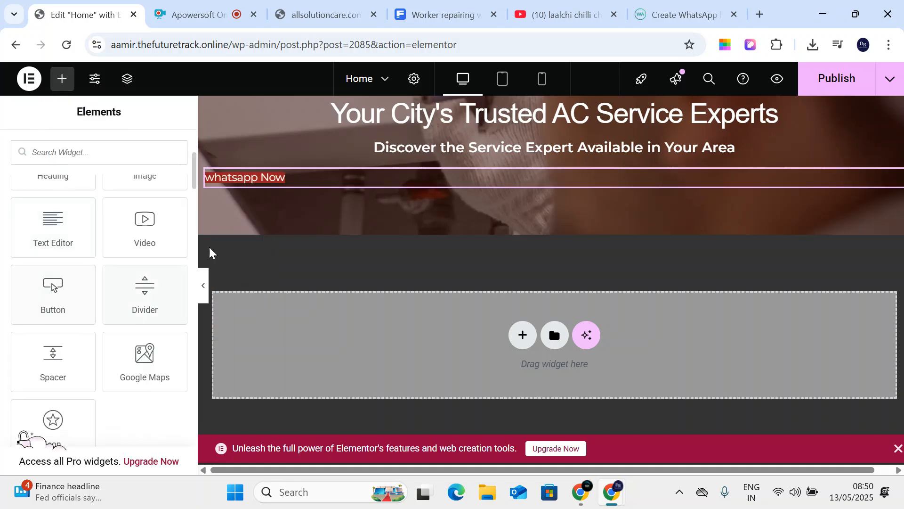
scroll(98, 200, up, 5)
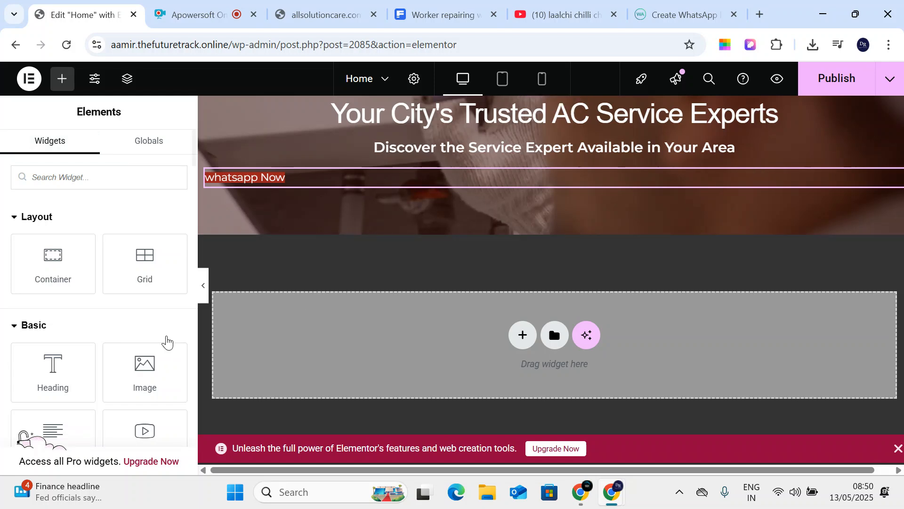
click(343, 180)
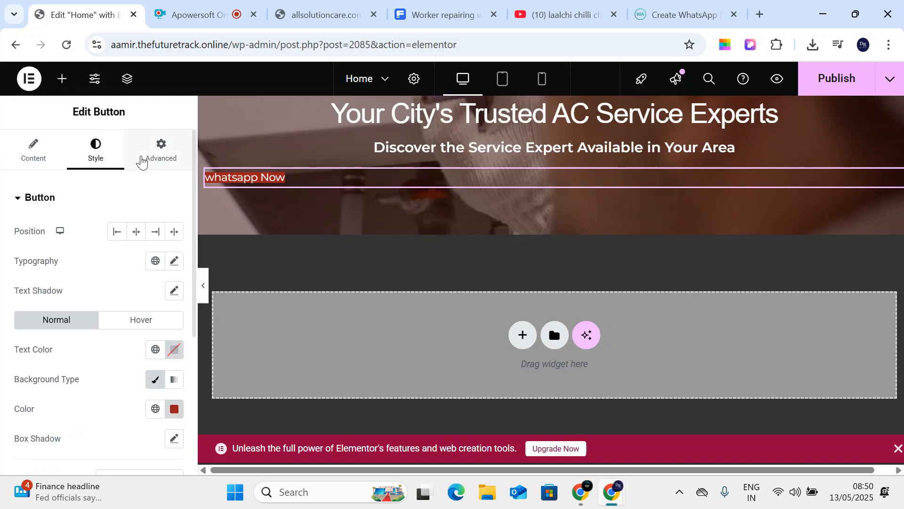
click(137, 232)
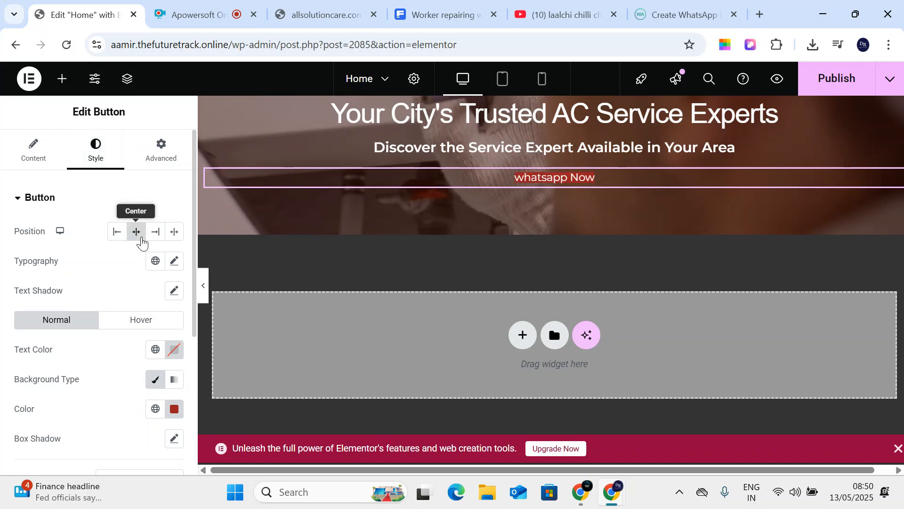
scroll(185, 401, down, 3)
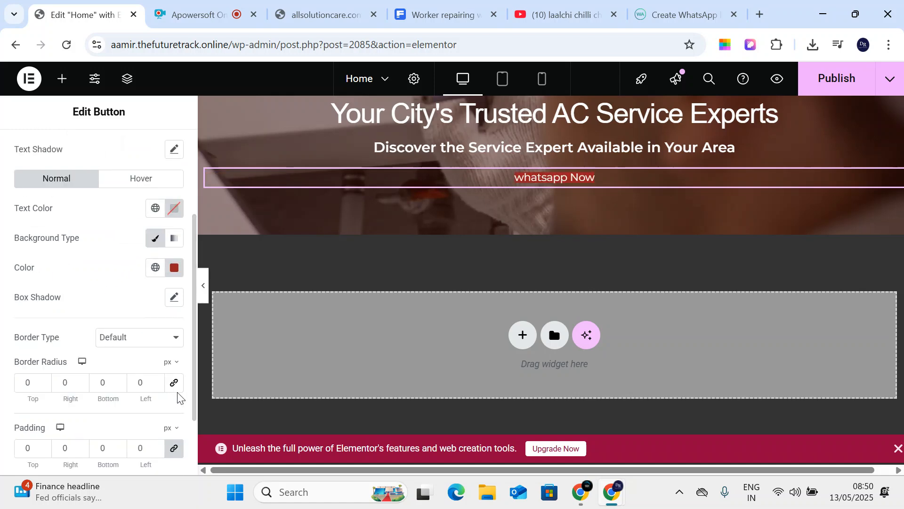
scroll(178, 309, down, 2)
scroll(178, 312, up, 5)
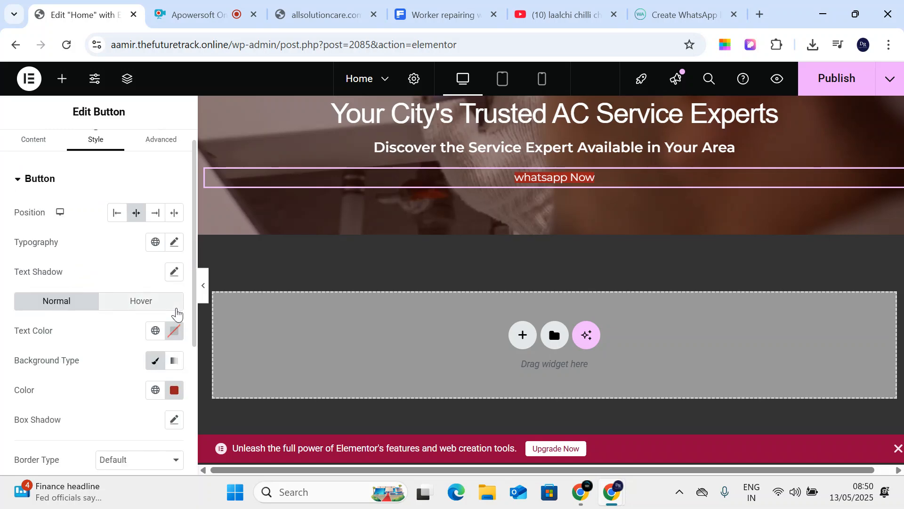
click(176, 335)
drag(158, 203, 81, 135)
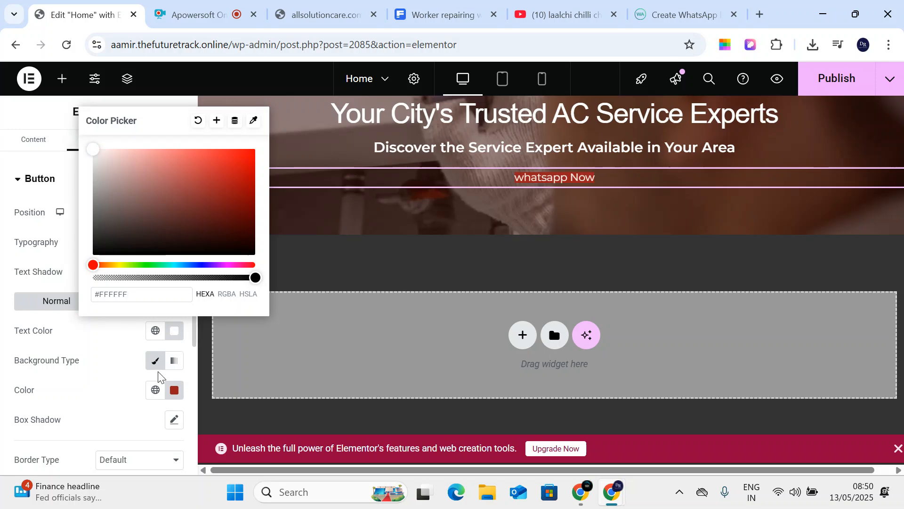
click(174, 390)
drag(234, 277, 231, 278)
click(31, 219)
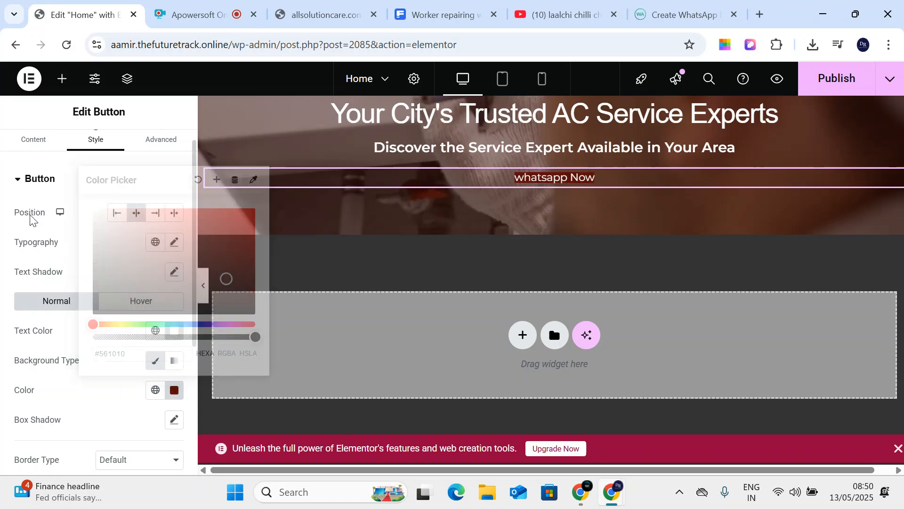
- Set the whatsapp Now button's type to Success
click(30, 140)
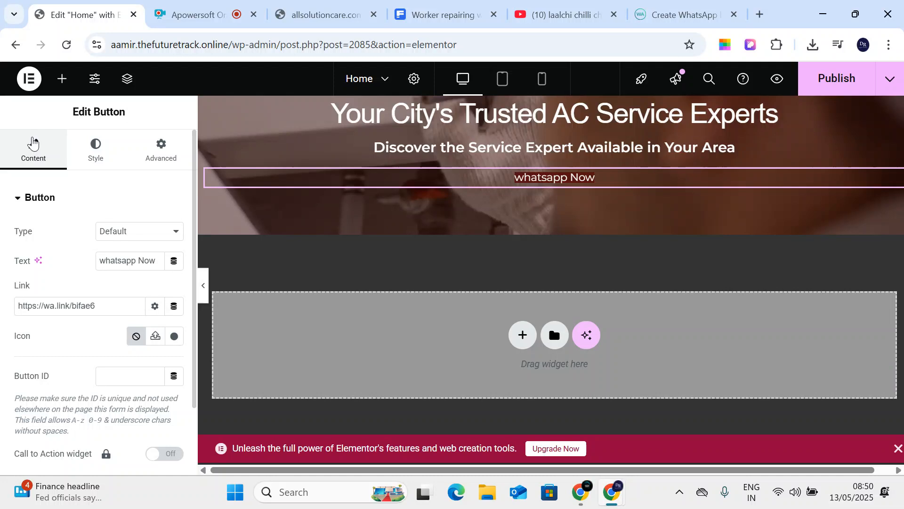
click(139, 231)
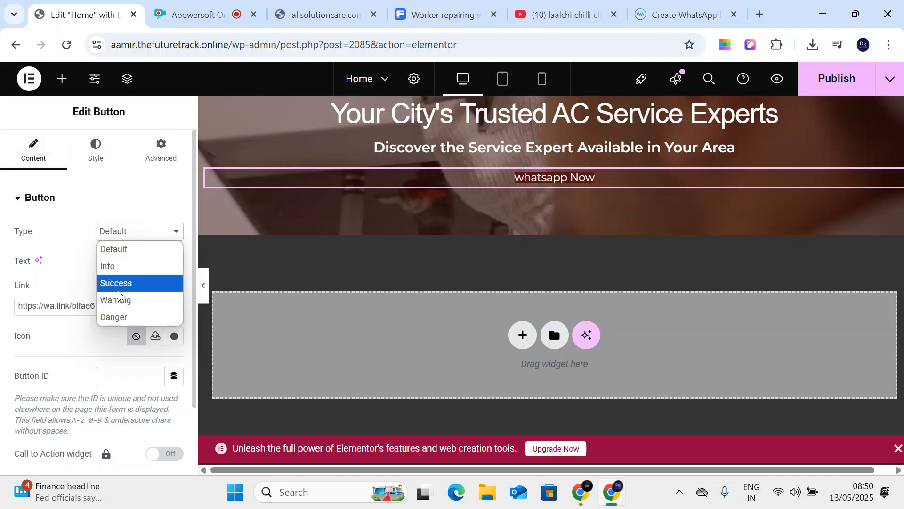
click(135, 283)
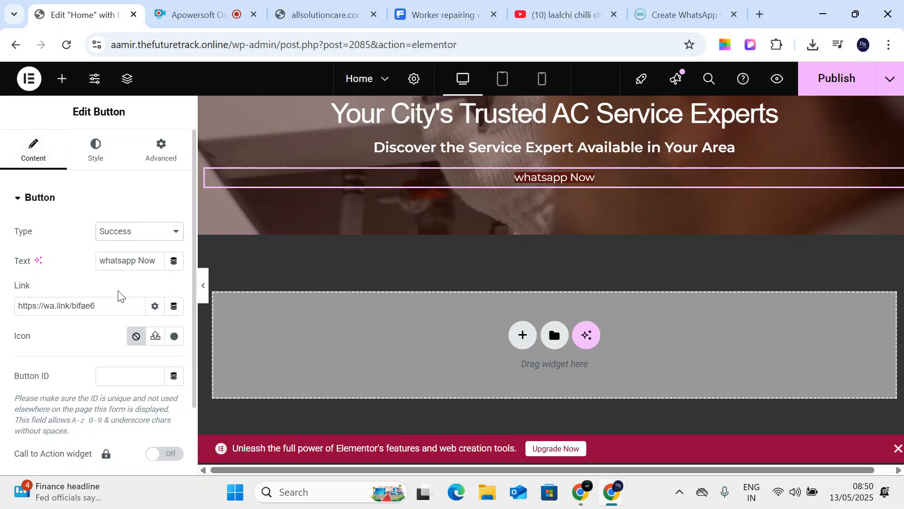
- Open the live Home page via View Page in the Publish menu, then return to the editor
click(890, 78)
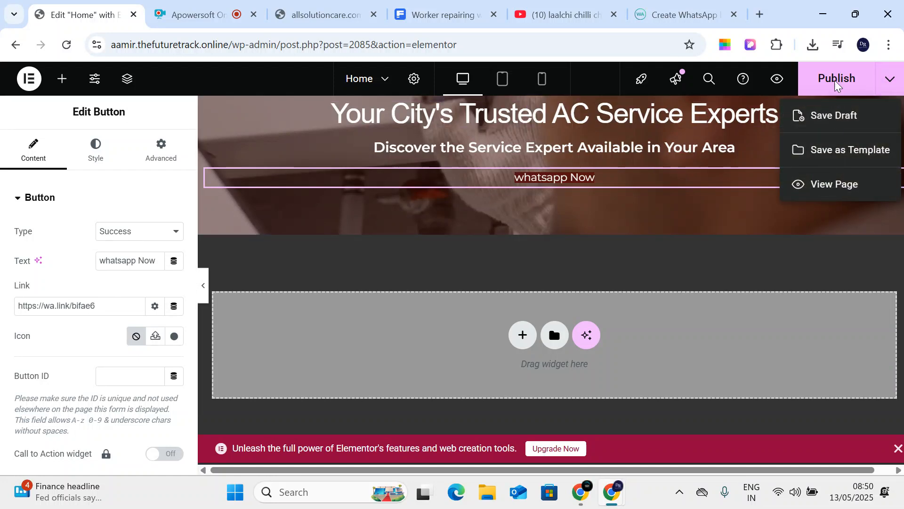
click(889, 78)
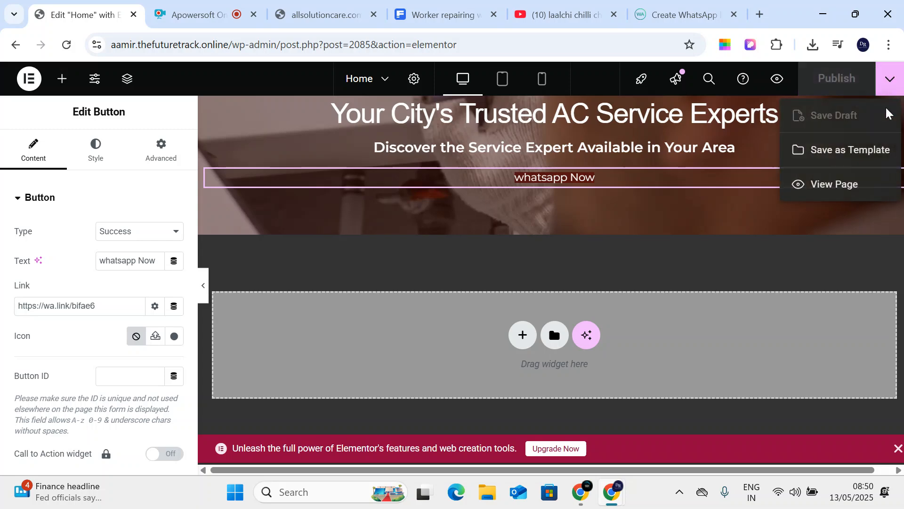
click(811, 190)
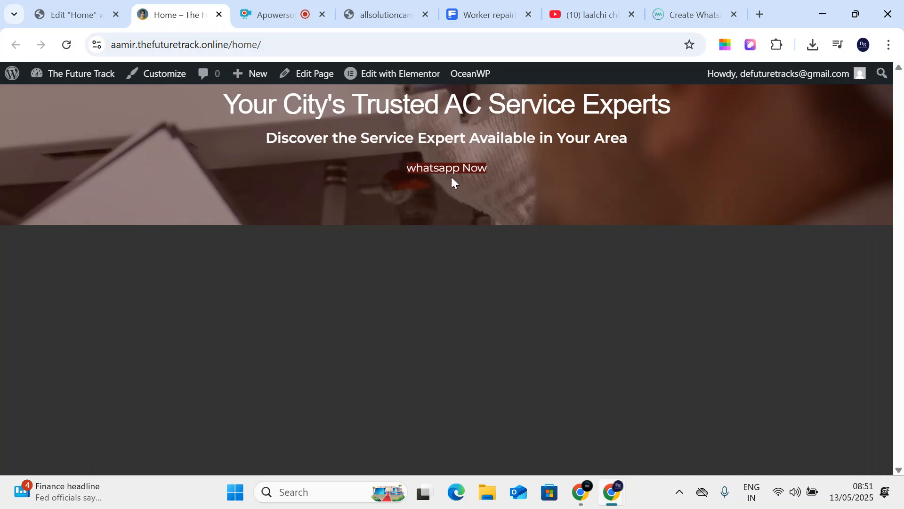
click(83, 18)
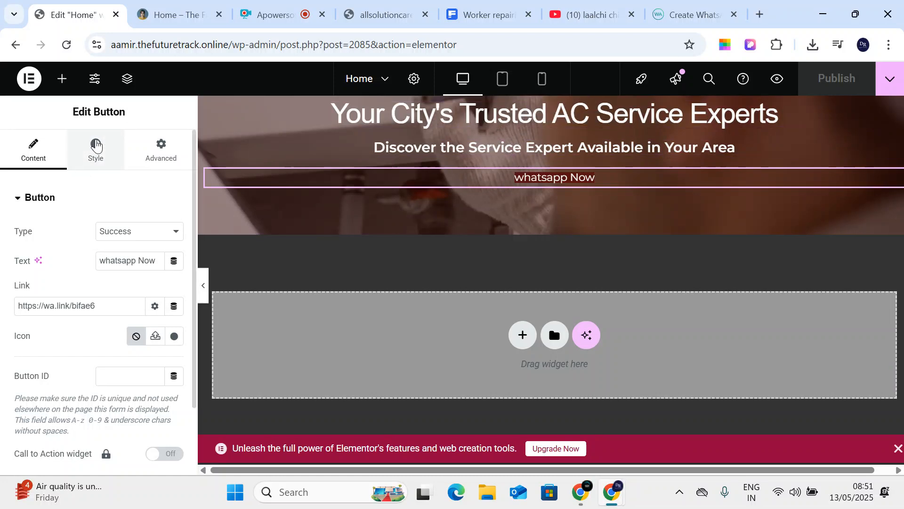
- Add a Spacer under the main hero heading and set its space to 0
click(62, 79)
scroll(89, 312, down, 5)
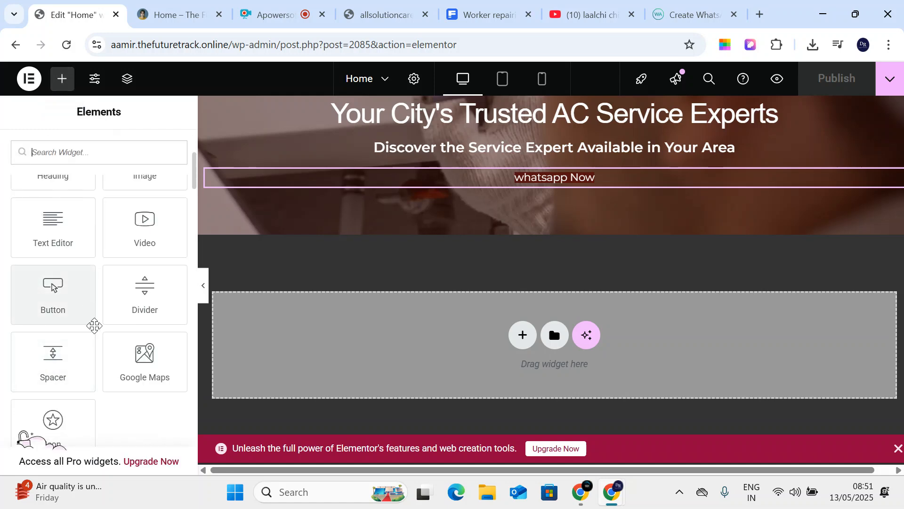
drag(63, 359, 530, 124)
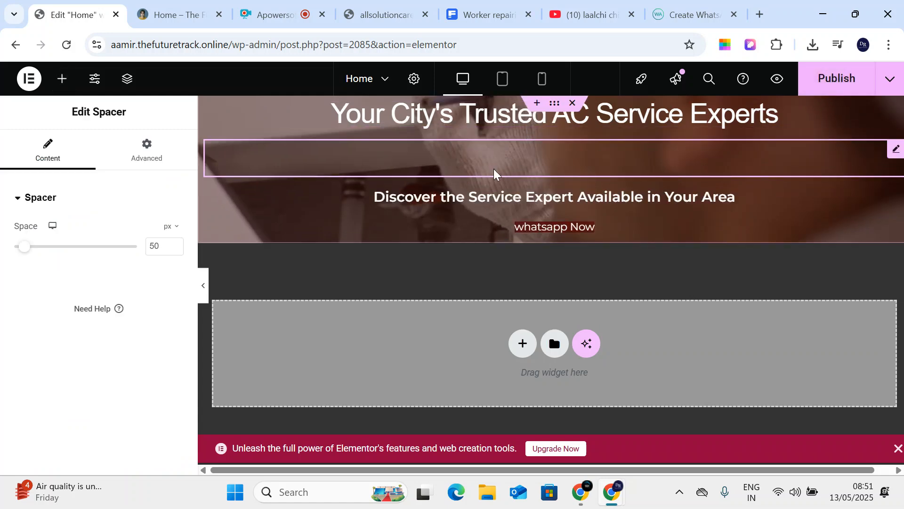
drag(24, 246, 14, 246)
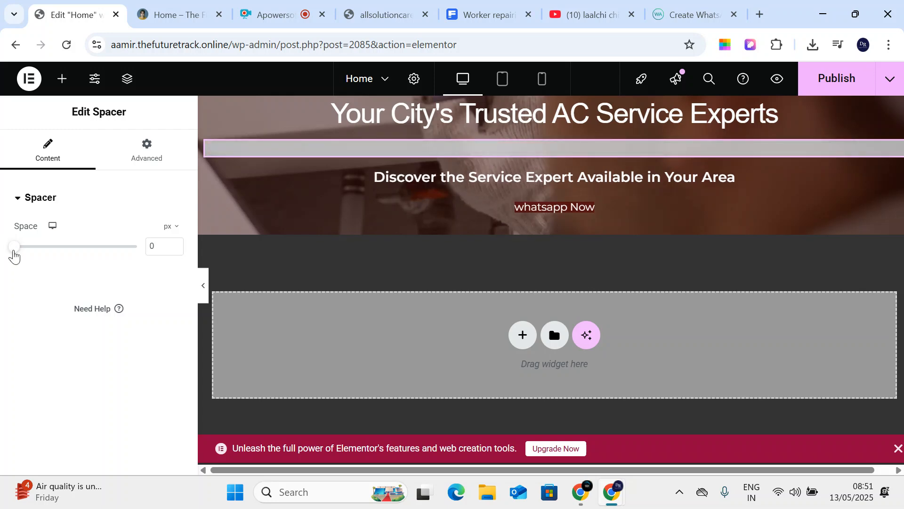
- Add a Divider widget below the whatsapp Now button
click(62, 79)
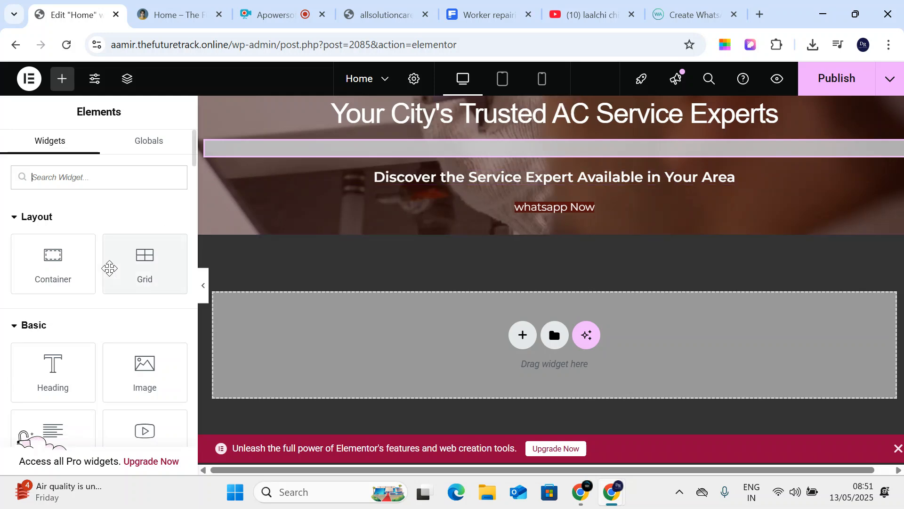
scroll(80, 286, down, 5)
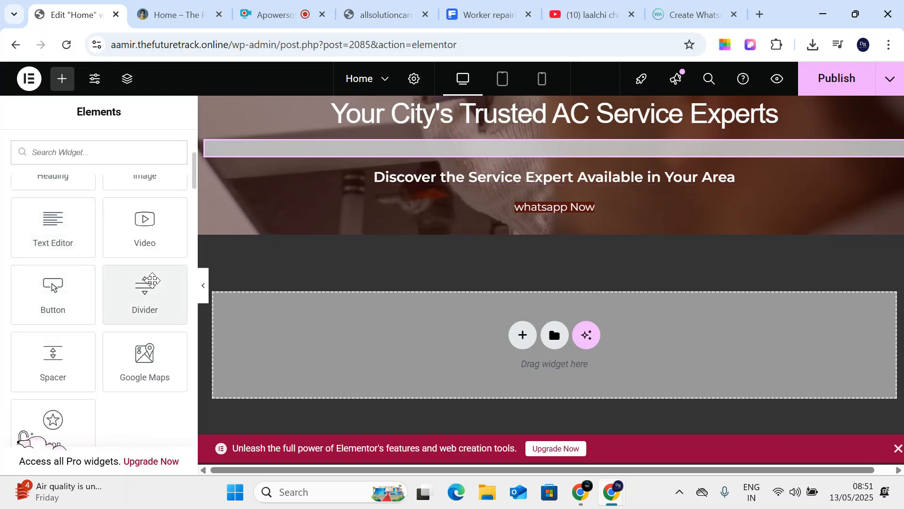
drag(154, 283, 521, 217)
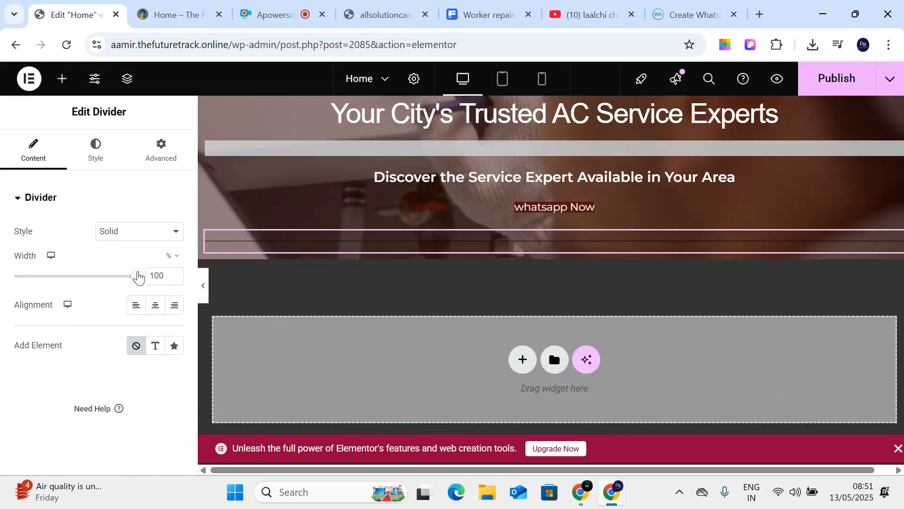
- Make the divider light grey (#E7E2E2) with weight 1, comparing against the reference site
click(131, 233)
click(103, 150)
click(174, 230)
click(176, 296)
click(221, 320)
click(127, 331)
click(96, 298)
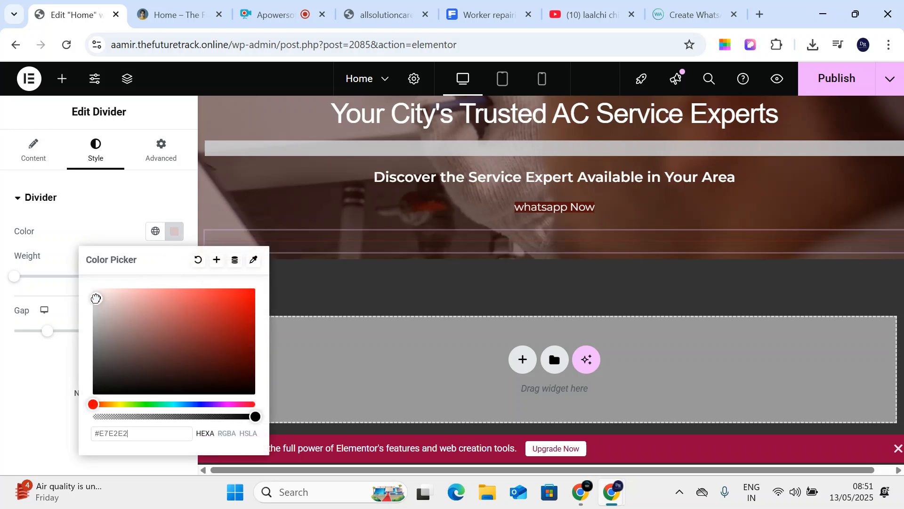
click(384, 14)
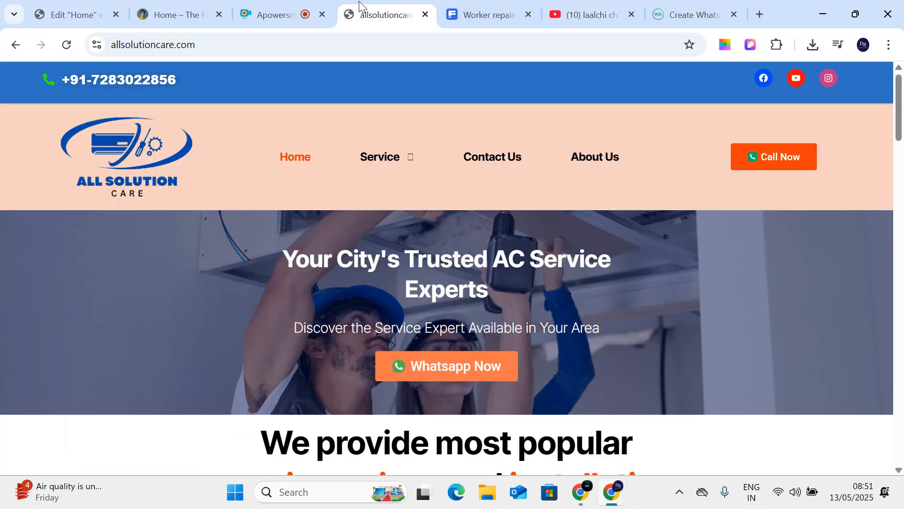
scroll(399, 275, down, 5)
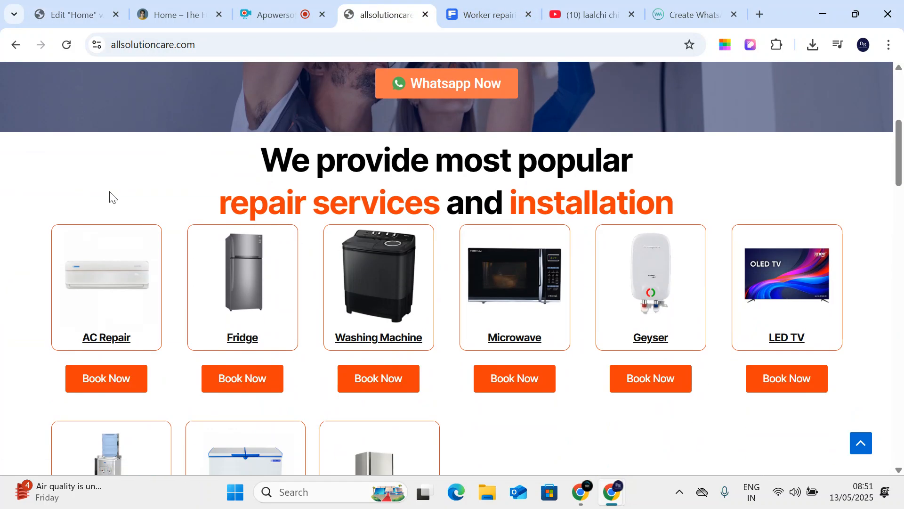
scroll(110, 197, up, 5)
click(96, 15)
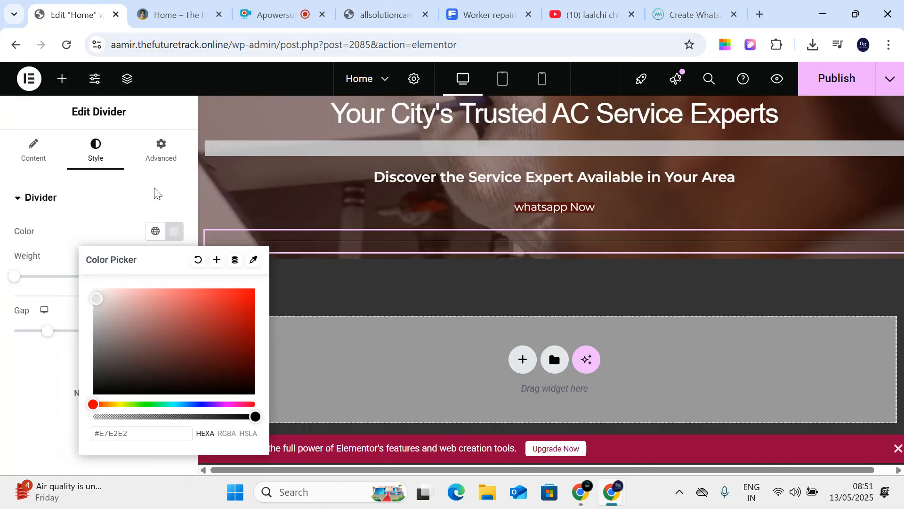
click(25, 252)
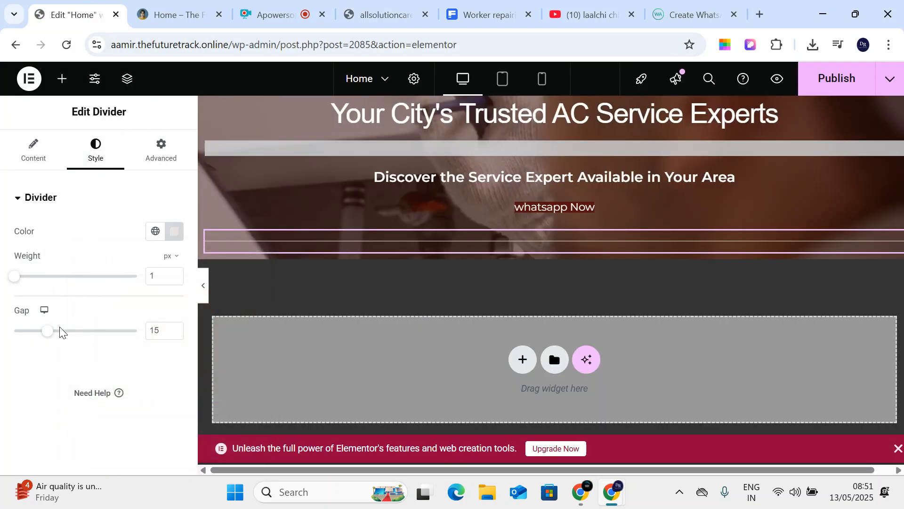
mouse_move(20, 281)
mouse_down()
mouse_move(113, 292)
mouse_move(14, 277)
mouse_up()
click(44, 197)
- Set the divider to a solid line, 25% wide and centred under the hero text
click(33, 150)
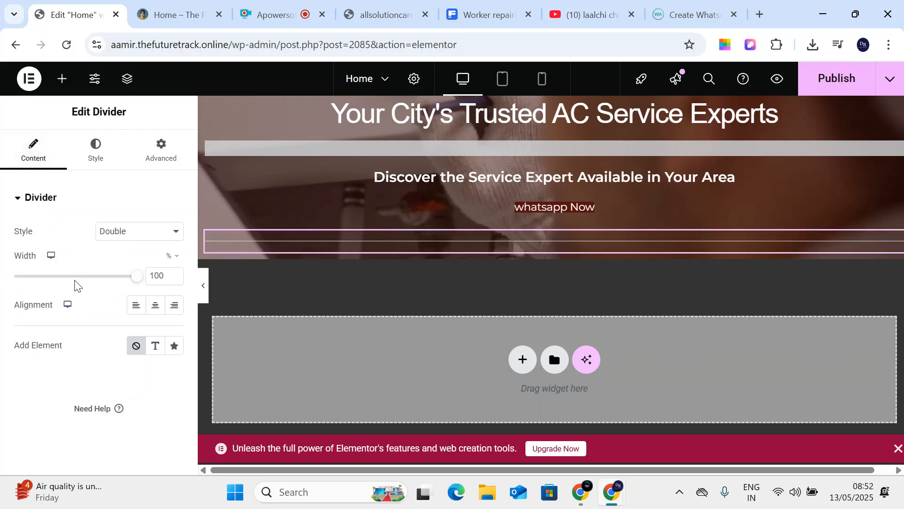
drag(136, 277, 87, 276)
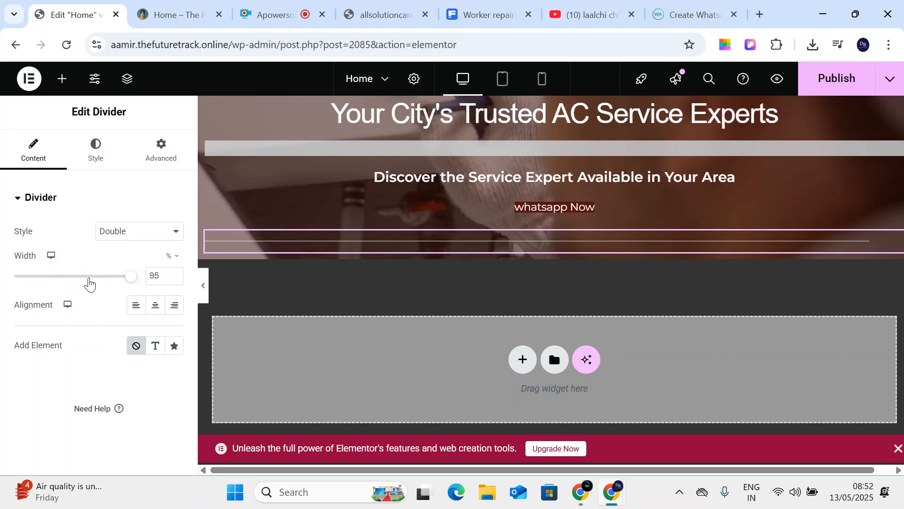
click(108, 214)
click(20, 212)
click(127, 232)
click(123, 264)
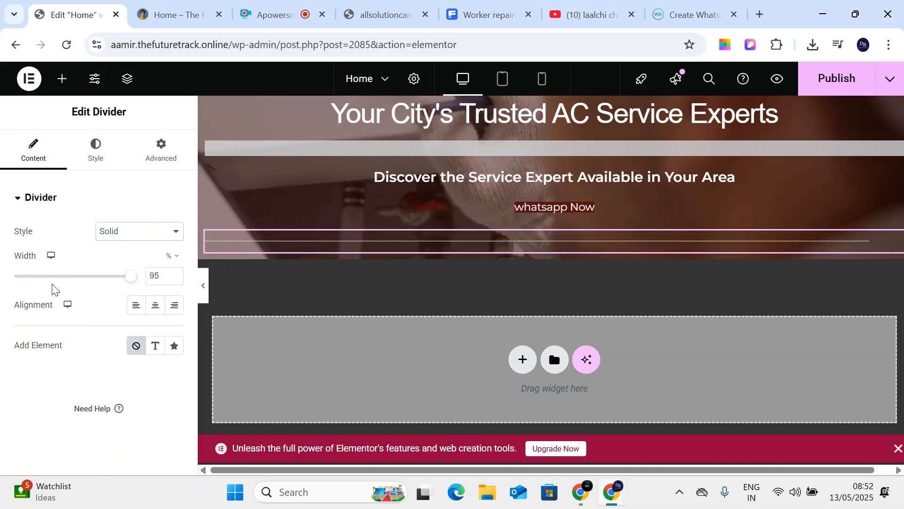
drag(131, 277, 45, 279)
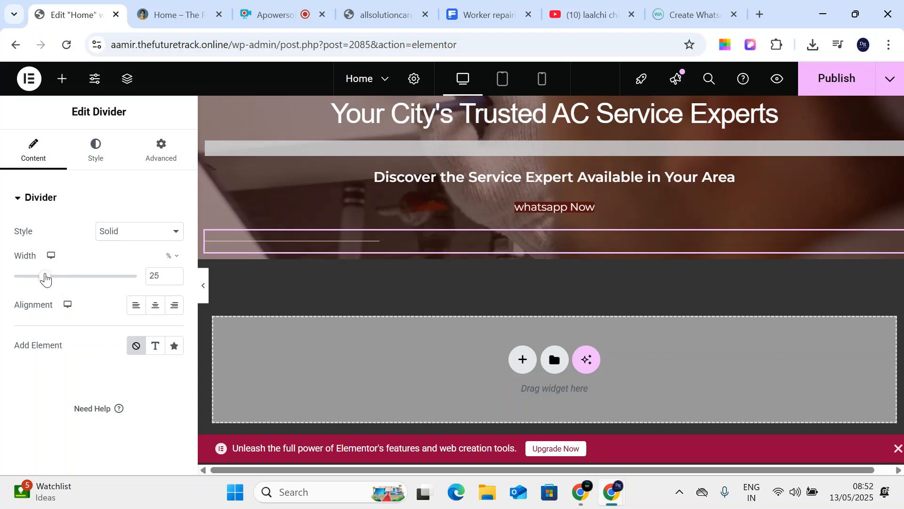
click(93, 153)
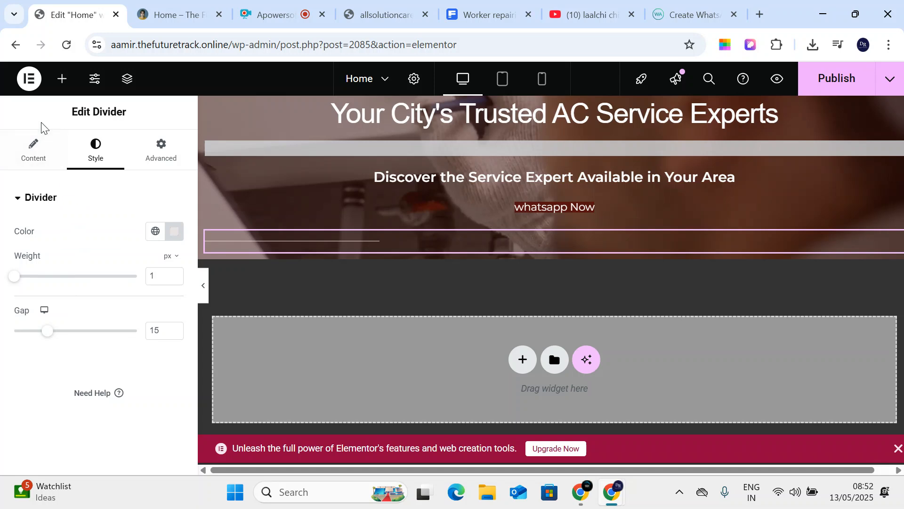
click(32, 156)
click(155, 309)
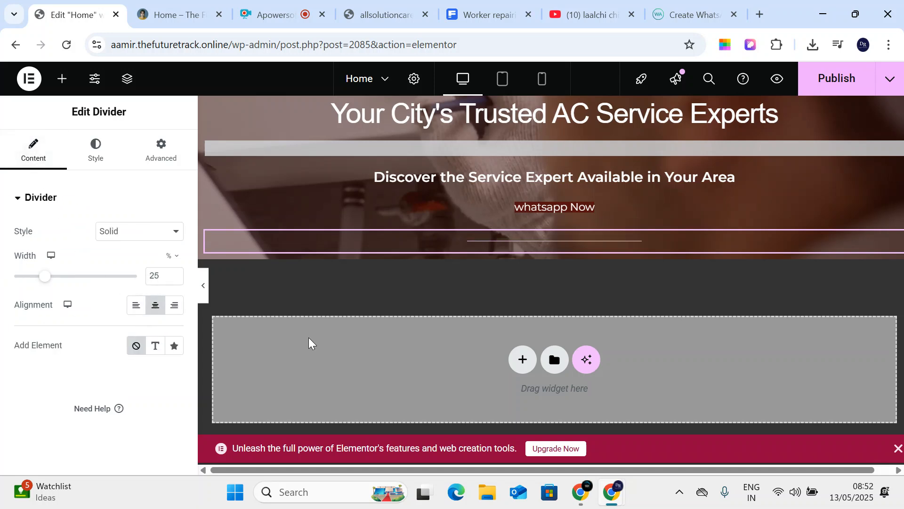
- Add an empty single-column section below the hero
click(60, 80)
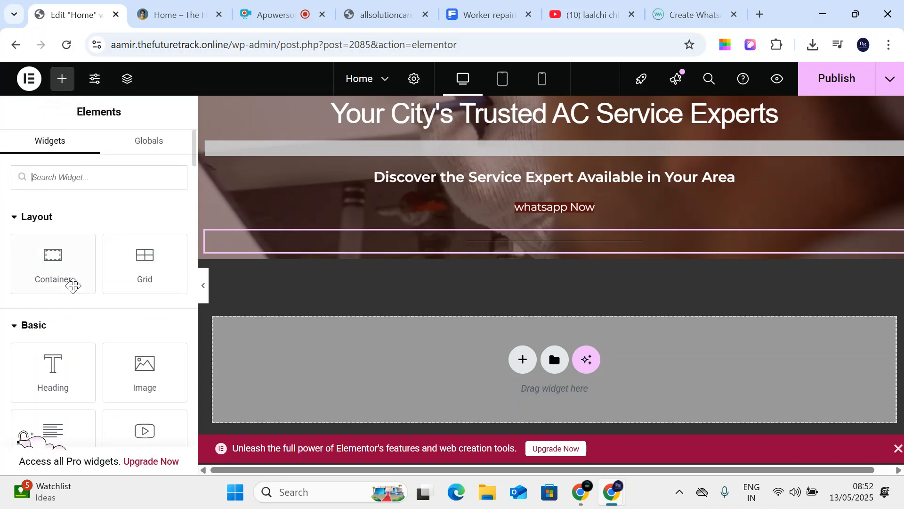
scroll(72, 308, down, 7)
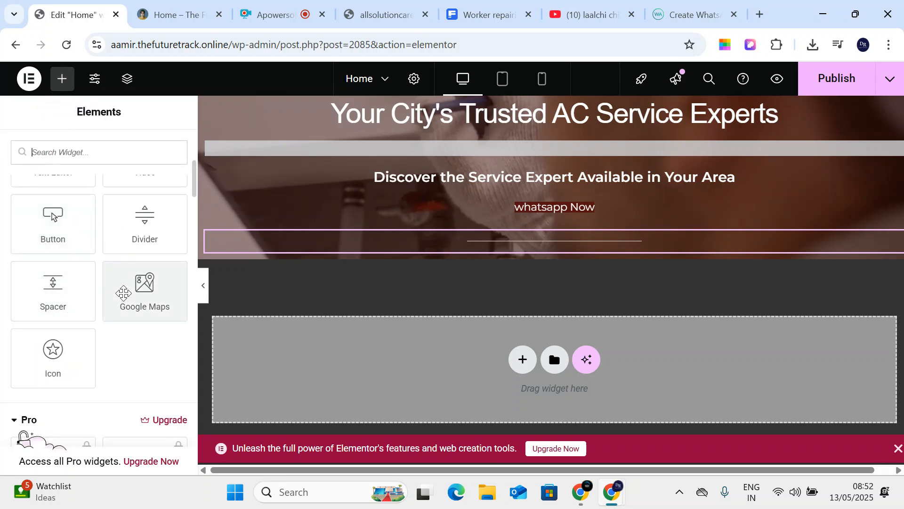
drag(123, 293, 336, 283)
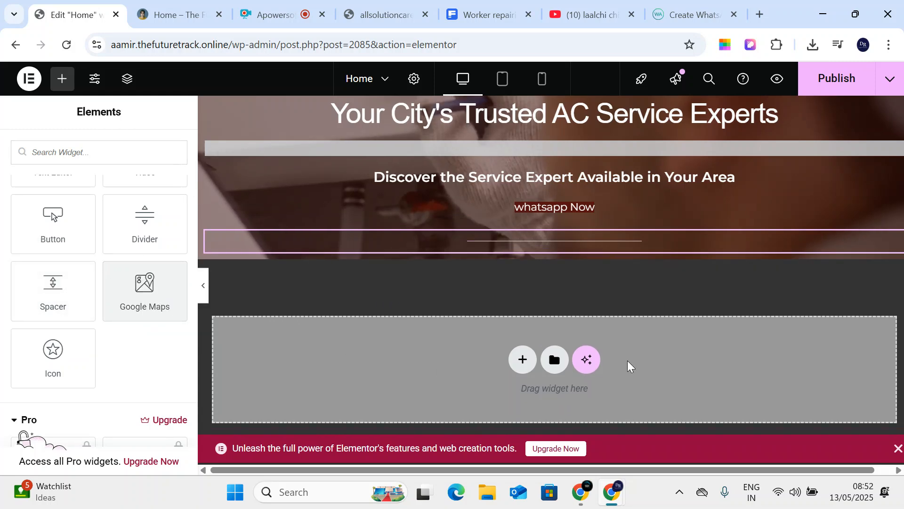
click(519, 358)
click(471, 399)
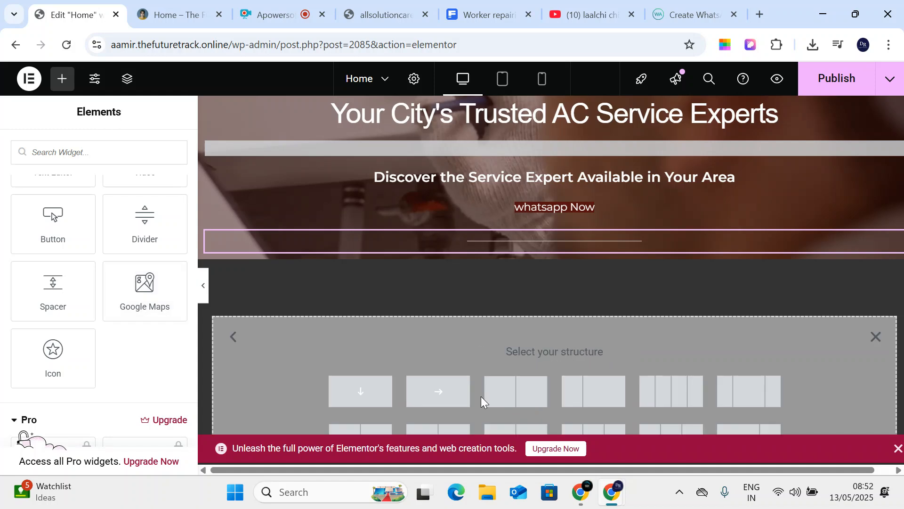
click(359, 400)
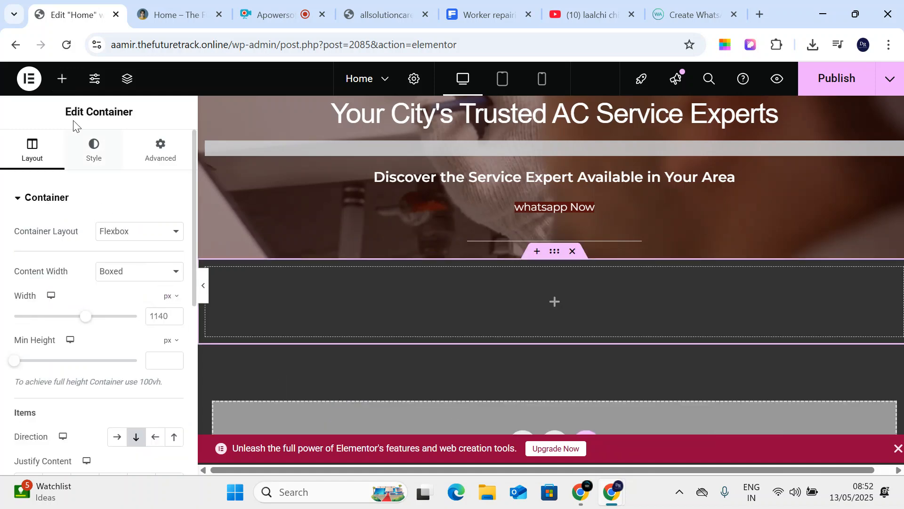
- Drop a Google Maps widget into the new section and select its London Eye location text
click(62, 77)
scroll(106, 349, down, 2)
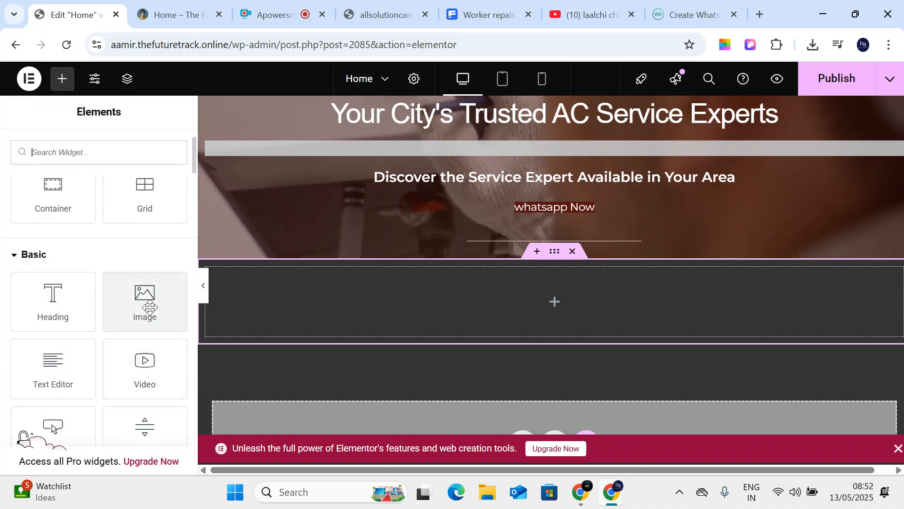
scroll(149, 307, down, 3)
drag(159, 355, 548, 290)
drag(141, 353, 499, 313)
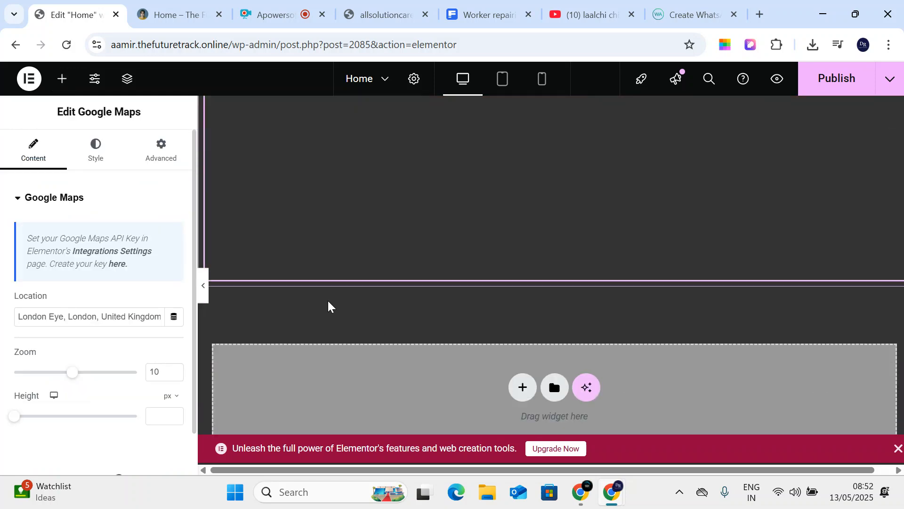
scroll(403, 257, down, 2)
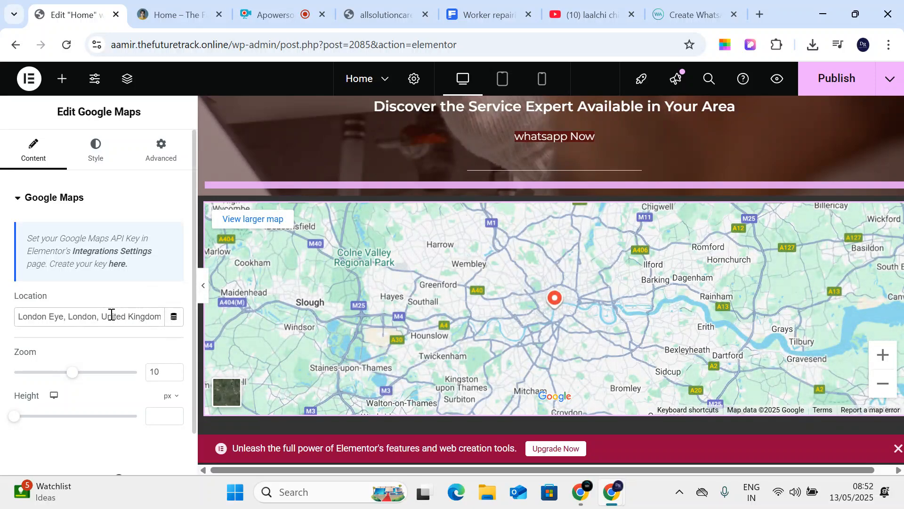
triple_click(111, 315)
- Enter 'the future track computer education dhanbad' as the map location
text(the future track)
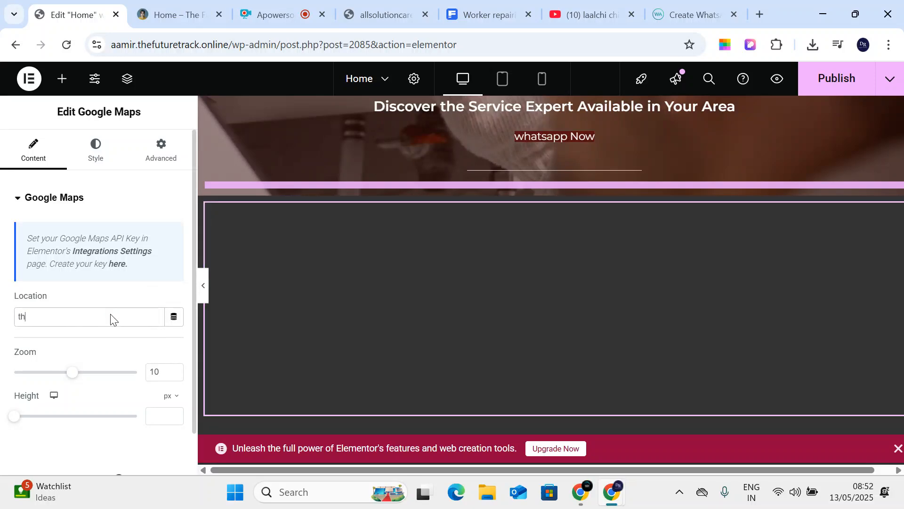
text( computer education dhanbad)
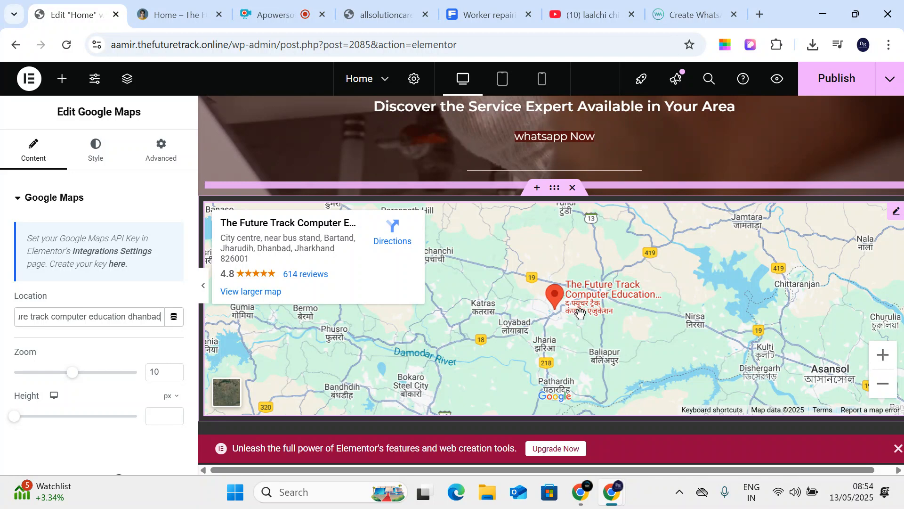
- Search Google for the site owner's name in a new tab
click(743, 18)
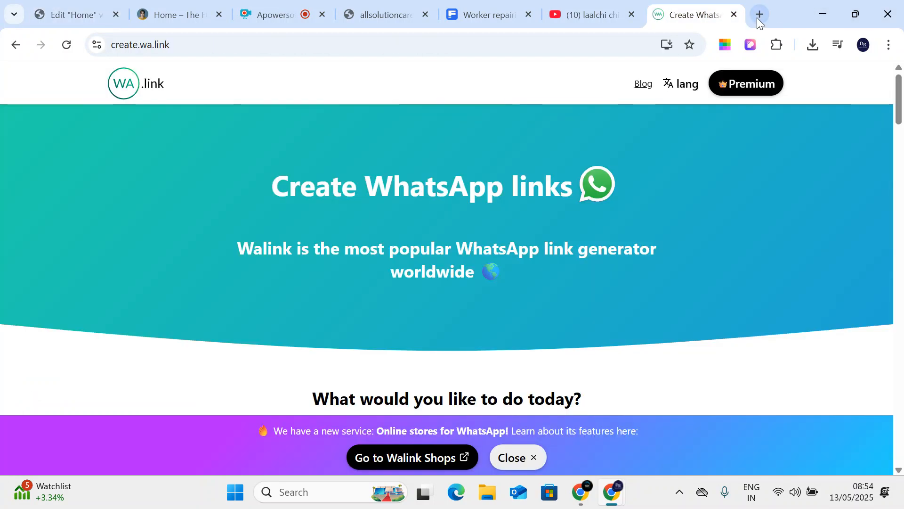
click(758, 15)
click(367, 288)
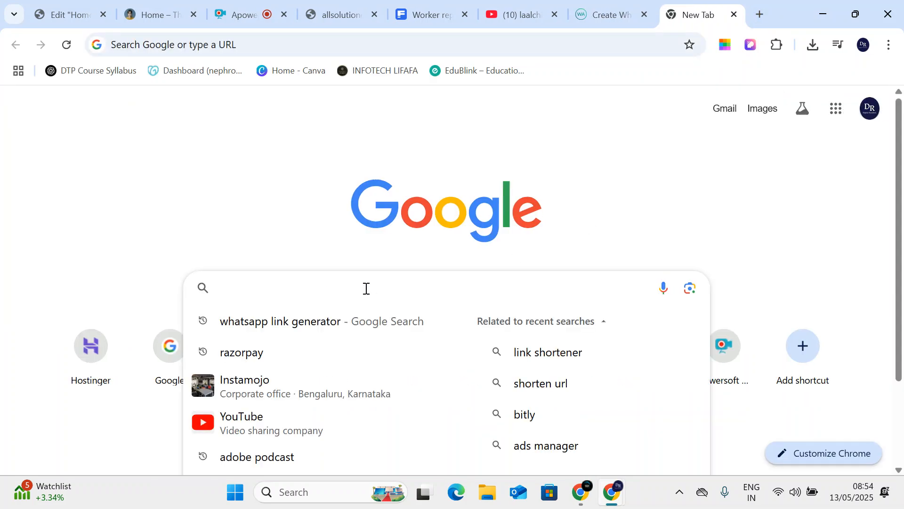
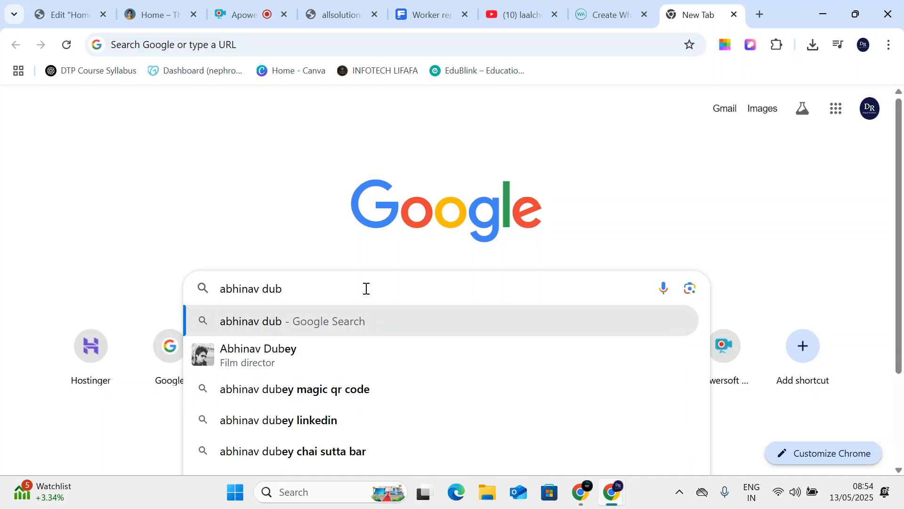
key(Return)
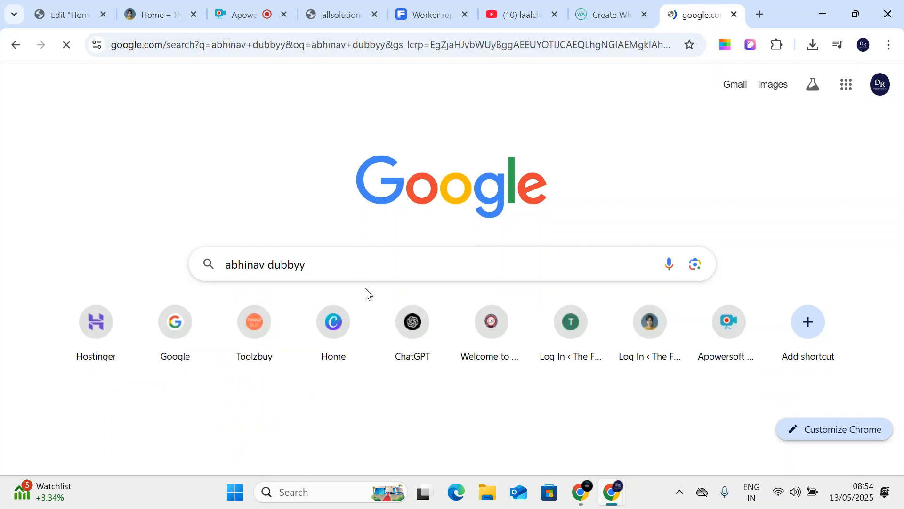
- Refine the search to the owner's name plus 'google my business profile'
click(309, 95)
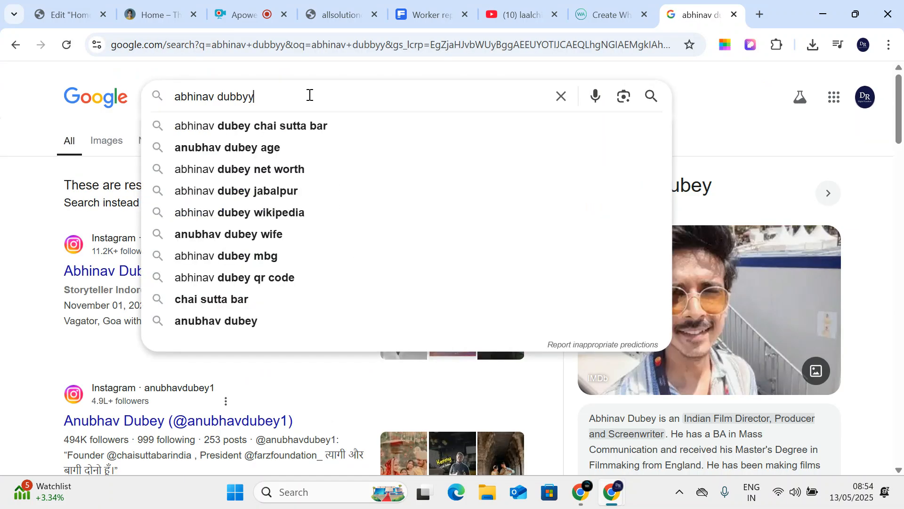
text(google my)
key(Down)
key(Down)
key(Return)
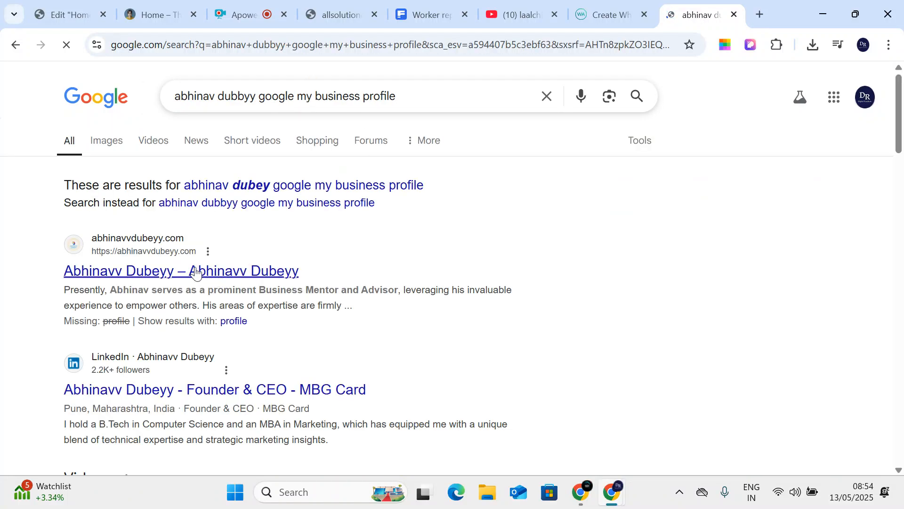
click(159, 275)
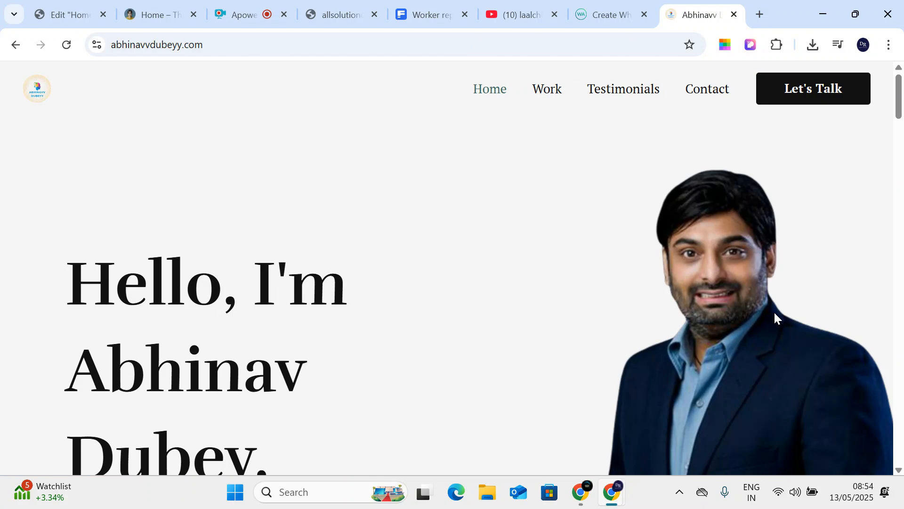
scroll(796, 243, down, 15)
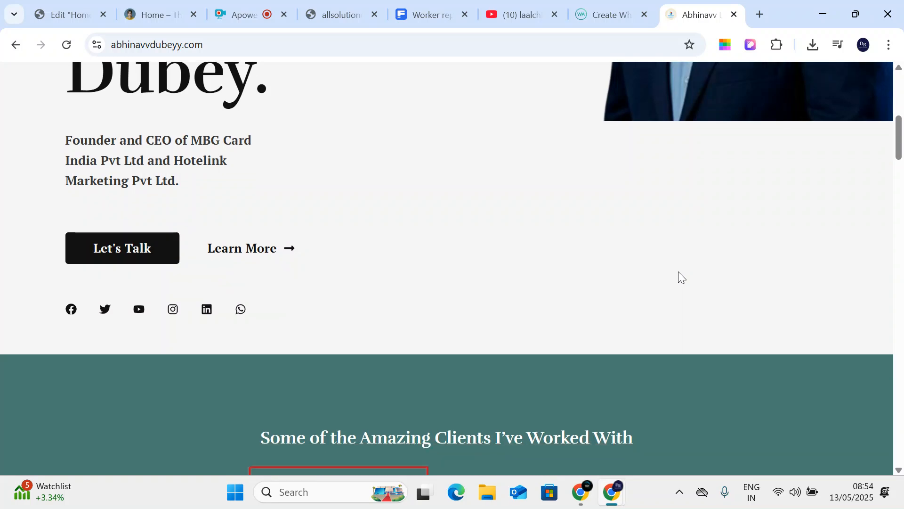
scroll(651, 281, down, 7)
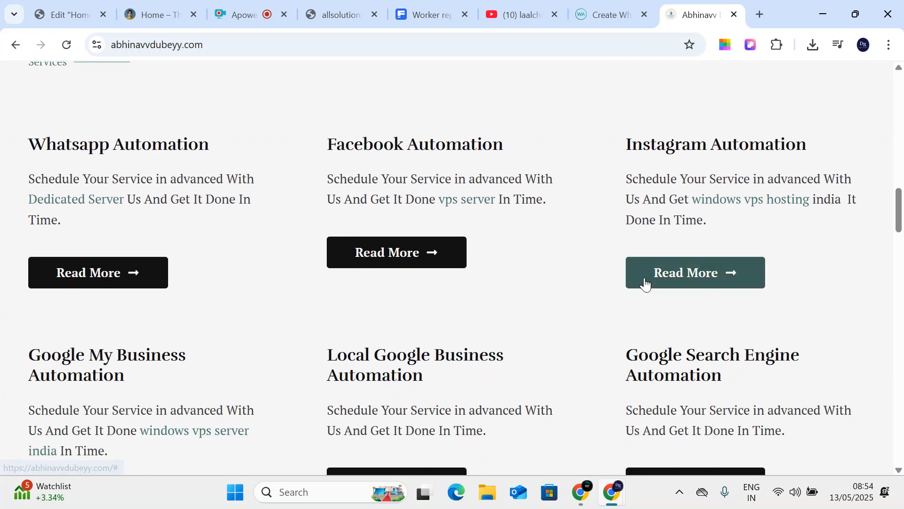
scroll(646, 278, down, 6)
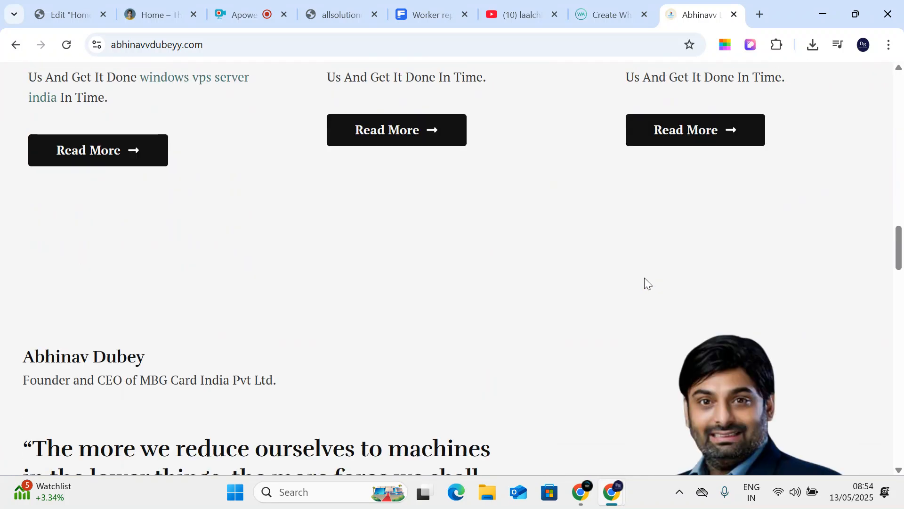
scroll(626, 295, up, 20)
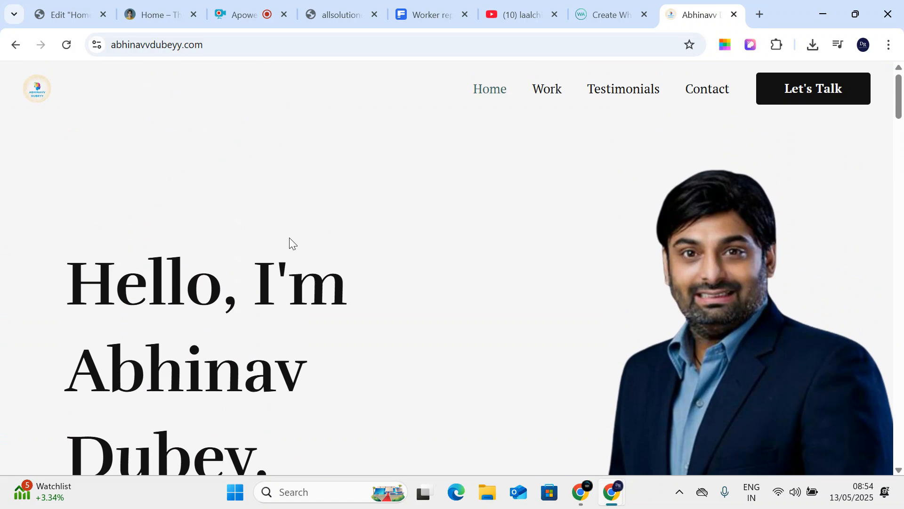
scroll(289, 237, down, 12)
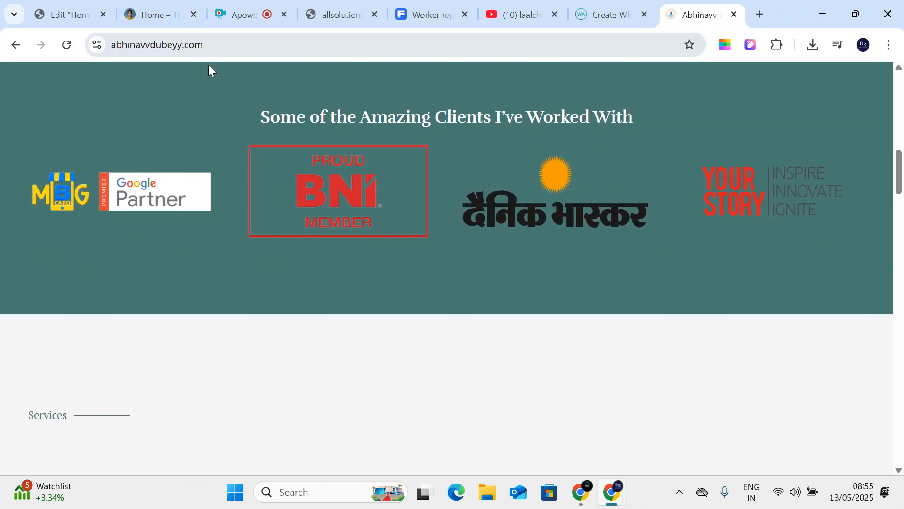
click(222, 47)
- Append /wp-admin to the owner's site address to load its login page
click(245, 46)
text(/wp)
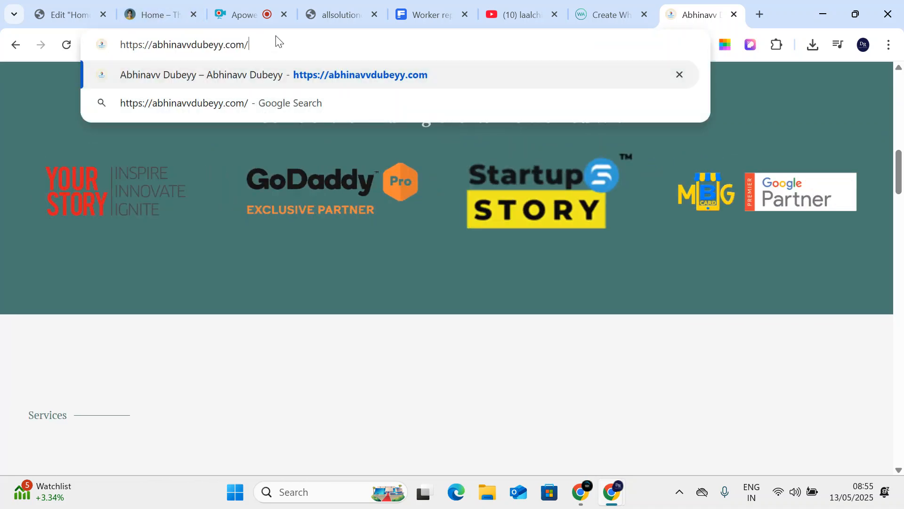
text(-admin)
key(Return)
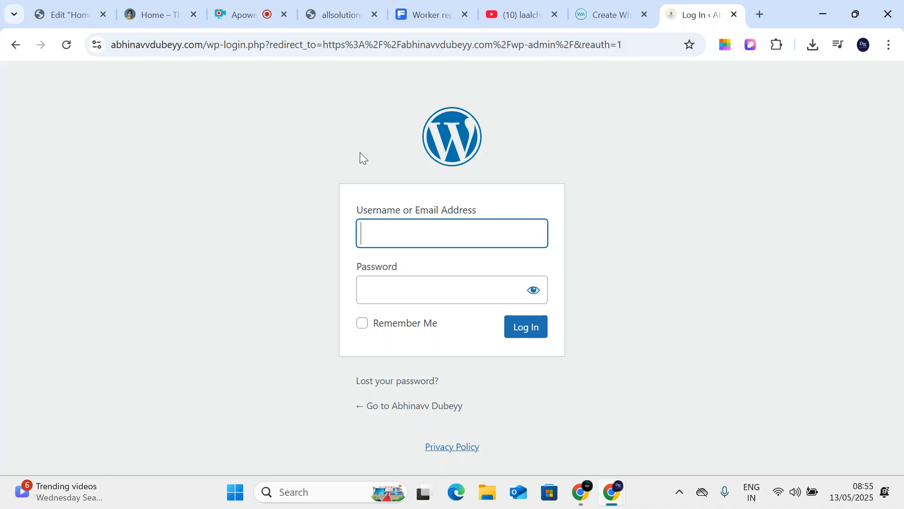
- Go back to the homepage and reopen the site's /wp-admin login page
click(16, 45)
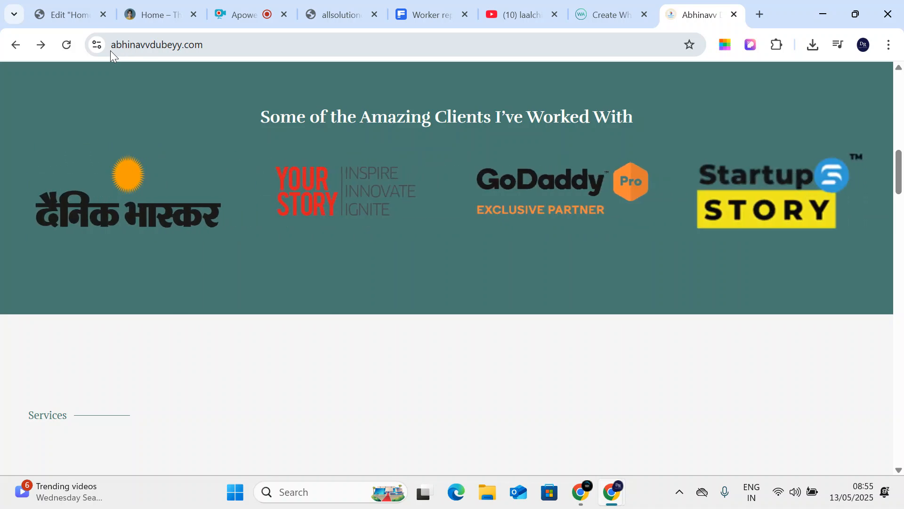
click(219, 50)
click(226, 53)
text(w)
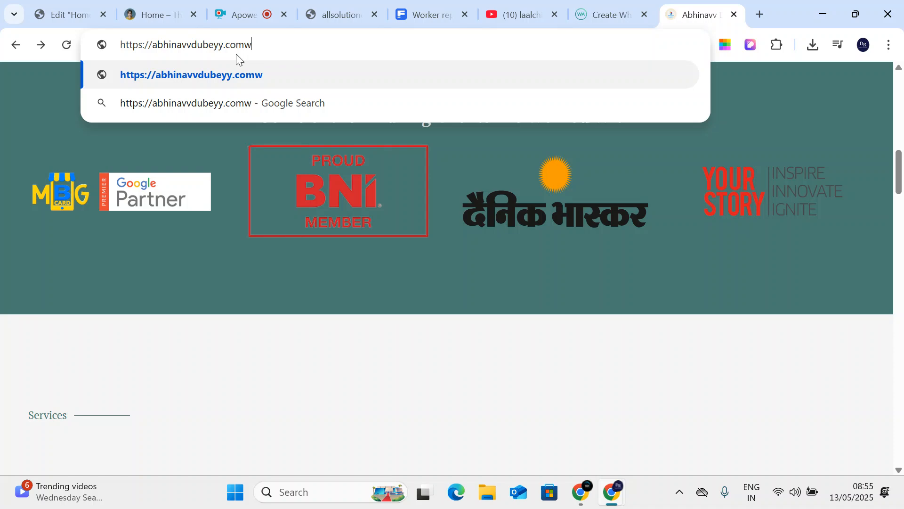
key(BackSpace)
text(/wp-admin)
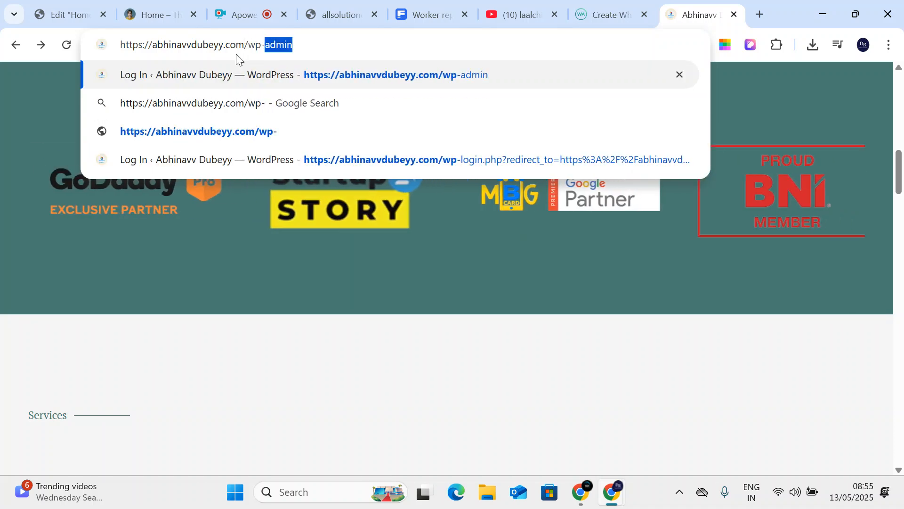
key(Return)
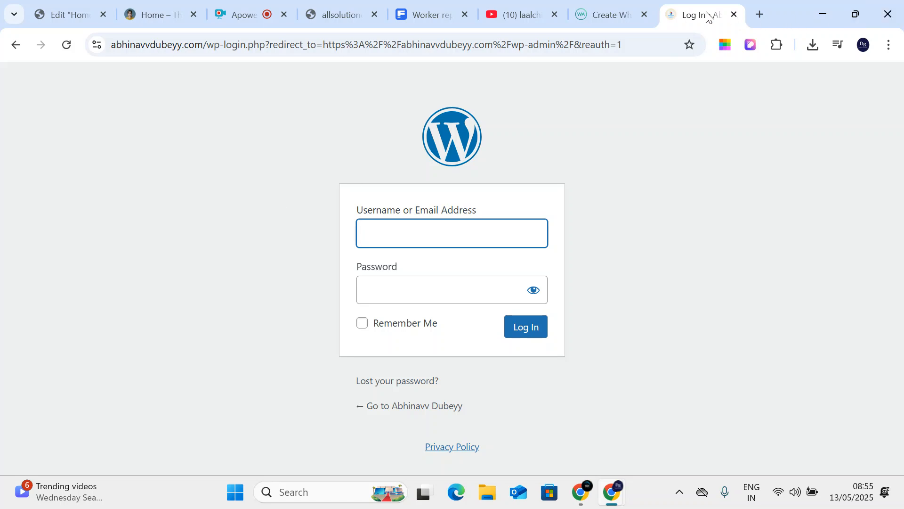
- Close the login tab, search 'best computer classes in dhanbad' in a new tab, then go back
click(733, 15)
click(760, 14)
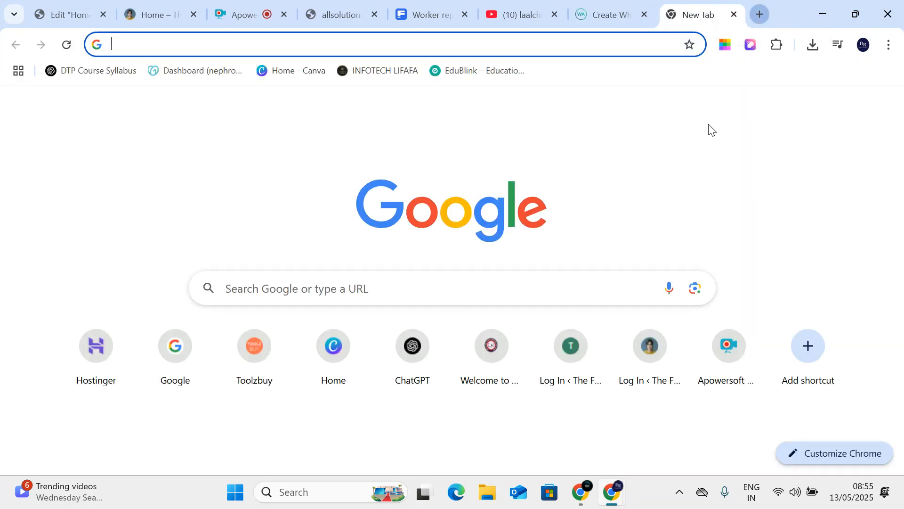
click(367, 275)
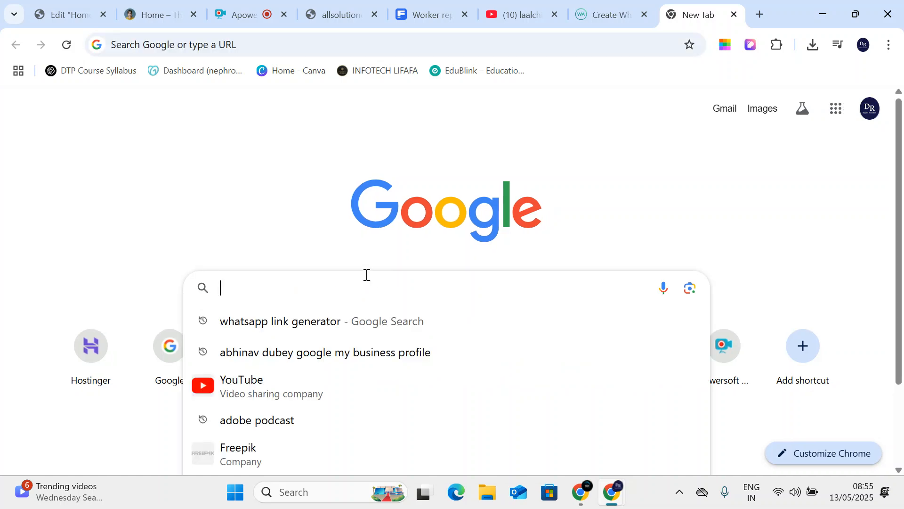
text(best computer cl)
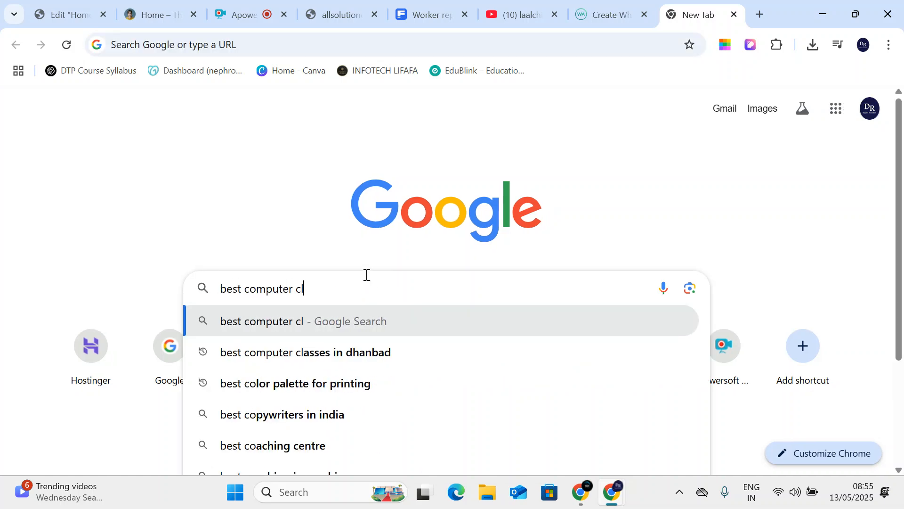
text(asses in dhanbad)
key(Return)
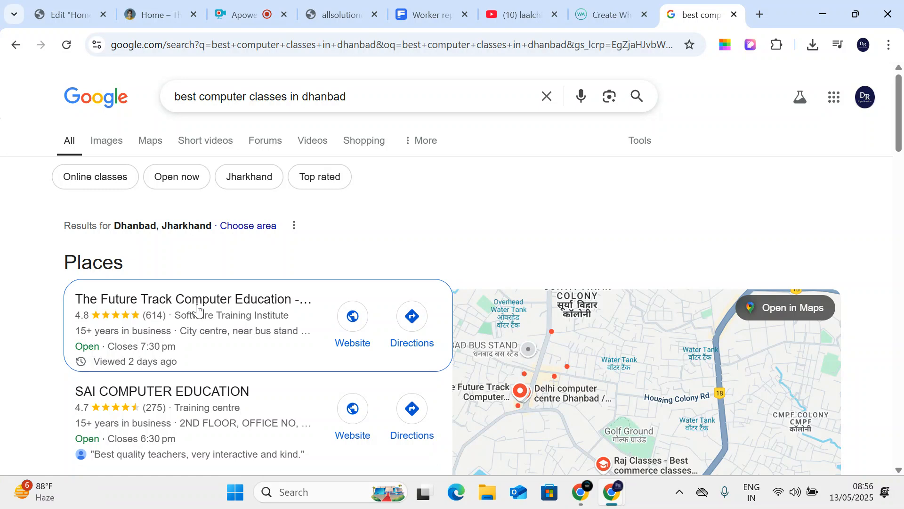
click(12, 48)
- Load google.co.in and rerun the owner's Google My Business profile search from the suggestions
click(166, 55)
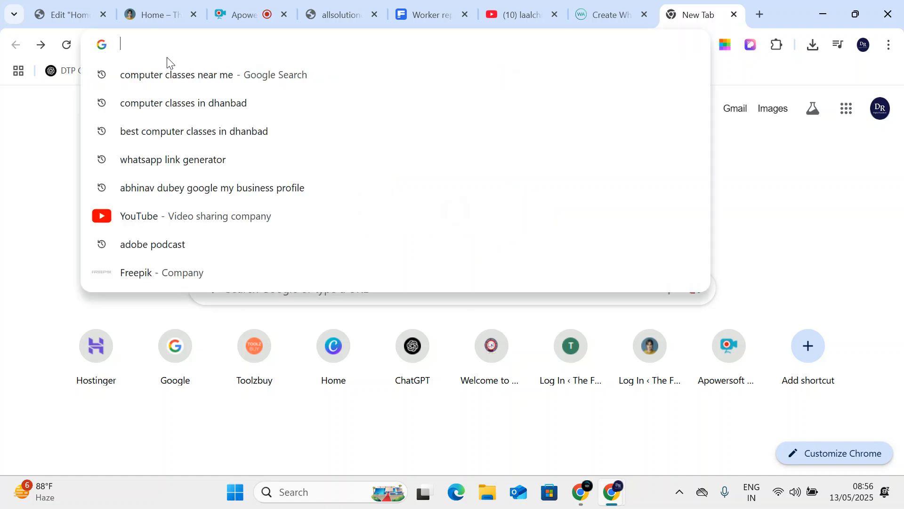
text(ab)
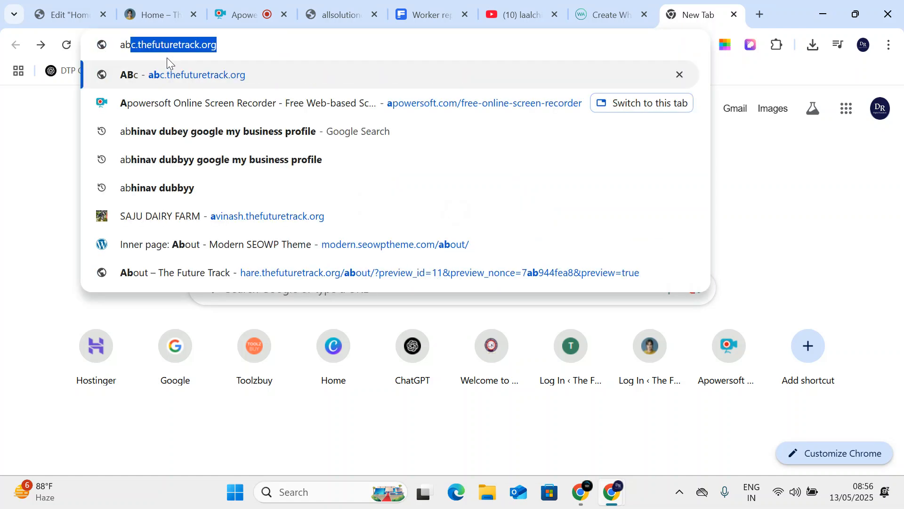
key(BackSpace)
key(BackSpace)
key(BackSpace)
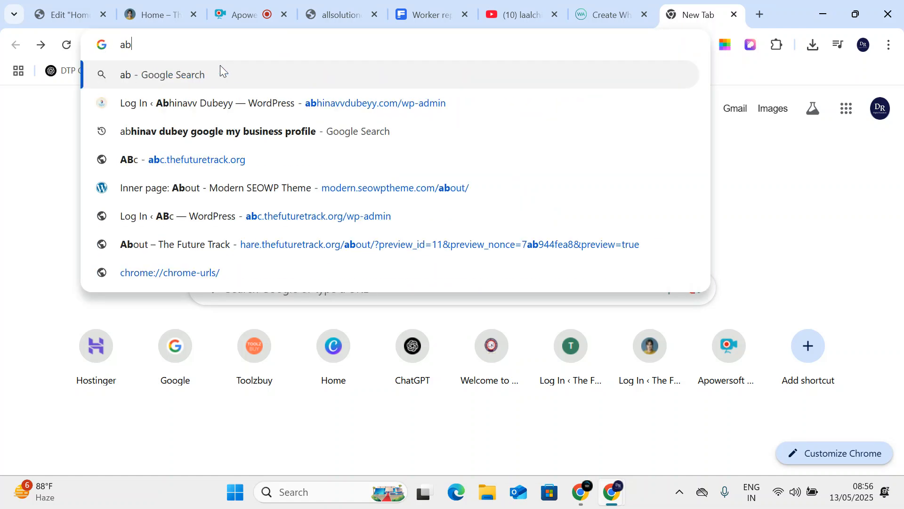
text(google.co.in)
key(Return)
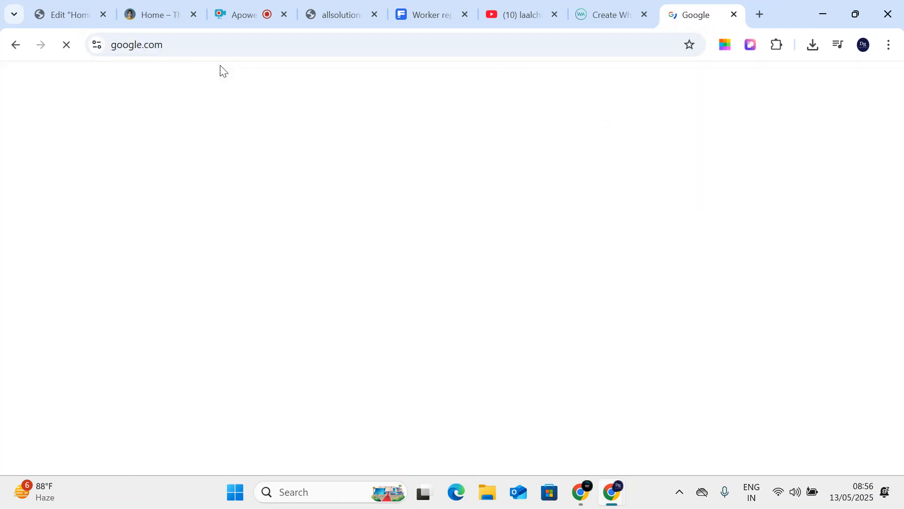
text(ab)
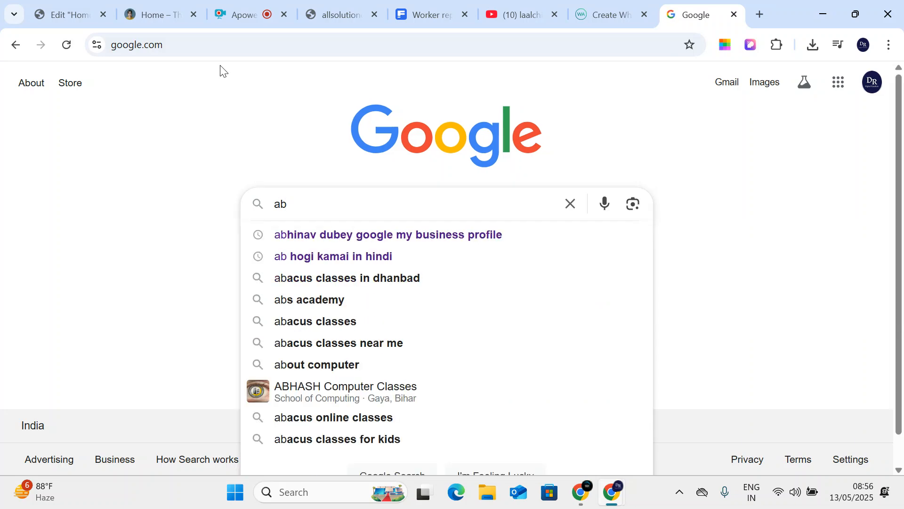
key(Down)
key(Return)
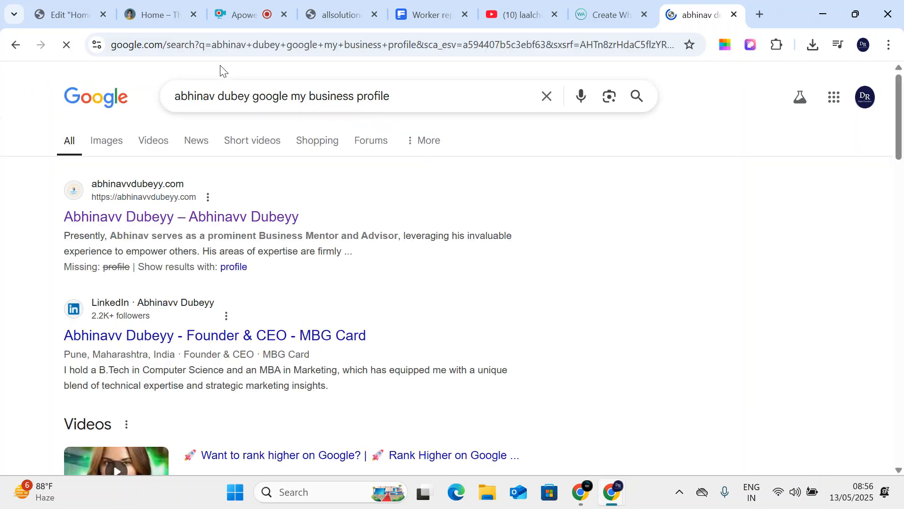
click(167, 227)
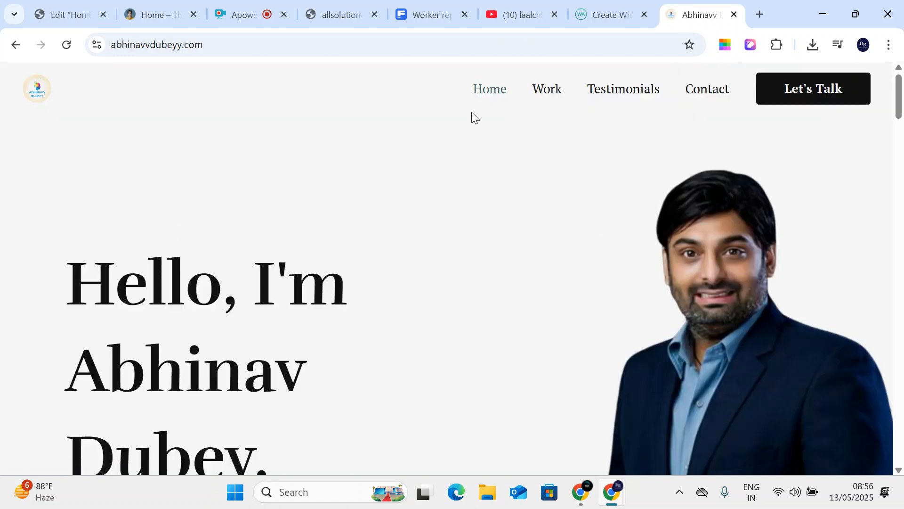
scroll(236, 207, down, 3)
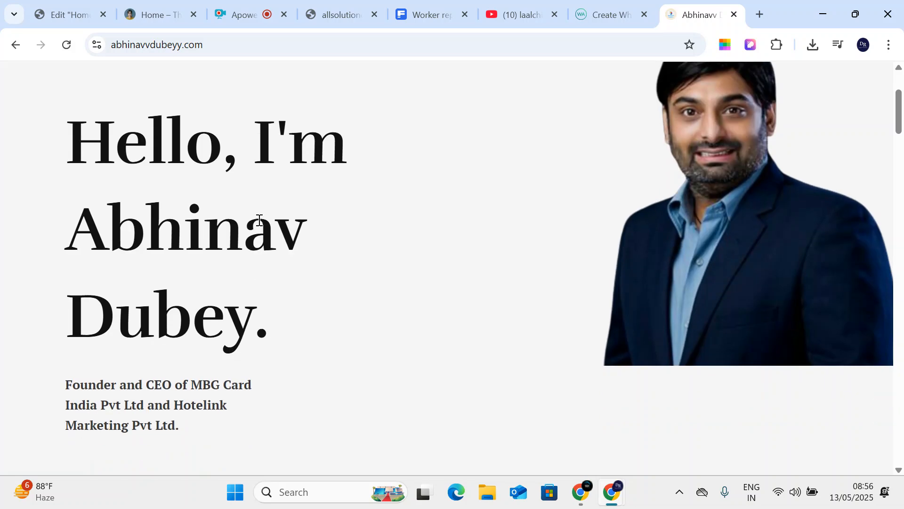
scroll(229, 200, down, 3)
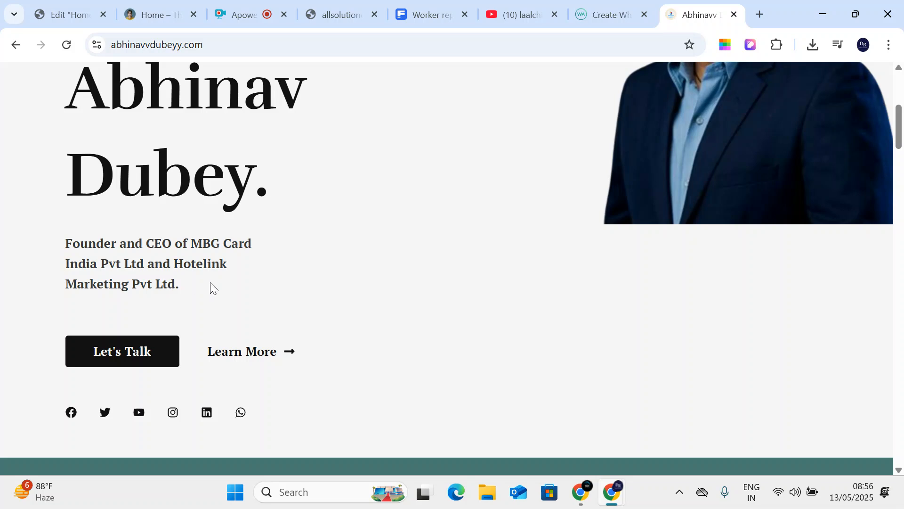
scroll(205, 289, down, 6)
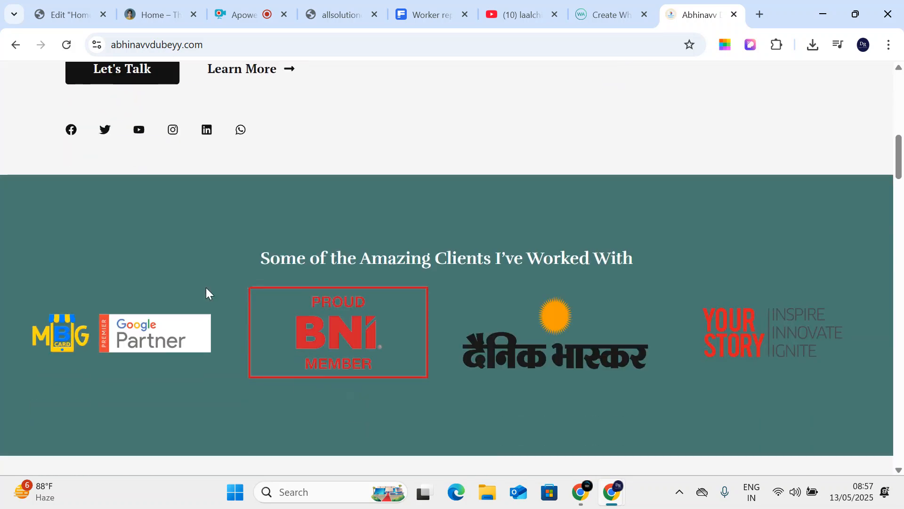
scroll(206, 293, down, 1)
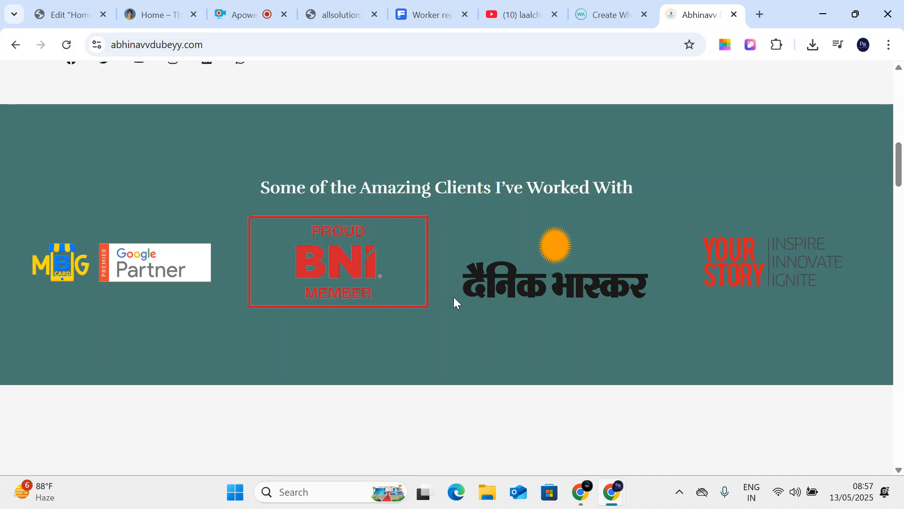
scroll(790, 282, down, 9)
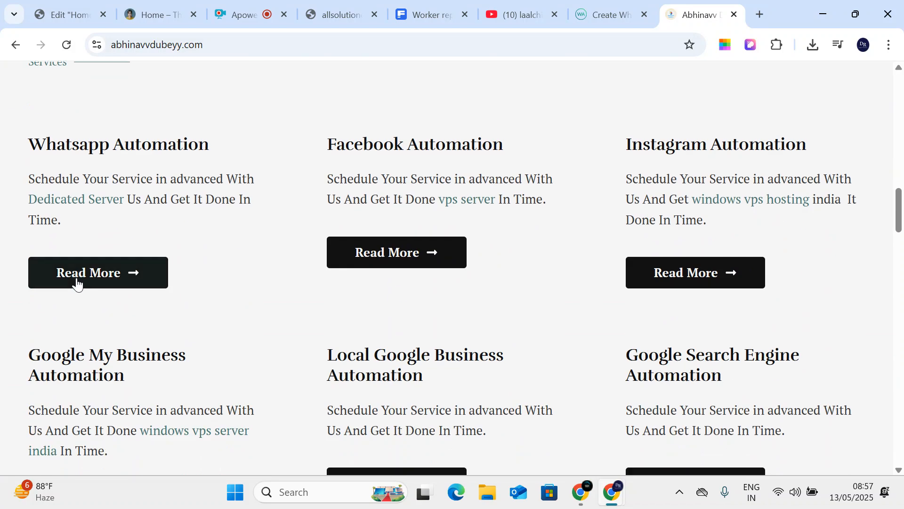
drag(88, 147, 410, 157)
click(475, 157)
drag(618, 156, 832, 163)
scroll(581, 236, down, 1)
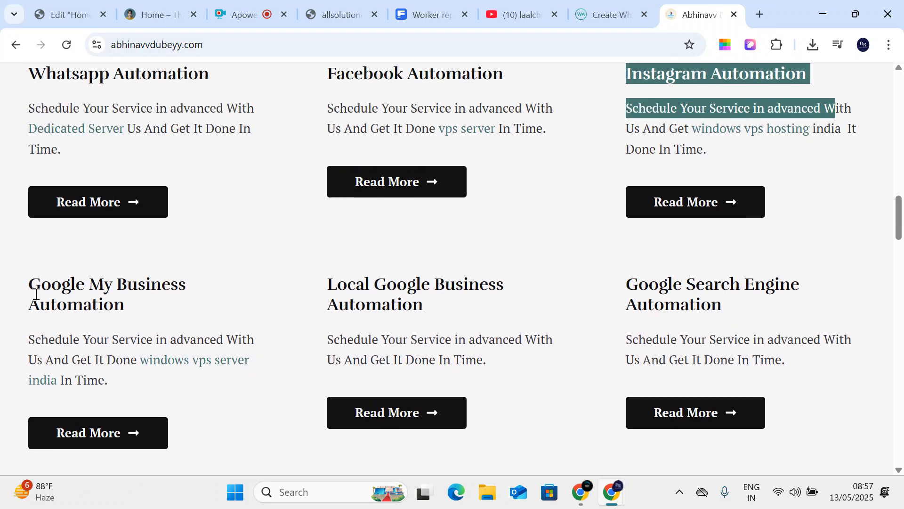
drag(40, 291, 147, 309)
drag(328, 295, 445, 288)
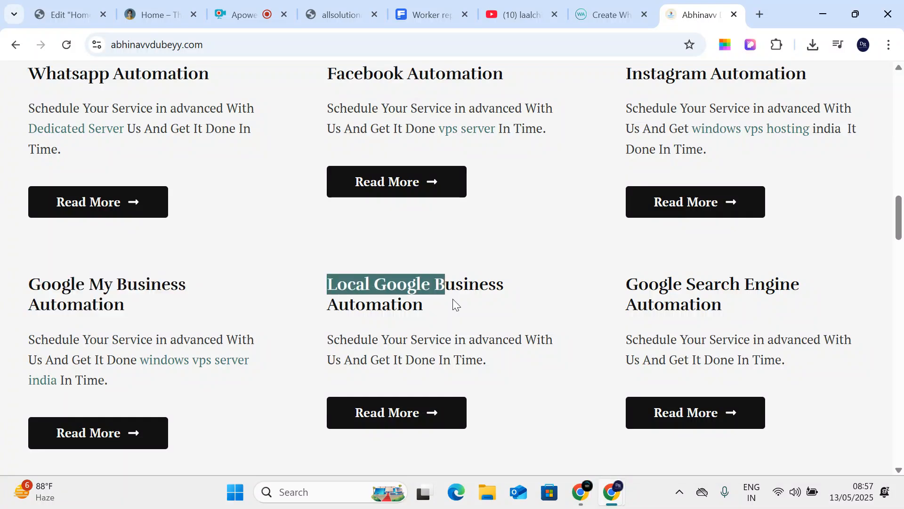
click(458, 316)
drag(636, 285, 742, 306)
scroll(353, 334, down, 7)
scroll(524, 339, down, 6)
scroll(524, 338, down, 12)
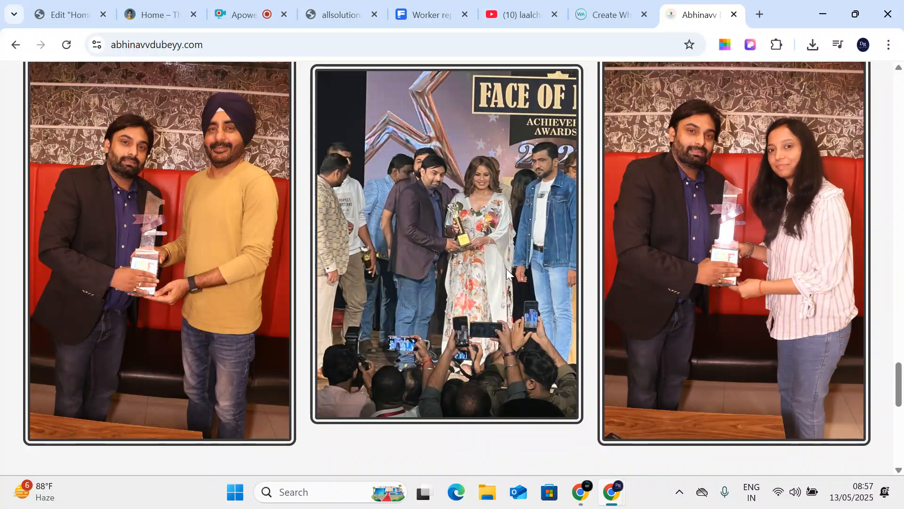
scroll(811, 222, down, 10)
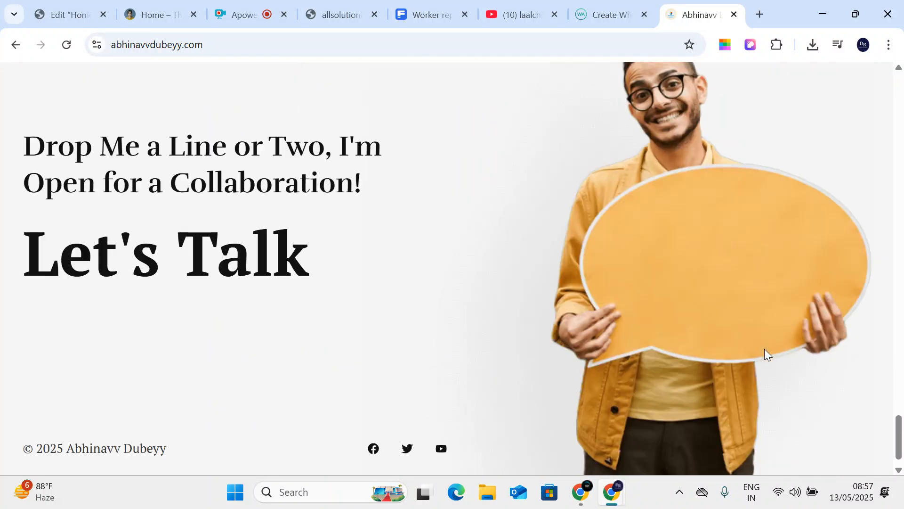
scroll(688, 370, up, 15)
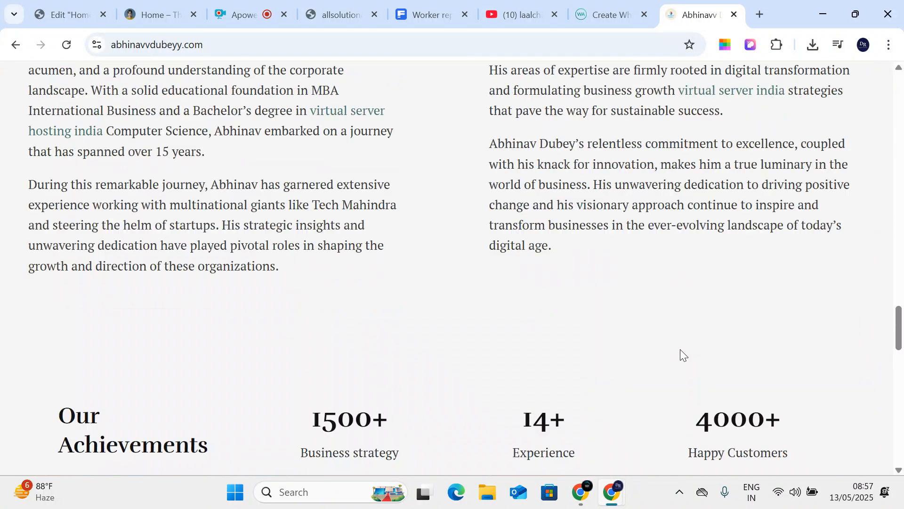
scroll(682, 346, up, 15)
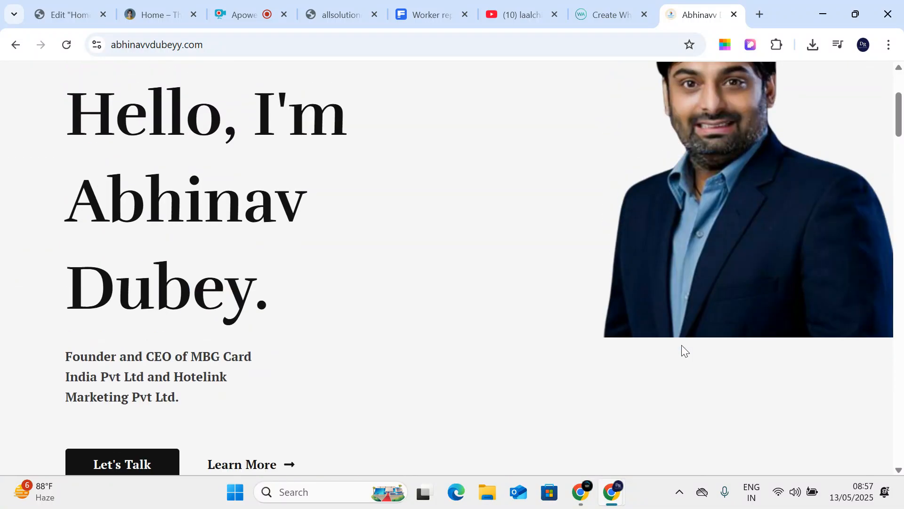
click(810, 91)
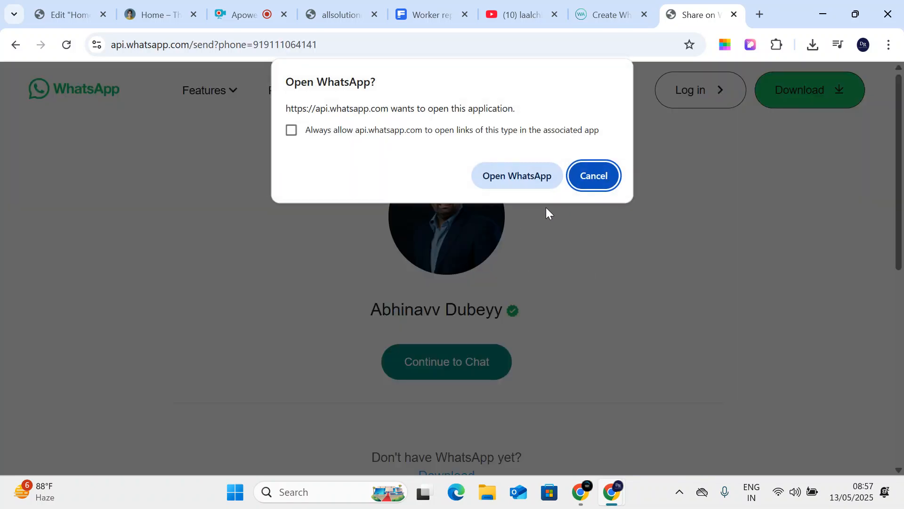
click(590, 175)
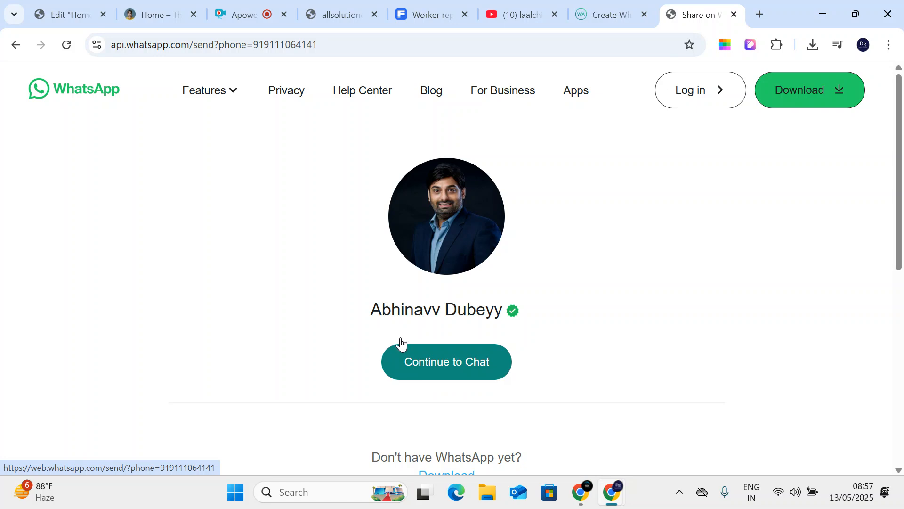
click(15, 45)
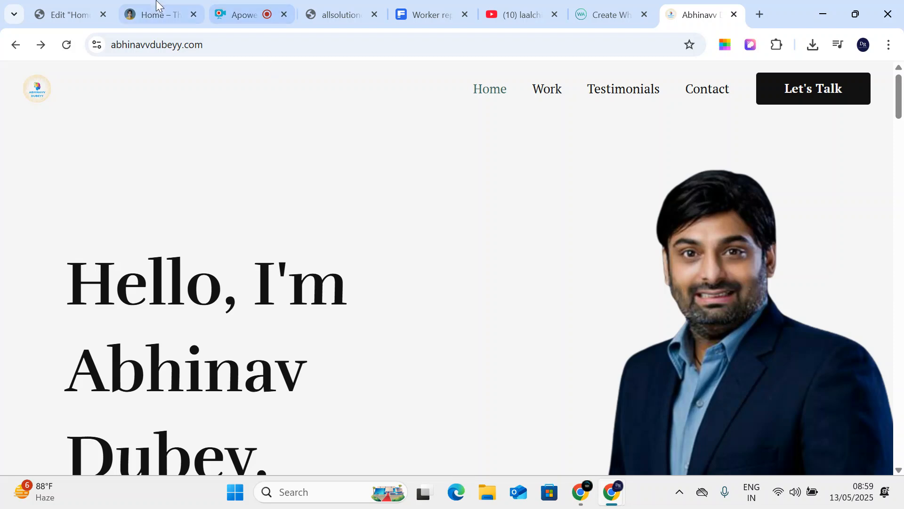
- Add a Flexbox single-column container below the Google Map
click(64, 13)
scroll(457, 311, down, 2)
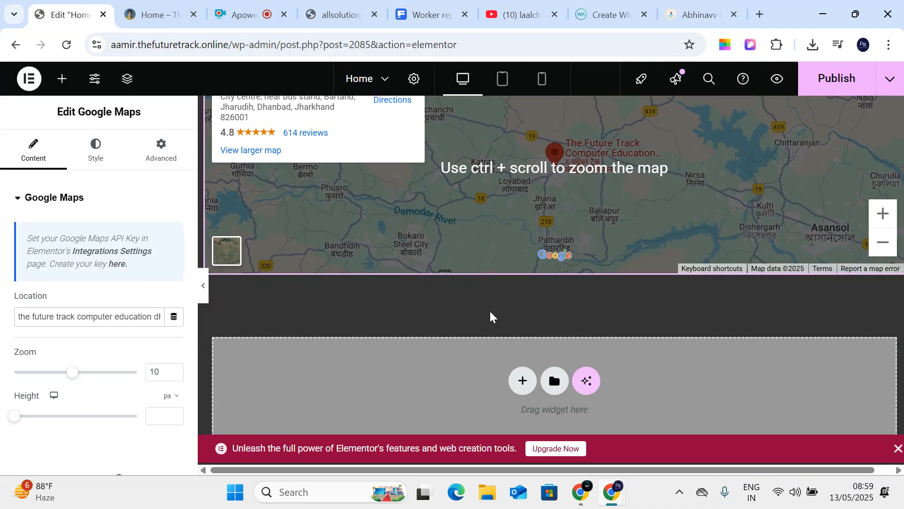
scroll(554, 277, up, 2)
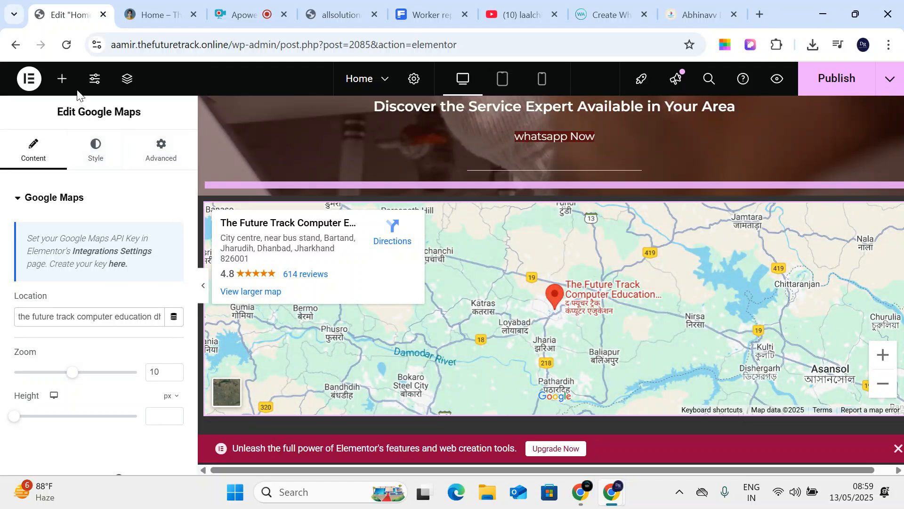
click(62, 78)
scroll(64, 202, down, 6)
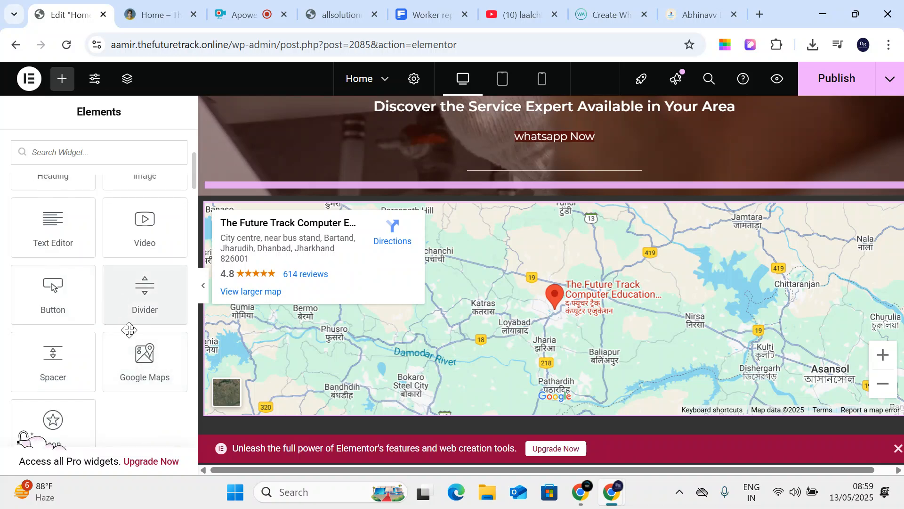
scroll(499, 361, down, 4)
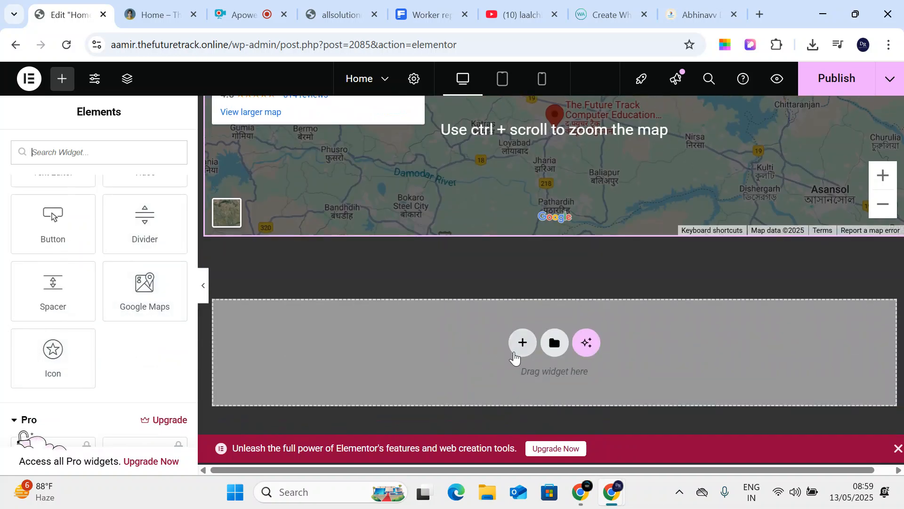
click(520, 342)
click(488, 377)
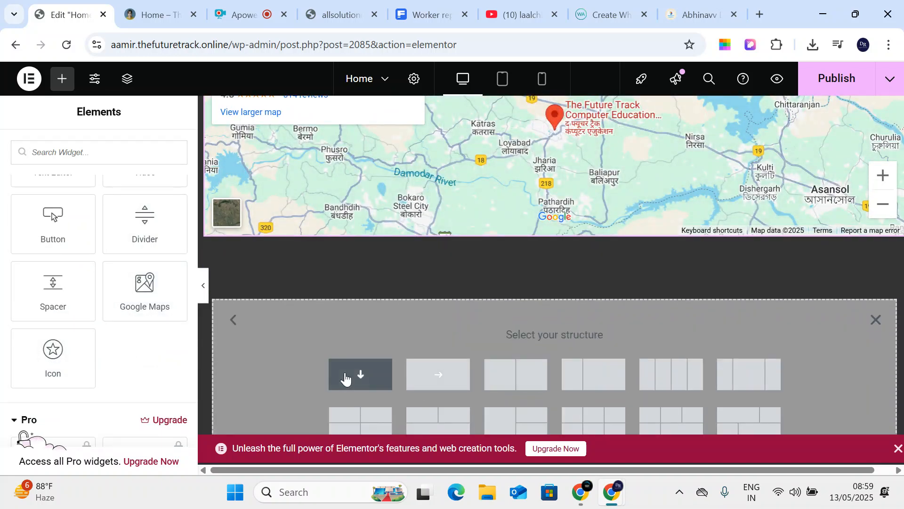
click(347, 375)
- Place an Icon widget in the new container showing the star-and-crescent icon
click(61, 79)
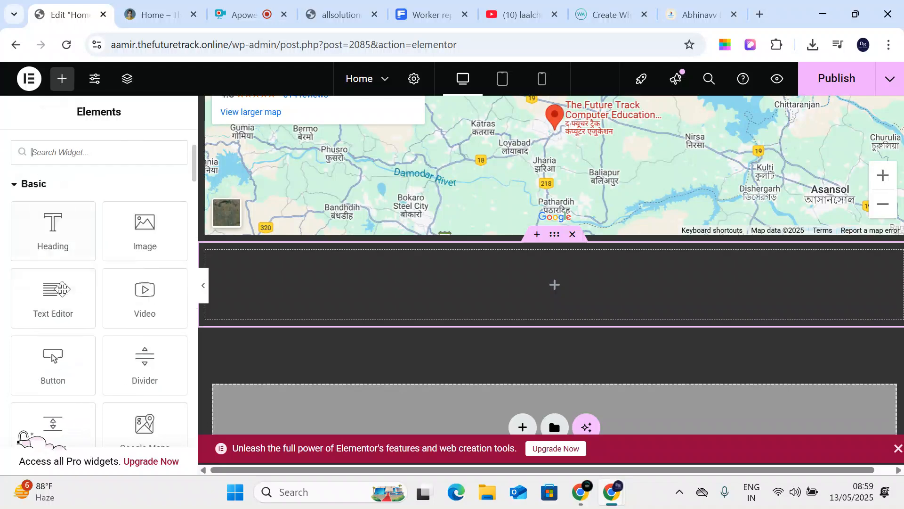
scroll(74, 302, down, 5)
drag(73, 302, 490, 283)
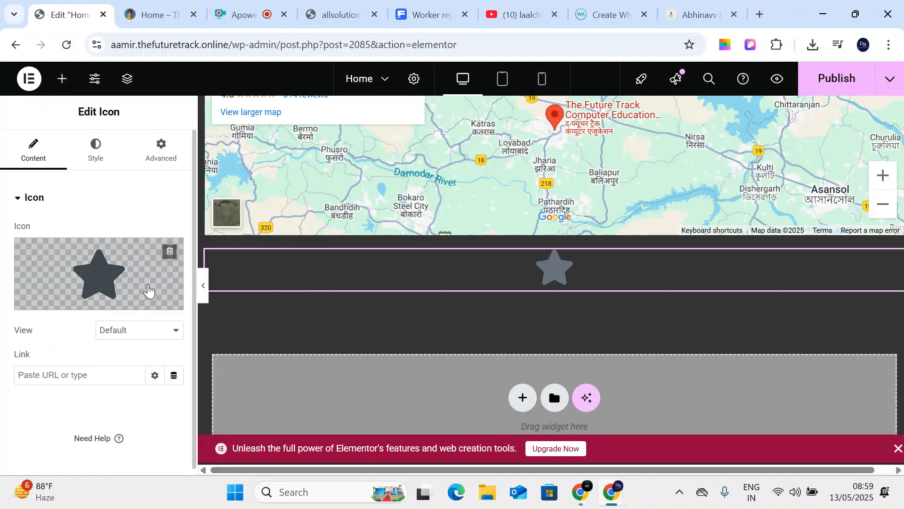
click(75, 272)
click(649, 215)
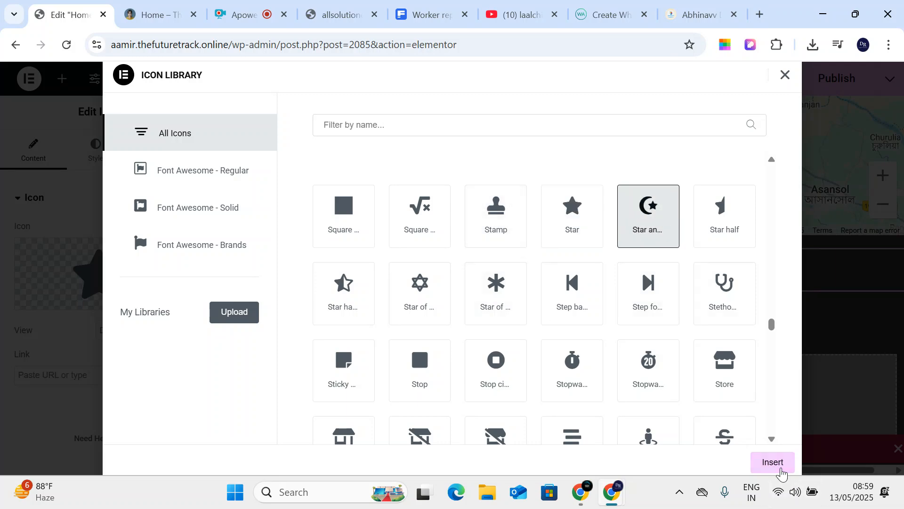
click(775, 464)
scroll(77, 365, down, 1)
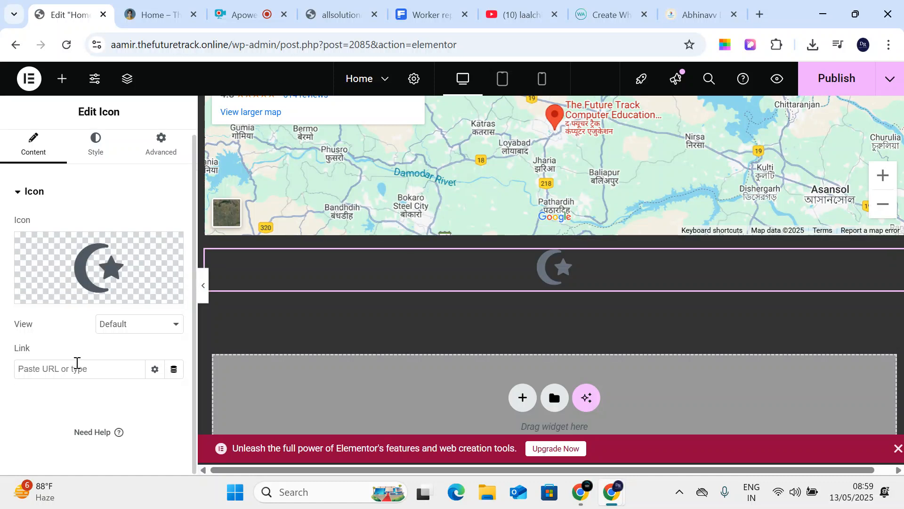
- Set the icon's View to Framed and its frame Shape to Square
click(111, 330)
click(115, 359)
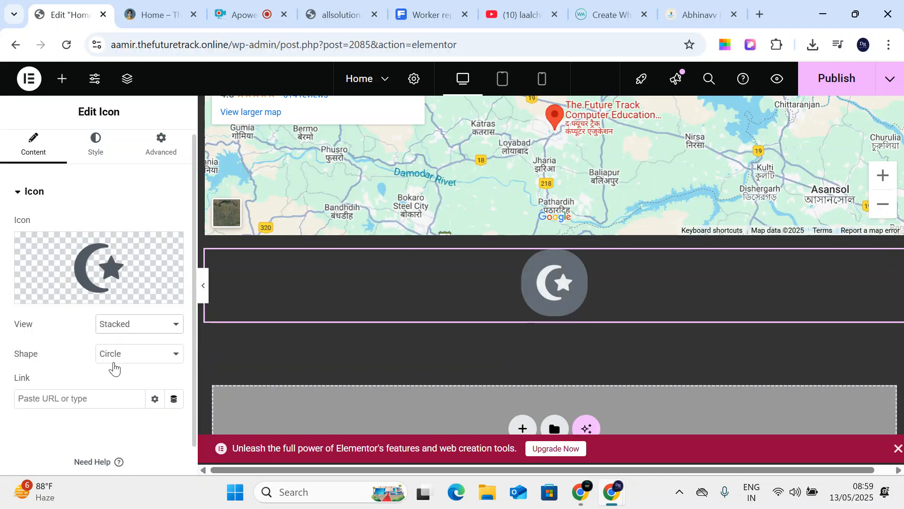
click(119, 325)
click(126, 377)
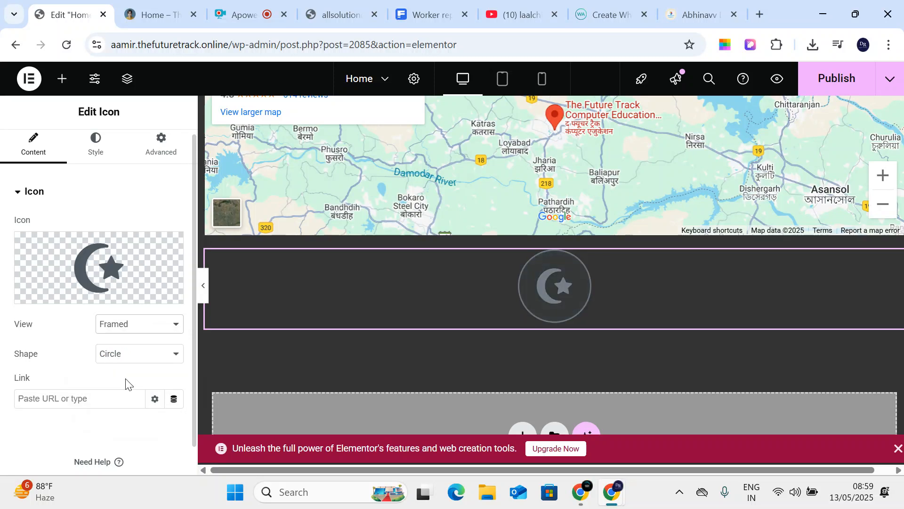
click(117, 331)
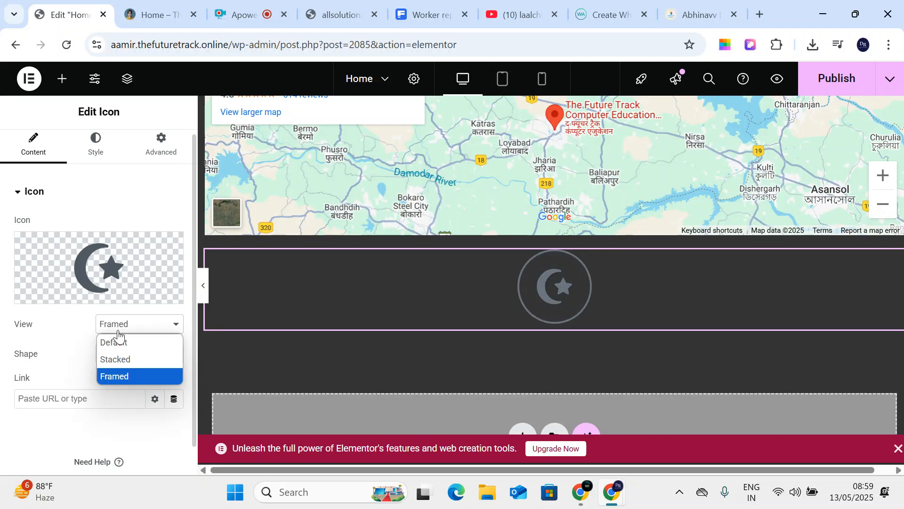
click(127, 376)
click(131, 358)
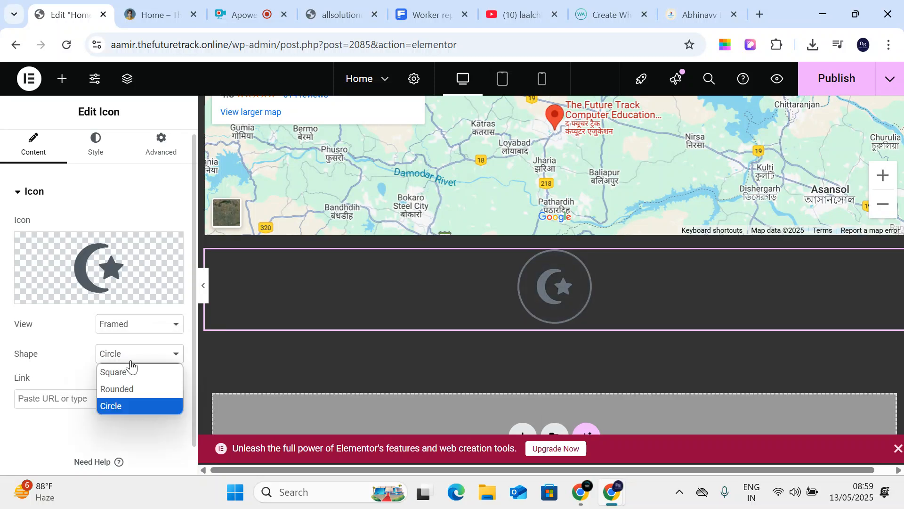
click(130, 389)
click(113, 359)
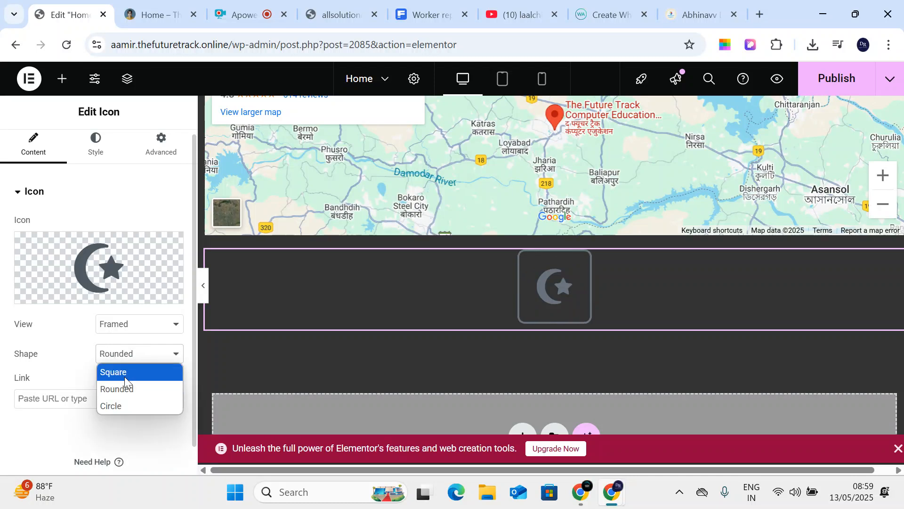
click(125, 376)
- In the icon's Style settings, align the icon to the left
click(77, 150)
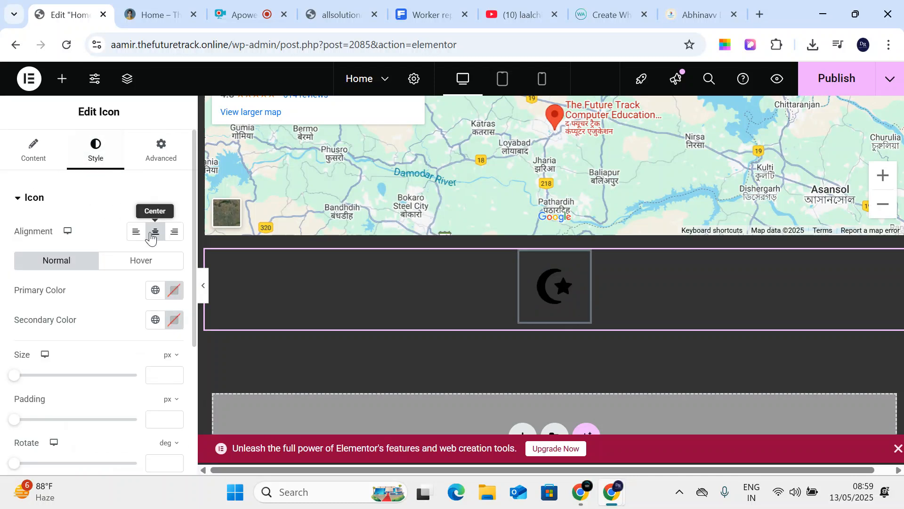
click(175, 231)
click(155, 232)
click(130, 236)
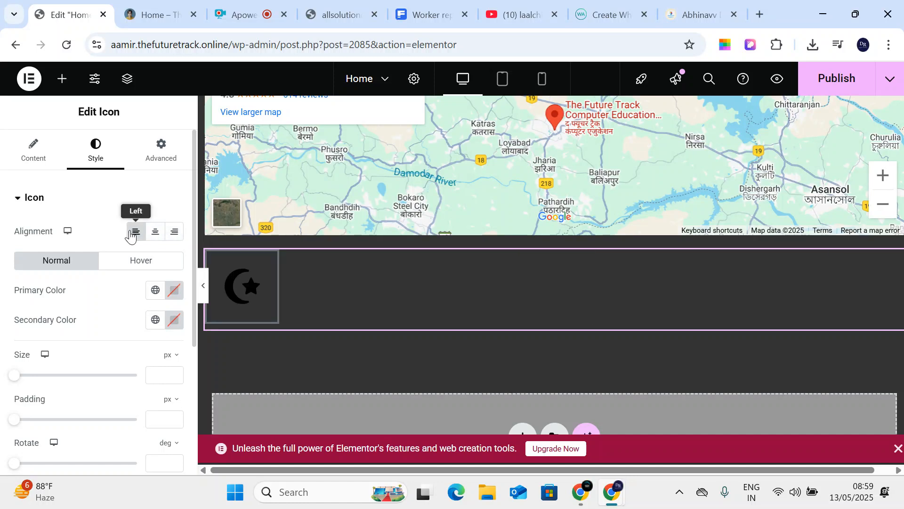
click(154, 234)
click(154, 233)
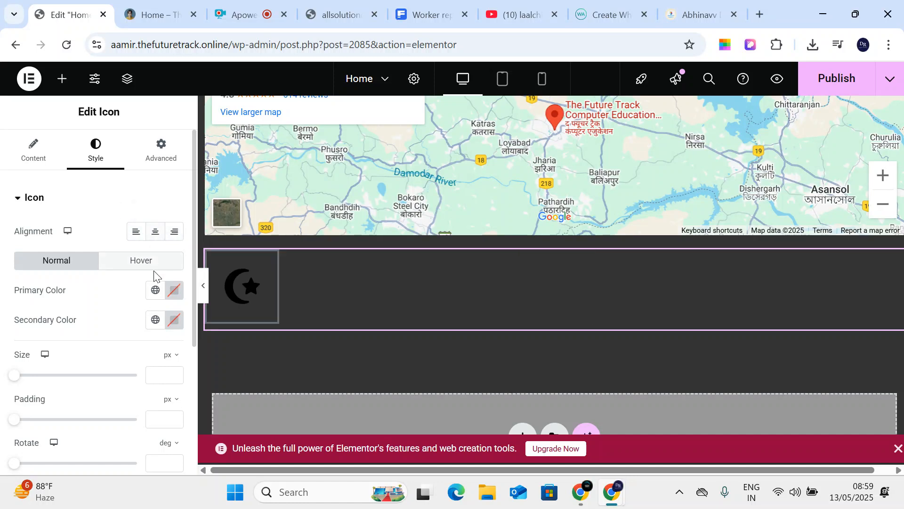
- Set the icon's Primary Color to dark red #7D6060, then switch to the screen recorder tab
click(174, 290)
mouse_move(149, 188)
mouse_down()
mouse_move(238, 177)
mouse_move(129, 161)
mouse_up()
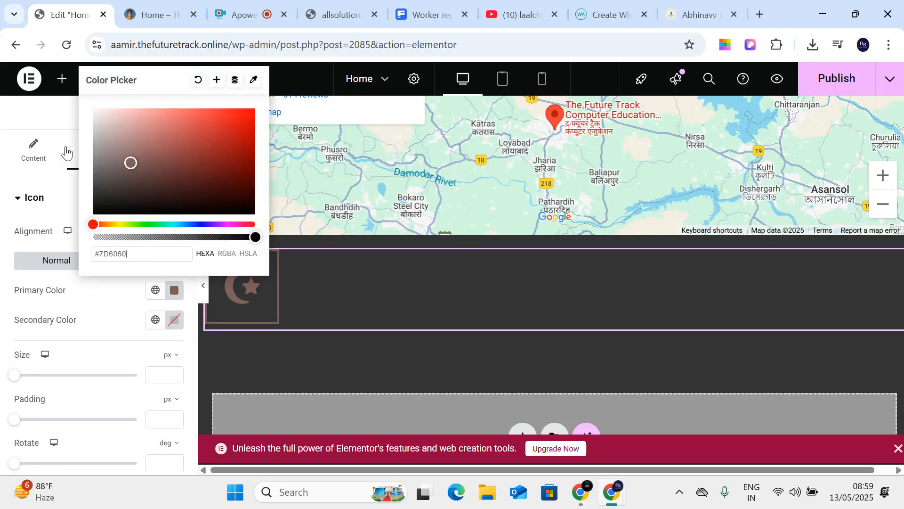
click(33, 148)
click(243, 15)
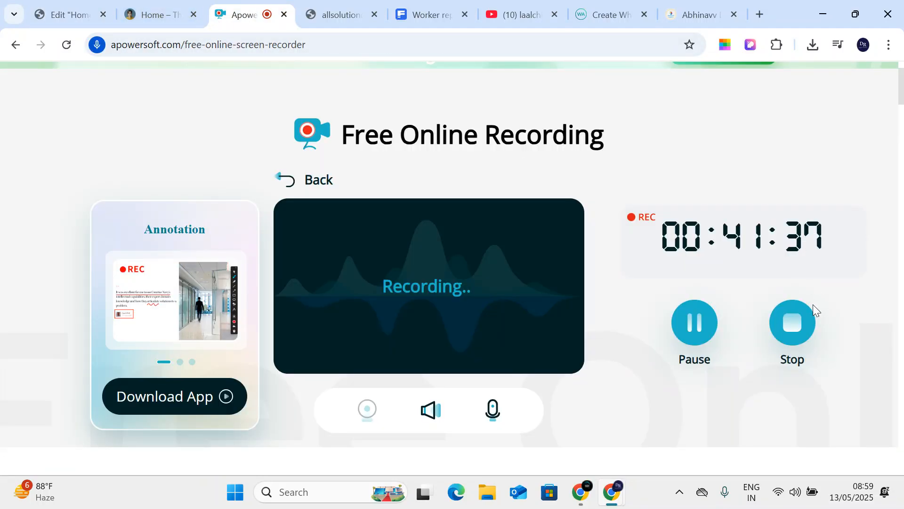